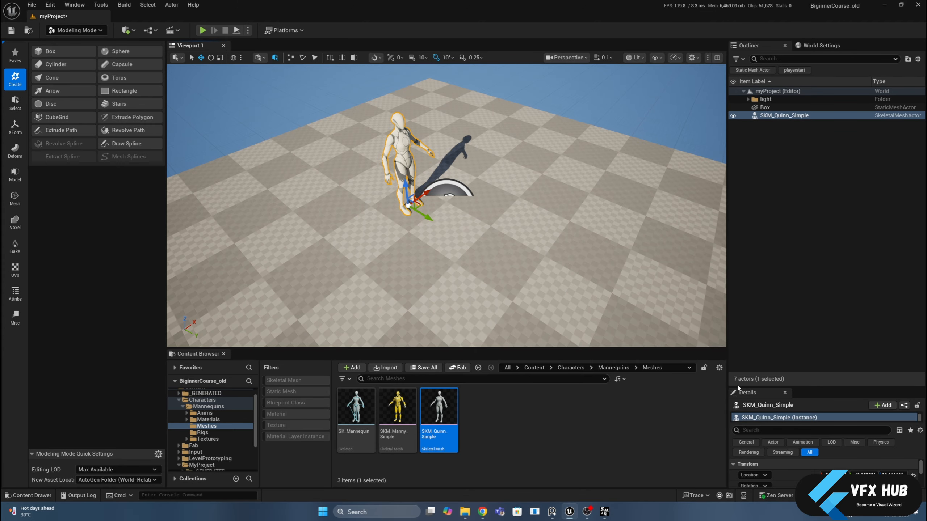
- Set the SKM_Quinn_Simple mannequin's location to X 0, Y 0 and Z 20
{"action": "left_click_drag", "start_coordinate": [791, 386], "coordinate": [791, 262]}
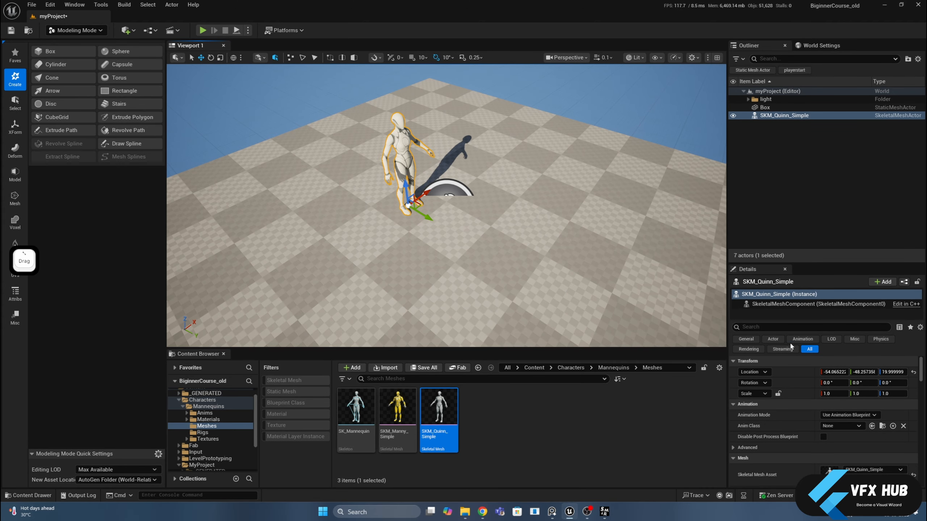
{"action": "left_click", "coordinate": [895, 372]}
{"action": "type", "text": "20"}
{"action": "key", "text": "Return"}
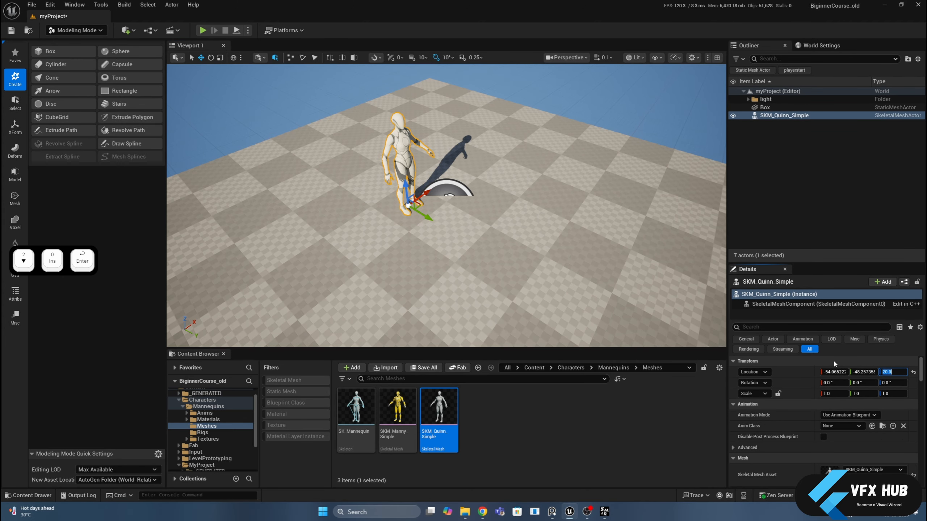
{"action": "left_click", "coordinate": [830, 372]}
{"action": "type", "text": "0"}
{"action": "key", "text": "Tab"}
{"action": "type", "text": "0"}
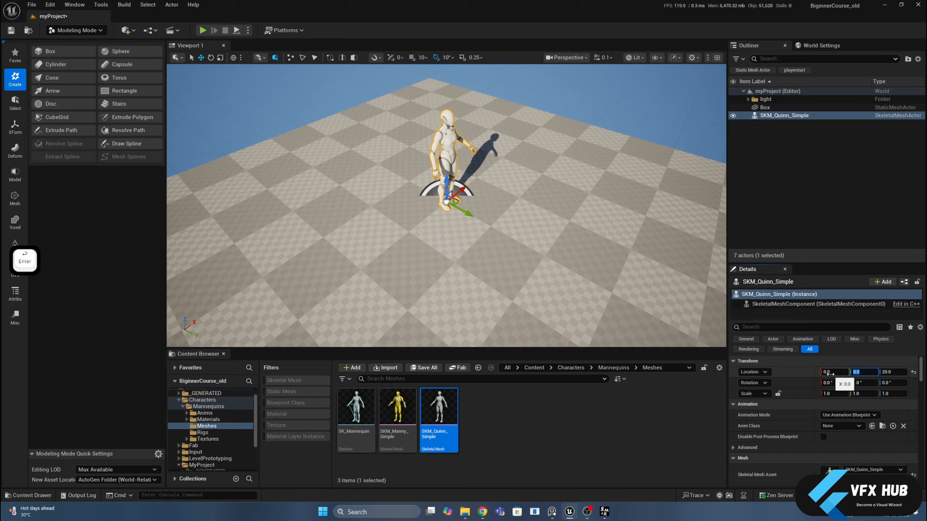
{"action": "key", "text": "Return"}
{"action": "left_click_drag", "start_coordinate": [475, 255], "coordinate": [548, 252], "text": "alt"}
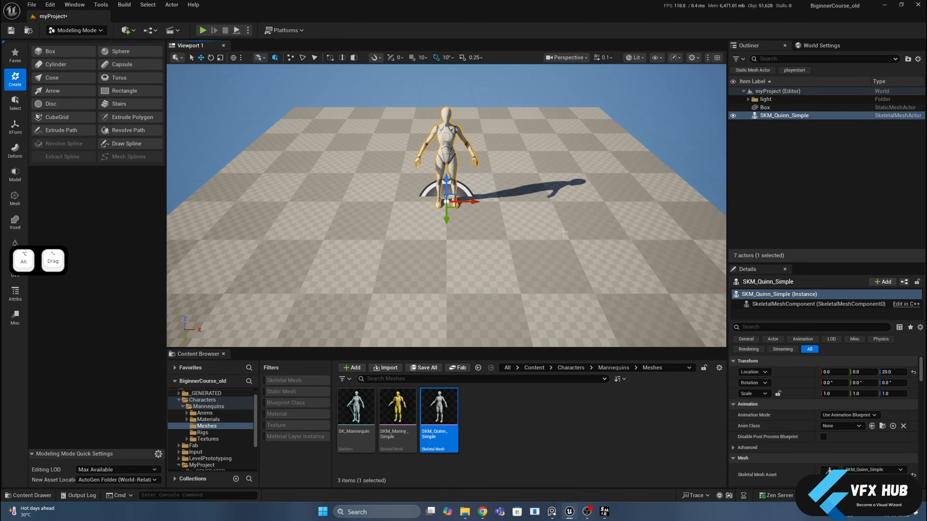
- Close the Content Browser to give the viewport more room around the mannequin
{"action": "left_click", "coordinate": [223, 354]}
{"action": "middle_click", "coordinate": [357, 287]}
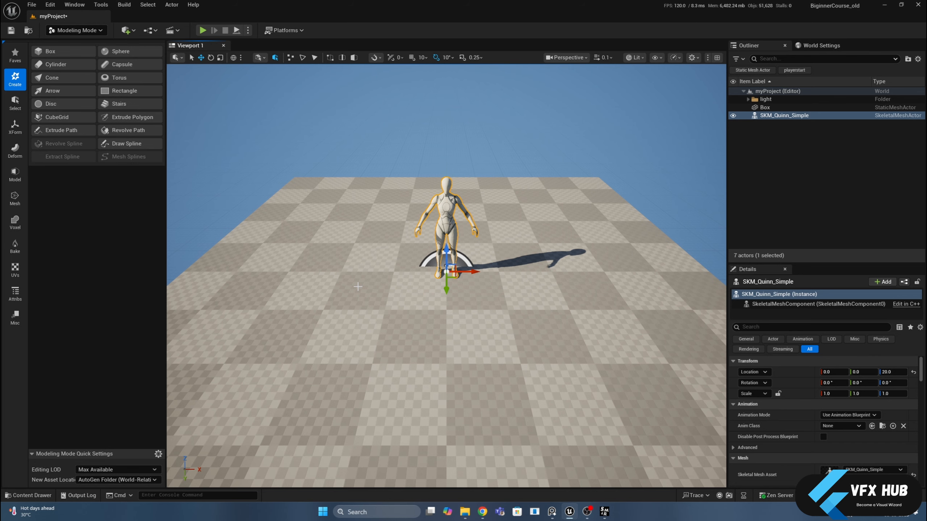
{"action": "scroll", "coordinate": [358, 287], "scroll_direction": "down", "scroll_amount": 2}
{"action": "scroll", "coordinate": [372, 255], "scroll_direction": "up", "scroll_amount": 3}
{"action": "scroll", "coordinate": [364, 246], "scroll_direction": "down", "scroll_amount": 1}
- Bring up the spaceship reference board and examine its corridor images and the tall column reference
{"action": "left_click", "coordinate": [604, 512]}
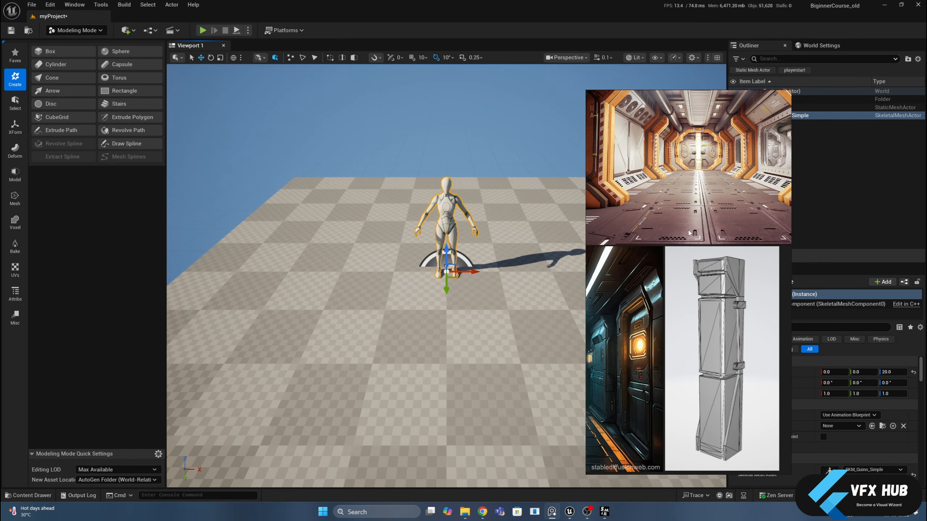
{"action": "scroll", "coordinate": [704, 205], "scroll_direction": "down", "scroll_amount": 4}
{"action": "scroll", "coordinate": [690, 234], "scroll_direction": "up", "scroll_amount": 4}
{"action": "scroll", "coordinate": [690, 233], "scroll_direction": "down", "scroll_amount": 4}
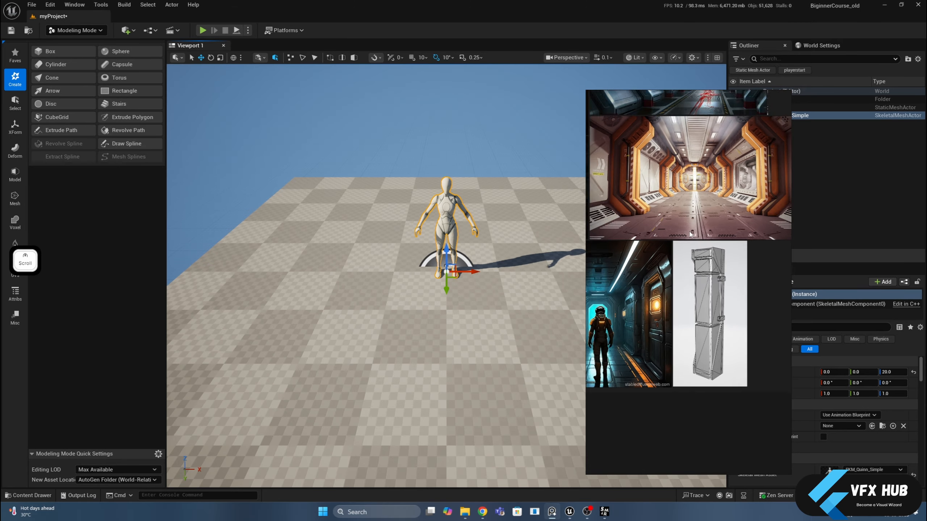
{"action": "scroll", "coordinate": [695, 240], "scroll_direction": "up", "scroll_amount": 4}
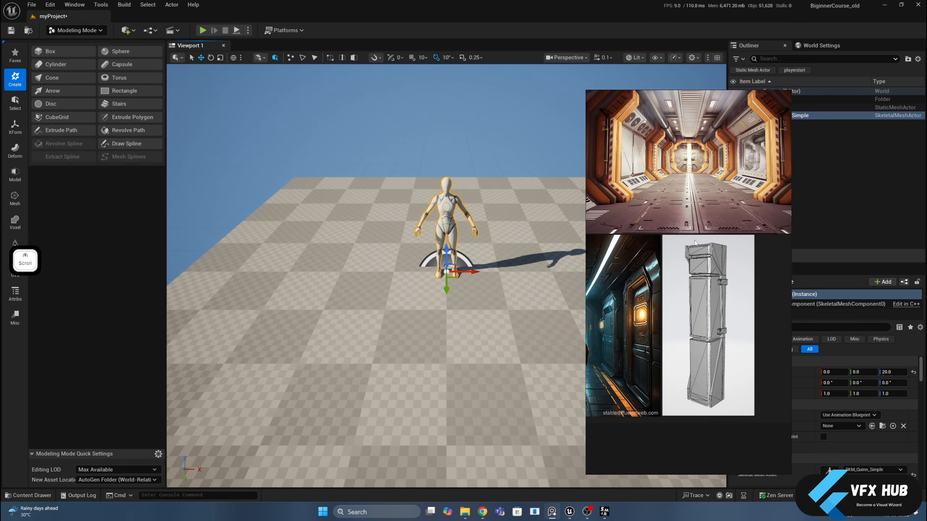
{"action": "middle_click_drag", "start_coordinate": [695, 240], "coordinate": [685, 271]}
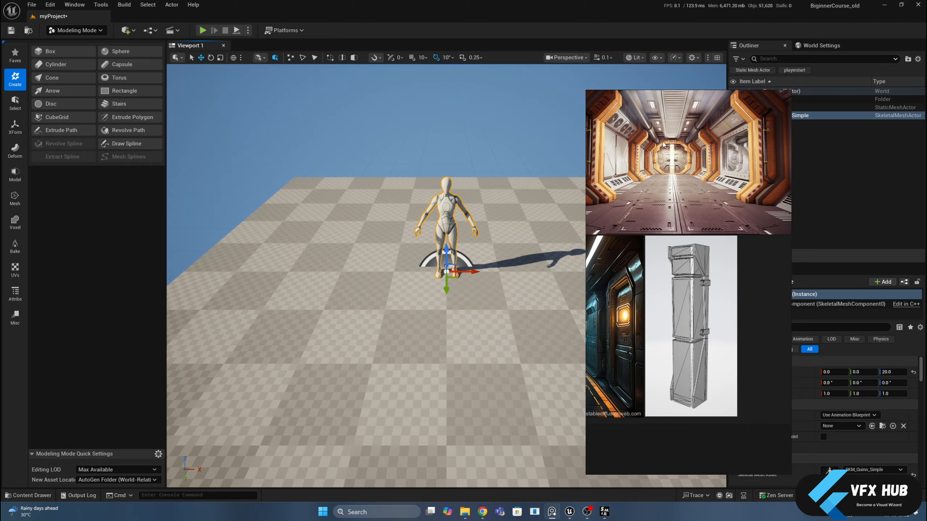
{"action": "scroll", "coordinate": [682, 295], "scroll_direction": "up", "scroll_amount": 2}
{"action": "middle_click_drag", "start_coordinate": [682, 295], "coordinate": [666, 233]}
{"action": "scroll", "coordinate": [671, 252], "scroll_direction": "up", "scroll_amount": 2}
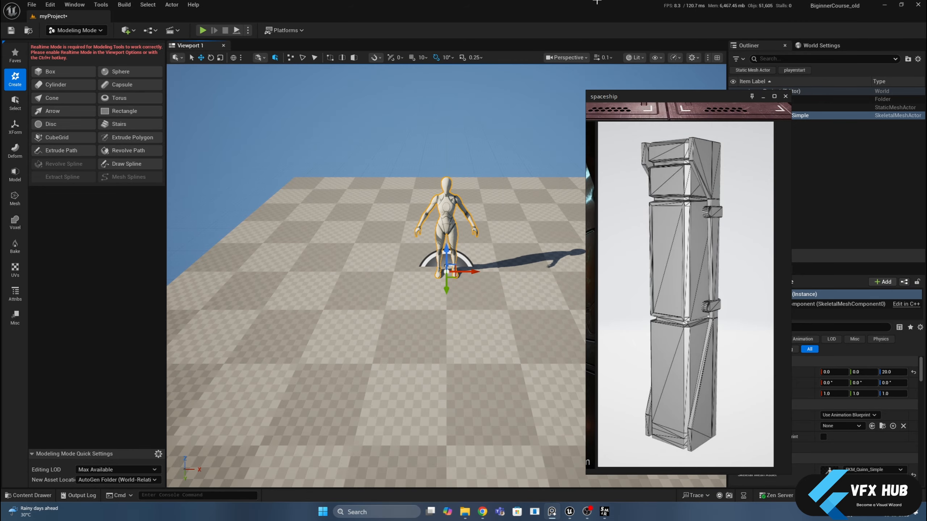
- Keep the spaceship reference window always on top and move it over the Outliner and Details area, clear of the mannequin
{"action": "key", "text": "alt+Tab"}
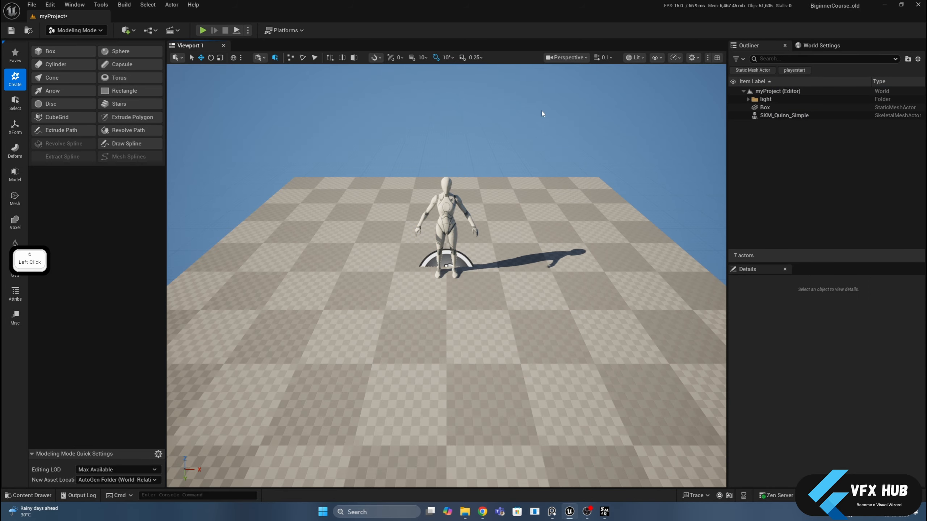
{"action": "key", "text": "alt+Tab"}
{"action": "left_click", "coordinate": [628, 96]}
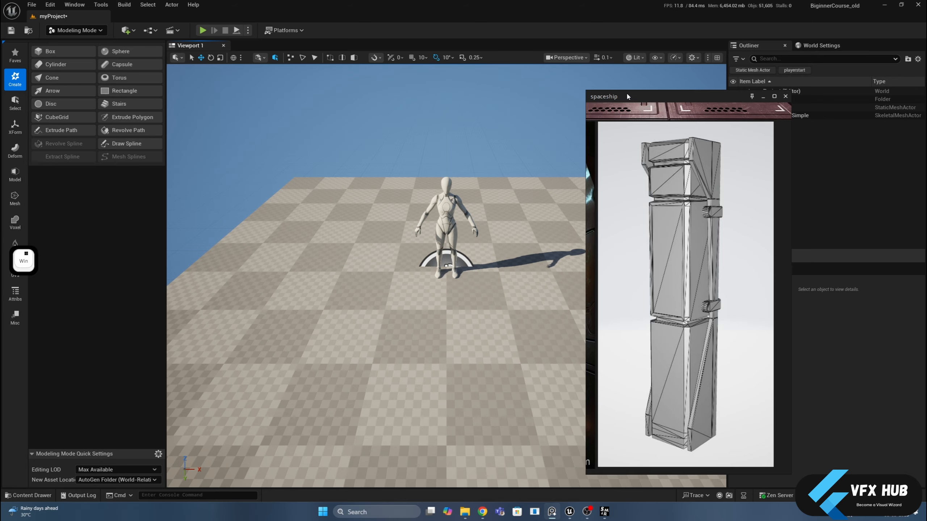
{"action": "key", "text": "super+ctrl+t"}
{"action": "left_click", "coordinate": [667, 100]}
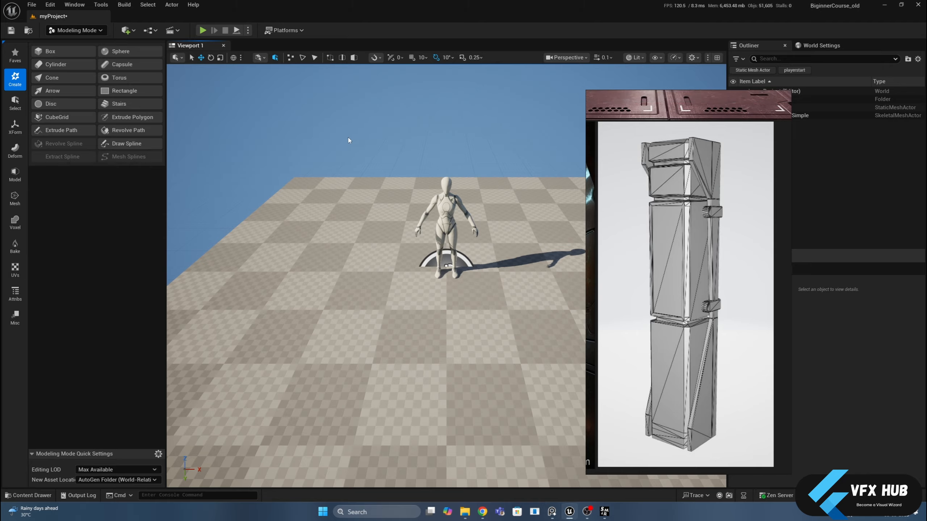
{"action": "left_click", "coordinate": [660, 98]}
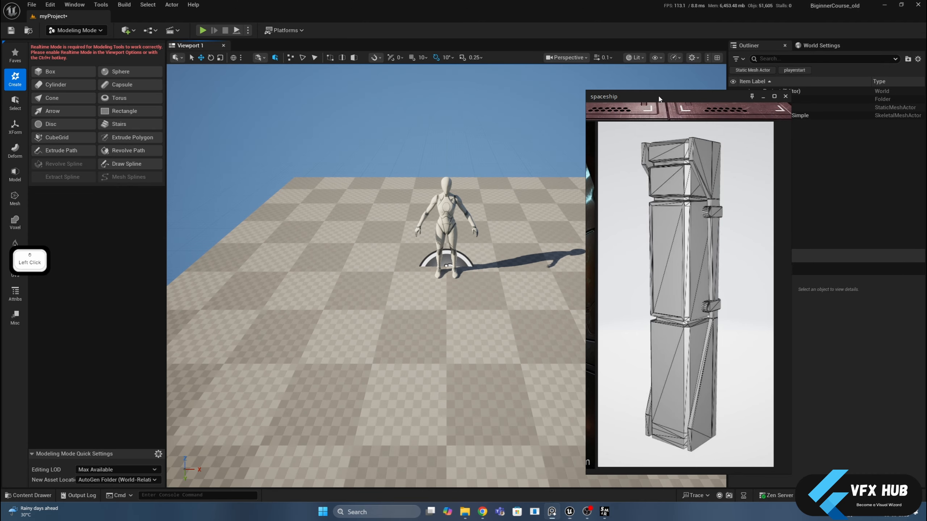
{"action": "left_click_drag", "start_coordinate": [660, 98], "coordinate": [788, 97]}
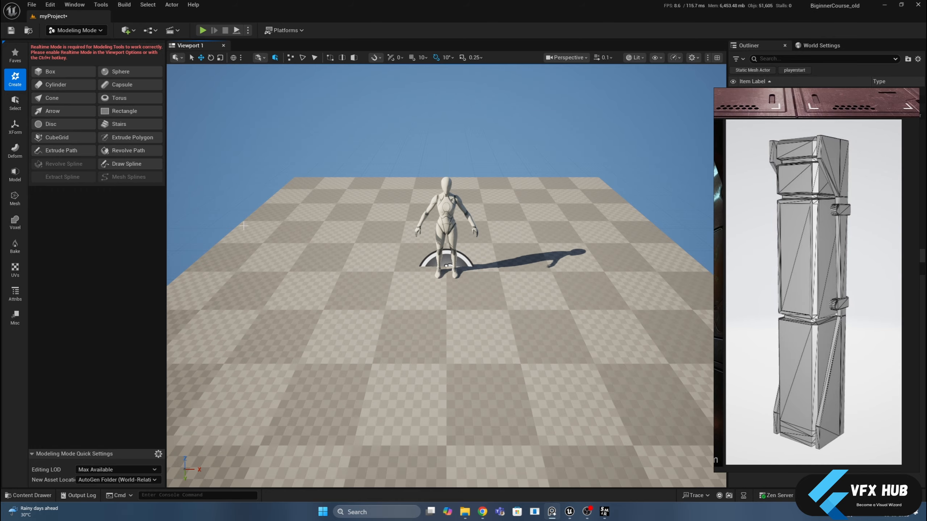
{"action": "left_click", "coordinate": [52, 71]}
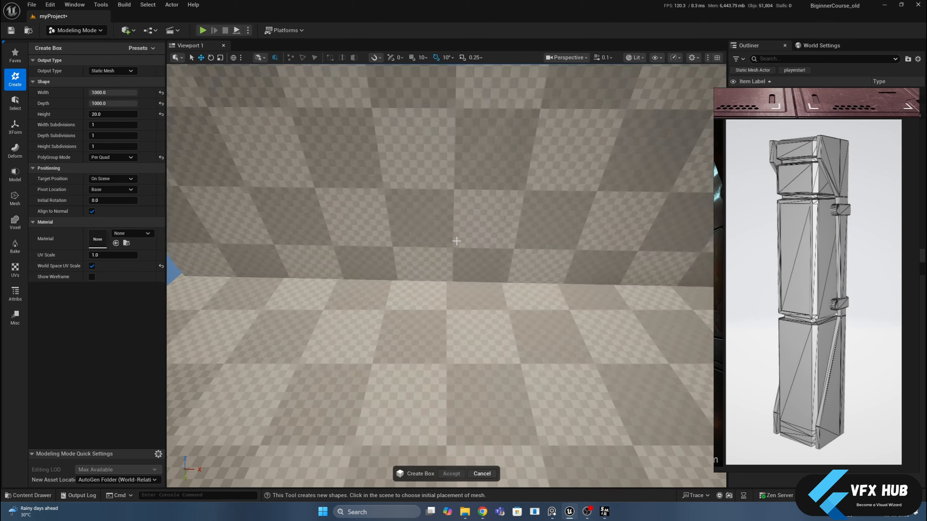
{"action": "left_click", "coordinate": [457, 241]}
{"action": "left_click", "coordinate": [161, 93]}
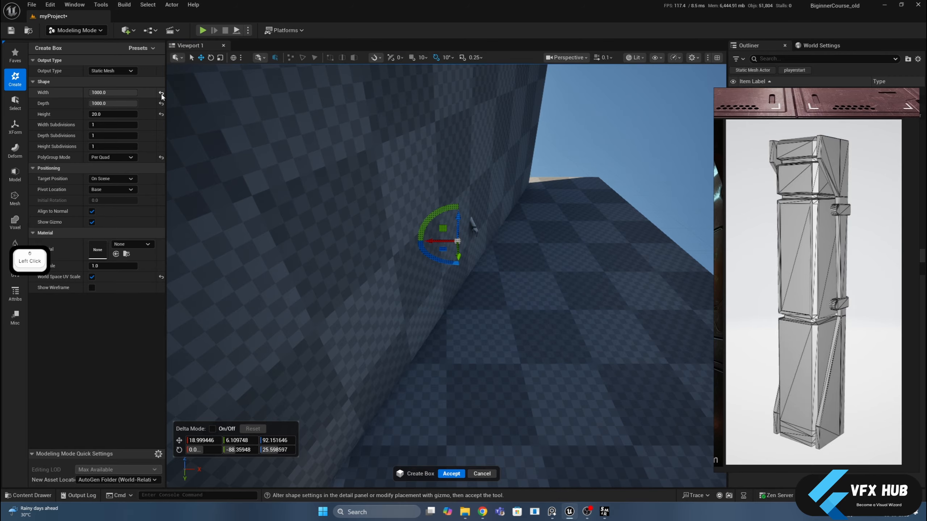
{"action": "left_click", "coordinate": [162, 103]}
{"action": "left_click", "coordinate": [161, 114]}
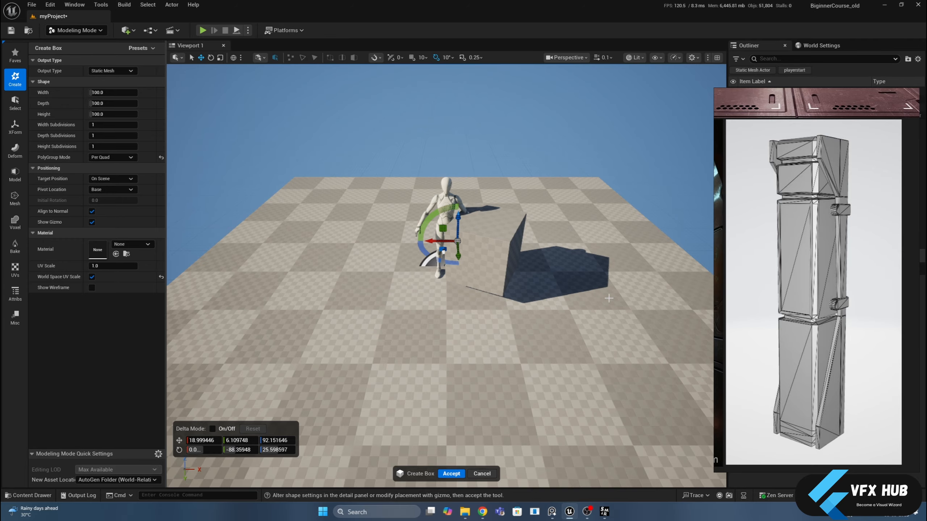
{"action": "left_click", "coordinate": [451, 473]}
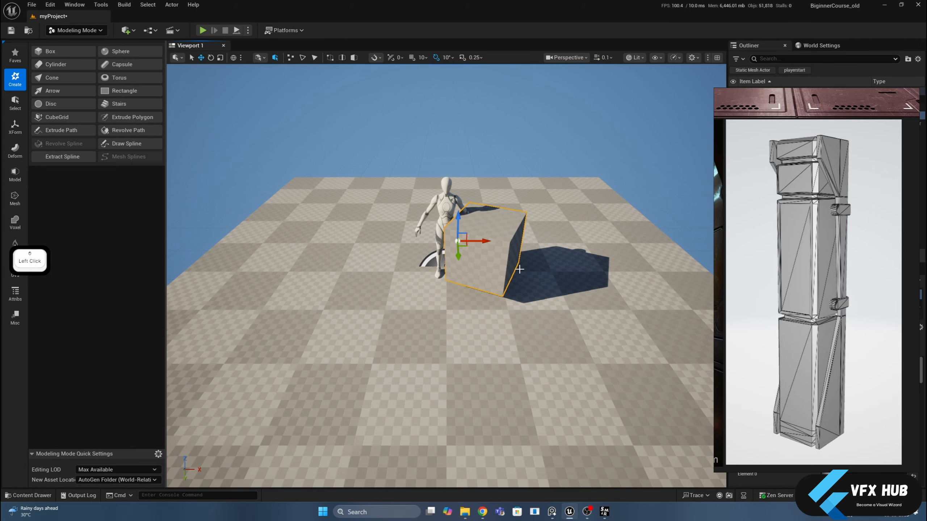
{"action": "key", "text": "Delete"}
- Start a new box and place it on the floor in front of the mannequin
{"action": "left_click", "coordinate": [50, 51]}
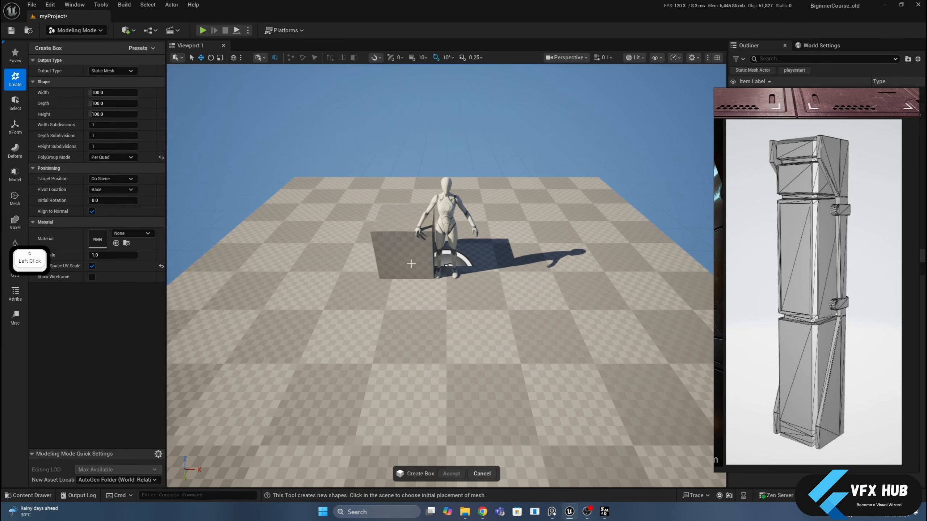
{"action": "left_click", "coordinate": [449, 317]}
{"action": "left_click_drag", "start_coordinate": [448, 316], "coordinate": [404, 252], "text": "alt"}
{"action": "scroll", "coordinate": [429, 312], "scroll_direction": "up", "scroll_amount": 3}
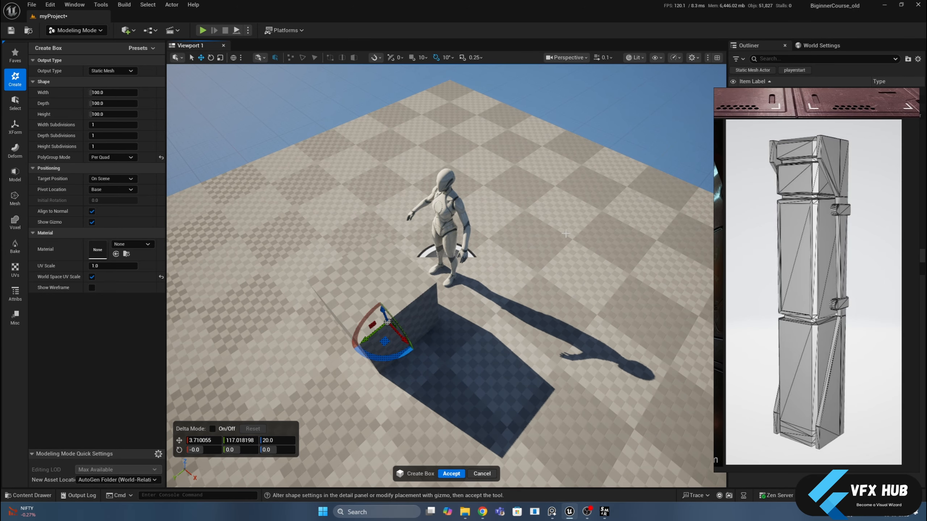
{"action": "left_click_drag", "start_coordinate": [565, 233], "coordinate": [446, 266], "text": "alt"}
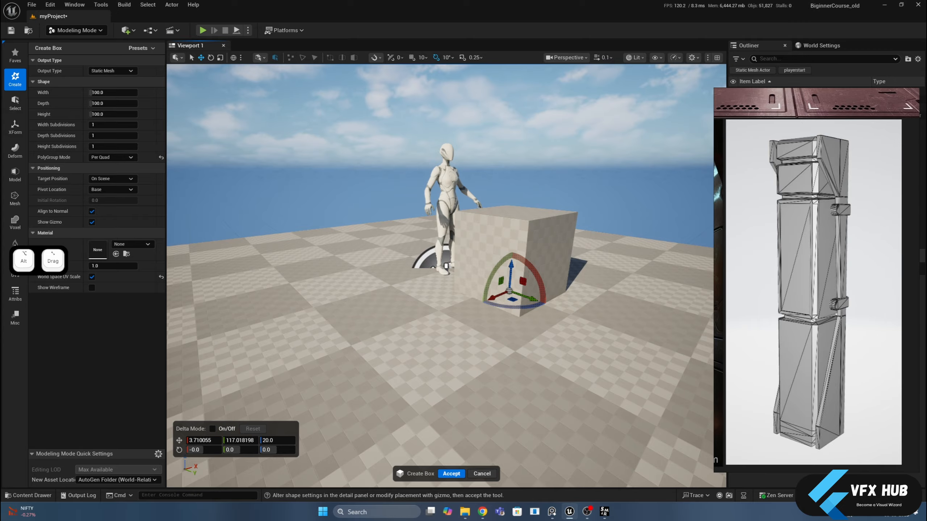
- Set the new box's width and depth to 50 and its height to 200
{"action": "left_click", "coordinate": [110, 93]}
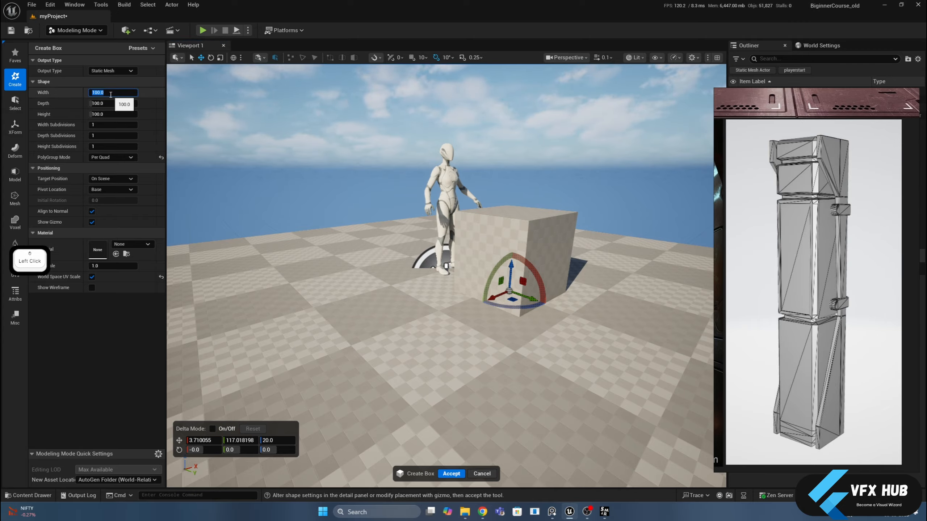
{"action": "type", "text": "50"}
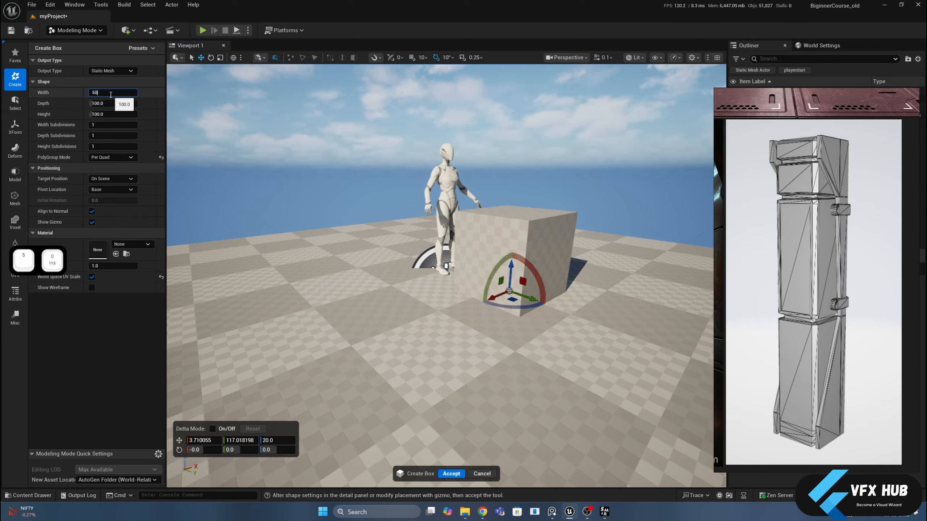
{"action": "key", "text": "Tab"}
{"action": "type", "text": "50"}
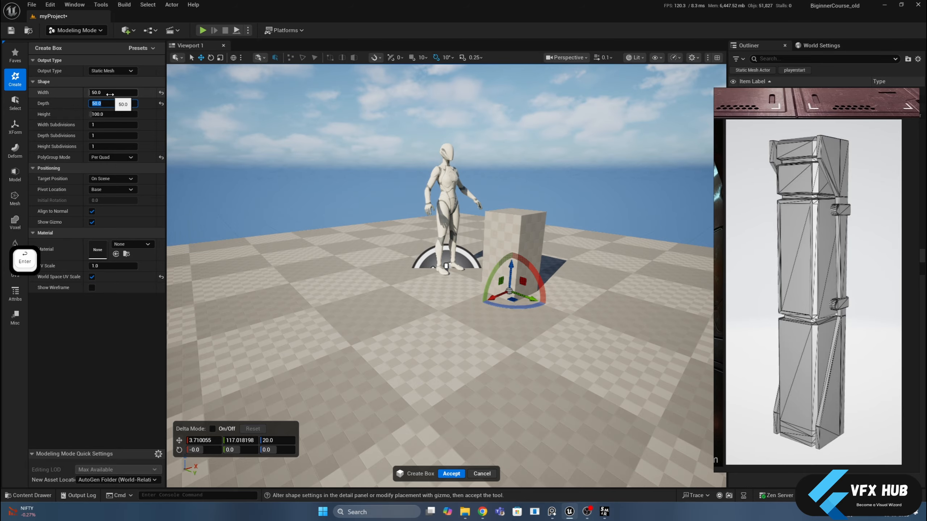
{"action": "key", "text": "Return"}
{"action": "left_click_drag", "start_coordinate": [556, 193], "coordinate": [481, 190], "text": "alt"}
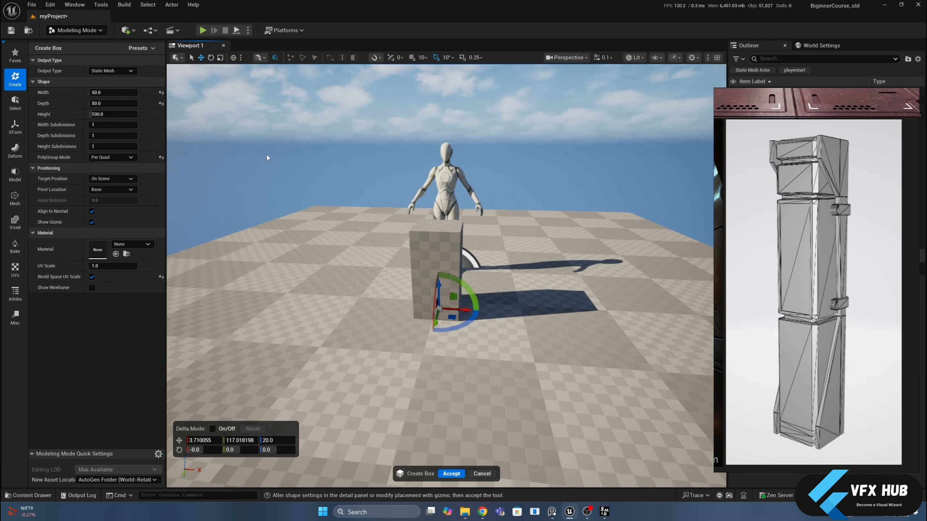
{"action": "left_click", "coordinate": [118, 114]}
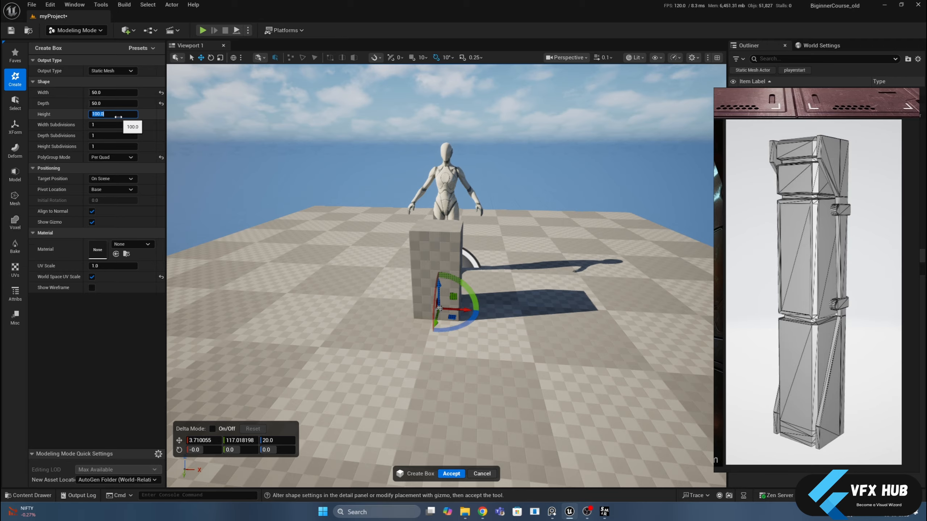
{"action": "type", "text": "200"}
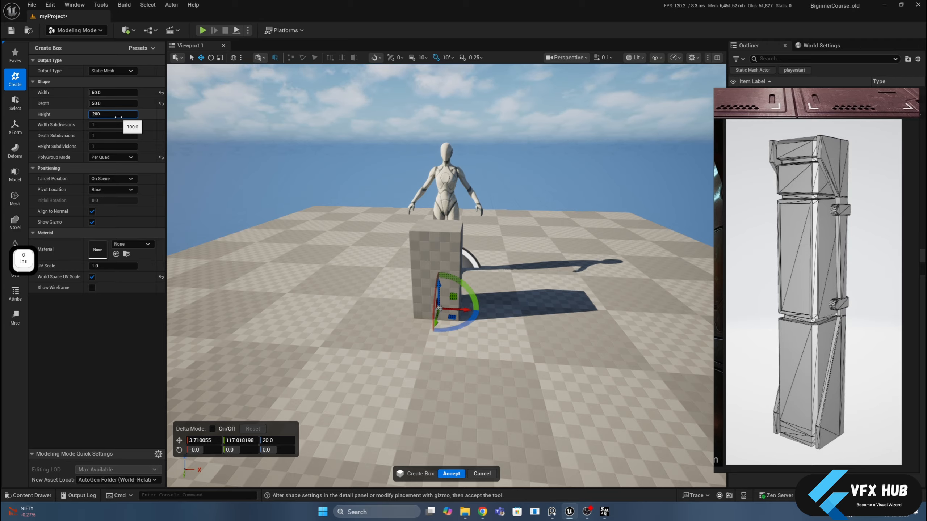
{"action": "key", "text": "Return"}
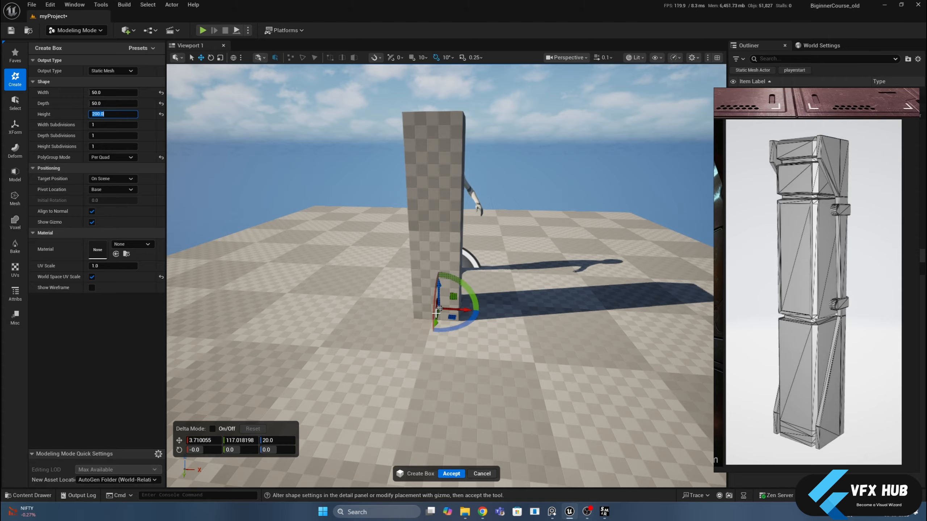
- Move the box along the floor beside the mannequin, to about X 112, Y -10
{"action": "left_click_drag", "start_coordinate": [451, 316], "coordinate": [587, 242]}
{"action": "scroll", "coordinate": [531, 272], "scroll_direction": "up", "scroll_amount": 5}
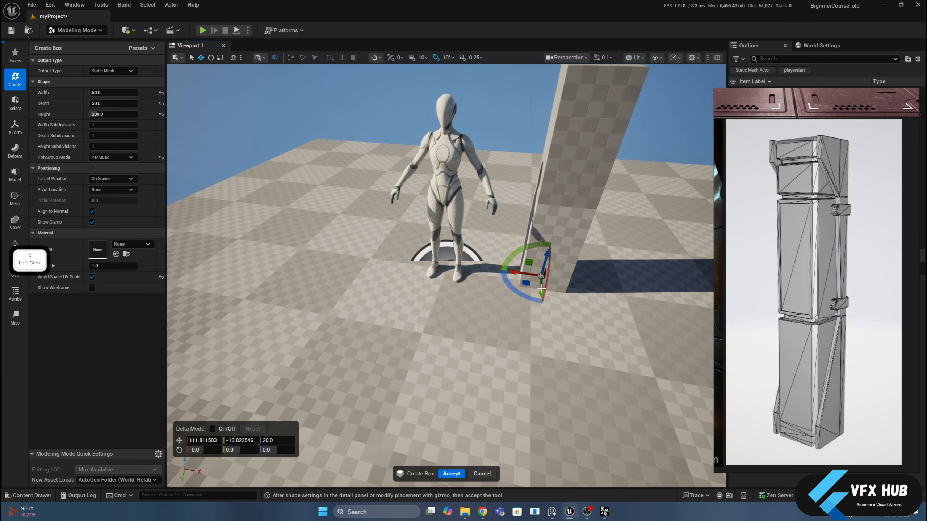
{"action": "scroll", "coordinate": [542, 293], "scroll_direction": "down", "scroll_amount": 6}
{"action": "key", "text": "f"}
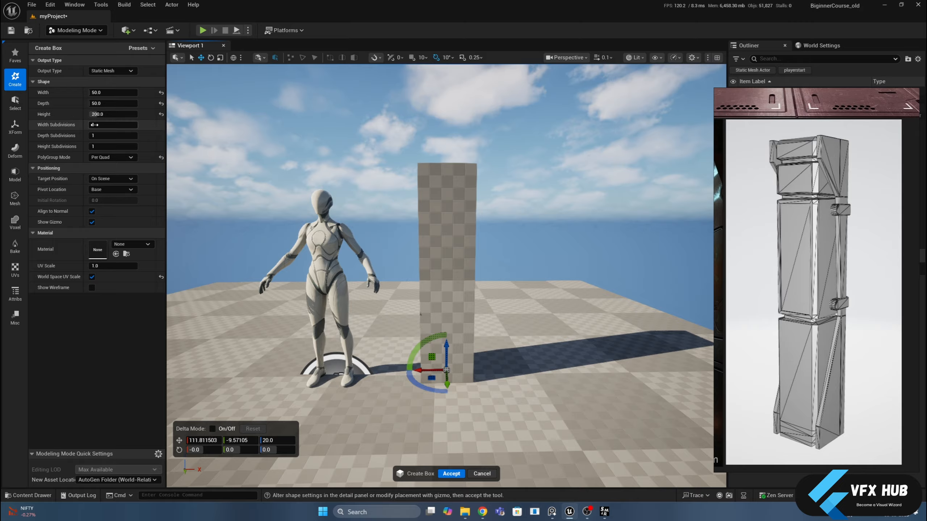
- Set the box's height to 250 and accept its creation
{"action": "left_click", "coordinate": [102, 114]}
{"action": "type", "text": "250"}
{"action": "key", "text": "Return"}
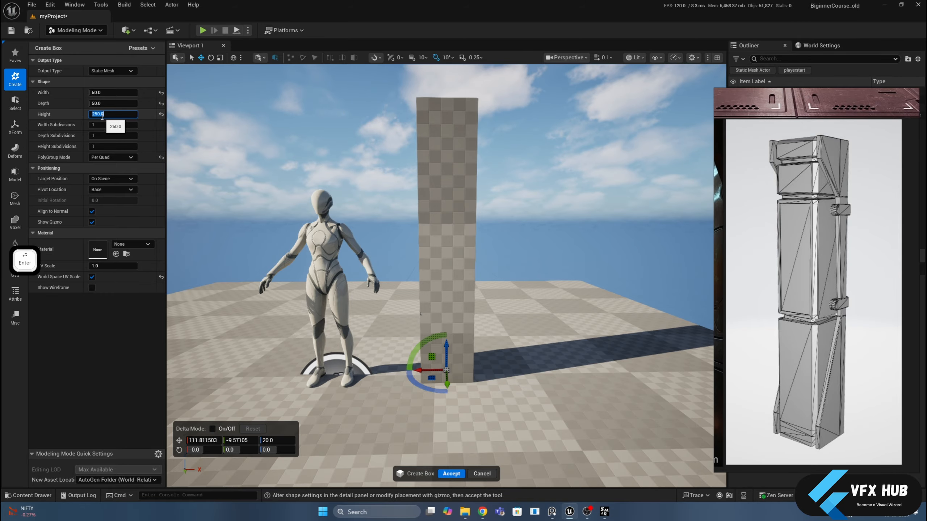
{"action": "scroll", "coordinate": [384, 127], "scroll_direction": "down", "scroll_amount": 3}
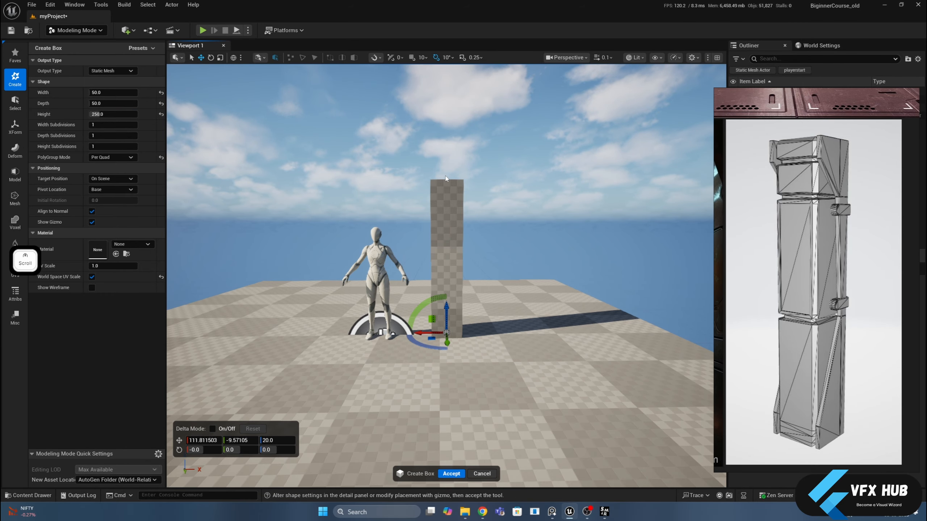
{"action": "left_click_drag", "start_coordinate": [435, 204], "coordinate": [361, 210], "text": "alt"}
{"action": "mouse_move", "coordinate": [319, 298]}
{"action": "left_mouse_down", "text": "alt"}
{"action": "mouse_move", "coordinate": [252, 304]}
{"action": "mouse_move", "coordinate": [318, 298]}
{"action": "left_mouse_up", "text": "alt"}
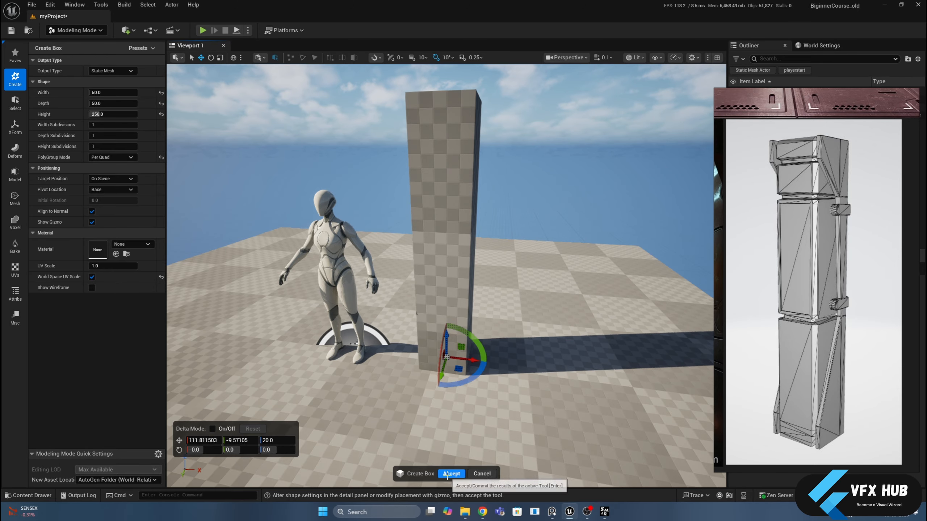
{"action": "left_click", "coordinate": [451, 473]}
{"action": "left_click_drag", "start_coordinate": [451, 473], "coordinate": [412, 470], "text": "alt"}
{"action": "left_click_drag", "start_coordinate": [463, 237], "coordinate": [478, 238], "text": "alt"}
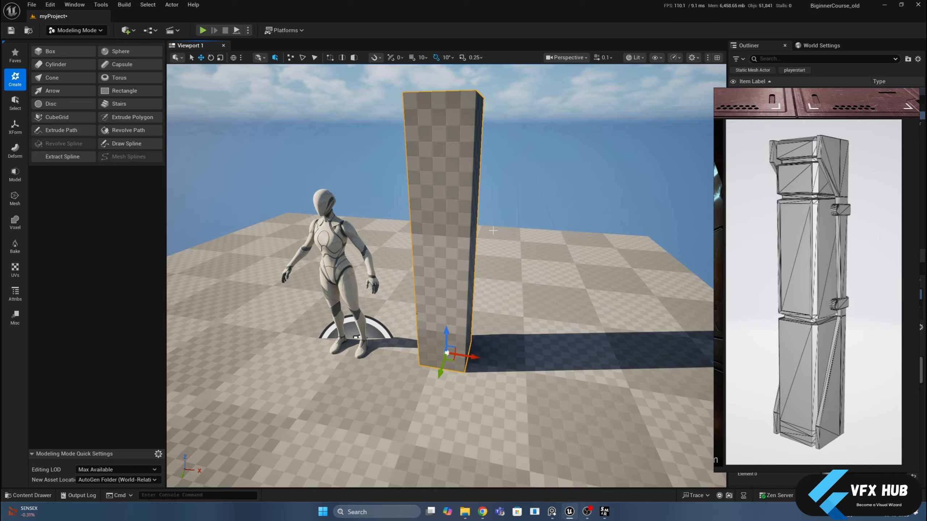
{"action": "left_click", "coordinate": [524, 210]}
{"action": "left_click", "coordinate": [51, 51]}
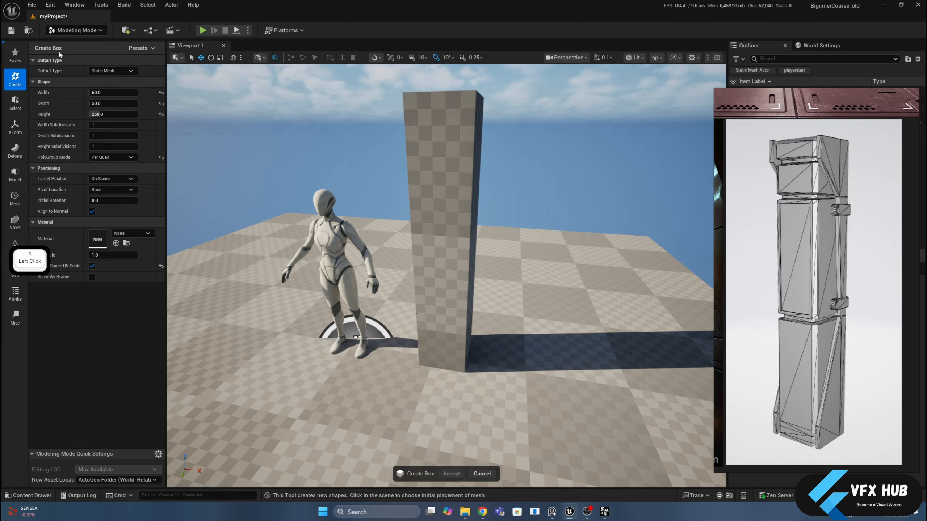
{"action": "key", "text": "Escape"}
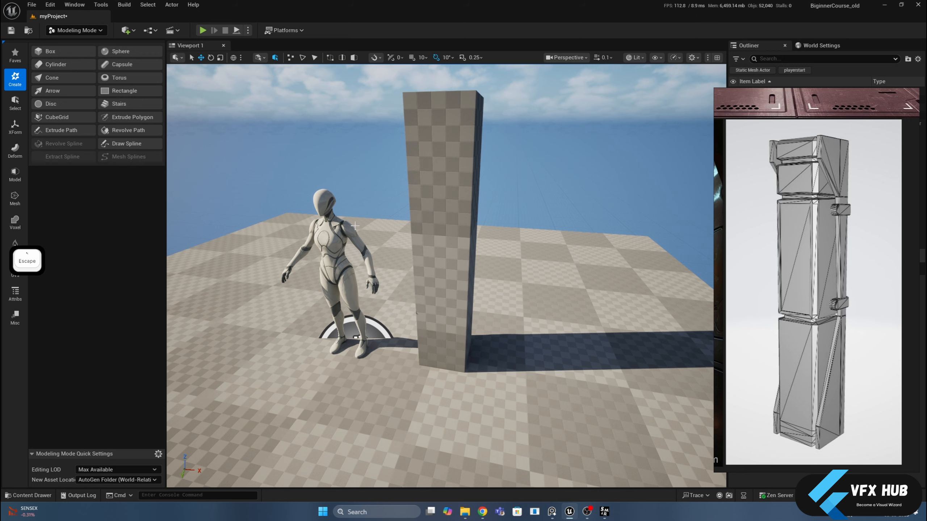
- Select the column box and start editing it with PolyGroup Edit
{"action": "left_click", "coordinate": [463, 183]}
{"action": "left_click_drag", "start_coordinate": [559, 185], "coordinate": [529, 185], "text": "alt"}
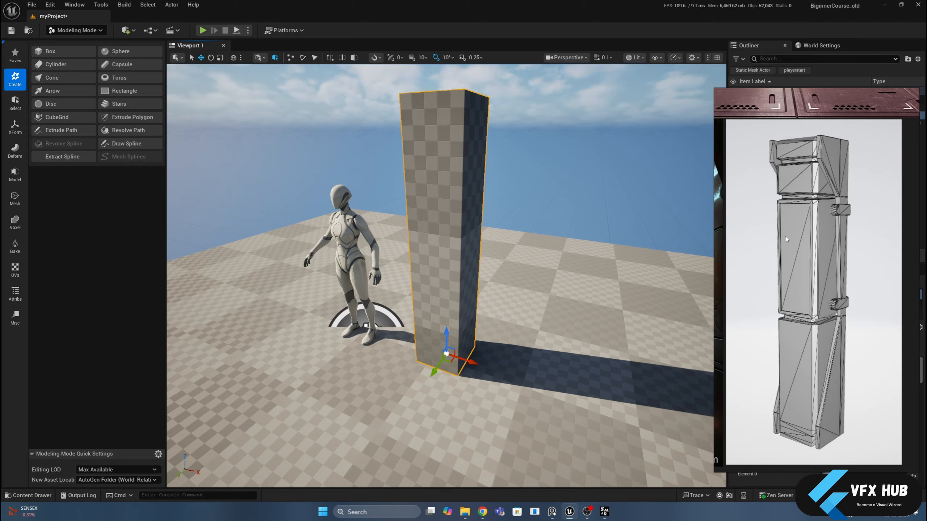
{"action": "scroll", "coordinate": [780, 223], "scroll_direction": "up", "scroll_amount": 5}
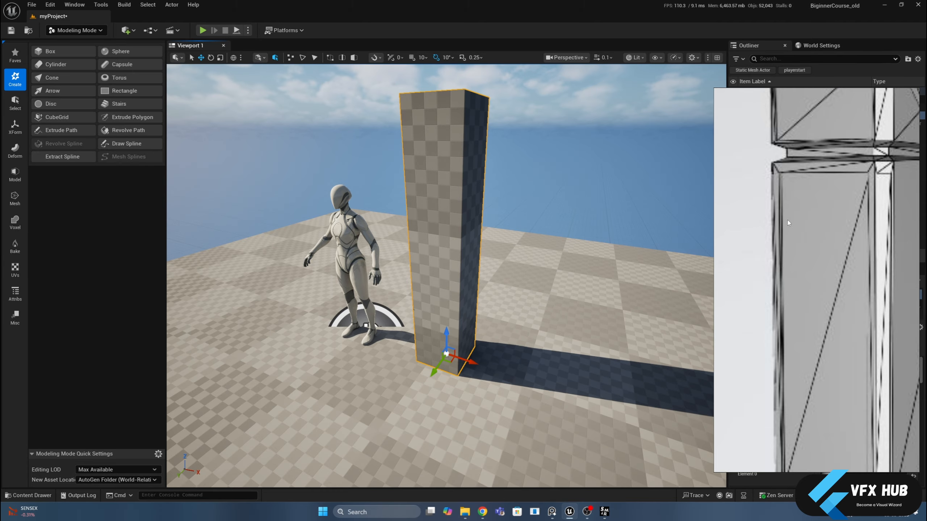
{"action": "scroll", "coordinate": [787, 223], "scroll_direction": "down", "scroll_amount": 5}
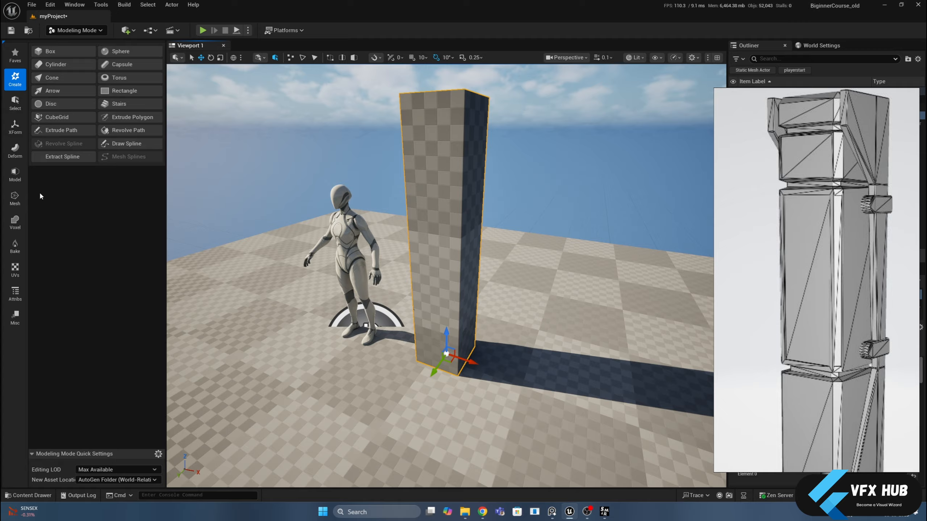
{"action": "left_click", "coordinate": [14, 178]}
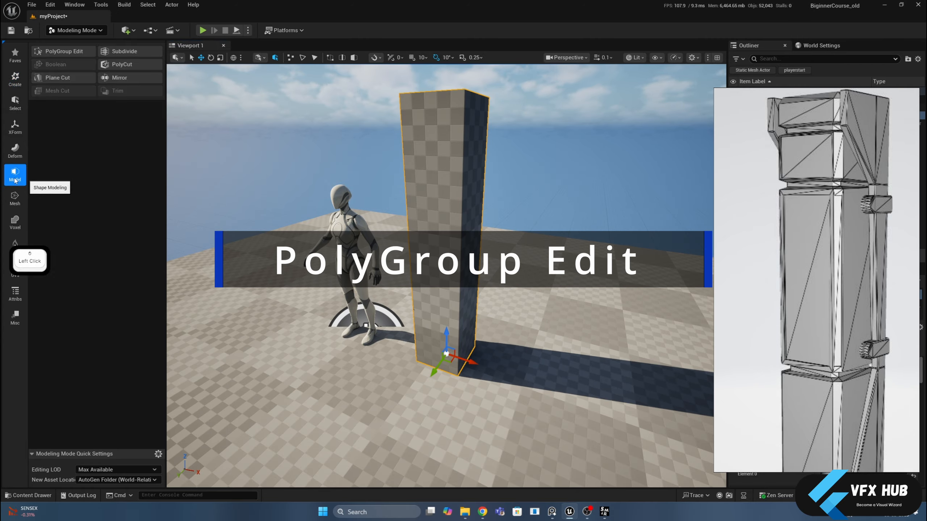
{"action": "left_click", "coordinate": [61, 55]}
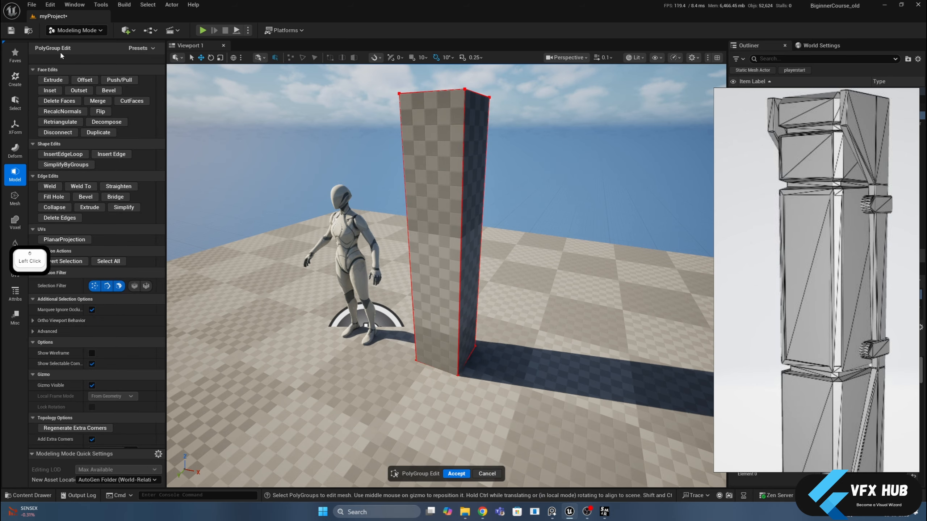
- Restrict the selection filter to vertices and select the column's nearest top corner
{"action": "scroll", "coordinate": [488, 315], "scroll_direction": "down", "scroll_amount": 4}
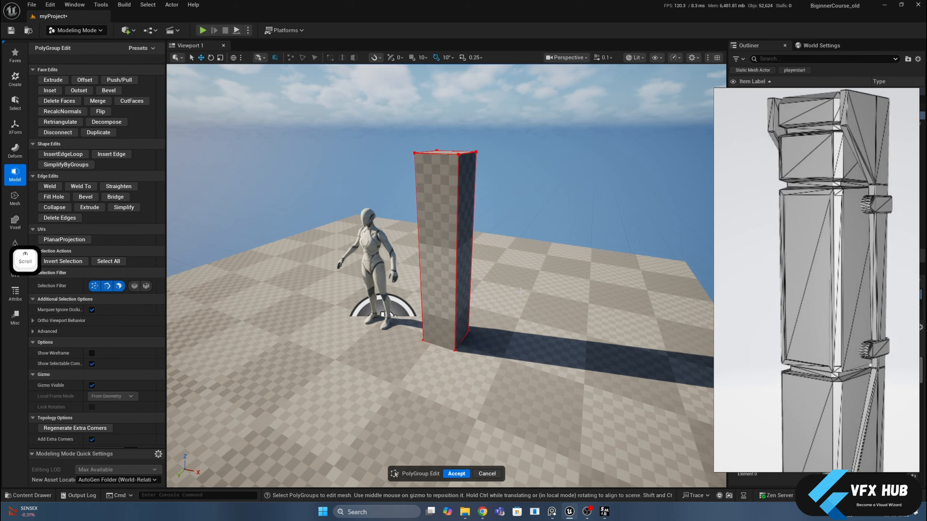
{"action": "scroll", "coordinate": [516, 270], "scroll_direction": "up", "scroll_amount": 4}
{"action": "left_click_drag", "start_coordinate": [517, 271], "coordinate": [483, 292], "text": "alt"}
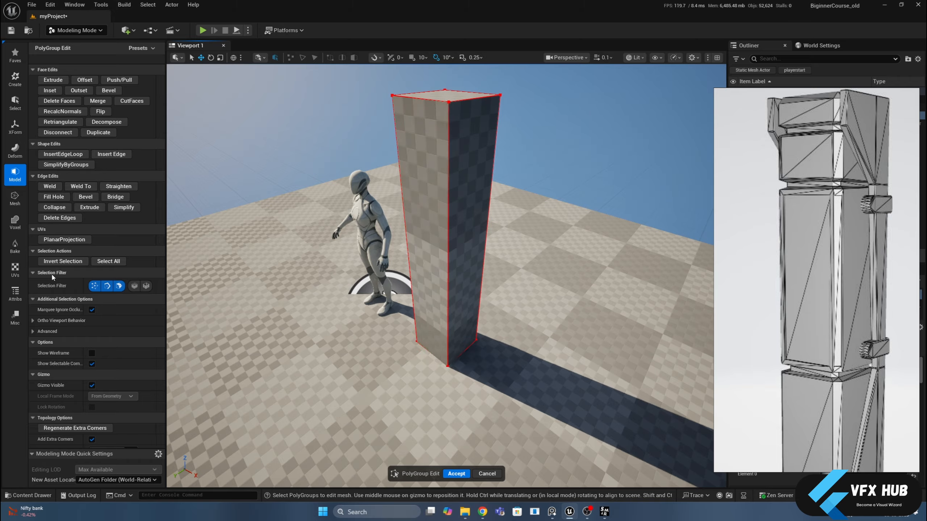
{"action": "left_click", "coordinate": [118, 287]}
{"action": "left_click", "coordinate": [107, 286]}
{"action": "left_click", "coordinate": [449, 102]}
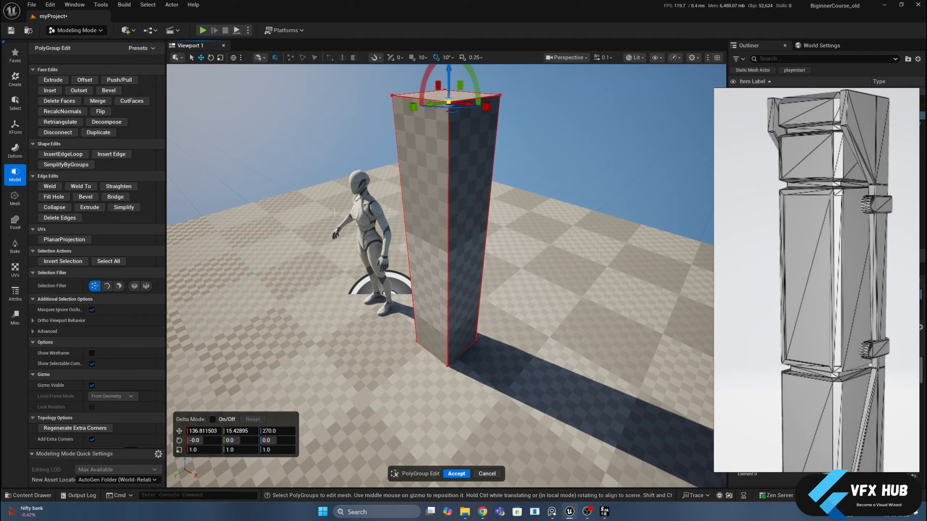
- Try the edge filter on the column's near vertical edge and the face filter on its lit side, clearing the selection
{"action": "left_click", "coordinate": [106, 286]}
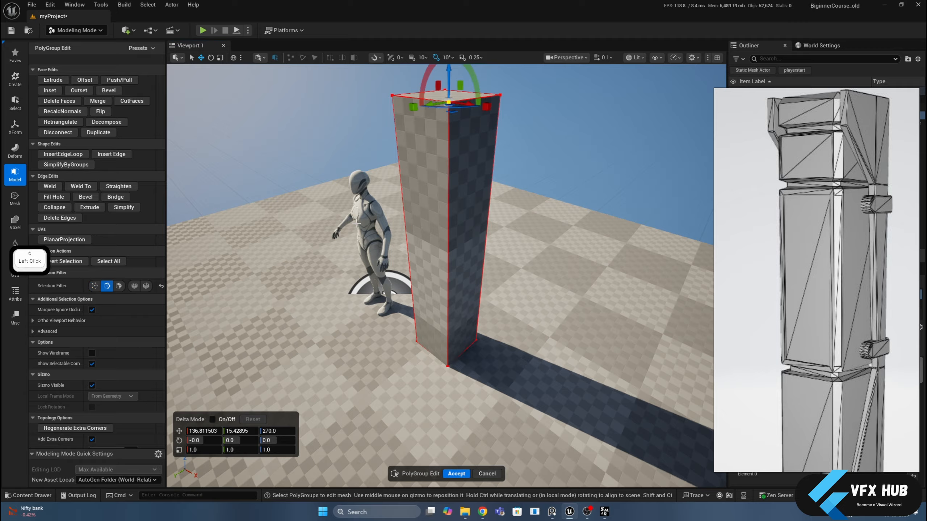
{"action": "left_click", "coordinate": [451, 209]}
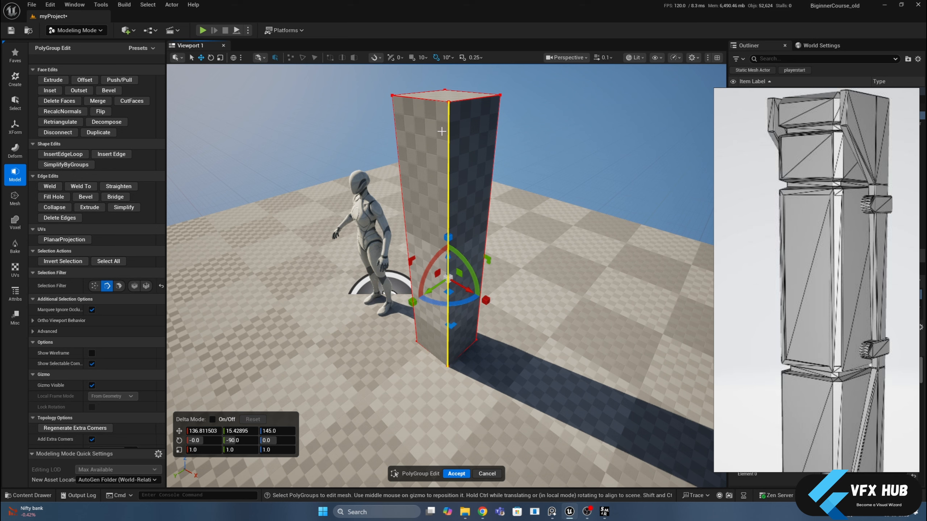
{"action": "left_click", "coordinate": [119, 285]}
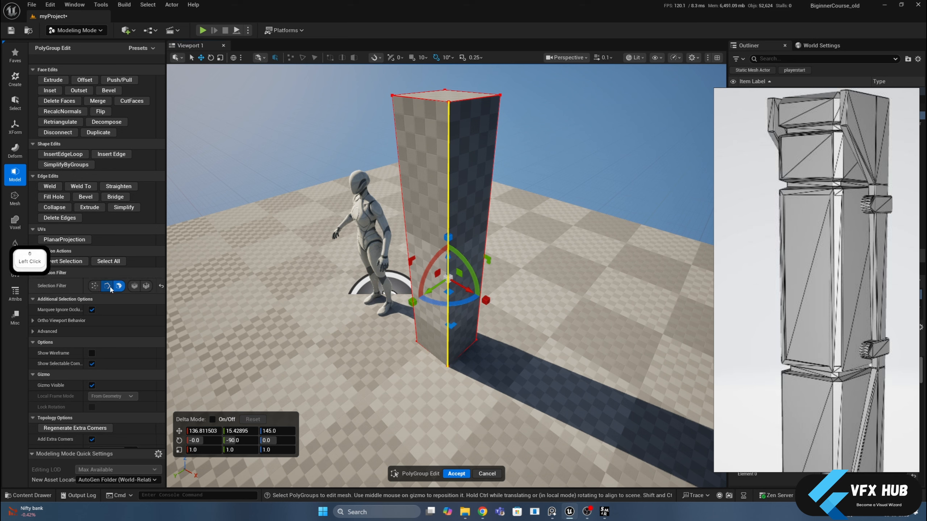
{"action": "left_click", "coordinate": [423, 205]}
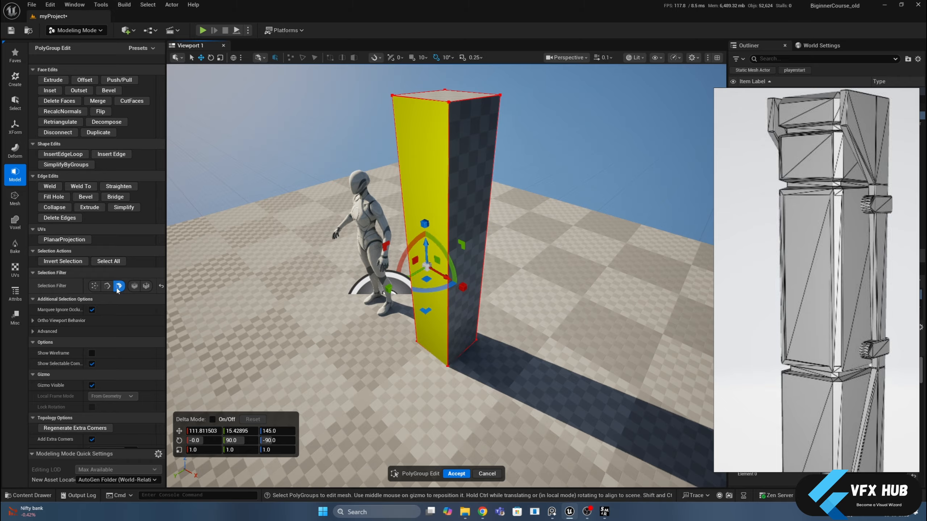
{"action": "left_click", "coordinate": [281, 192]}
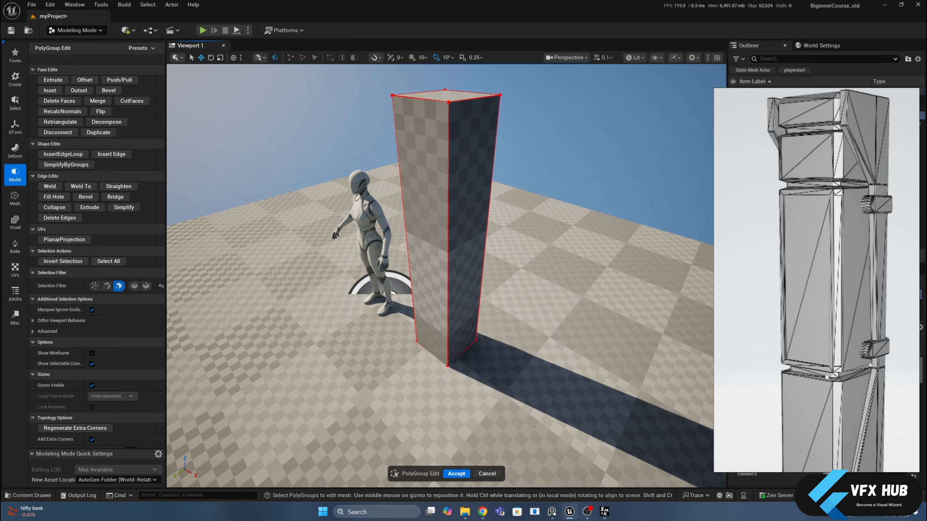
{"action": "scroll", "coordinate": [826, 377], "scroll_direction": "down", "scroll_amount": 5}
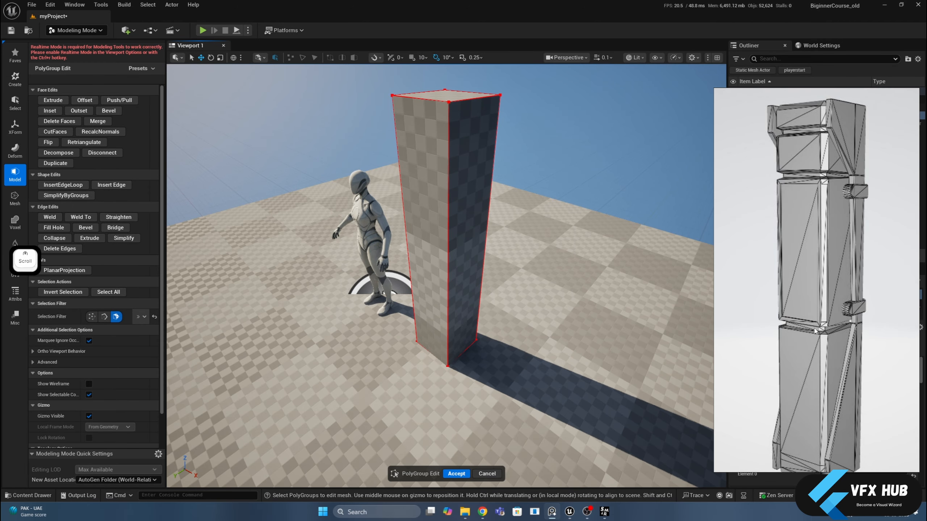
{"action": "mouse_move", "coordinate": [816, 331]}
{"action": "middle_mouse_down"}
{"action": "mouse_move", "coordinate": [816, 194]}
{"action": "mouse_move", "coordinate": [814, 330]}
{"action": "middle_mouse_up"}
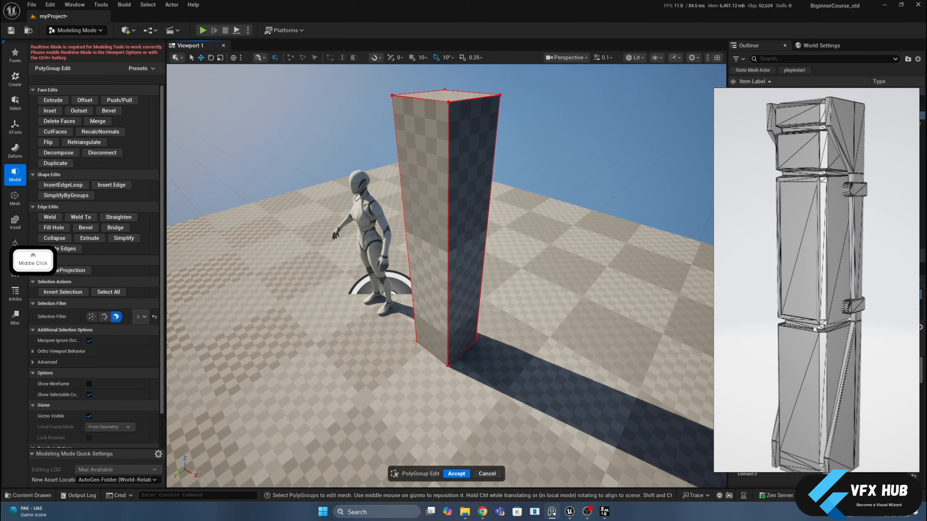
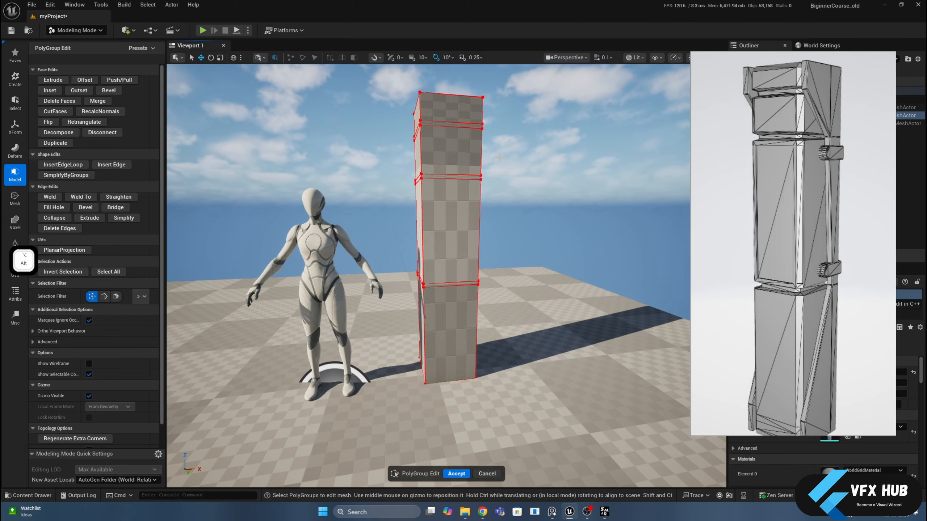
- In the Left orthographic view, raise the vertices of the second groove from the top to about Z 222.67
{"action": "scroll", "coordinate": [488, 154], "scroll_direction": "down", "scroll_amount": 5}
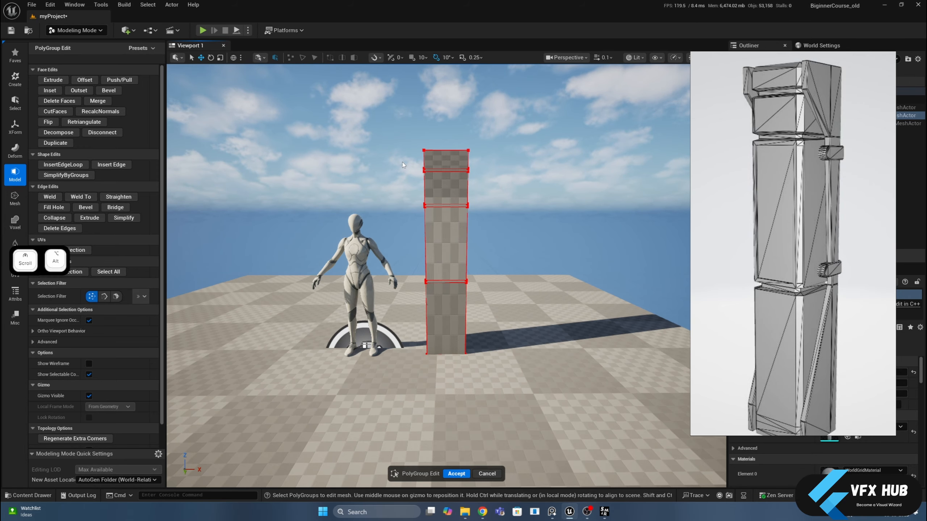
{"action": "left_click_drag", "start_coordinate": [402, 162], "coordinate": [423, 162], "text": "alt"}
{"action": "left_click", "coordinate": [566, 57]}
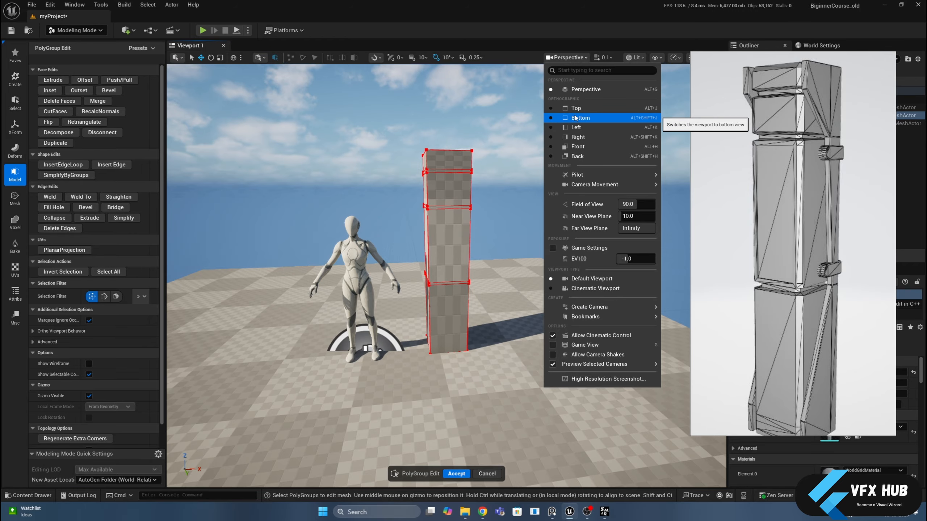
{"action": "left_click", "coordinate": [576, 127]}
{"action": "left_click_drag", "start_coordinate": [428, 153], "coordinate": [532, 308]}
{"action": "left_click_drag", "start_coordinate": [455, 159], "coordinate": [456, 155]}
{"action": "left_click", "coordinate": [407, 144]}
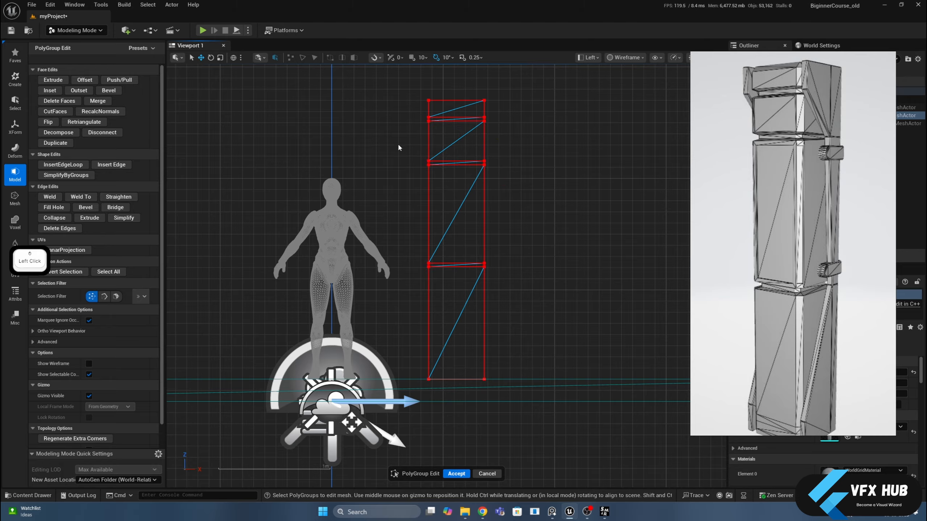
{"action": "left_click_drag", "start_coordinate": [397, 143], "coordinate": [527, 208]}
{"action": "left_click_drag", "start_coordinate": [456, 147], "coordinate": [457, 137]}
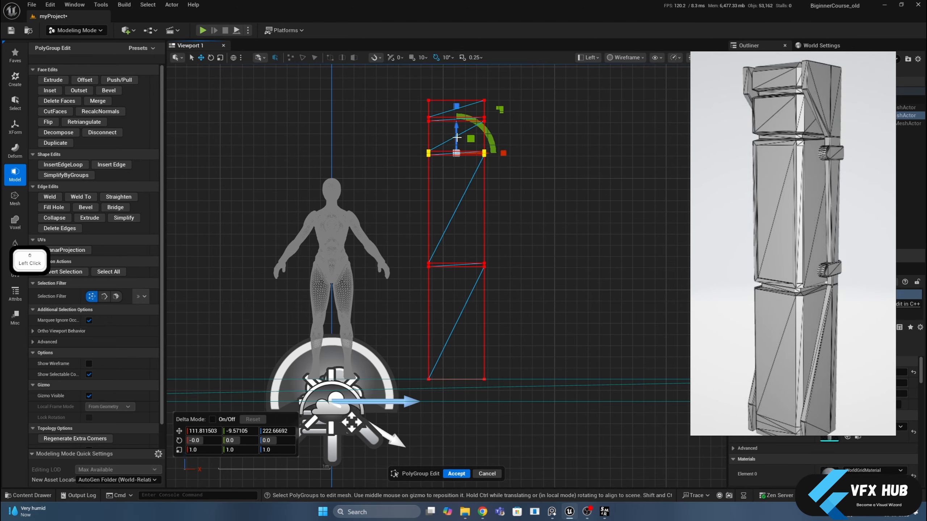
{"action": "left_click", "coordinate": [530, 212]}
- Measure the height of the column's bottom section below the lowest groove and return to the Perspective view
{"action": "middle_click_drag", "start_coordinate": [439, 154], "coordinate": [436, 364]}
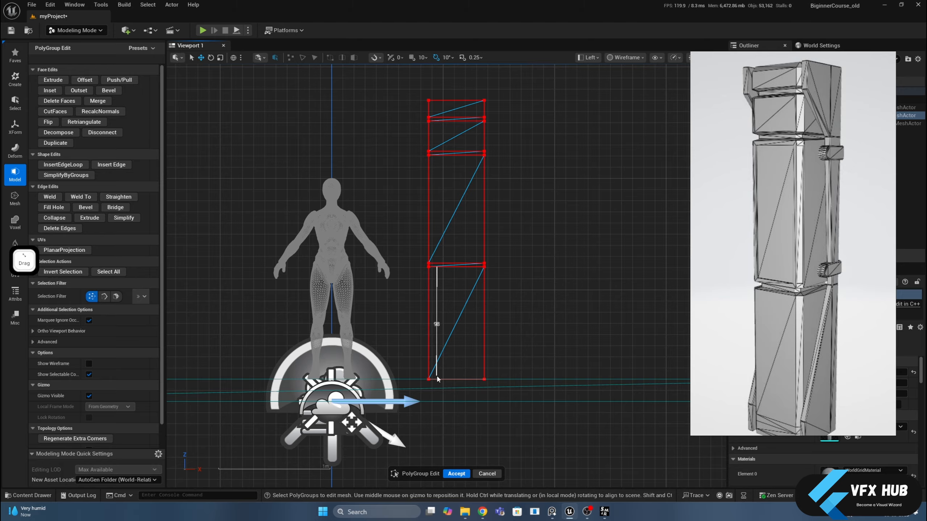
{"action": "left_click", "coordinate": [587, 58]}
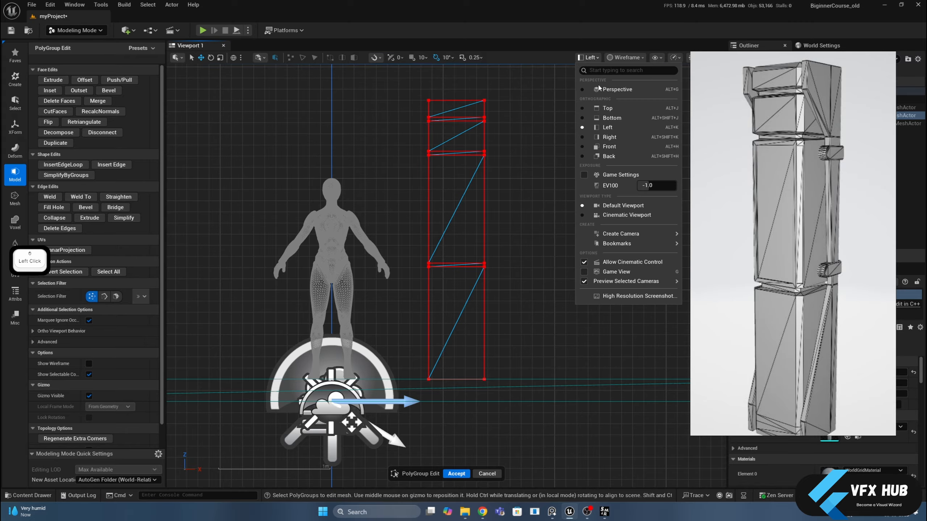
{"action": "left_click", "coordinate": [596, 90]}
- Try lowering the second groove's vertices to about Z 187.53 in the Perspective view, and undo the move
{"action": "mouse_move", "coordinate": [519, 172]}
{"action": "left_mouse_down", "text": "alt"}
{"action": "mouse_move", "coordinate": [510, 172]}
{"action": "mouse_move", "coordinate": [520, 170]}
{"action": "left_mouse_up", "text": "alt"}
{"action": "scroll", "coordinate": [520, 173], "scroll_direction": "up", "scroll_amount": 3}
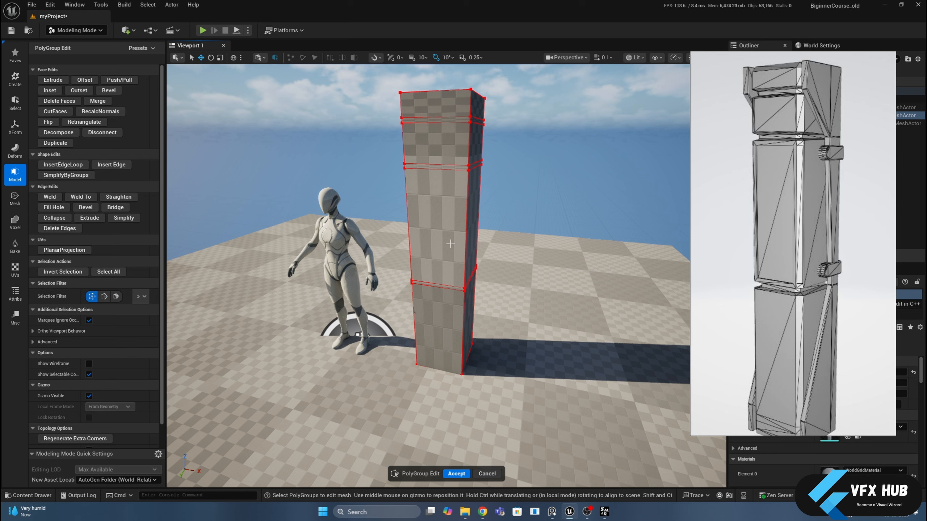
{"action": "left_click_drag", "start_coordinate": [375, 154], "coordinate": [494, 176]}
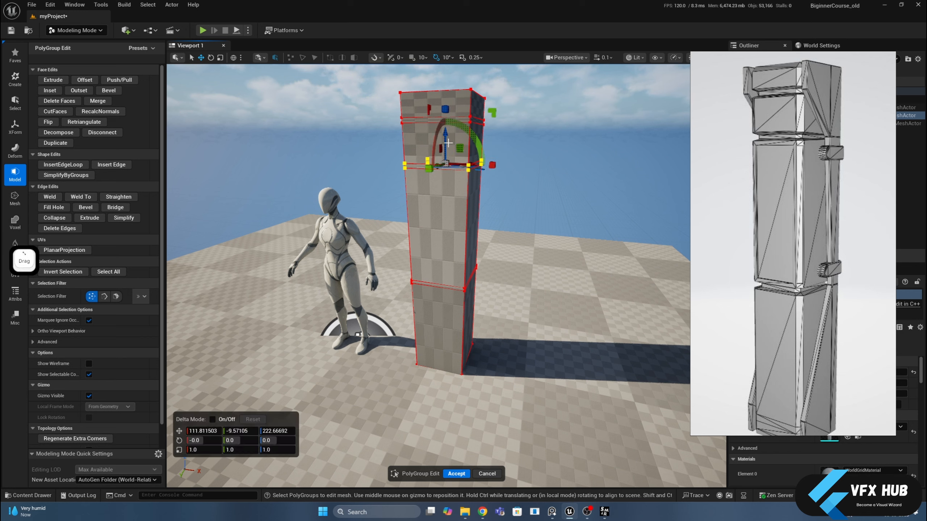
{"action": "left_click_drag", "start_coordinate": [448, 142], "coordinate": [441, 186]}
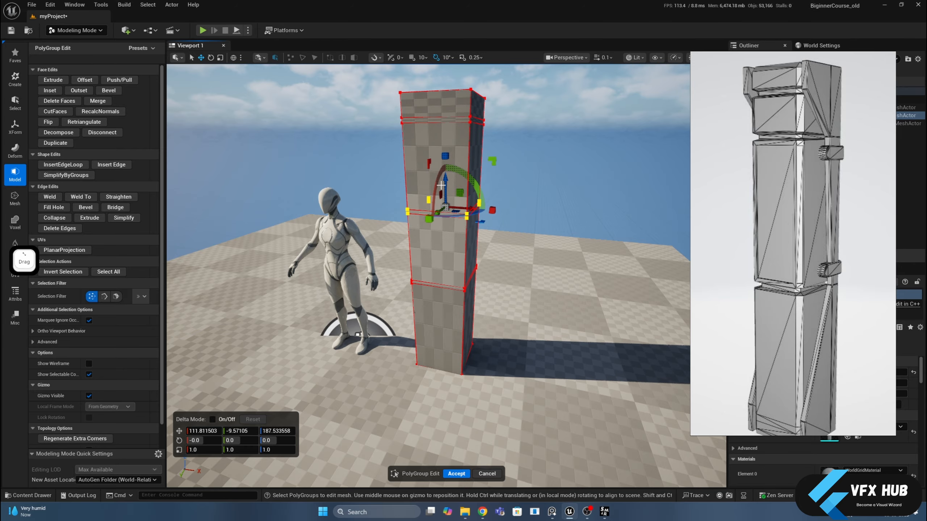
{"action": "key", "text": "ctrl+z"}
{"action": "left_click", "coordinate": [519, 205]}
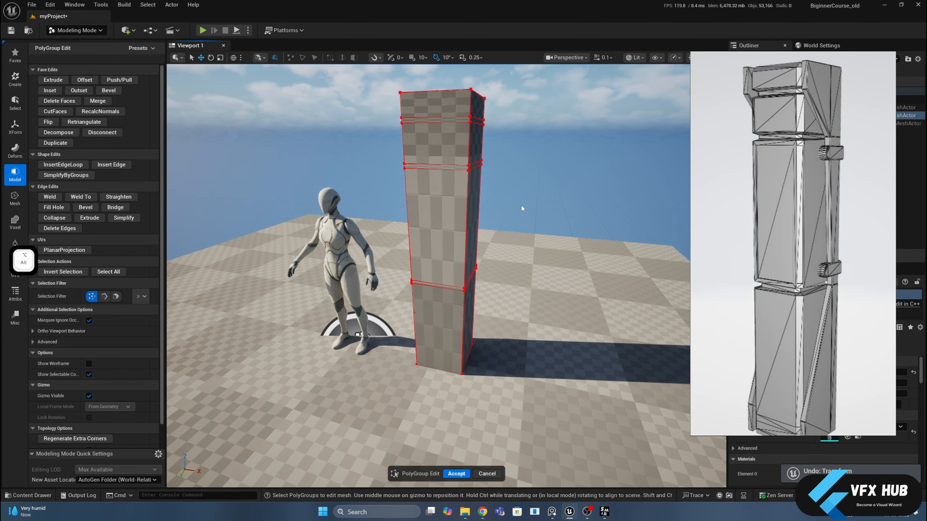
- Restrict the selection filter to faces and select the three narrow groove bands around the column in the Left view
{"action": "left_click_drag", "start_coordinate": [522, 207], "coordinate": [472, 213], "text": "alt"}
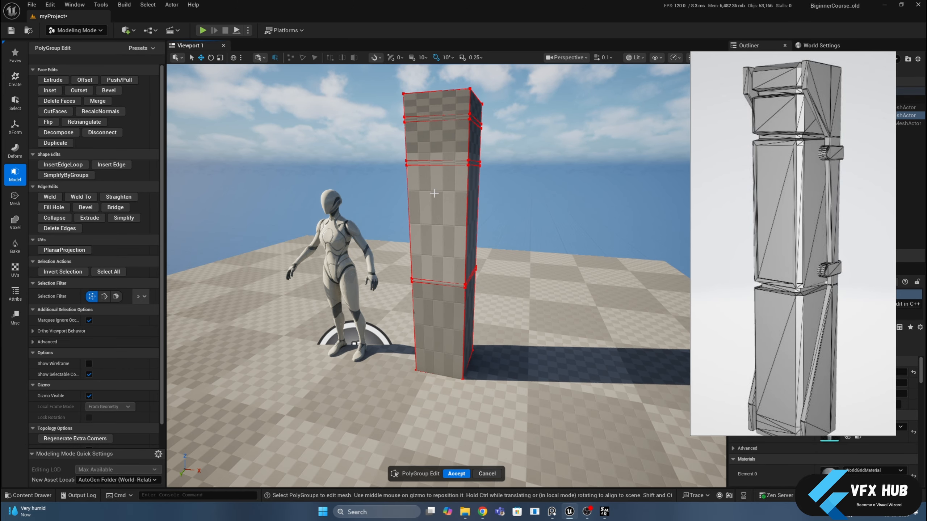
{"action": "left_click_drag", "start_coordinate": [525, 193], "coordinate": [627, 175], "text": "alt"}
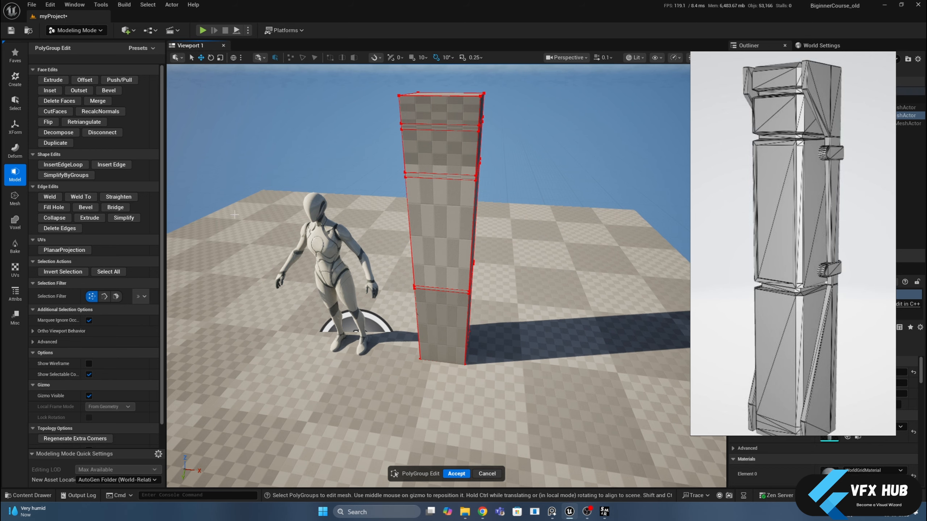
{"action": "left_click", "coordinate": [92, 296]}
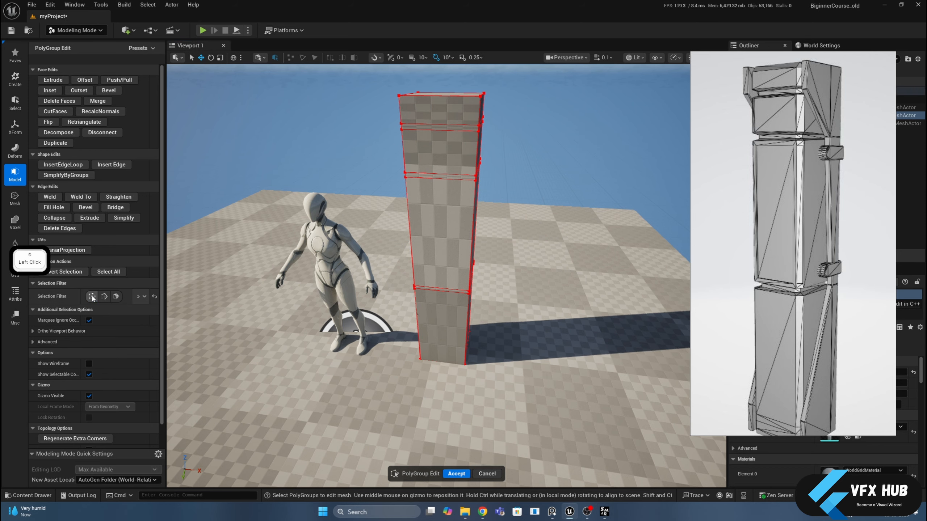
{"action": "left_click", "coordinate": [116, 297]}
{"action": "left_click", "coordinate": [566, 58]}
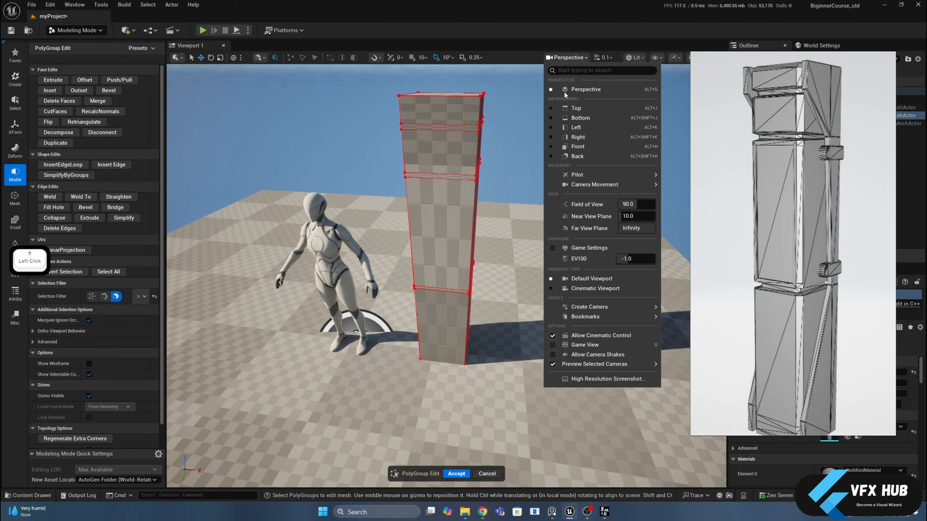
{"action": "left_click", "coordinate": [576, 127]}
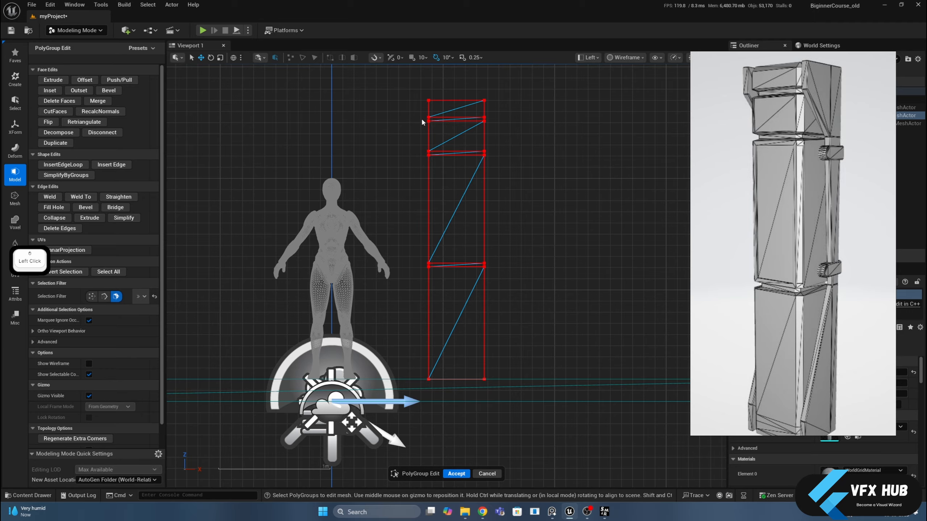
{"action": "left_click_drag", "start_coordinate": [422, 120], "coordinate": [492, 122]}
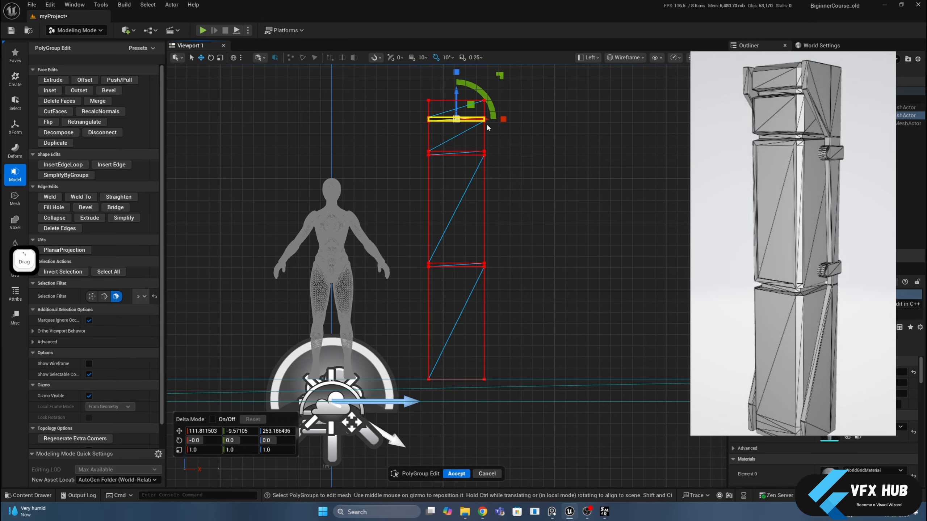
{"action": "left_click_drag", "start_coordinate": [420, 153], "coordinate": [491, 269], "text": "shift"}
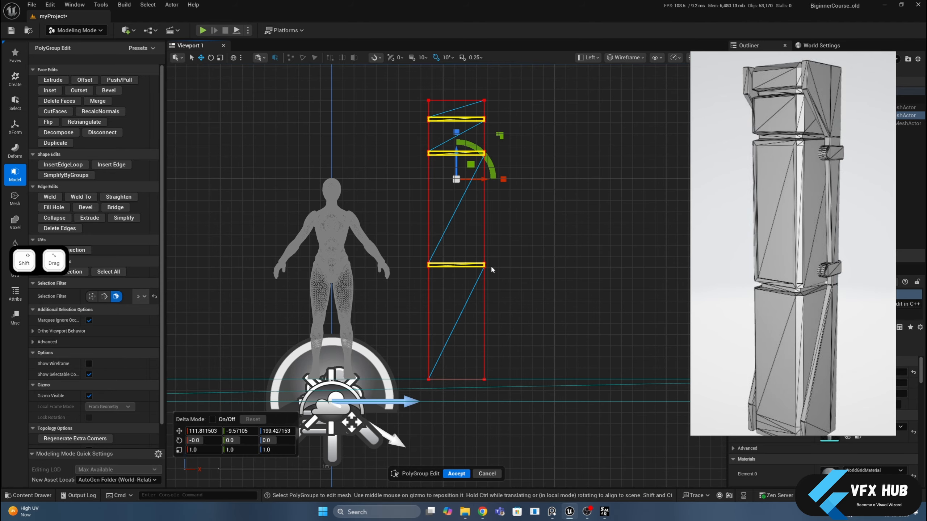
- Return to the Perspective view and keep only the three narrow groove bands around the column selected
{"action": "left_click", "coordinate": [589, 58]}
{"action": "left_click", "coordinate": [592, 81]}
{"action": "left_click_drag", "start_coordinate": [583, 94], "coordinate": [492, 102], "text": "alt"}
{"action": "left_click", "coordinate": [440, 109], "text": "shift"}
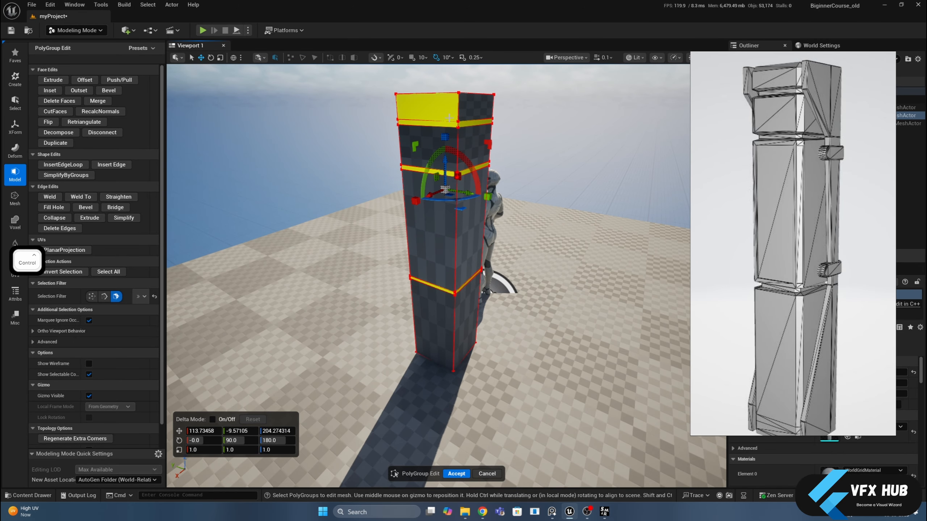
{"action": "left_click", "coordinate": [441, 110], "text": "shift"}
{"action": "left_click_drag", "start_coordinate": [577, 146], "coordinate": [617, 140], "text": "alt"}
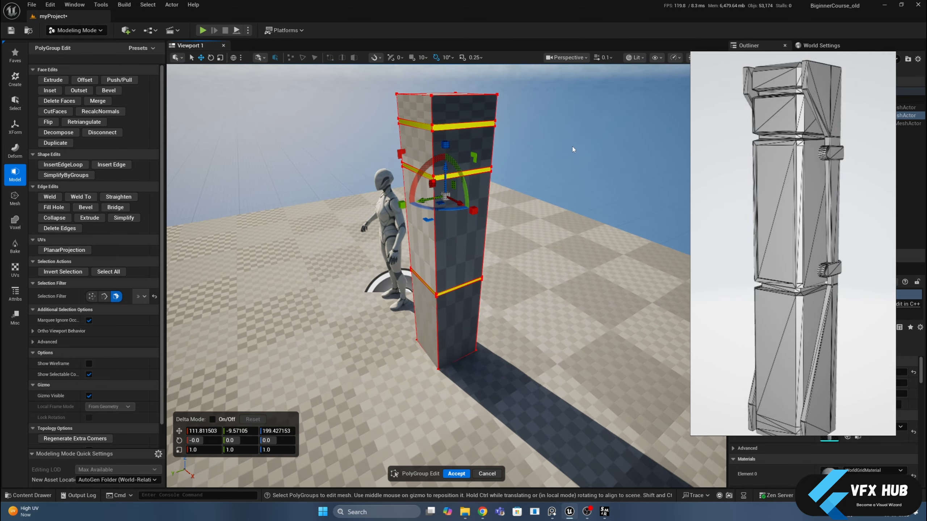
- Start extruding the selected groove bands with Direction Mode set to Selected Triangle Normals
{"action": "left_click", "coordinate": [61, 84]}
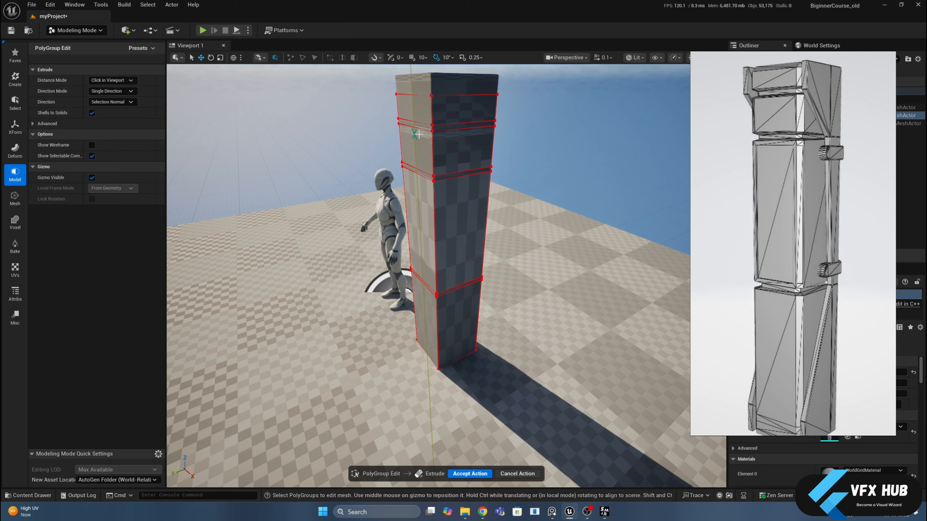
{"action": "scroll", "coordinate": [426, 146], "scroll_direction": "down", "scroll_amount": 3}
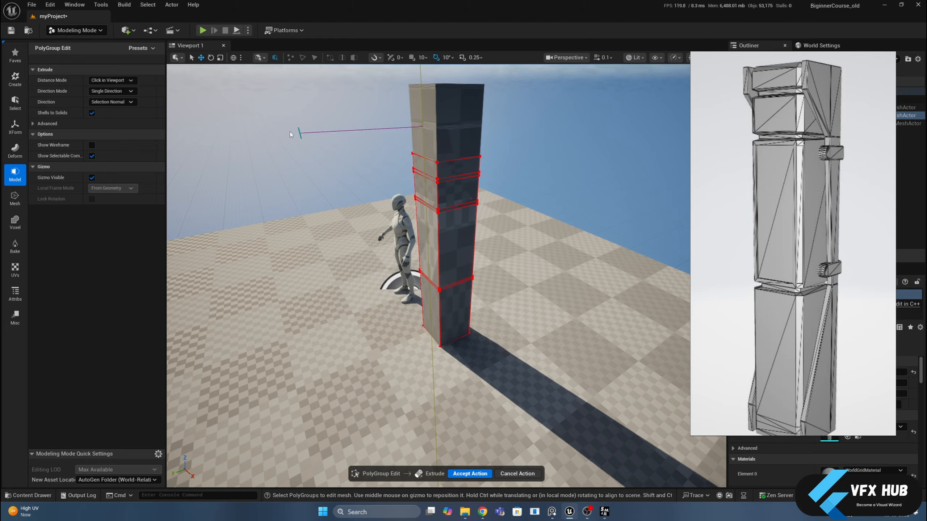
{"action": "left_click", "coordinate": [115, 91]}
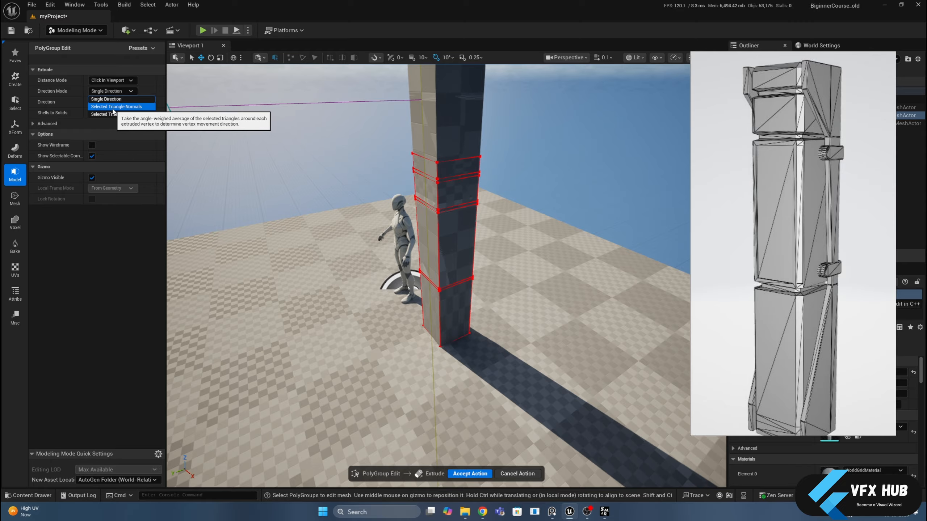
{"action": "left_click", "coordinate": [113, 107]}
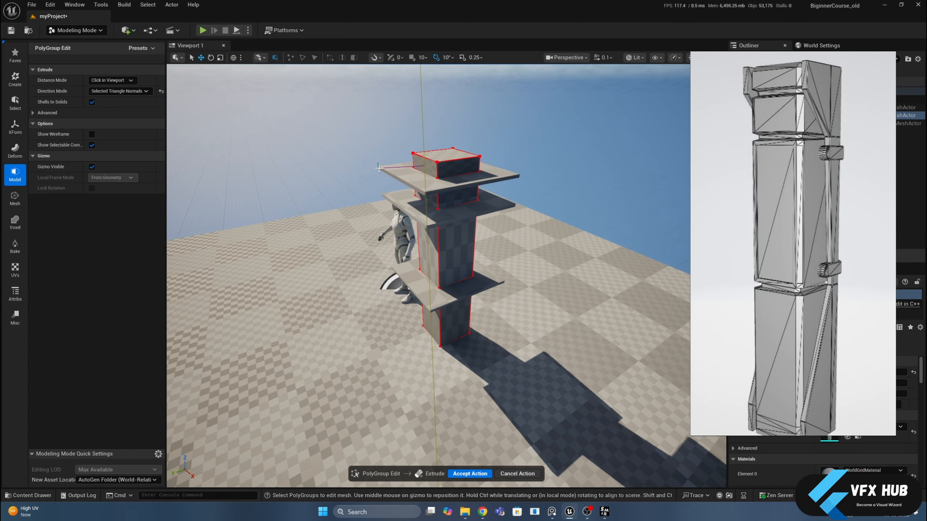
- Extrude the three bands a short distance inward to recess the grooves around the column
{"action": "scroll", "coordinate": [431, 157], "scroll_direction": "up", "scroll_amount": 2}
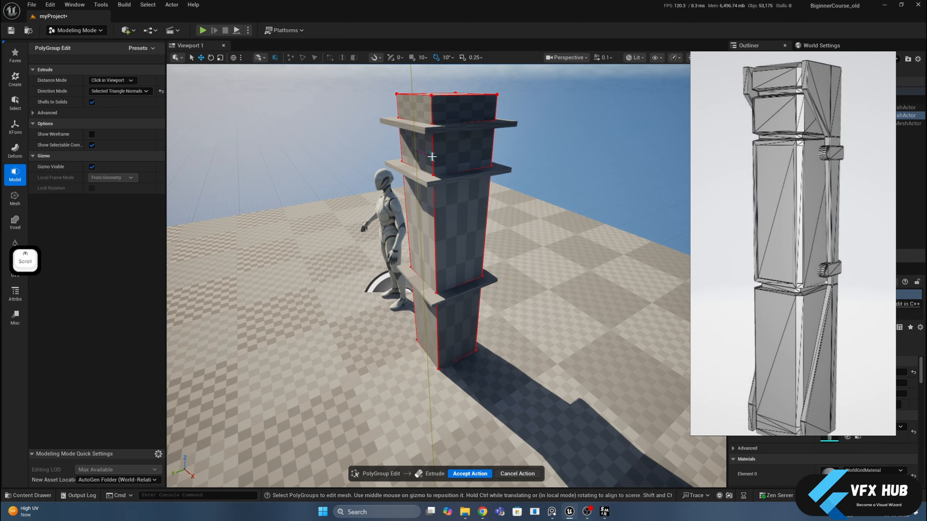
{"action": "scroll", "coordinate": [432, 157], "scroll_direction": "up", "scroll_amount": 3}
{"action": "middle_click_drag", "start_coordinate": [432, 156], "coordinate": [429, 102]}
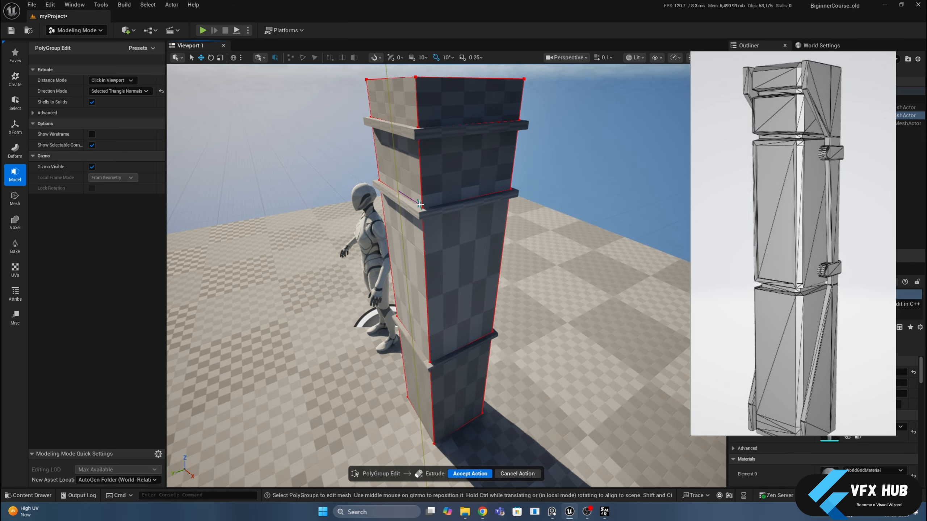
{"action": "left_click_drag", "start_coordinate": [414, 215], "coordinate": [423, 204], "text": "alt"}
{"action": "scroll", "coordinate": [423, 205], "scroll_direction": "up", "scroll_amount": 4}
{"action": "middle_click_drag", "start_coordinate": [423, 205], "coordinate": [456, 214]}
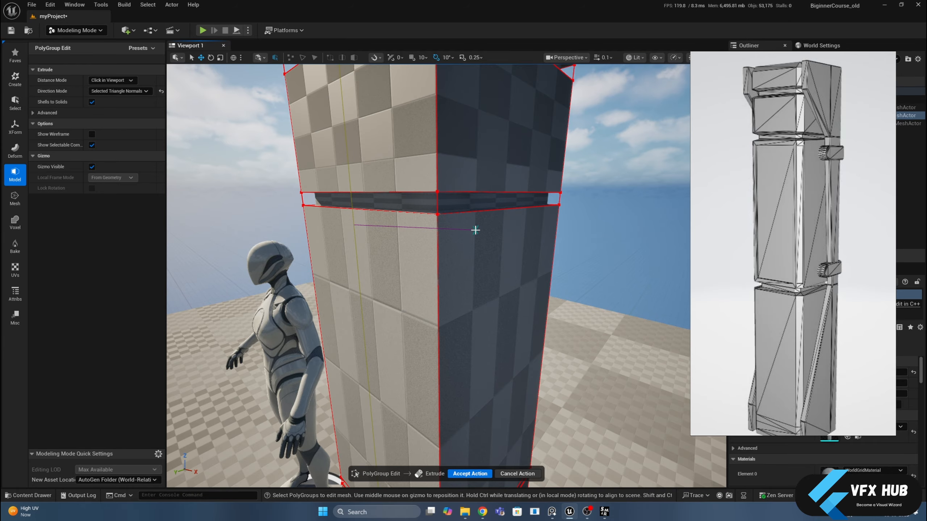
{"action": "left_click", "coordinate": [473, 232]}
{"action": "left_click_drag", "start_coordinate": [473, 232], "coordinate": [338, 272], "text": "alt"}
{"action": "scroll", "coordinate": [338, 273], "scroll_direction": "down", "scroll_amount": 3}
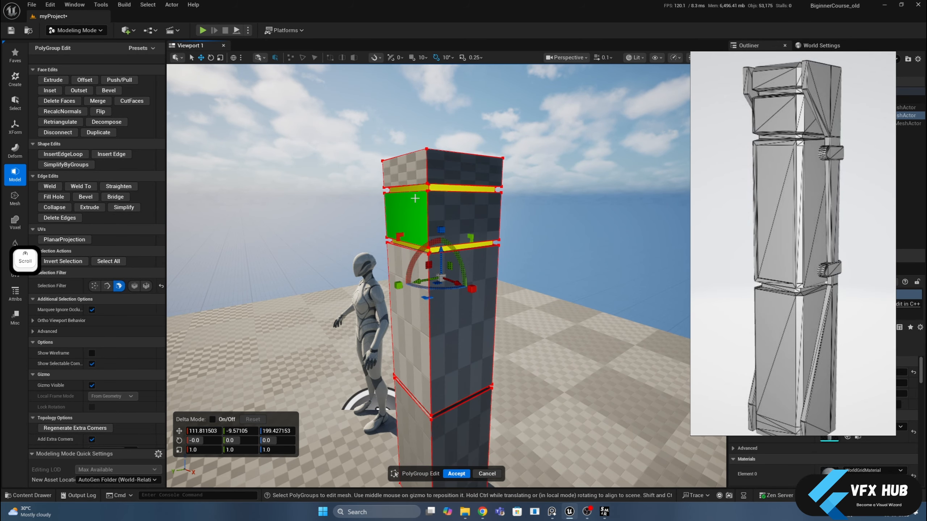
- In the Left orthographic view, select the recessed faces of the top groove and scale them slightly narrower along the horizontal axis
{"action": "left_click", "coordinate": [574, 60]}
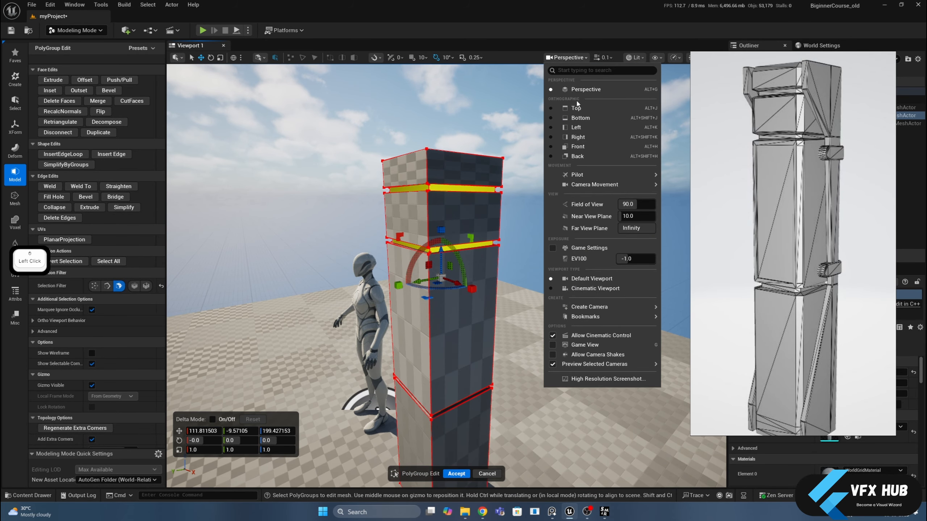
{"action": "left_click", "coordinate": [563, 131]}
{"action": "left_click", "coordinate": [559, 146]}
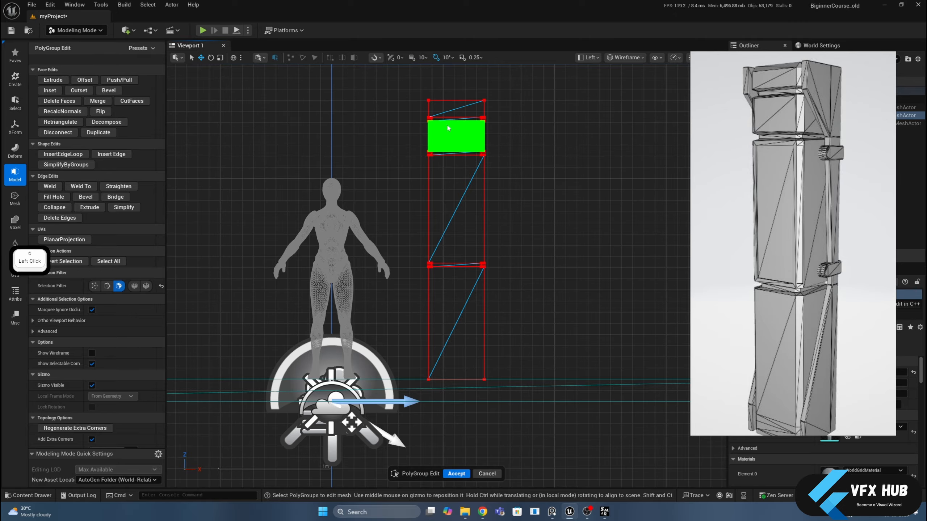
{"action": "scroll", "coordinate": [450, 117], "scroll_direction": "up", "scroll_amount": 5}
{"action": "scroll", "coordinate": [450, 117], "scroll_direction": "up", "scroll_amount": 2}
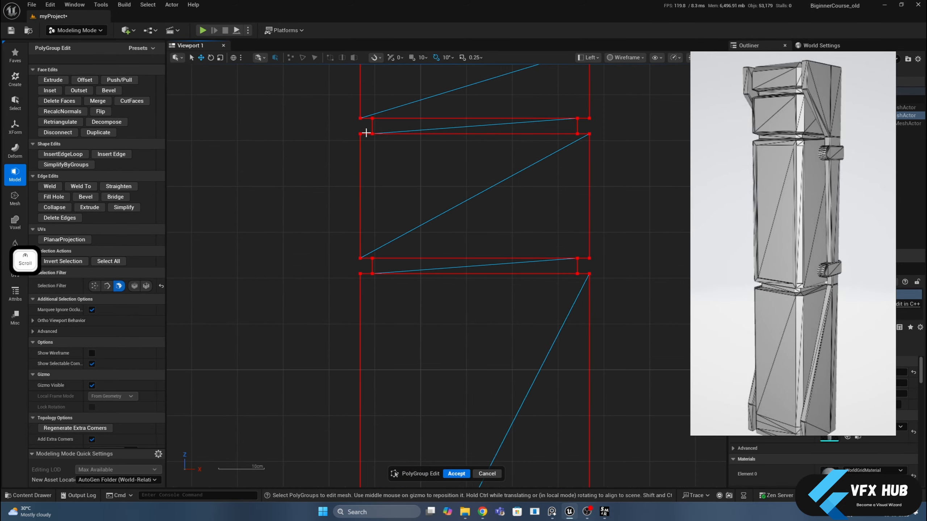
{"action": "left_click_drag", "start_coordinate": [341, 125], "coordinate": [619, 134]}
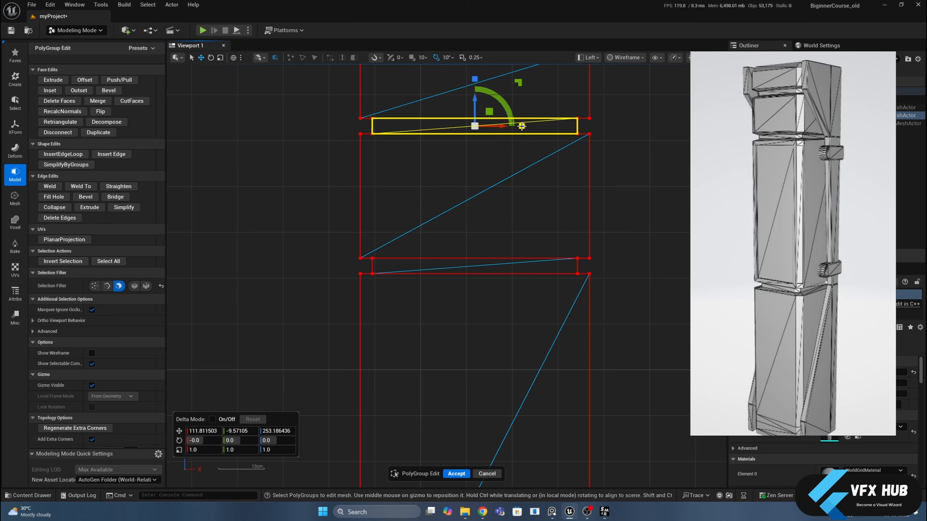
{"action": "left_click_drag", "start_coordinate": [522, 126], "coordinate": [517, 126]}
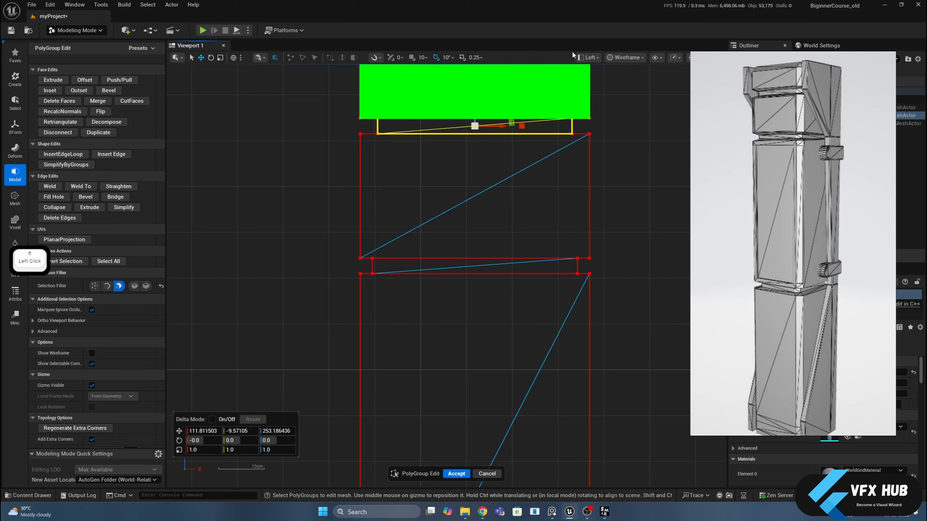
- Back in the Perspective view, try scaling the top groove's recessed faces to about 0.94 along Y, and undo the scaling
{"action": "left_click", "coordinate": [588, 57]}
{"action": "left_click", "coordinate": [597, 94]}
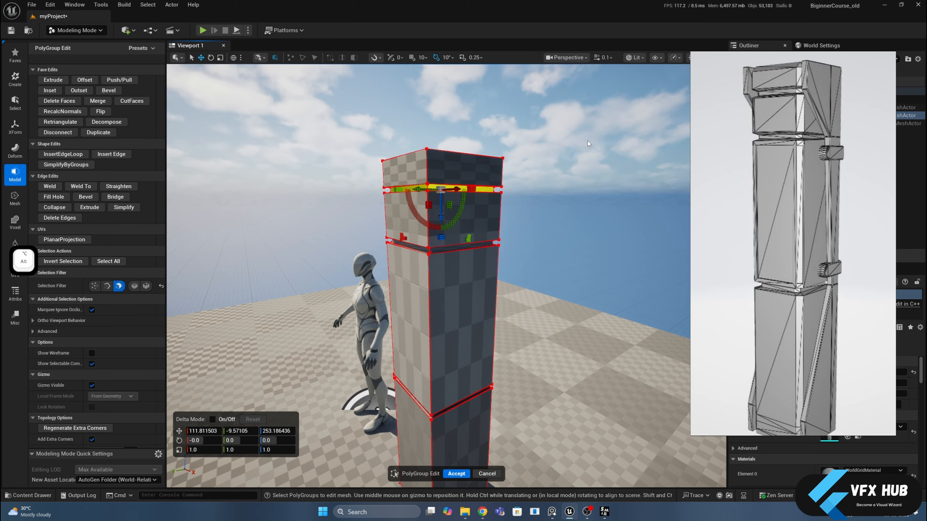
{"action": "left_click_drag", "start_coordinate": [437, 204], "coordinate": [408, 197], "text": "alt"}
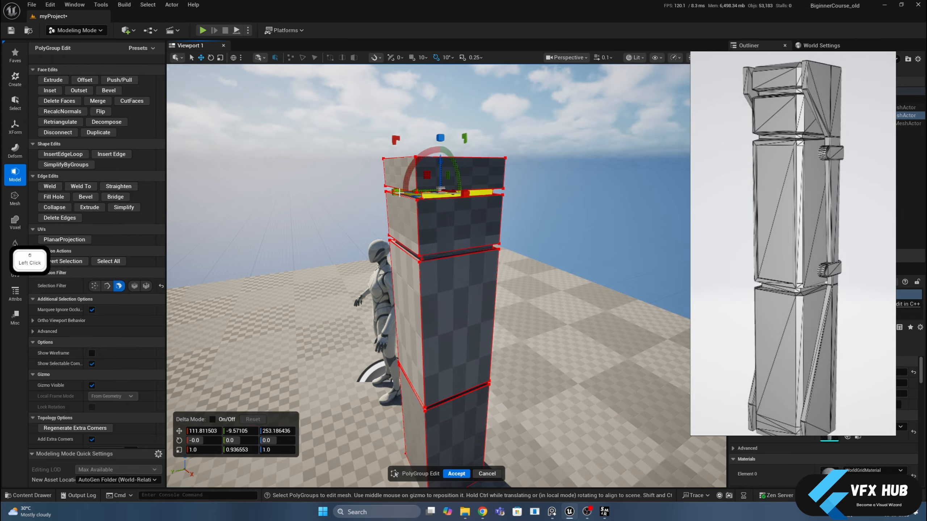
{"action": "key", "text": "ctrl+z"}
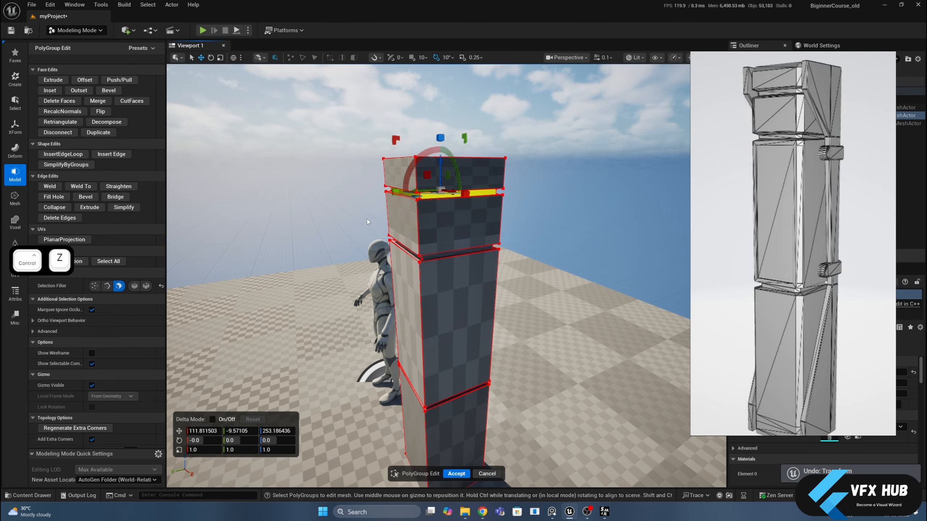
{"action": "left_click_drag", "start_coordinate": [367, 221], "coordinate": [427, 216], "text": "alt"}
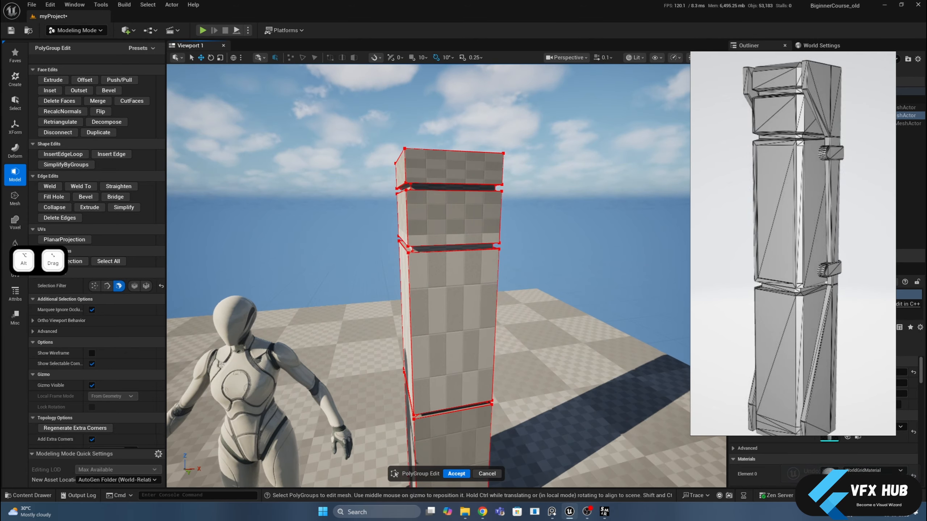
- In the Top view, restrict the selection filter to vertices and select the inner vertices of all the grooves
{"action": "left_click", "coordinate": [566, 57]}
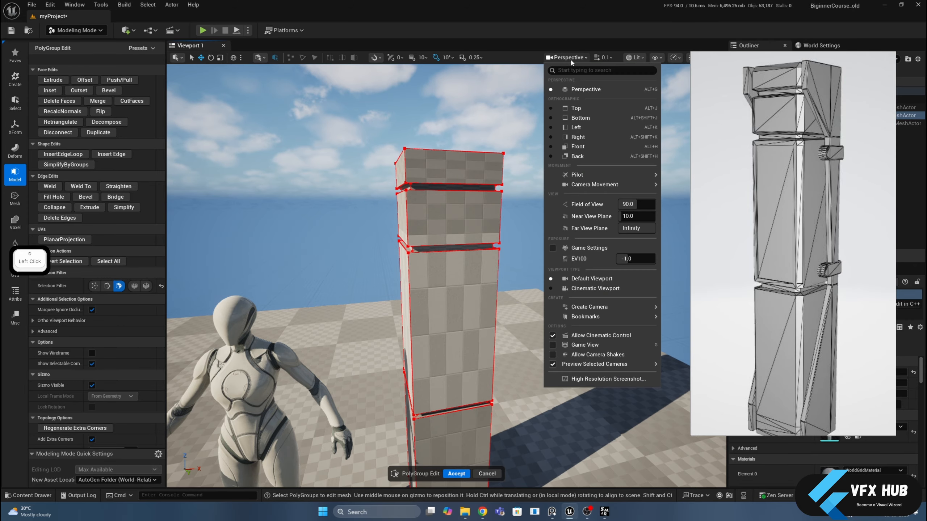
{"action": "left_click", "coordinate": [572, 107]}
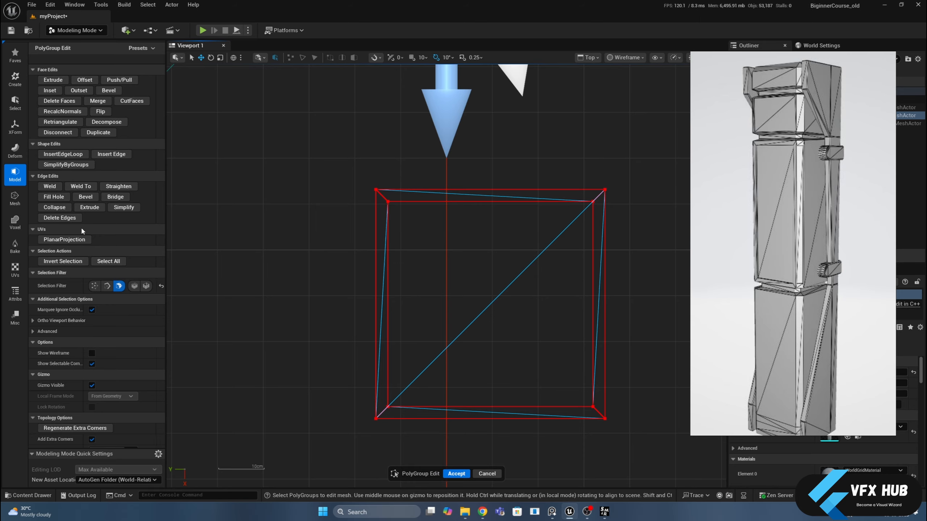
{"action": "left_click", "coordinate": [94, 287]}
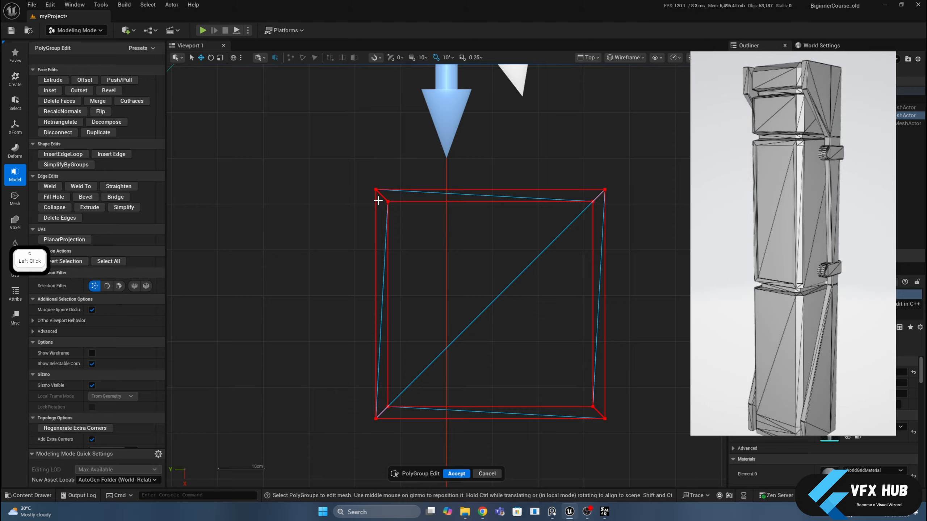
{"action": "left_click_drag", "start_coordinate": [382, 200], "coordinate": [596, 412]}
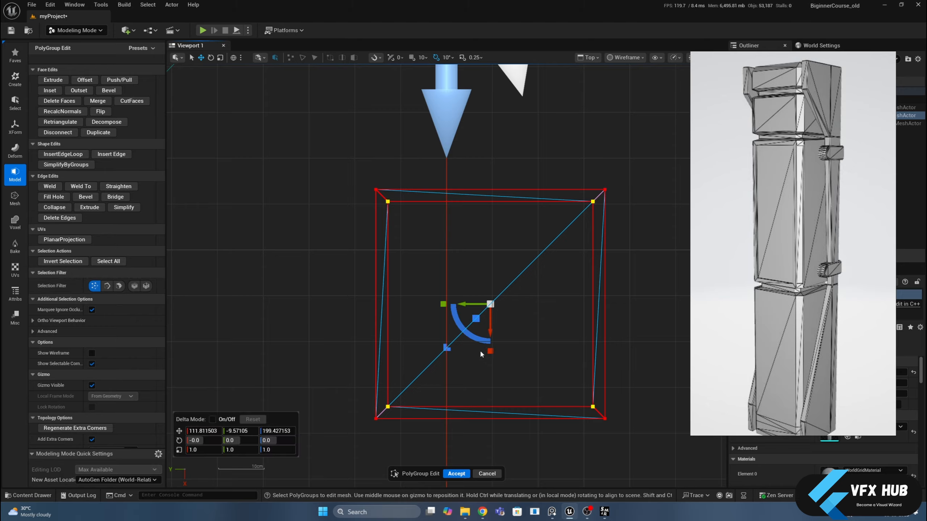
- Try scaling the grooves' inner vertices inward along Y and X, return to the Perspective view and undo both scalings
{"action": "left_click", "coordinate": [586, 59]}
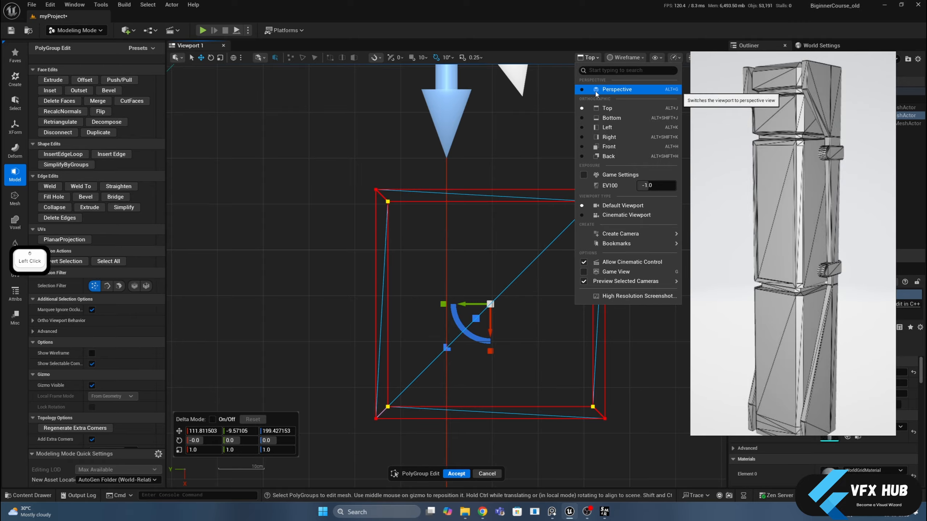
{"action": "left_click", "coordinate": [443, 304]}
{"action": "left_click_drag", "start_coordinate": [443, 304], "coordinate": [461, 305]}
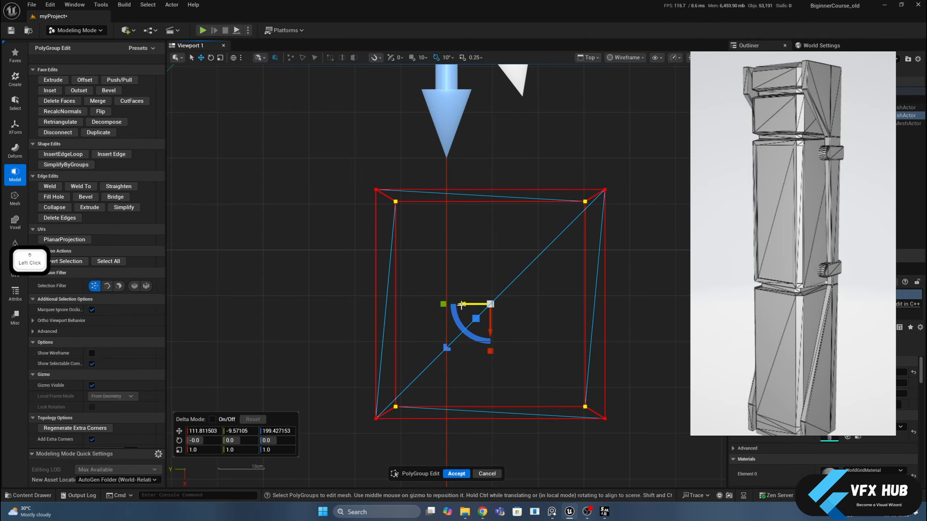
{"action": "left_click_drag", "start_coordinate": [490, 350], "coordinate": [490, 337]}
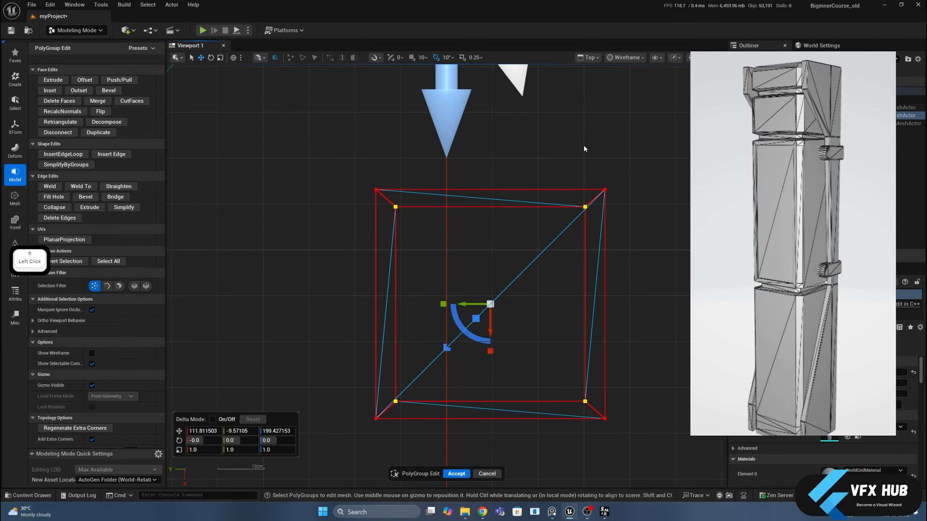
{"action": "left_click", "coordinate": [589, 59]}
{"action": "left_click", "coordinate": [591, 91]}
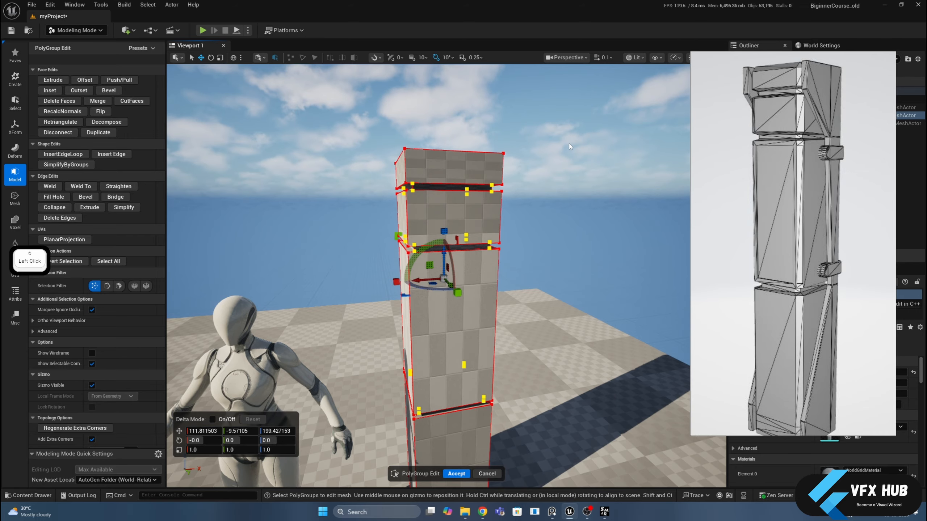
{"action": "key", "text": "ctrl+z"}
{"action": "key", "text": "ctrl+z"}
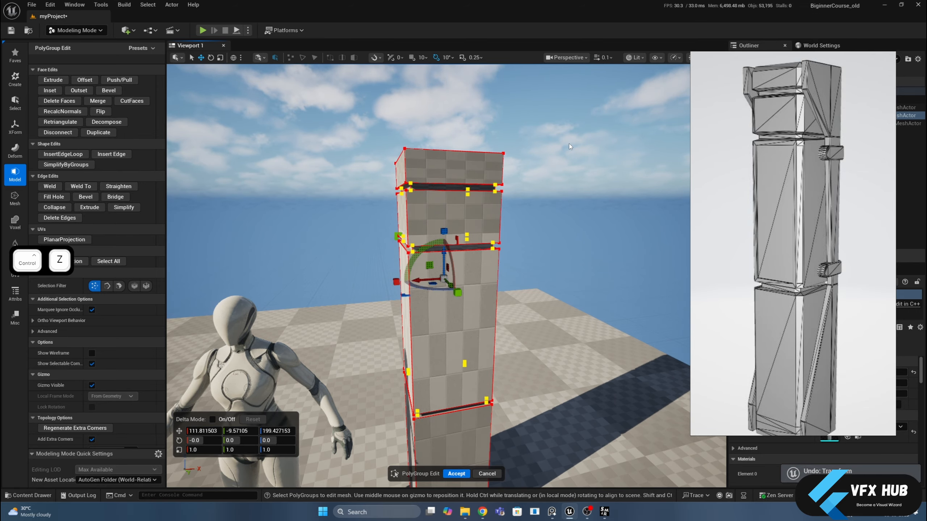
- Clear the vertex selection and accept the PolyGroup Edit on the grooved column
{"action": "left_click", "coordinate": [569, 143]}
{"action": "left_click_drag", "start_coordinate": [569, 143], "coordinate": [556, 162], "text": "alt"}
{"action": "middle_click_drag", "start_coordinate": [556, 161], "coordinate": [539, 205]}
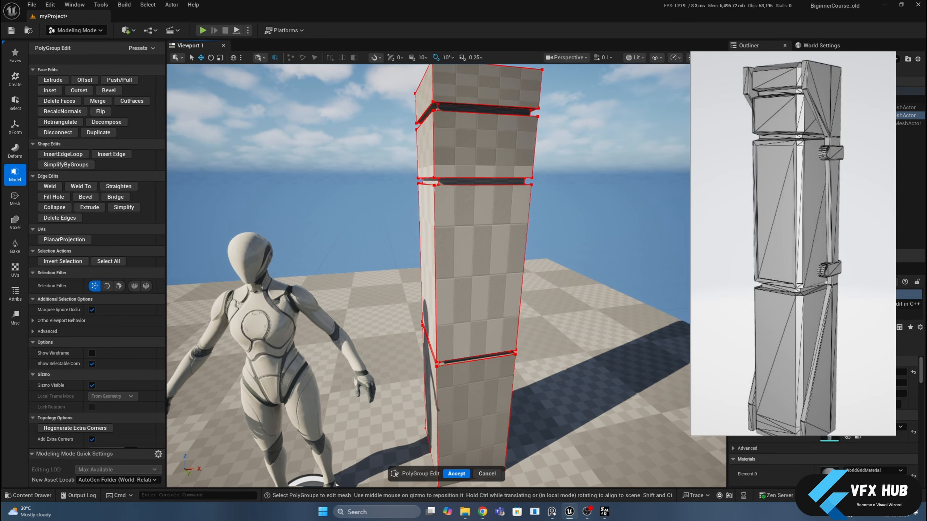
{"action": "scroll", "coordinate": [556, 162], "scroll_direction": "down", "scroll_amount": 10}
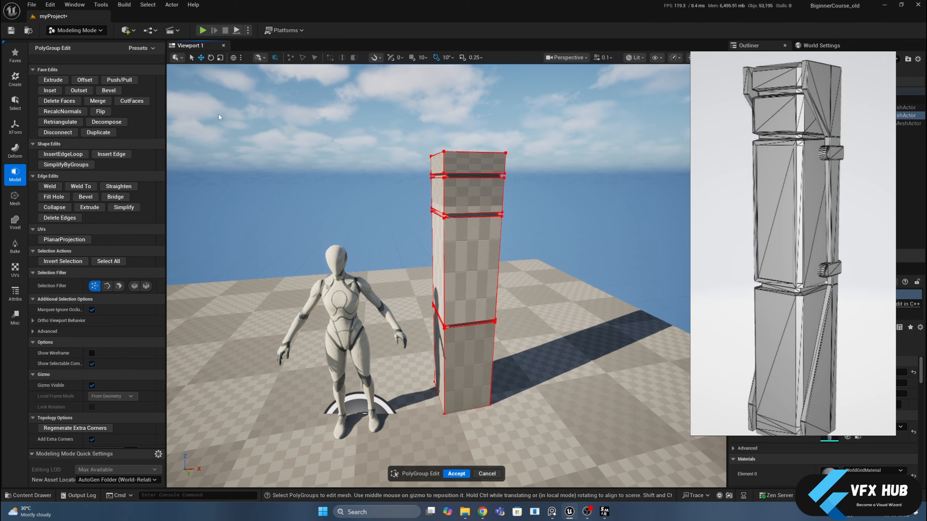
{"action": "left_click", "coordinate": [456, 473]}
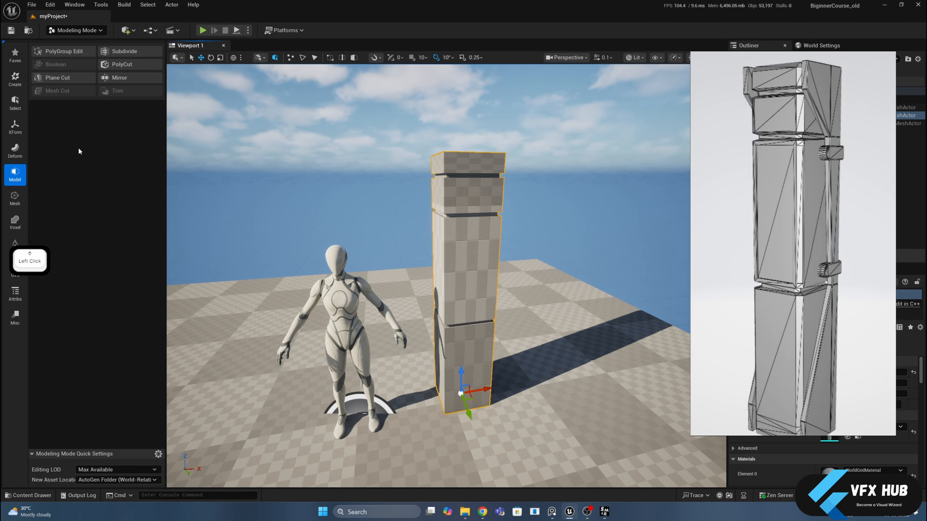
- Place a new box on the floor beside the mannequin and reset its width, depth and height to 100
{"action": "left_click", "coordinate": [14, 83]}
{"action": "left_click", "coordinate": [51, 51]}
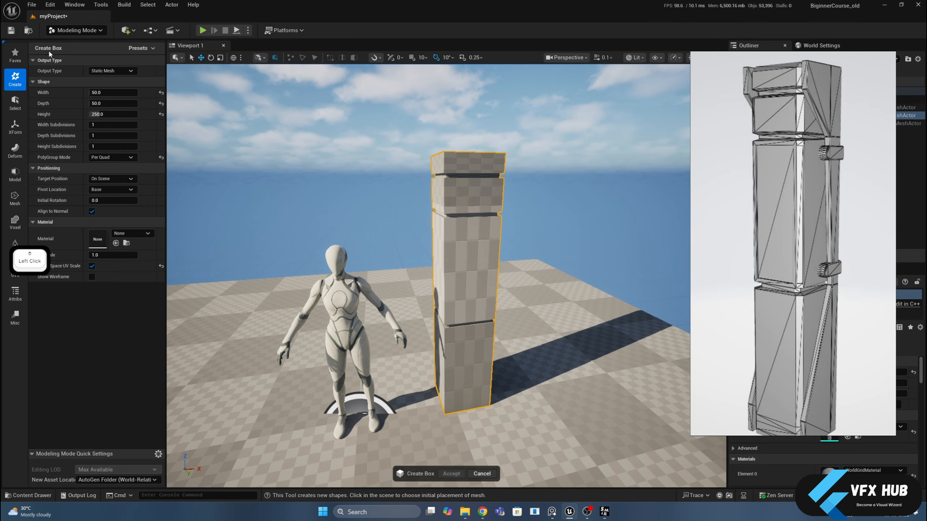
{"action": "left_click", "coordinate": [260, 407]}
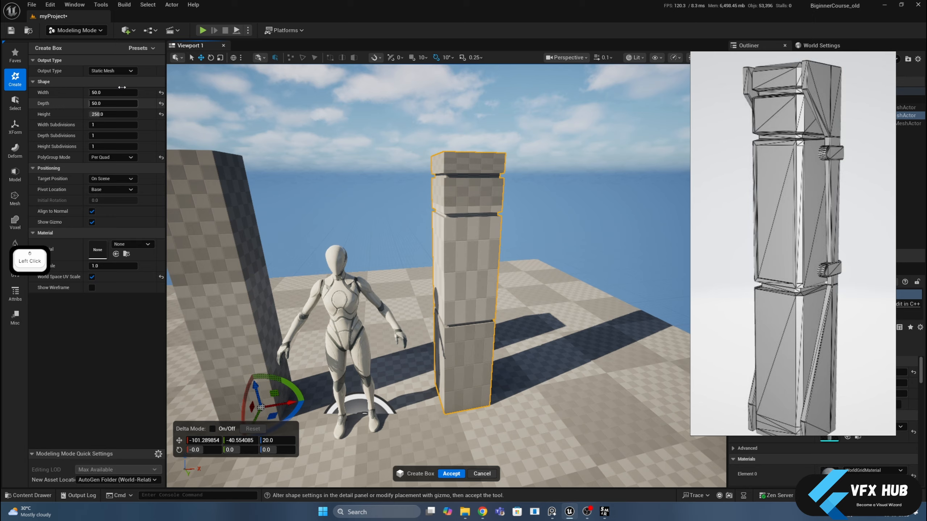
{"action": "left_click", "coordinate": [161, 92]}
{"action": "left_click", "coordinate": [161, 103]}
{"action": "left_click", "coordinate": [161, 115]}
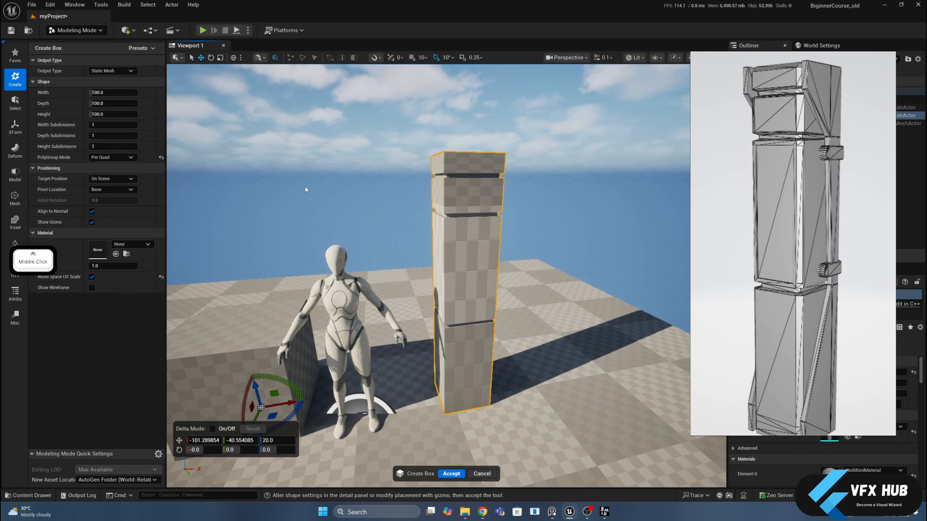
{"action": "key", "text": "f"}
{"action": "scroll", "coordinate": [305, 186], "scroll_direction": "down", "scroll_amount": 5}
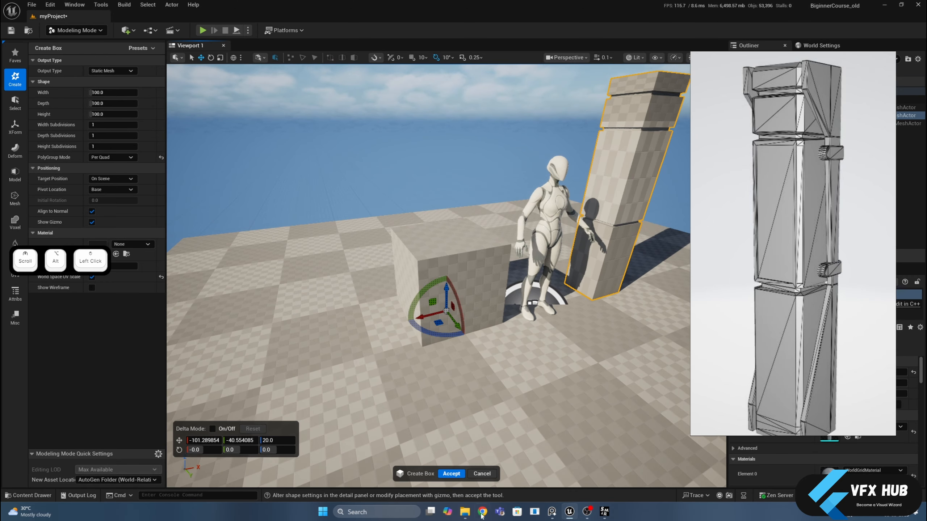
- Accept the new 100-unit box on the floor beside the mannequin
{"action": "left_click", "coordinate": [452, 474]}
{"action": "left_click_drag", "start_coordinate": [451, 474], "coordinate": [434, 463], "text": "alt"}
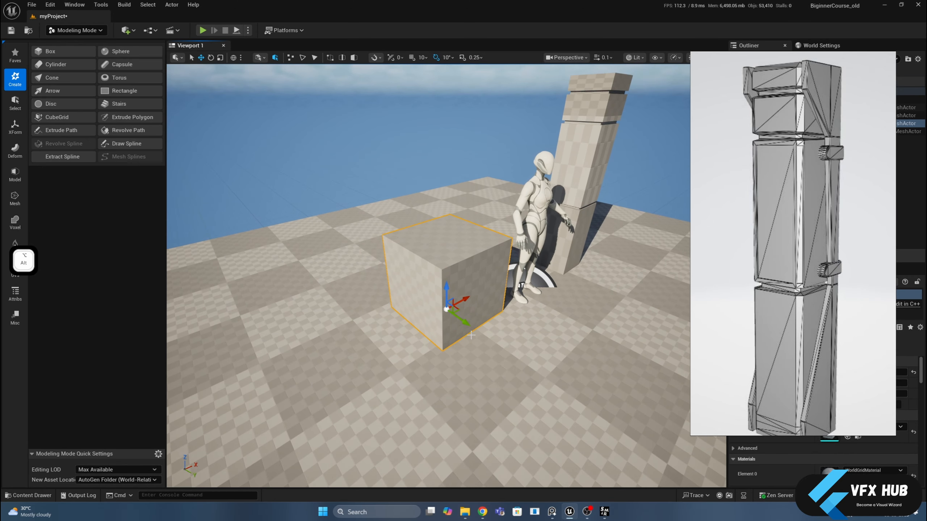
{"action": "scroll", "coordinate": [472, 323], "scroll_direction": "up", "scroll_amount": 5}
{"action": "scroll", "coordinate": [473, 323], "scroll_direction": "down", "scroll_amount": 2}
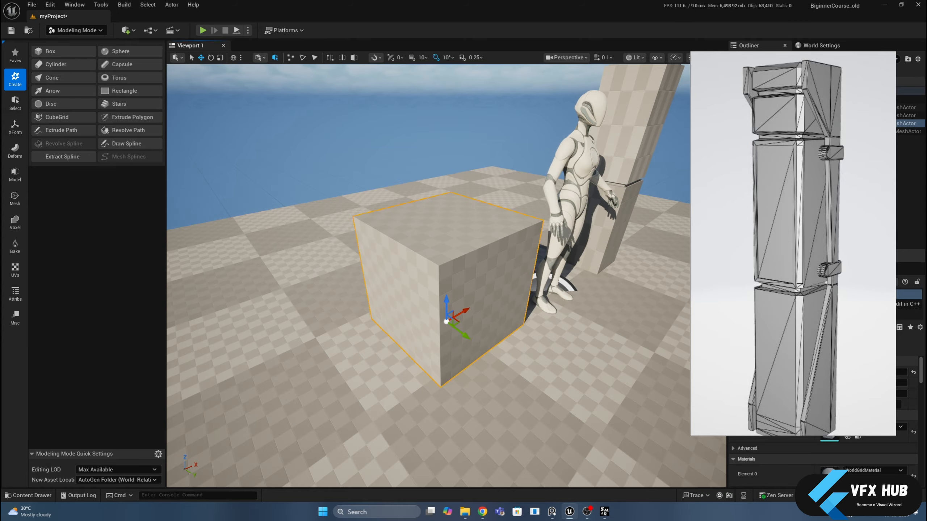
{"action": "left_click", "coordinate": [847, 110]}
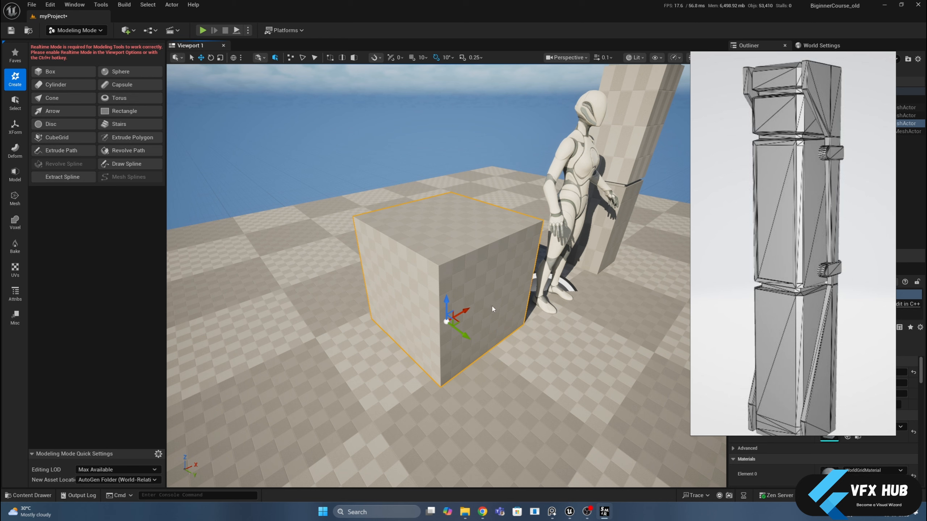
{"action": "left_click", "coordinate": [484, 312]}
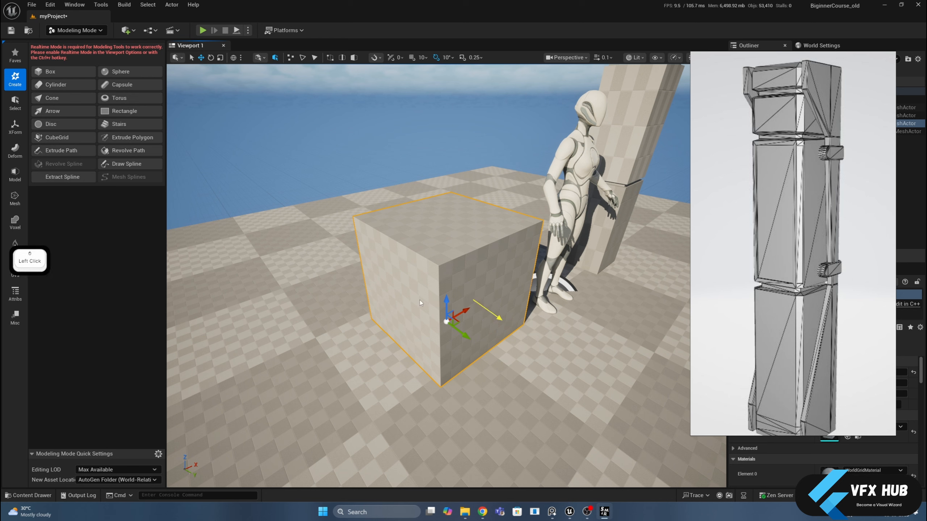
{"action": "left_click_drag", "start_coordinate": [398, 291], "coordinate": [348, 304]}
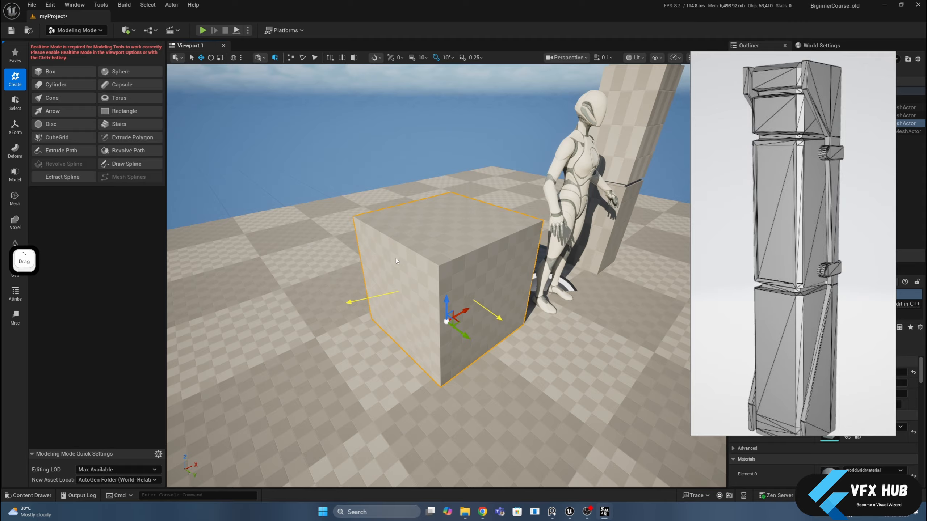
{"action": "left_click_drag", "start_coordinate": [444, 226], "coordinate": [443, 201]}
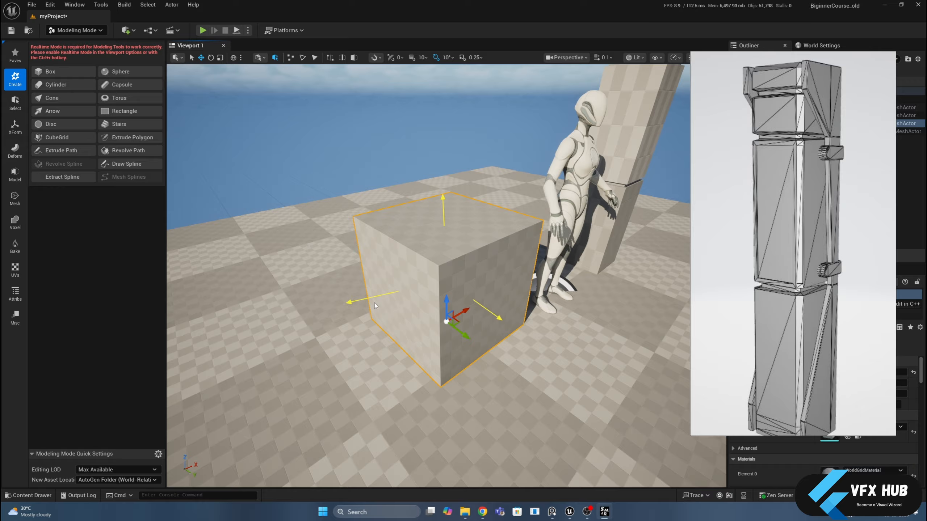
{"action": "left_click", "coordinate": [415, 287]}
{"action": "left_click", "coordinate": [417, 287]}
{"action": "left_click", "coordinate": [418, 287]}
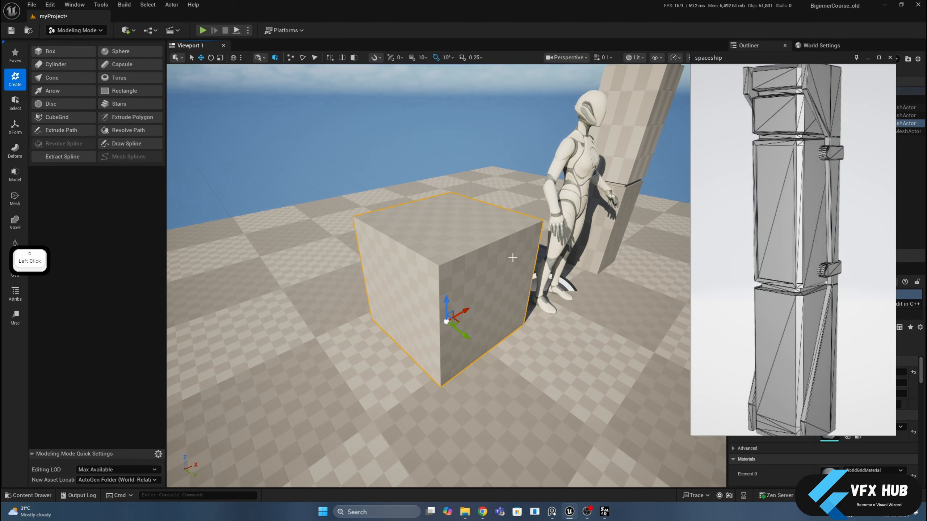
- Delete the new box, then select the grooved column and frame it in the viewport
{"action": "key", "text": "Delete"}
{"action": "left_click", "coordinate": [625, 206]}
{"action": "key", "text": "f"}
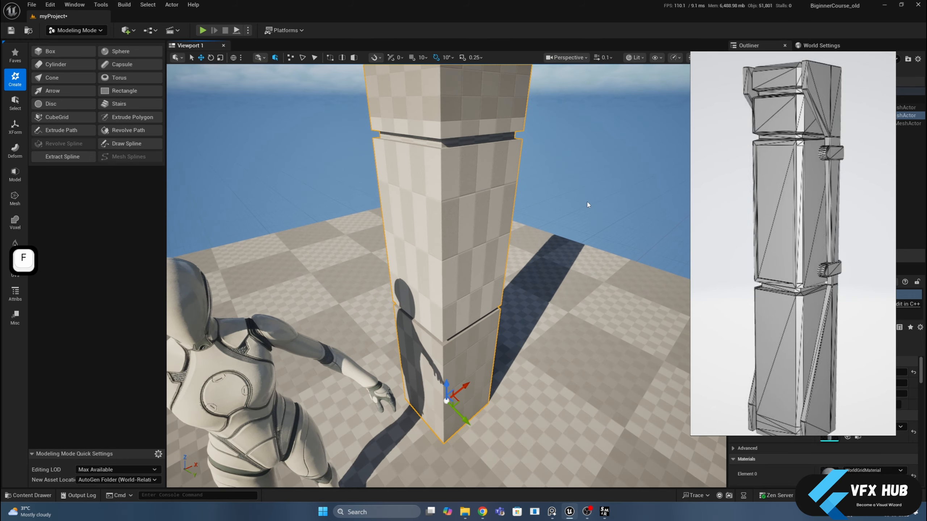
{"action": "left_click_drag", "start_coordinate": [586, 202], "coordinate": [463, 179], "text": "alt"}
{"action": "scroll", "coordinate": [588, 203], "scroll_direction": "down", "scroll_amount": 5}
{"action": "left_click_drag", "start_coordinate": [588, 204], "coordinate": [569, 226], "text": "alt"}
{"action": "mouse_move", "coordinate": [585, 183]}
{"action": "left_mouse_down", "text": "alt"}
{"action": "mouse_move", "coordinate": [521, 193]}
{"action": "mouse_move", "coordinate": [583, 179]}
{"action": "left_mouse_up", "text": "alt"}
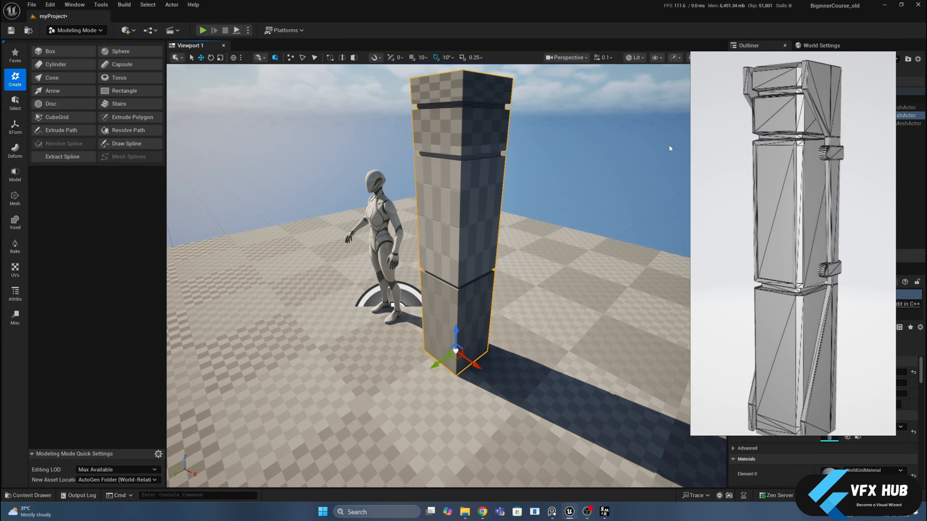
- Try the Wireframe view mode on the viewport, then set it to Lit Wireframe
{"action": "left_click", "coordinate": [484, 166]}
{"action": "left_click", "coordinate": [635, 57]}
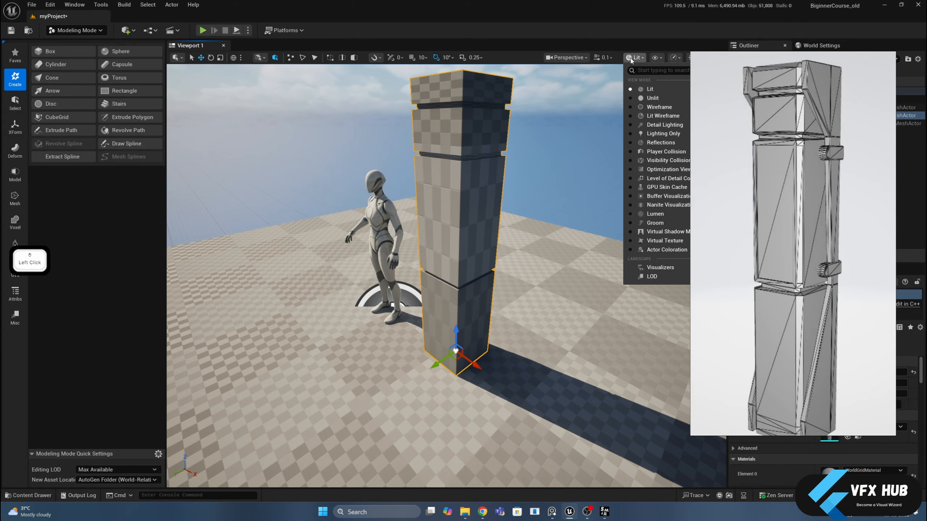
{"action": "left_click", "coordinate": [642, 108]}
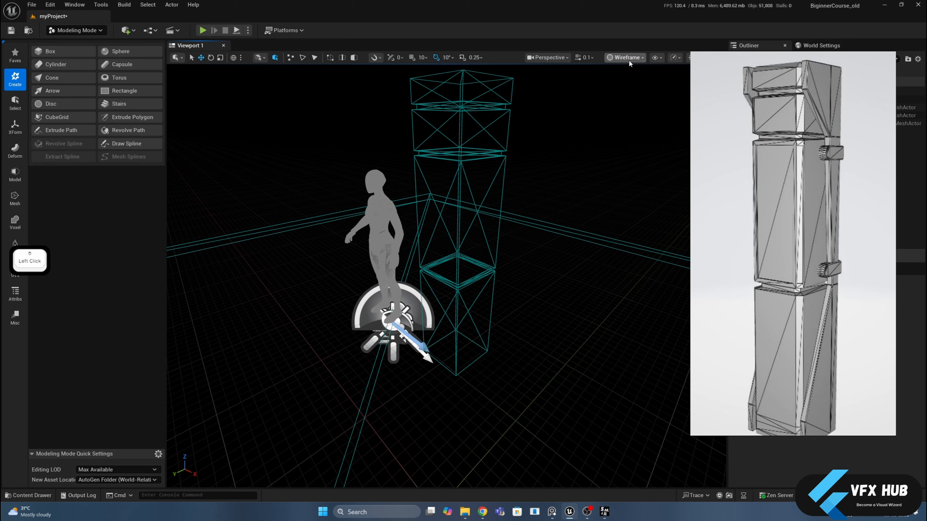
{"action": "left_click", "coordinate": [625, 57]}
{"action": "left_click", "coordinate": [630, 112]}
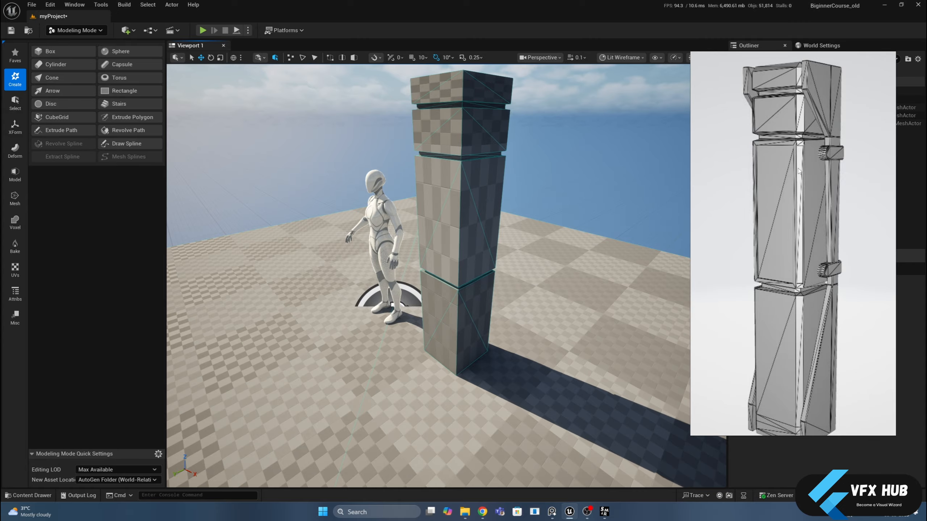
- Open the grooved column in PolyGroup Edit and enable edges in the selection filter
{"action": "scroll", "coordinate": [562, 173], "scroll_direction": "up", "scroll_amount": 5}
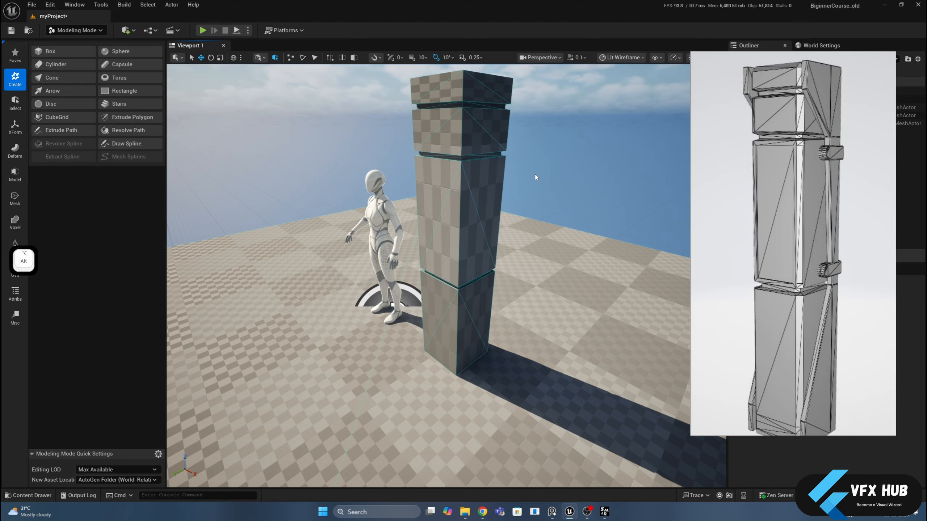
{"action": "middle_click_drag", "start_coordinate": [535, 175], "coordinate": [539, 142]}
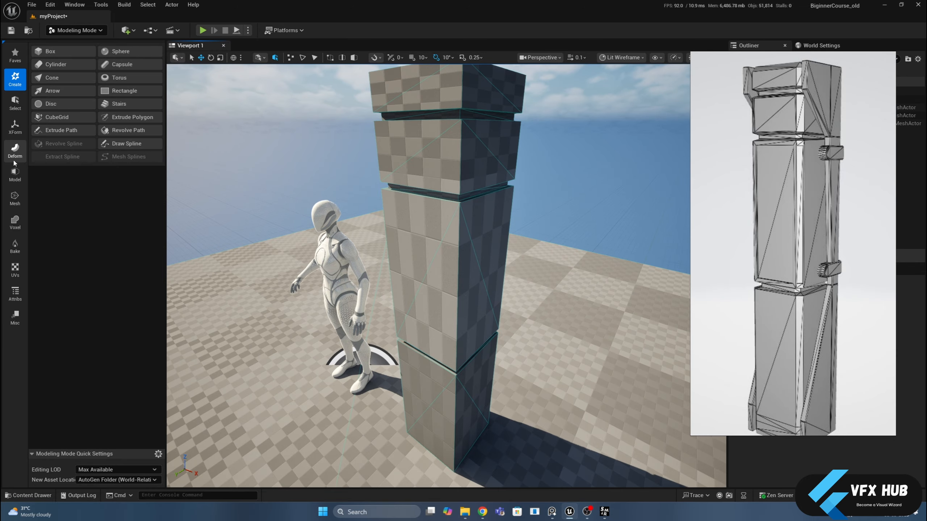
{"action": "left_click", "coordinate": [14, 174]}
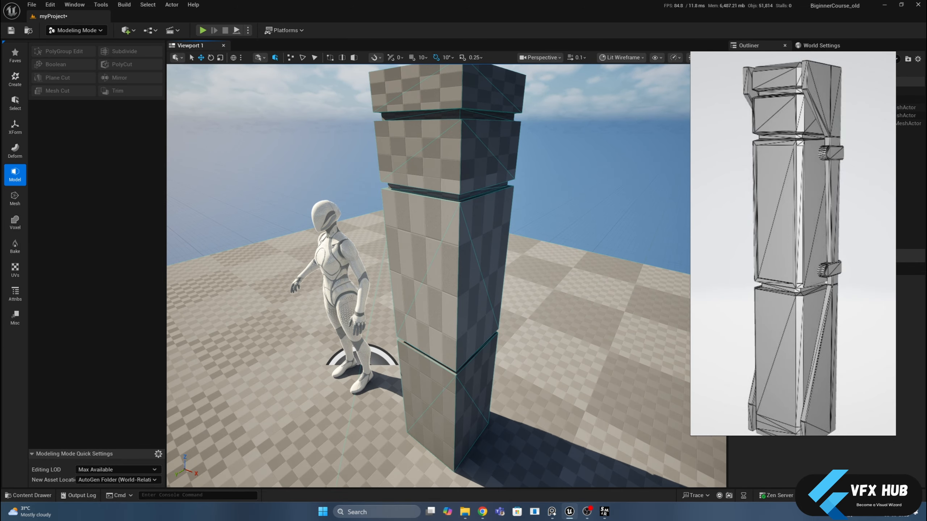
{"action": "left_click", "coordinate": [412, 153]}
{"action": "left_click", "coordinate": [73, 52]}
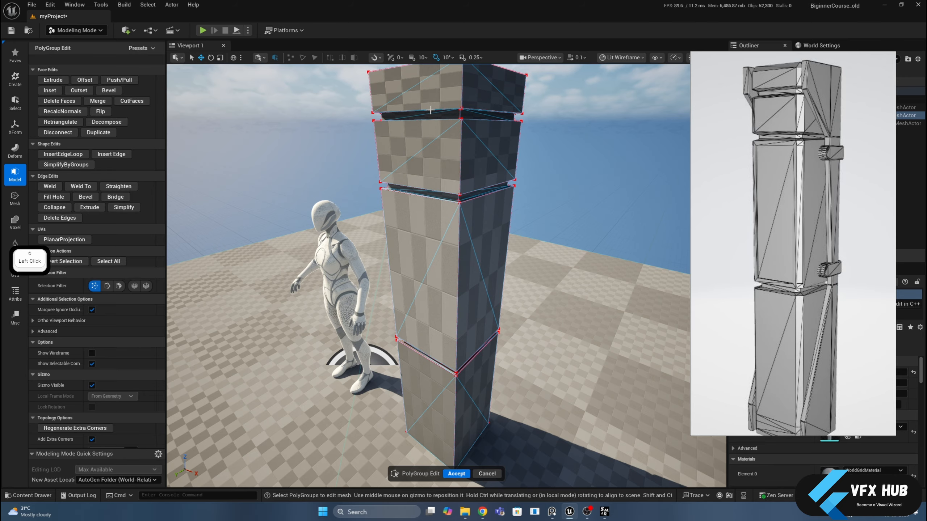
{"action": "left_click", "coordinate": [107, 286]}
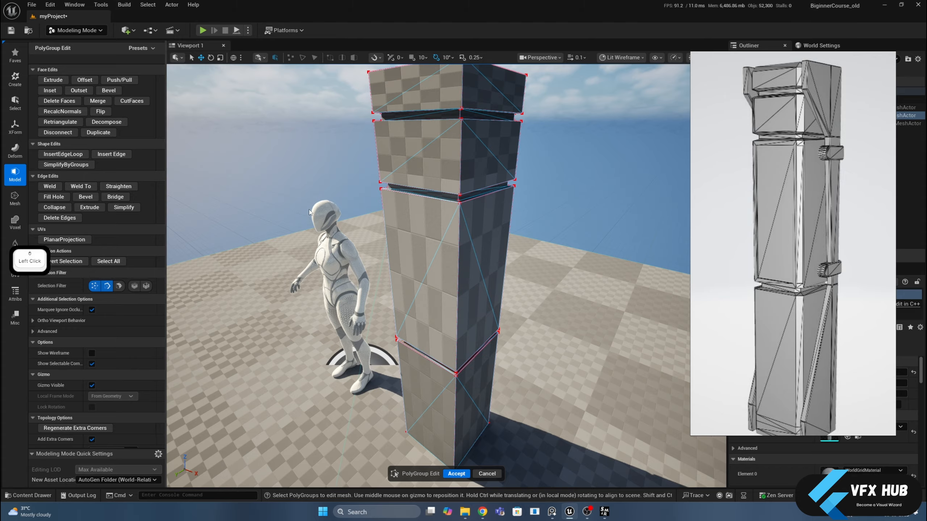
- With only edges selectable, select the vertical edges of every section on the three column corners facing the camera
{"action": "left_click", "coordinate": [464, 86]}
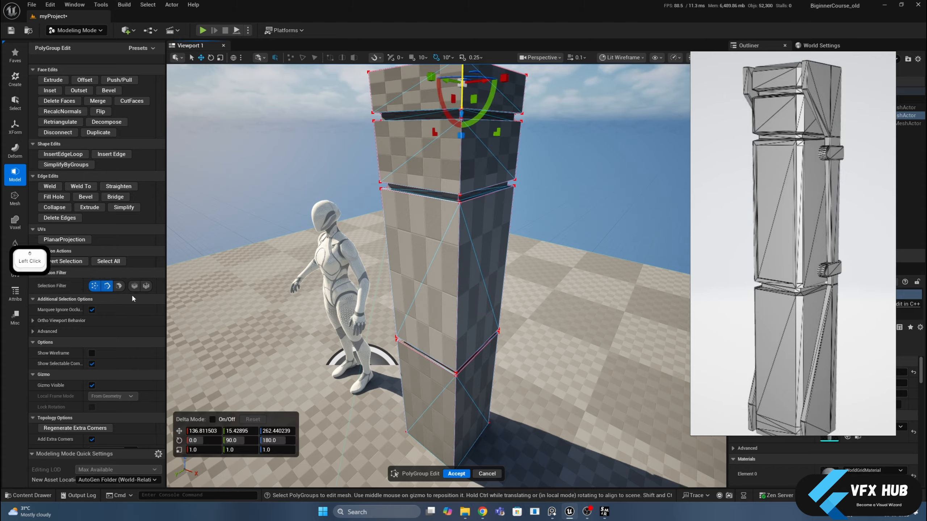
{"action": "left_click", "coordinate": [455, 210], "text": "shift"}
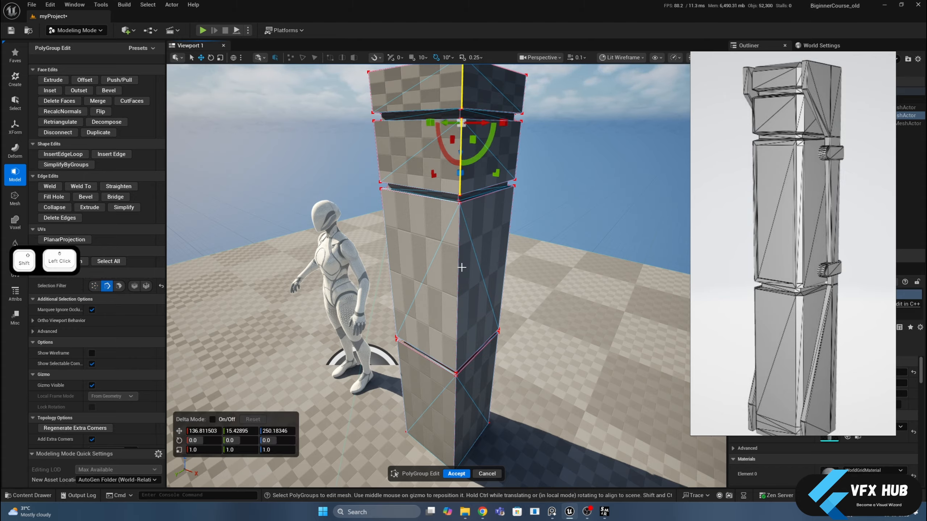
{"action": "left_click", "coordinate": [508, 242], "text": "shift"}
{"action": "left_click", "coordinate": [387, 254], "text": "shift"}
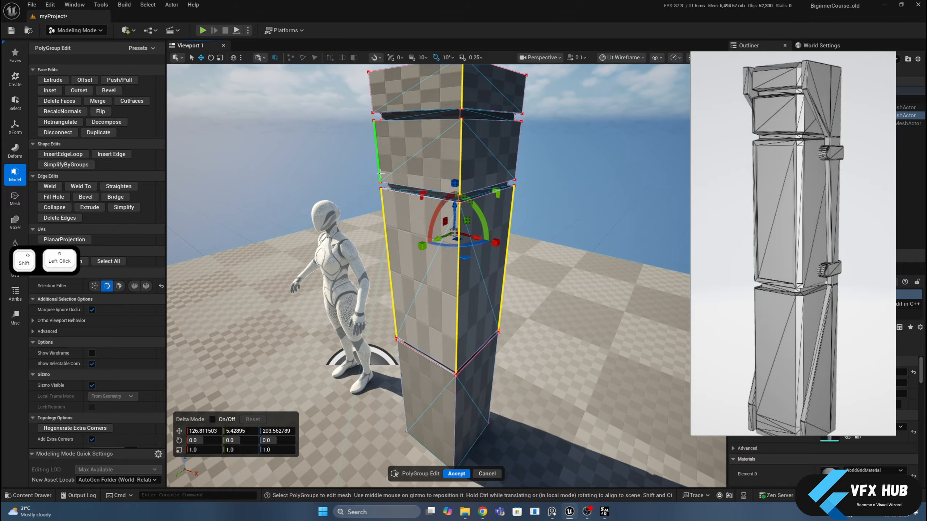
{"action": "left_click", "coordinate": [377, 153], "text": "shift"}
{"action": "left_click", "coordinate": [371, 93], "text": "shift"}
{"action": "left_click", "coordinate": [402, 381], "text": "shift"}
{"action": "left_click", "coordinate": [456, 387], "text": "shift"}
{"action": "left_click", "coordinate": [493, 378], "text": "shift"}
- Add the remaining vertical edges on the column's back corners to the edge selection
{"action": "left_click_drag", "start_coordinate": [493, 378], "coordinate": [347, 378], "text": "alt"}
{"action": "left_click", "coordinate": [431, 168], "text": "shift"}
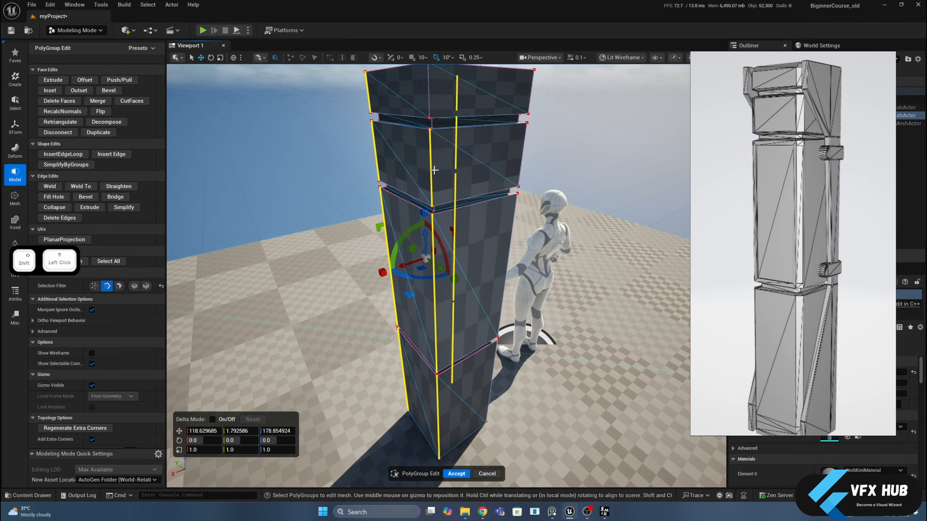
{"action": "left_click", "coordinate": [428, 93], "text": "shift"}
{"action": "left_click", "coordinate": [531, 91], "text": "shift"}
{"action": "left_click", "coordinate": [523, 154], "text": "shift"}
{"action": "left_click_drag", "start_coordinate": [437, 237], "coordinate": [470, 263], "text": "alt"}
{"action": "scroll", "coordinate": [446, 237], "scroll_direction": "down", "scroll_amount": 5}
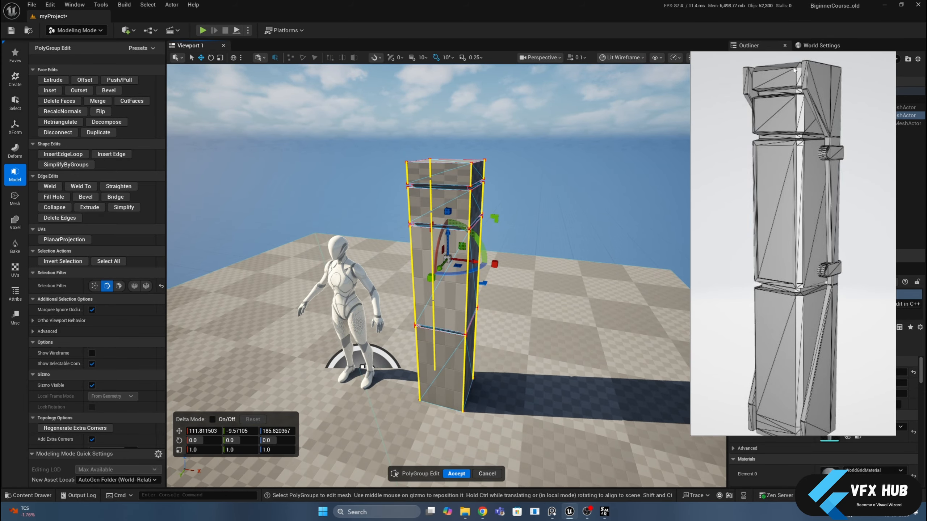
- Add the four edges around the column's top face to the edge selection
{"action": "left_click_drag", "start_coordinate": [546, 182], "coordinate": [393, 201], "text": "alt"}
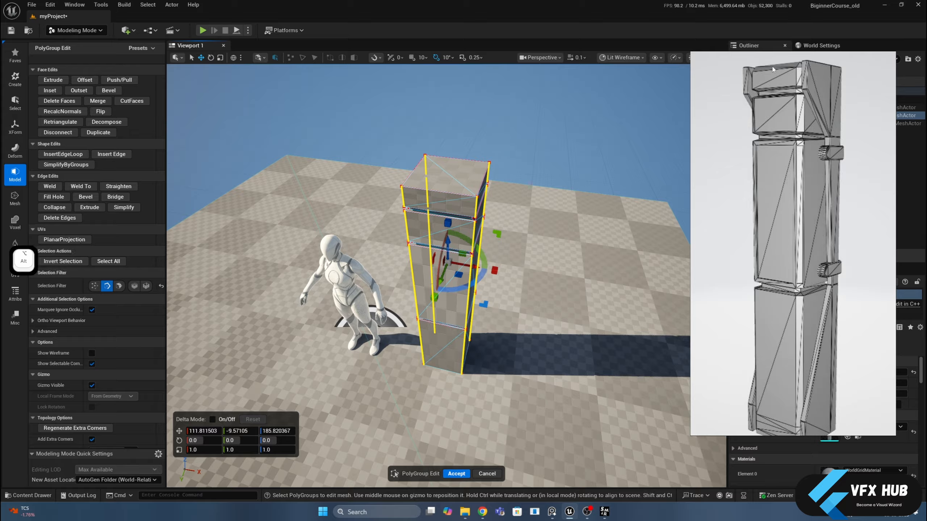
{"action": "left_click", "coordinate": [418, 189], "text": "shift"}
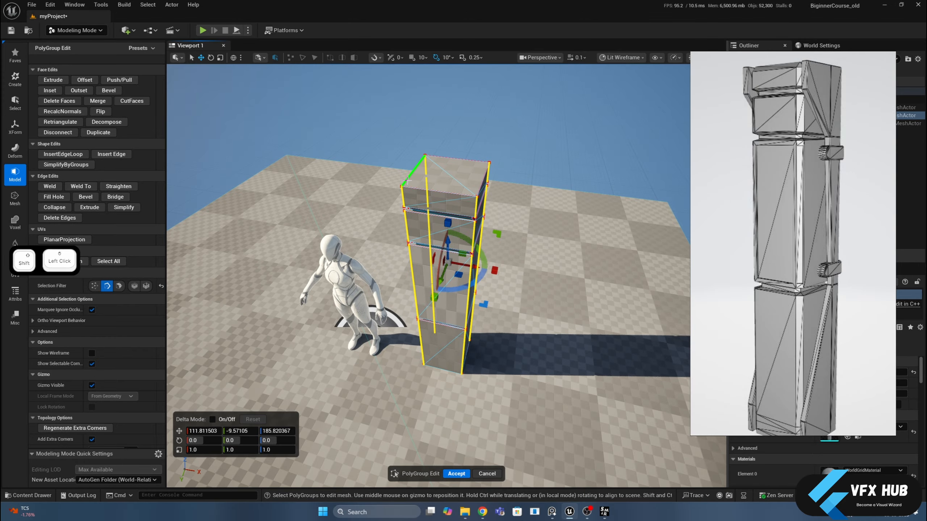
{"action": "left_click", "coordinate": [407, 181], "text": "shift"}
{"action": "left_click", "coordinate": [435, 190], "text": "shift"}
{"action": "left_click", "coordinate": [482, 178], "text": "shift"}
{"action": "left_click", "coordinate": [463, 159], "text": "shift"}
- Try moving the selected edges sideways along X, then undo the move
{"action": "left_click_drag", "start_coordinate": [463, 159], "coordinate": [555, 110], "text": "alt"}
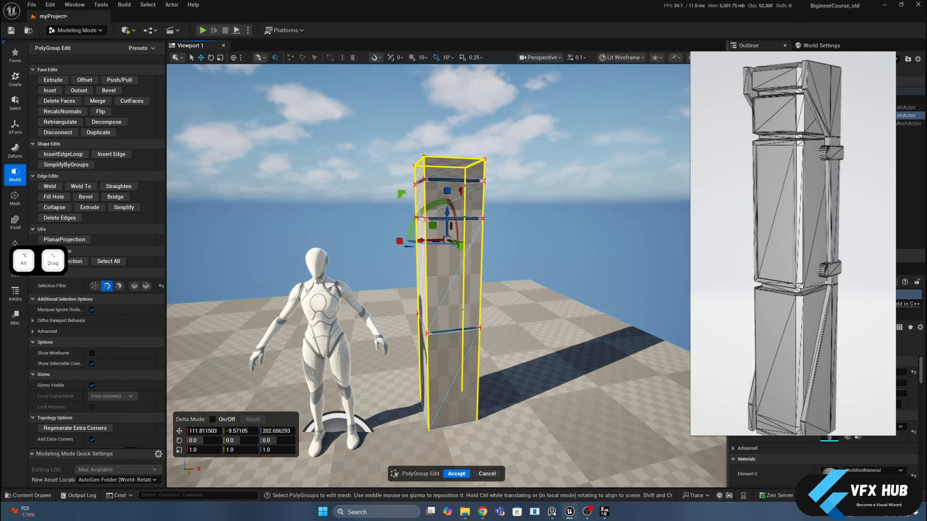
{"action": "left_click_drag", "start_coordinate": [489, 208], "coordinate": [553, 248], "text": "alt"}
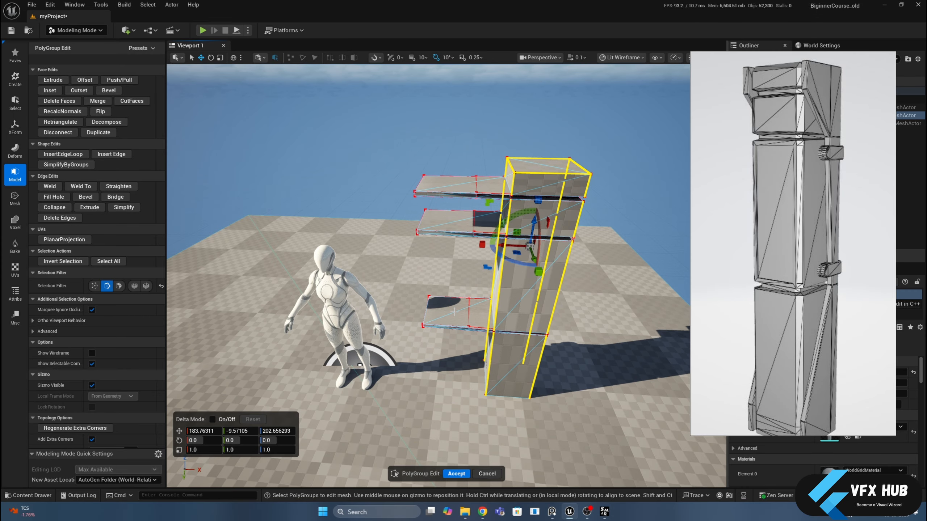
{"action": "key", "text": "ctrl+z"}
- Start a bevel on the selected corner and top edges and check its shape against the column reference
{"action": "left_click_drag", "start_coordinate": [474, 255], "coordinate": [435, 217], "text": "alt"}
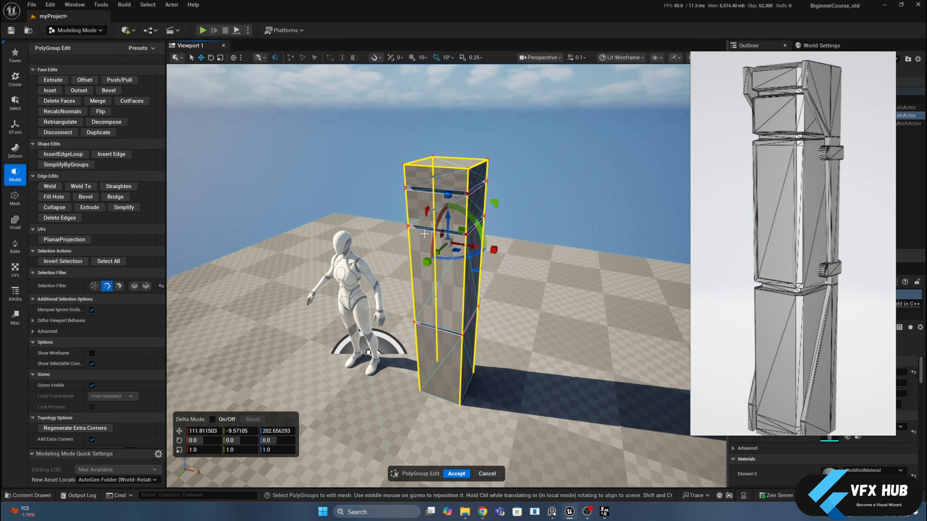
{"action": "left_click_drag", "start_coordinate": [425, 322], "coordinate": [465, 331], "text": "alt"}
{"action": "left_click_drag", "start_coordinate": [499, 244], "coordinate": [525, 226], "text": "alt"}
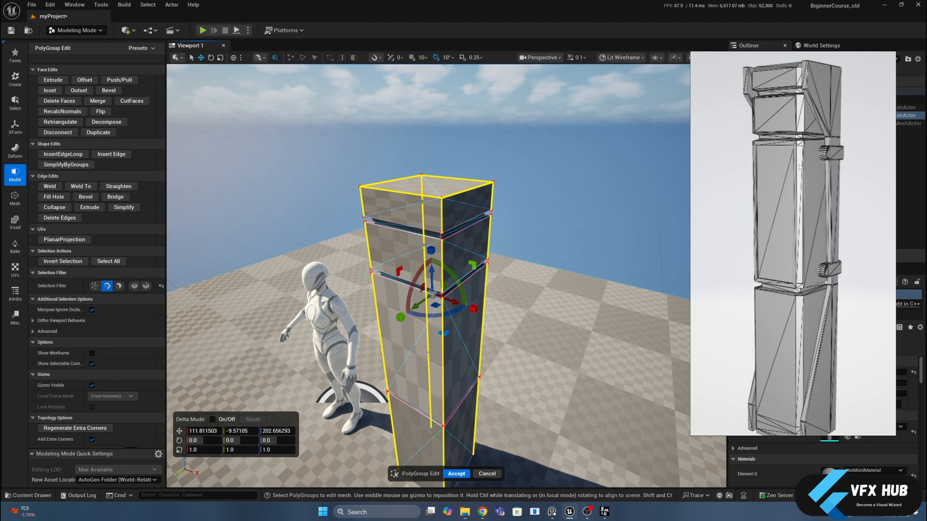
{"action": "left_click", "coordinate": [109, 90]}
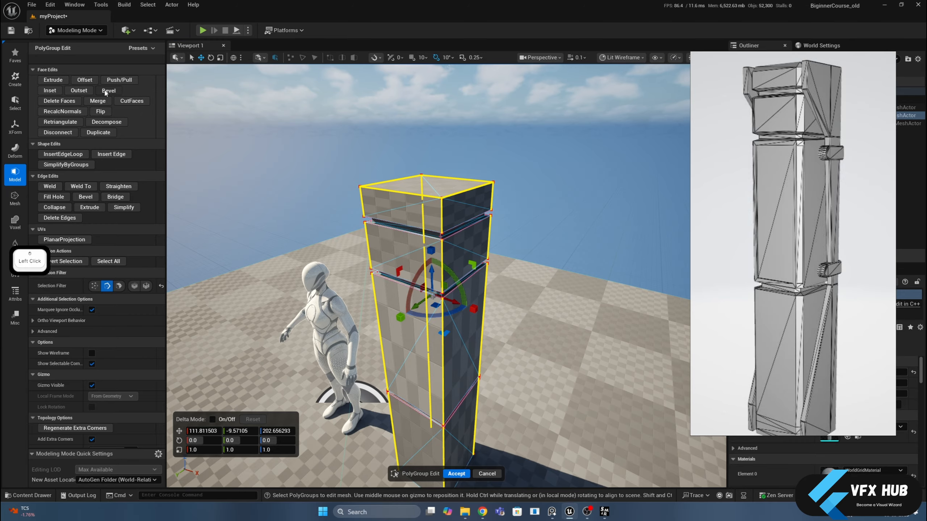
{"action": "left_click_drag", "start_coordinate": [246, 212], "coordinate": [288, 198], "text": "alt"}
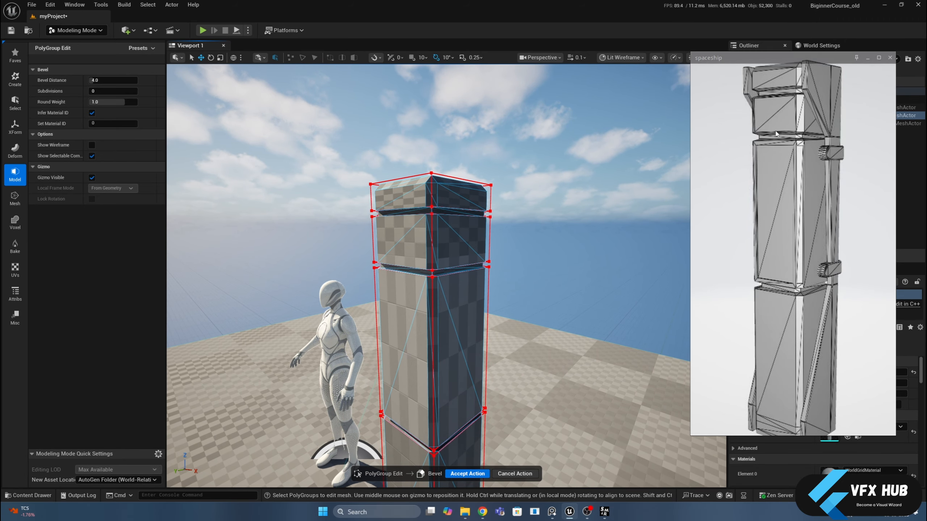
{"action": "left_click_drag", "start_coordinate": [784, 67], "coordinate": [798, 120]}
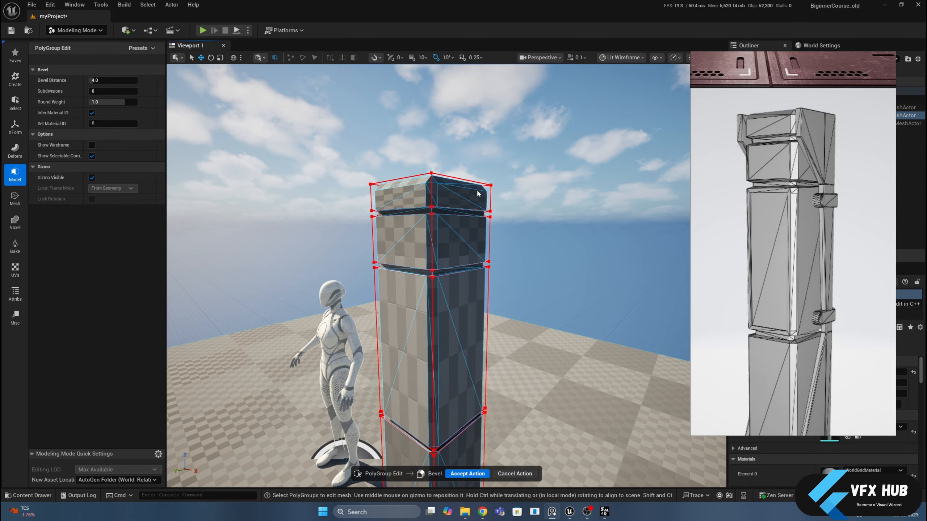
{"action": "scroll", "coordinate": [432, 179], "scroll_direction": "up", "scroll_amount": 6}
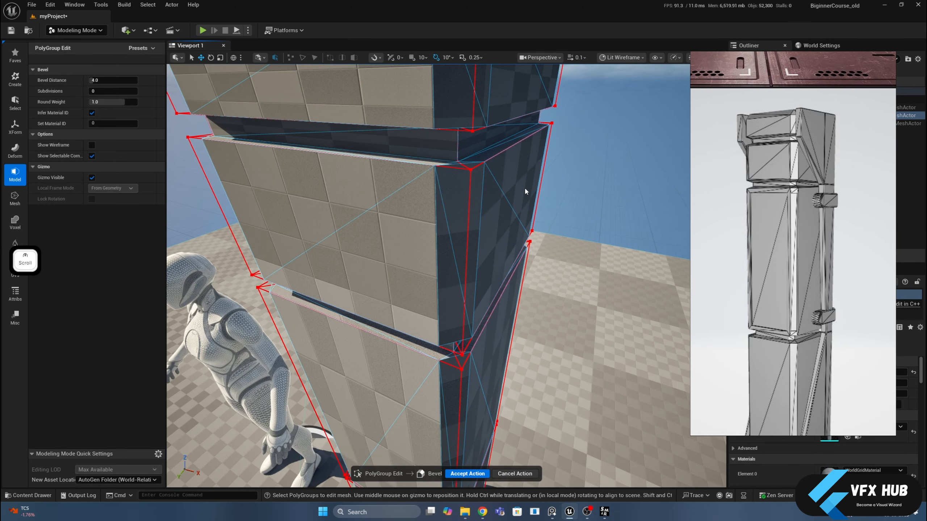
{"action": "middle_click_drag", "start_coordinate": [526, 188], "coordinate": [526, 157]}
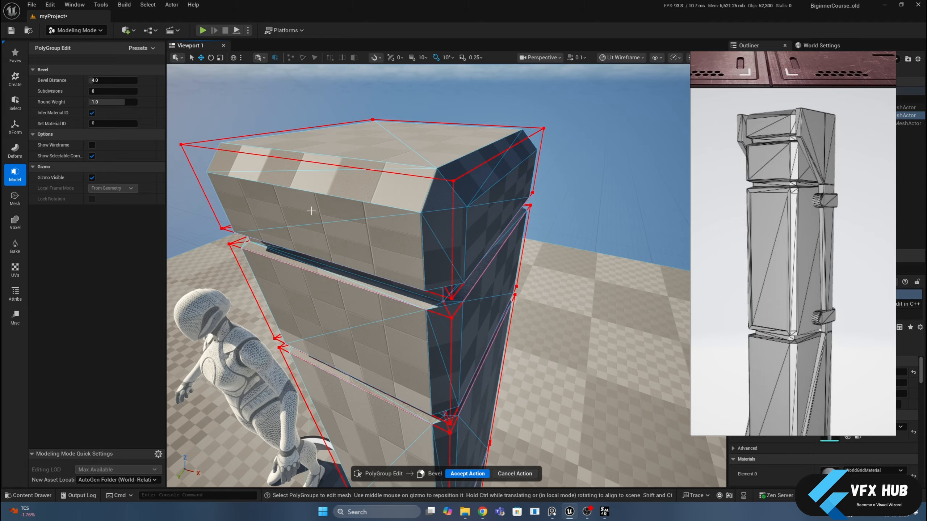
- Try a bevel distance of 2, set it to 3 instead, and accept the corner and top edge bevel
{"action": "left_click", "coordinate": [119, 82]}
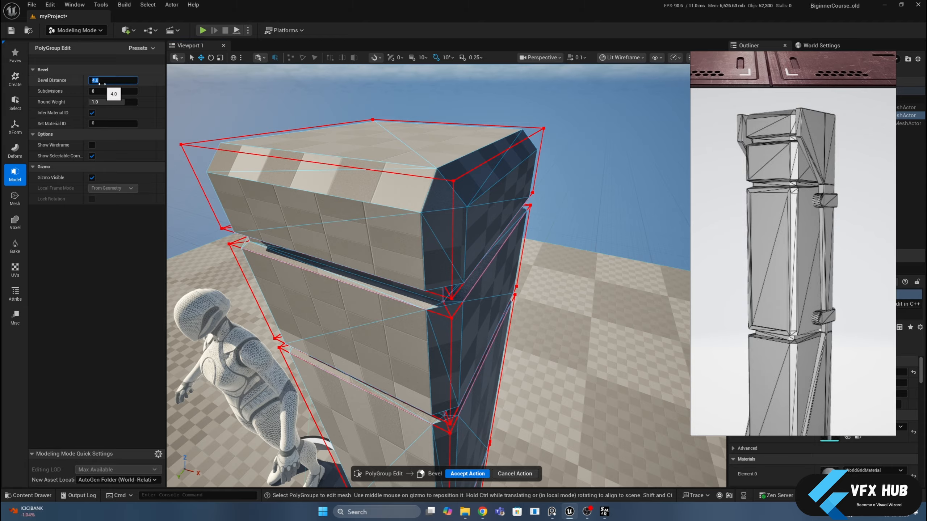
{"action": "type", "text": "2"}
{"action": "key", "text": "Return"}
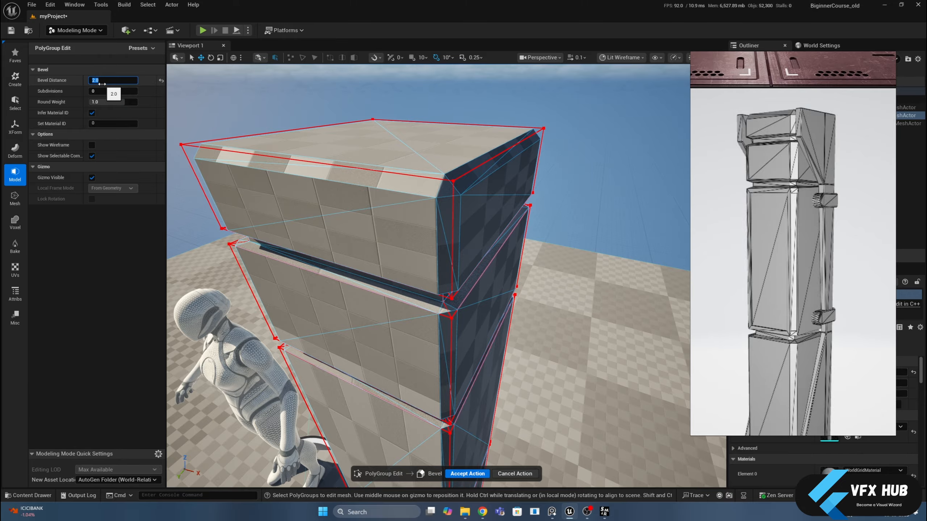
{"action": "type", "text": "3"}
{"action": "key", "text": "Return"}
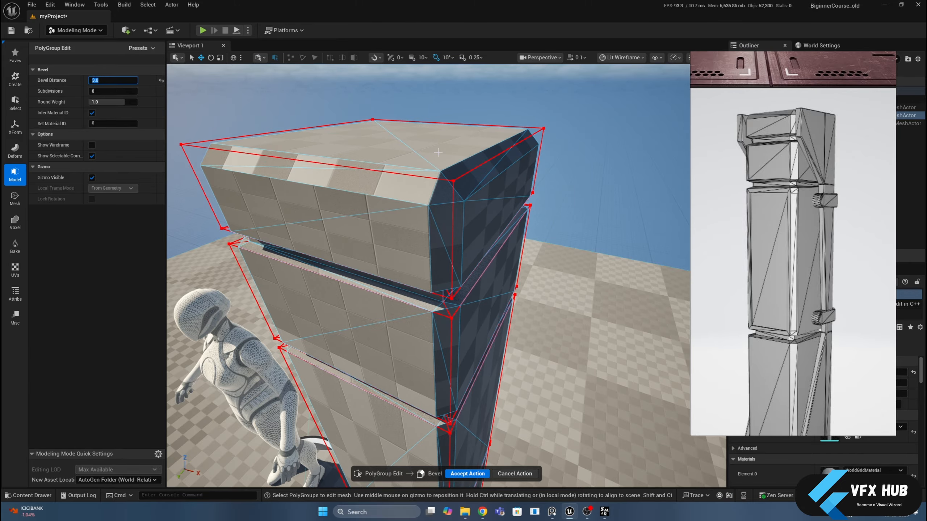
{"action": "scroll", "coordinate": [497, 182], "scroll_direction": "down", "scroll_amount": 5}
{"action": "left_click_drag", "start_coordinate": [498, 182], "coordinate": [498, 131], "text": "alt"}
{"action": "middle_click_drag", "start_coordinate": [499, 183], "coordinate": [498, 92]}
{"action": "mouse_move", "coordinate": [498, 182]}
{"action": "left_mouse_down", "text": "alt"}
{"action": "mouse_move", "coordinate": [555, 190]}
{"action": "mouse_move", "coordinate": [499, 182]}
{"action": "left_mouse_up", "text": "alt"}
{"action": "left_click", "coordinate": [453, 472]}
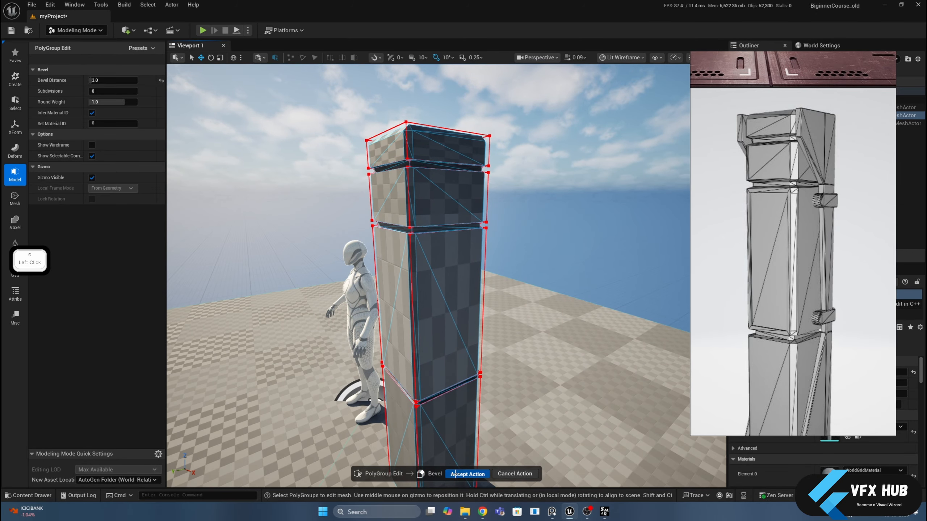
- Select the upper and lower rim edges of the topmost groove all around the column
{"action": "mouse_move", "coordinate": [540, 212]}
{"action": "left_mouse_down", "text": "alt"}
{"action": "mouse_move", "coordinate": [598, 229]}
{"action": "mouse_move", "coordinate": [547, 199]}
{"action": "left_mouse_up", "text": "alt"}
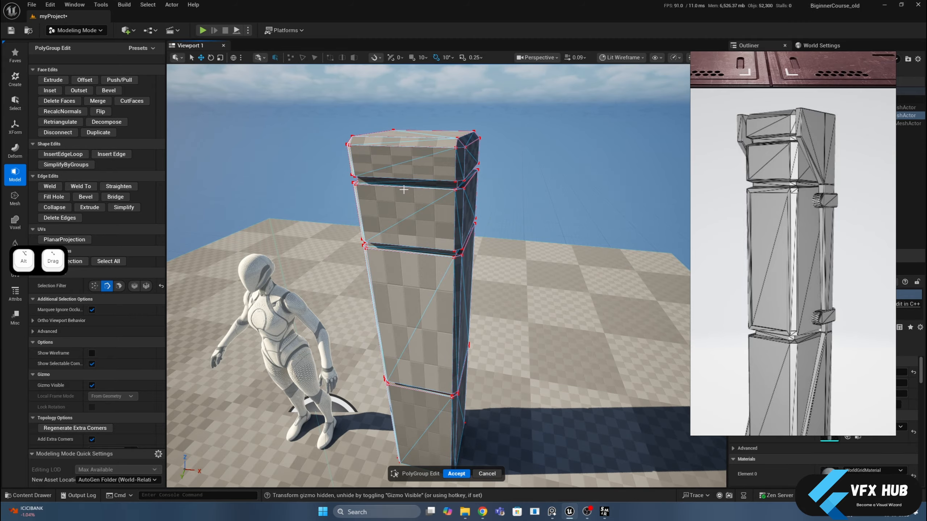
{"action": "left_click", "coordinate": [455, 179], "text": "shift"}
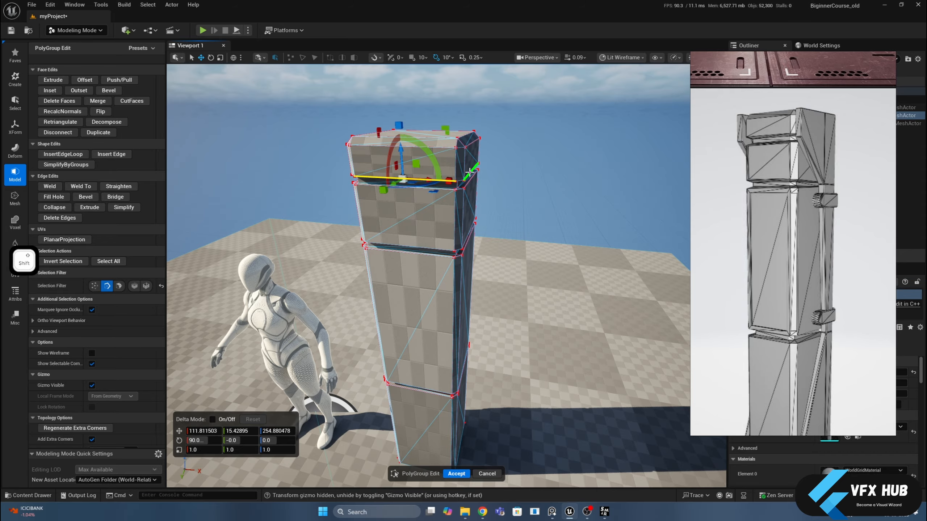
{"action": "left_click", "coordinate": [469, 171], "text": "shift"}
{"action": "left_click", "coordinate": [385, 186], "text": "shift"}
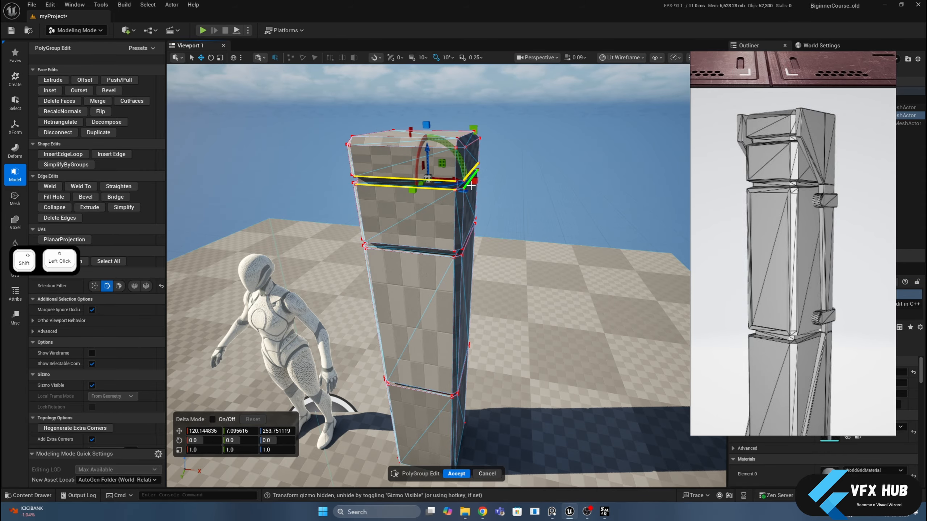
{"action": "left_click_drag", "start_coordinate": [471, 186], "coordinate": [383, 181], "text": "alt"}
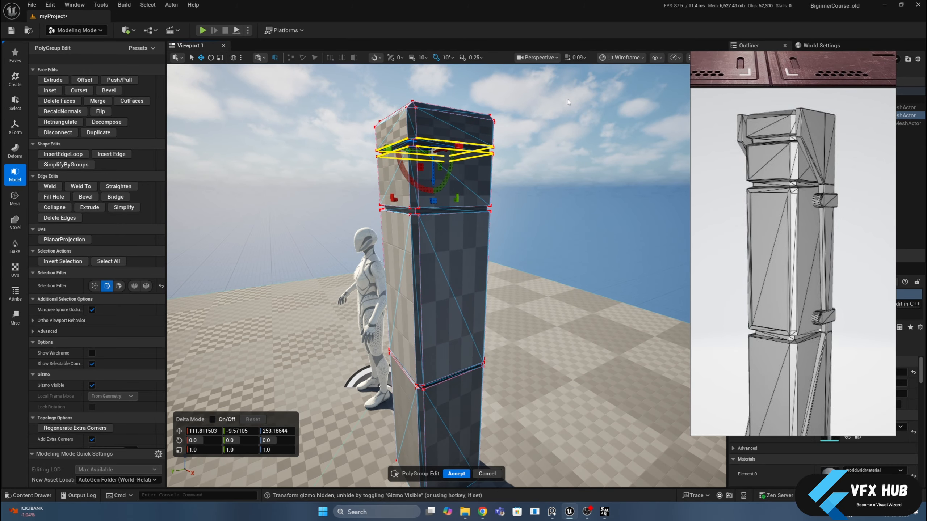
- Add the edges running around the column at the lowest groove to the selection
{"action": "left_click", "coordinate": [404, 371], "text": "shift"}
{"action": "left_click", "coordinate": [453, 378], "text": "shift"}
{"action": "left_click_drag", "start_coordinate": [452, 378], "coordinate": [331, 367], "text": "alt"}
{"action": "left_click", "coordinate": [476, 373], "text": "shift"}
{"action": "left_click", "coordinate": [416, 389], "text": "shift"}
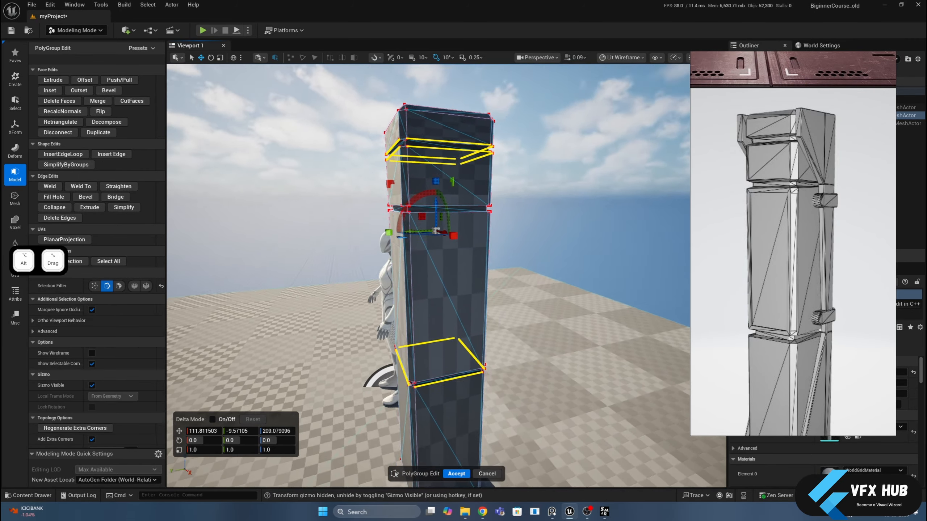
- Bevel the selected groove edges with a bevel distance of 1 and accept the action
{"action": "left_click_drag", "start_coordinate": [730, 311], "coordinate": [689, 280], "text": "alt"}
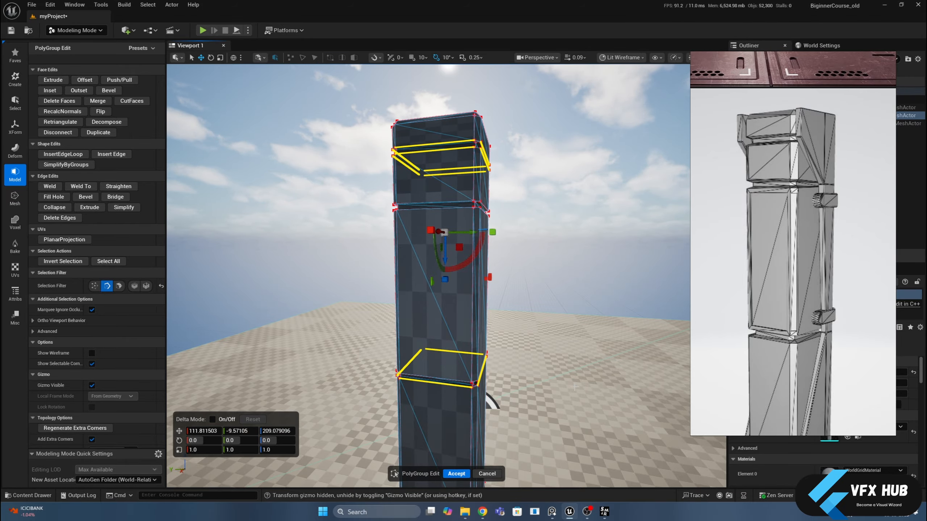
{"action": "mouse_move", "coordinate": [574, 387]}
{"action": "left_mouse_down", "text": "alt"}
{"action": "mouse_move", "coordinate": [567, 321]}
{"action": "mouse_move", "coordinate": [575, 383]}
{"action": "left_mouse_up", "text": "alt"}
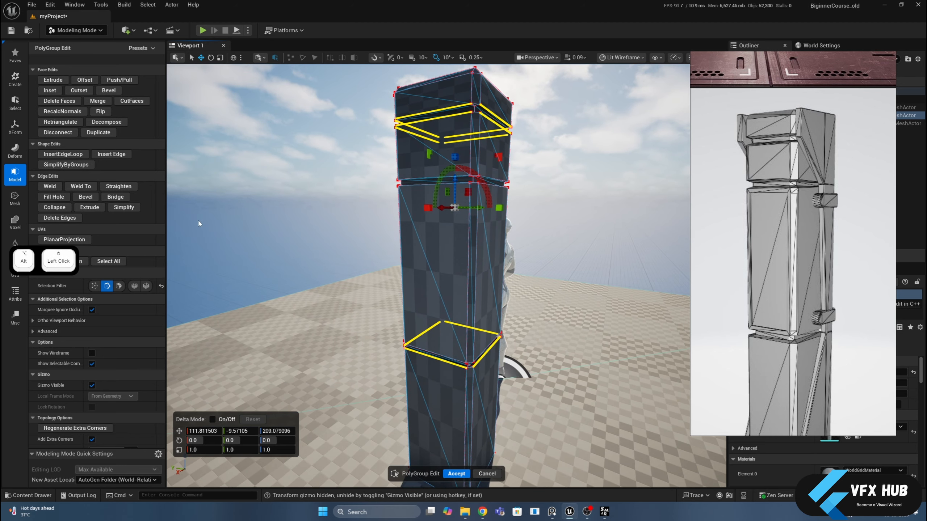
{"action": "left_click", "coordinate": [113, 92]}
{"action": "left_click", "coordinate": [105, 81]}
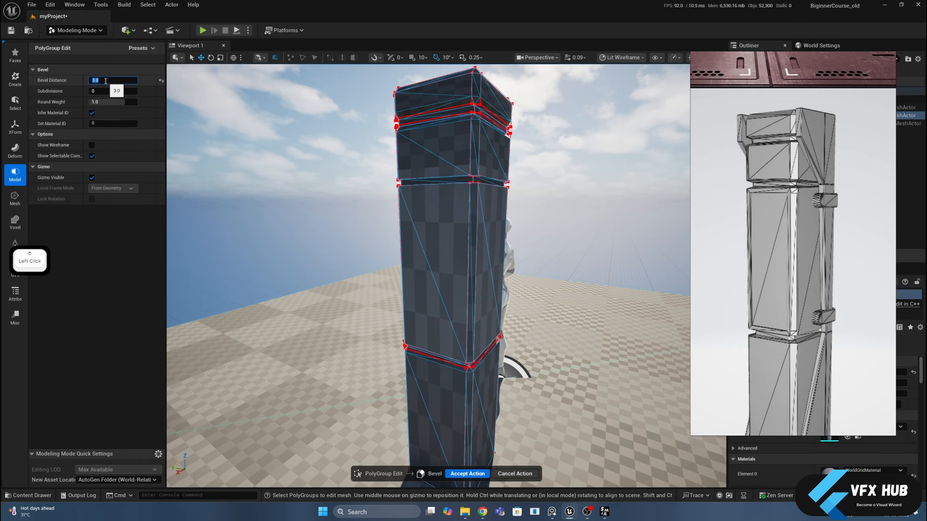
{"action": "type", "text": "1"}
{"action": "key", "text": "Return"}
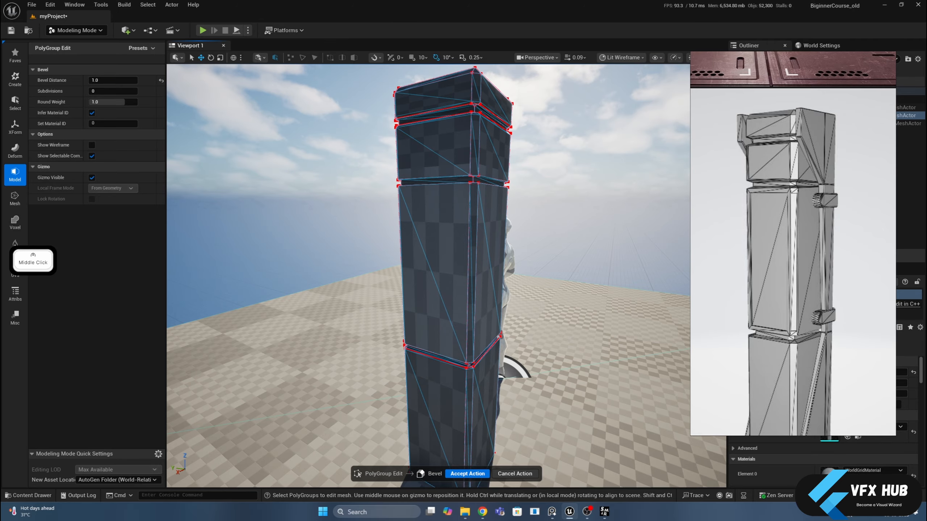
{"action": "middle_click_drag", "start_coordinate": [510, 274], "coordinate": [525, 245]}
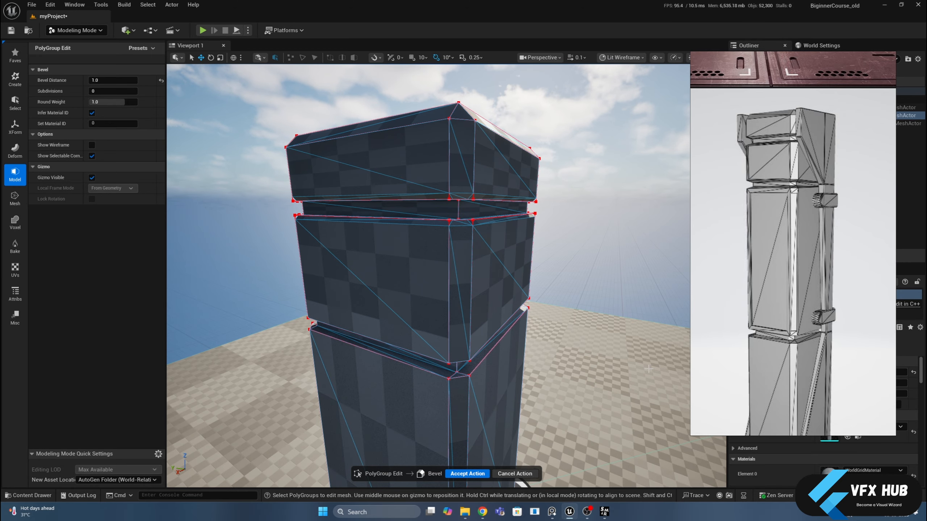
{"action": "left_click", "coordinate": [471, 473]}
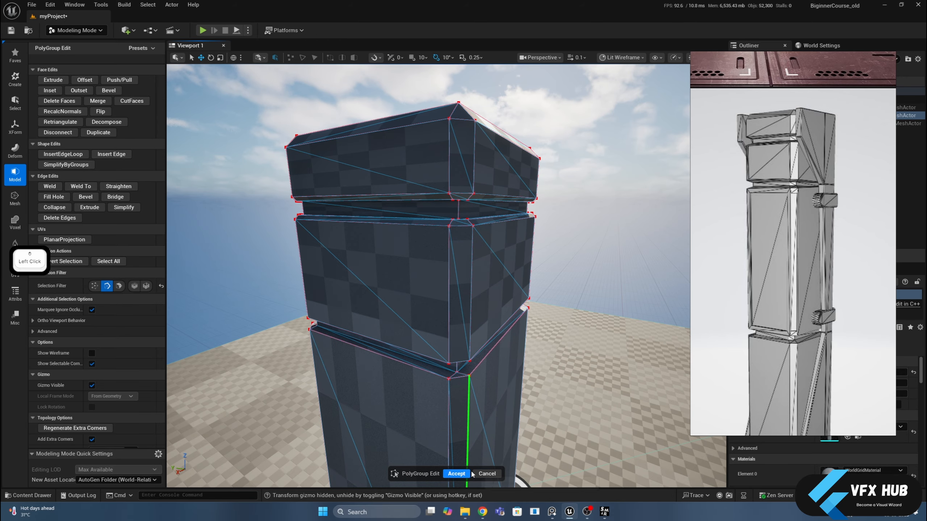
- Select the front face of the tall middle section and restrict the selection filter to faces only
{"action": "left_click_drag", "start_coordinate": [581, 274], "coordinate": [554, 293], "text": "alt"}
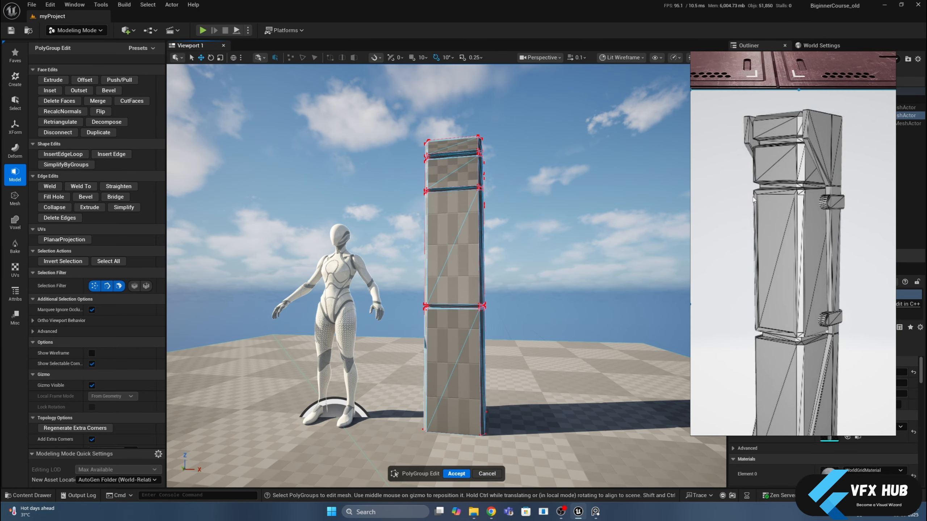
{"action": "scroll", "coordinate": [772, 208], "scroll_direction": "up", "scroll_amount": 2}
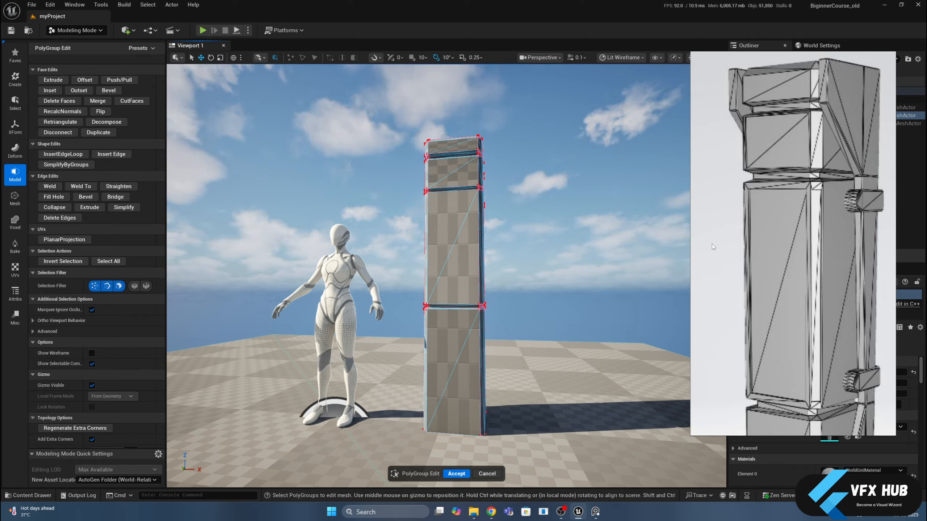
{"action": "left_click", "coordinate": [444, 249]}
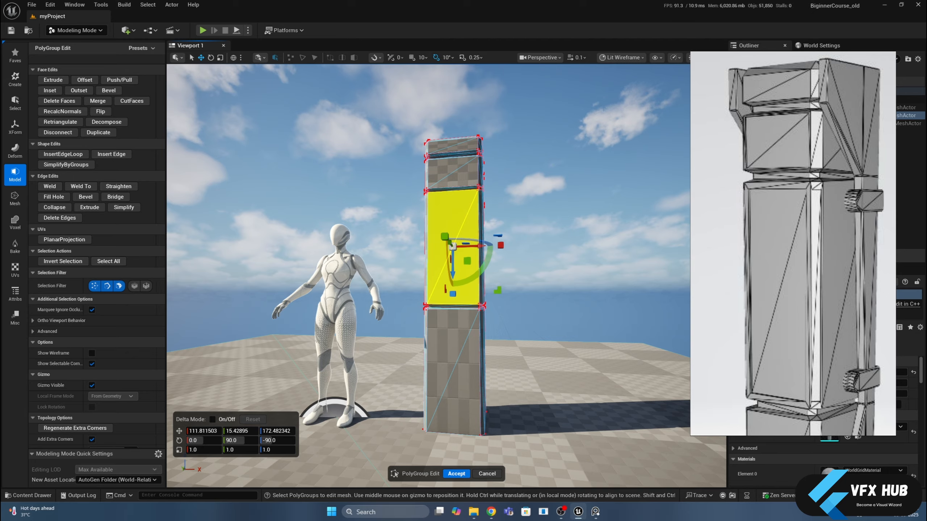
{"action": "key", "text": "f"}
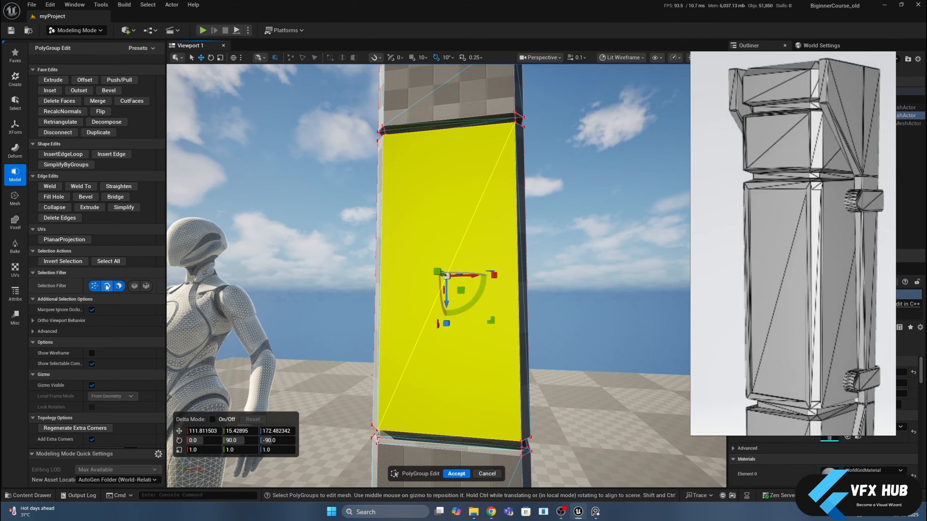
{"action": "left_click", "coordinate": [107, 286]}
{"action": "left_click", "coordinate": [94, 285]}
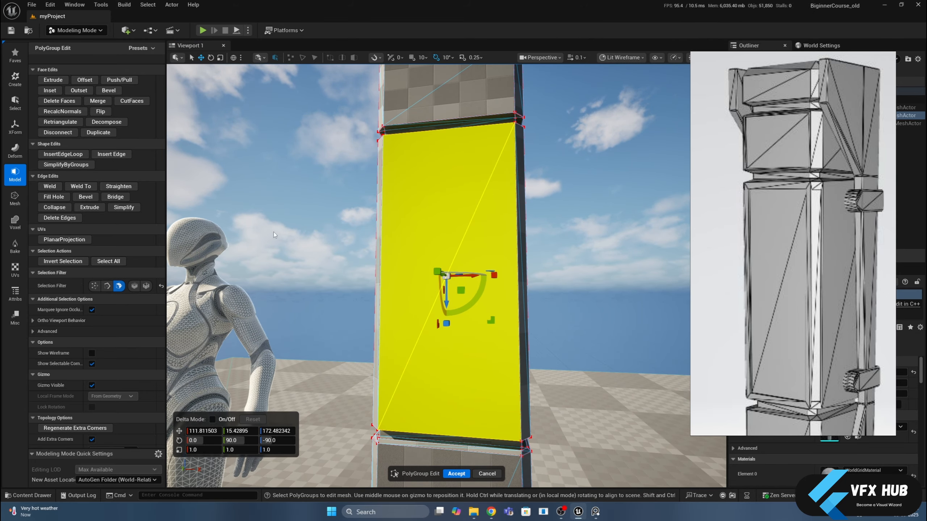
{"action": "left_click_drag", "start_coordinate": [227, 233], "coordinate": [278, 232], "text": "alt"}
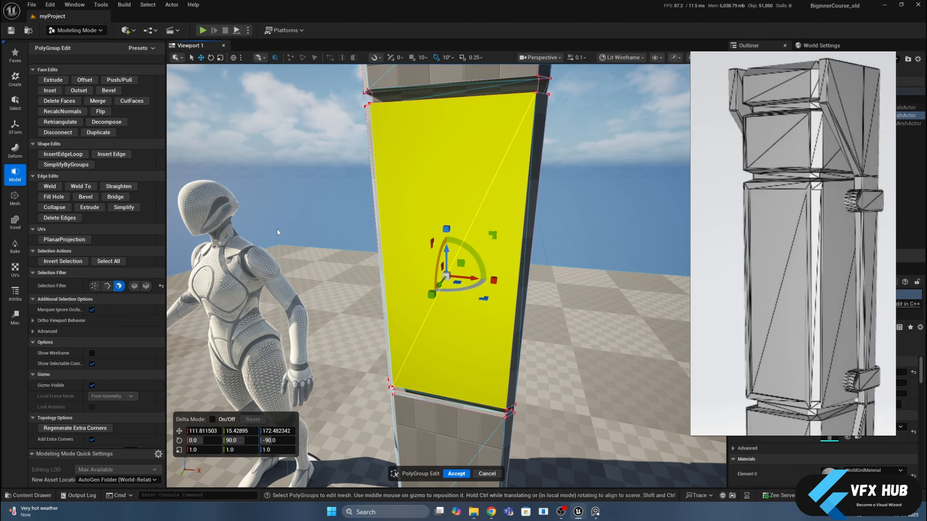
- Inset the selected front face slightly to leave a narrow frame around it
{"action": "left_click", "coordinate": [52, 92]}
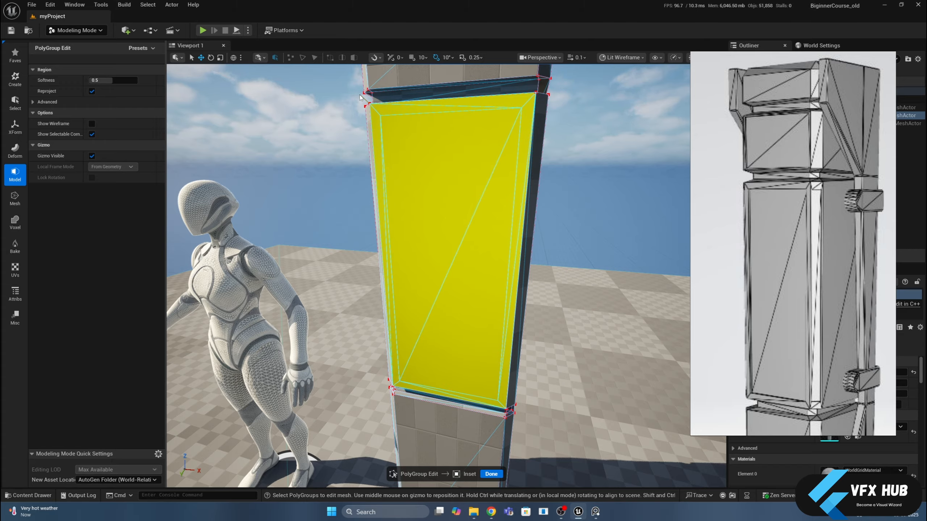
{"action": "left_click", "coordinate": [364, 118]}
{"action": "right_click_drag", "start_coordinate": [364, 121], "coordinate": [431, 121]}
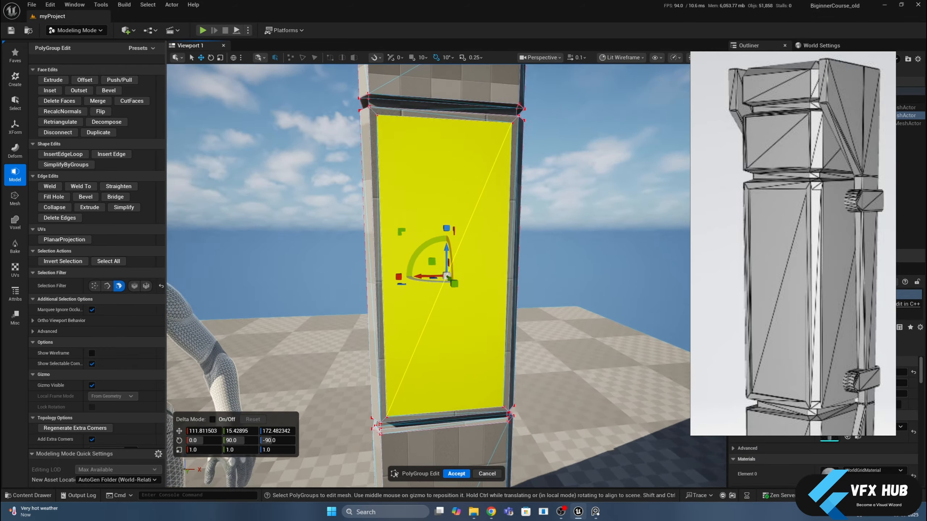
- Extrude the inset face inward by about 3.2 units to recess the panel into the column
{"action": "left_click_drag", "start_coordinate": [430, 121], "coordinate": [376, 130], "text": "alt"}
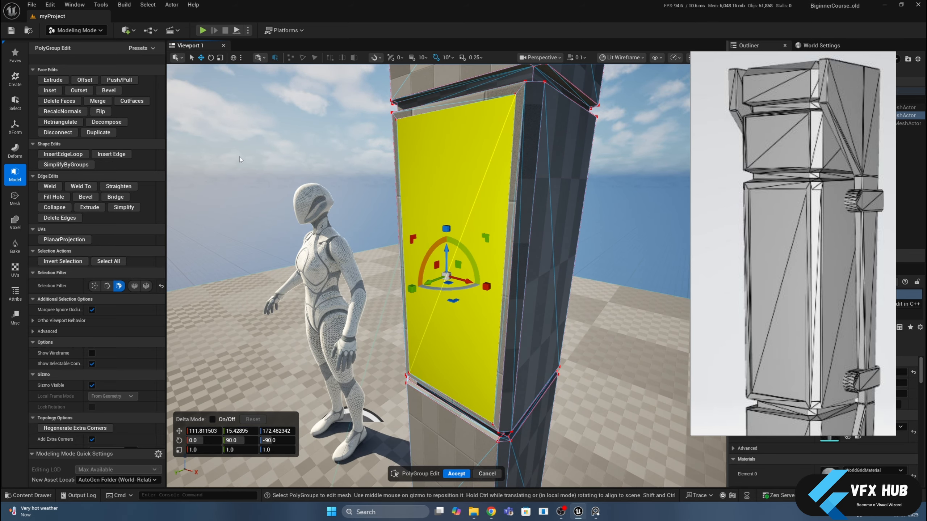
{"action": "left_click", "coordinate": [49, 80]}
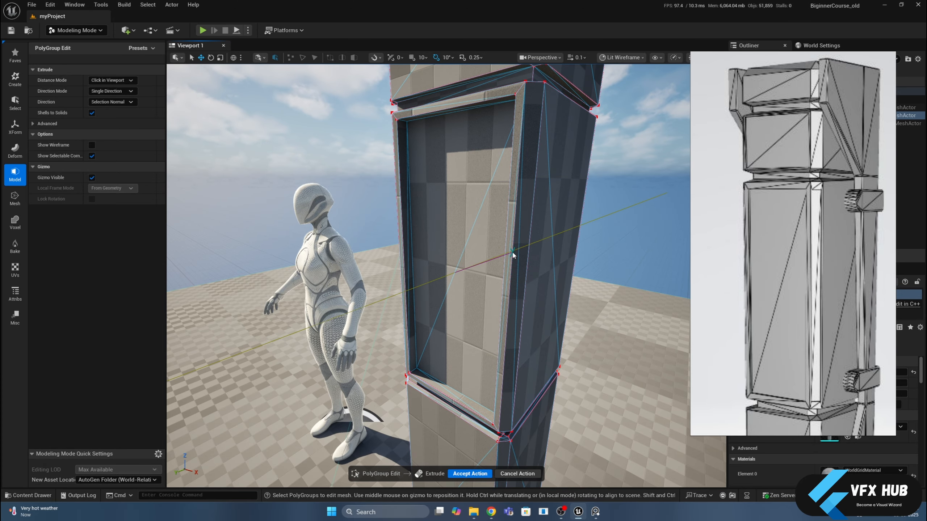
{"action": "left_click", "coordinate": [513, 255]}
- Move the recessed panel face slightly outward along Y, to about 12.73, to make the recess shallower
{"action": "left_click_drag", "start_coordinate": [513, 255], "coordinate": [558, 279], "text": "alt"}
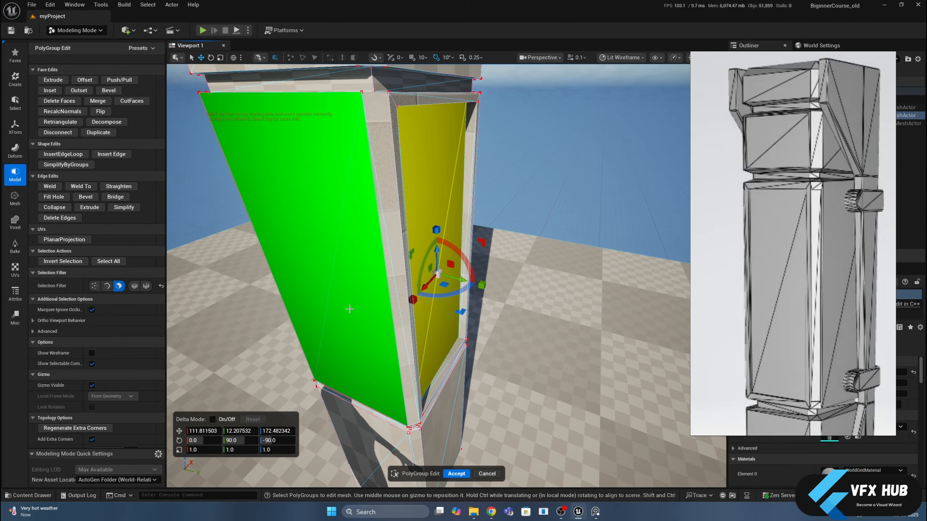
{"action": "left_click_drag", "start_coordinate": [549, 203], "coordinate": [444, 233], "text": "alt"}
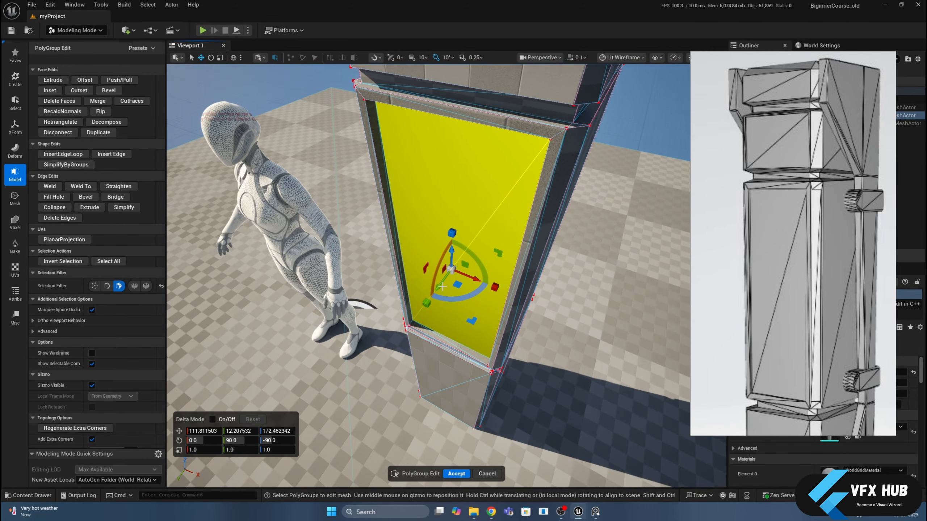
{"action": "left_click_drag", "start_coordinate": [441, 284], "coordinate": [423, 247]}
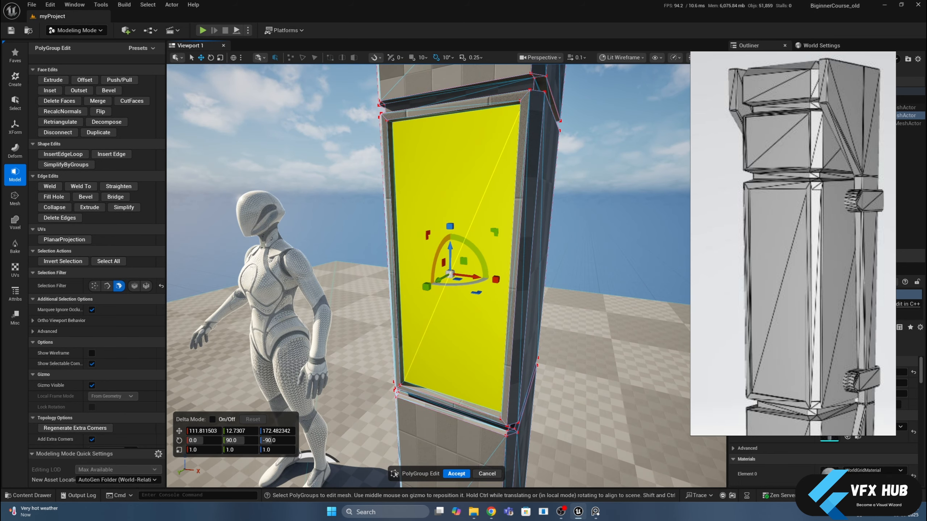
- Accept the PolyGroup Edit changes to the column and deselect it
{"action": "left_click", "coordinate": [344, 214]}
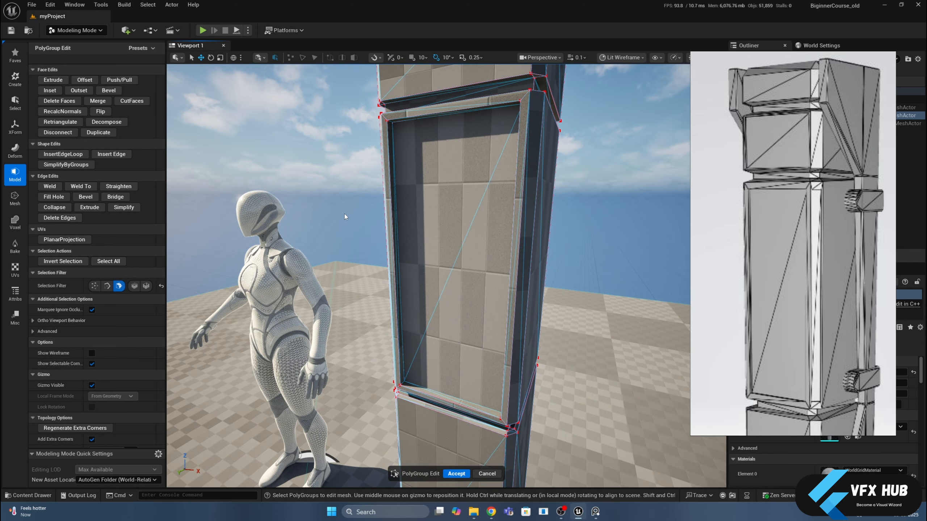
{"action": "scroll", "coordinate": [344, 214], "scroll_direction": "down", "scroll_amount": 5}
{"action": "middle_click_drag", "start_coordinate": [345, 213], "coordinate": [343, 268]}
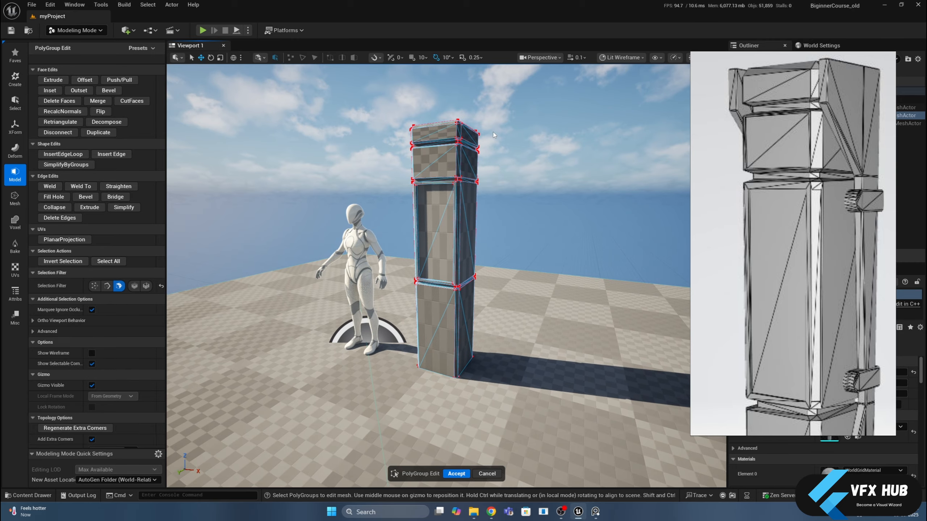
{"action": "scroll", "coordinate": [491, 133], "scroll_direction": "up", "scroll_amount": 5}
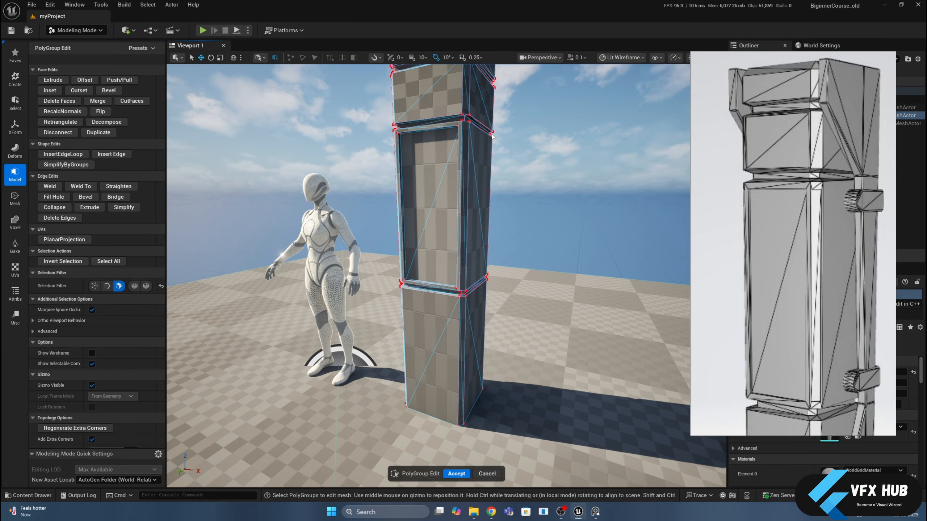
{"action": "scroll", "coordinate": [492, 136], "scroll_direction": "down", "scroll_amount": 3}
{"action": "middle_click_drag", "start_coordinate": [492, 136], "coordinate": [492, 117]}
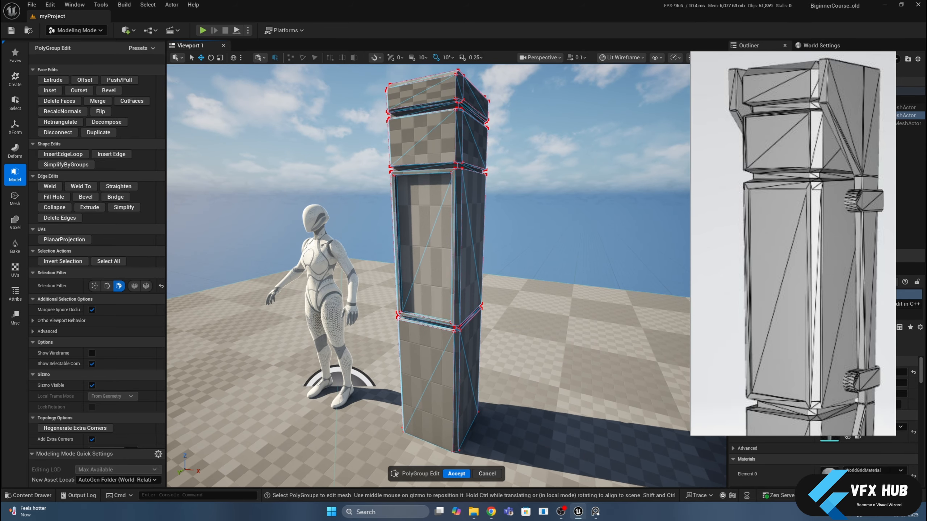
{"action": "scroll", "coordinate": [733, 192], "scroll_direction": "down", "scroll_amount": 3}
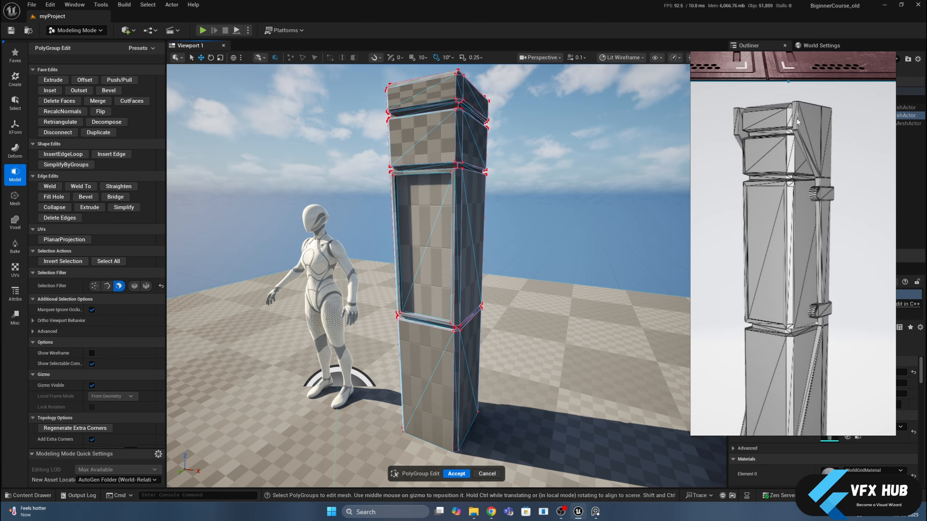
{"action": "left_click", "coordinate": [456, 474]}
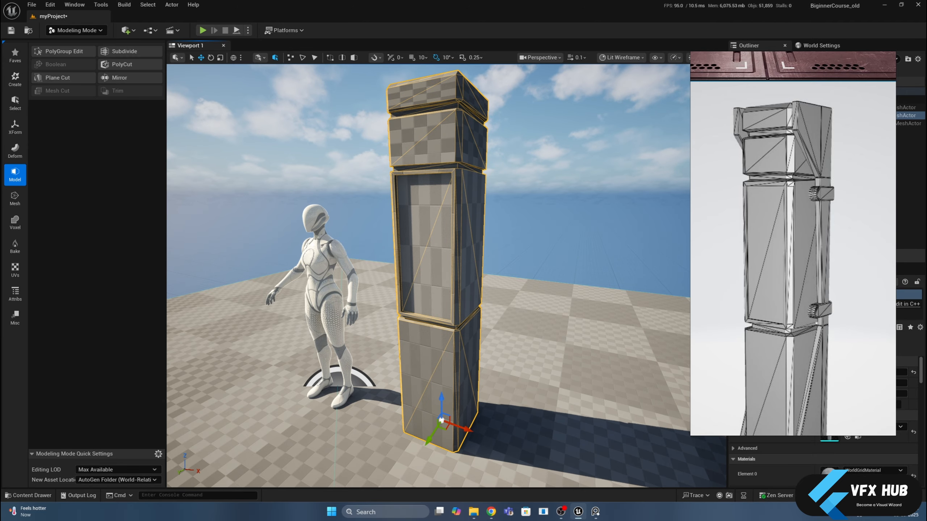
{"action": "left_click", "coordinate": [255, 175]}
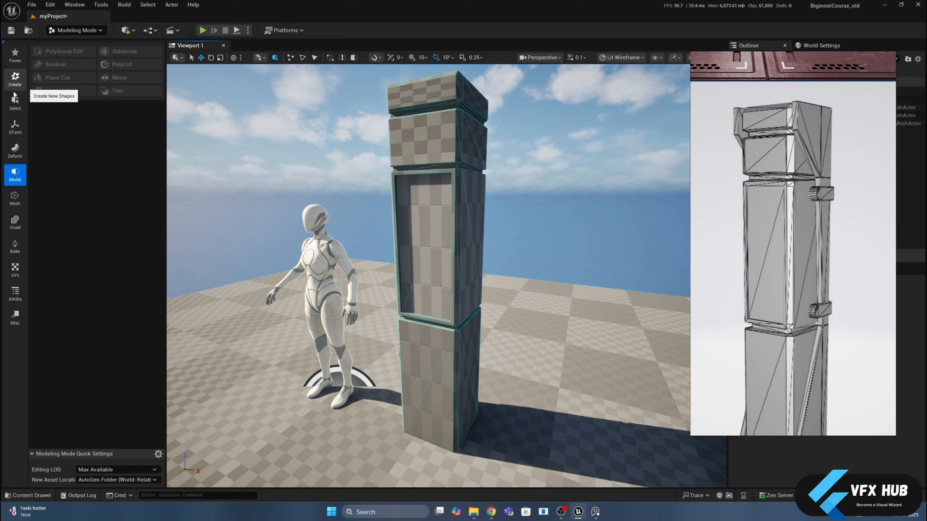
- Create a new box primitive and place it on the floor beside the column
{"action": "left_click", "coordinate": [15, 78]}
{"action": "left_click", "coordinate": [58, 54]}
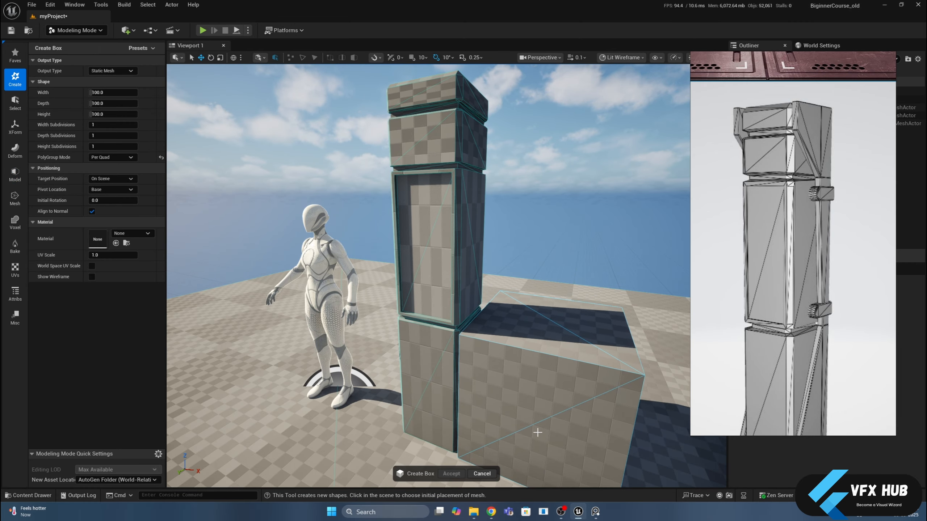
{"action": "left_click", "coordinate": [534, 433]}
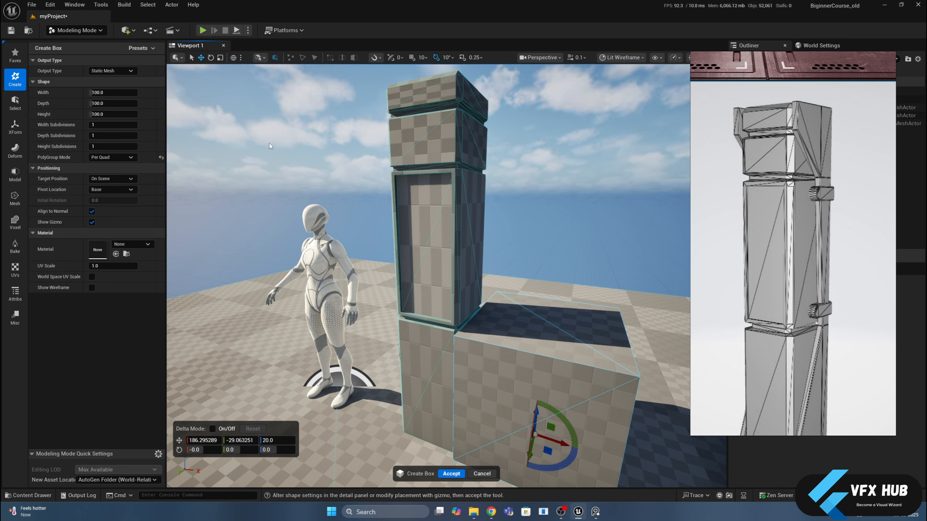
- Set the new box's width to 50, depth to 50 and height to 250
{"action": "left_click", "coordinate": [112, 92]}
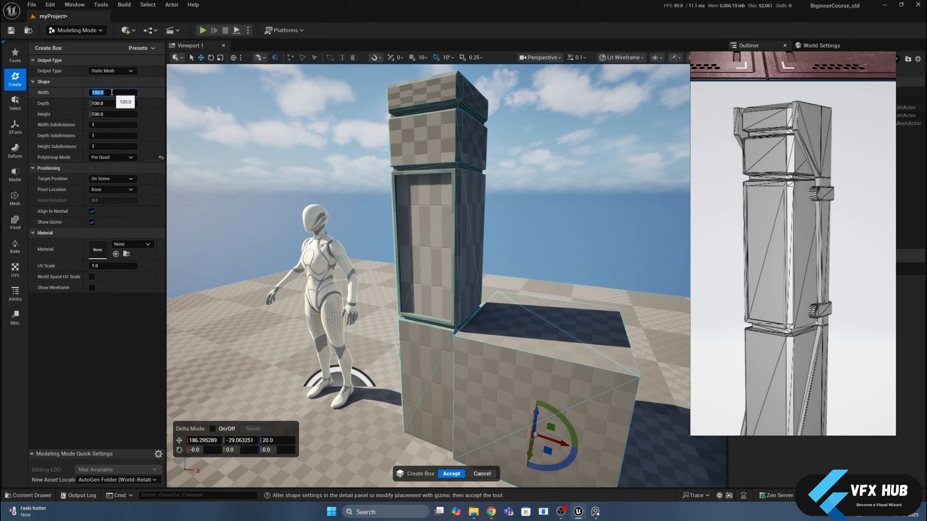
{"action": "type", "text": "50"}
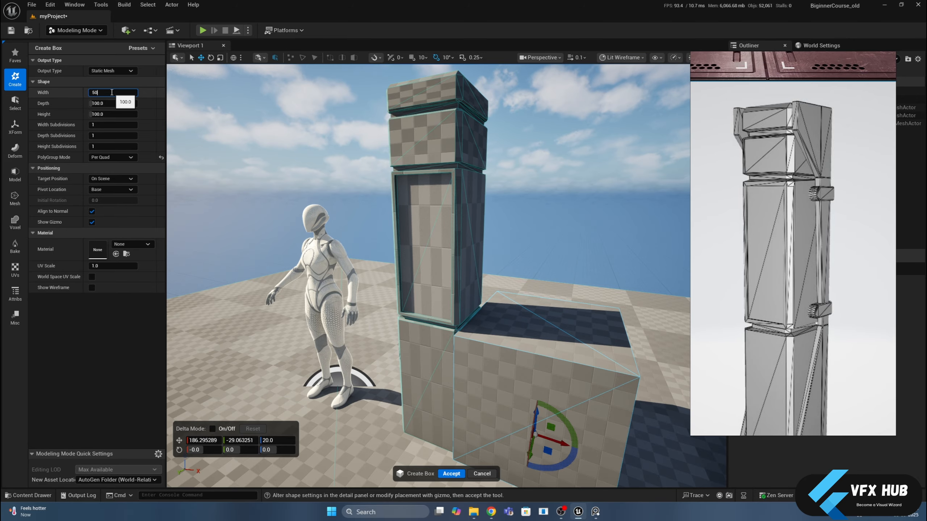
{"action": "key", "text": "Tab"}
{"action": "type", "text": "50"}
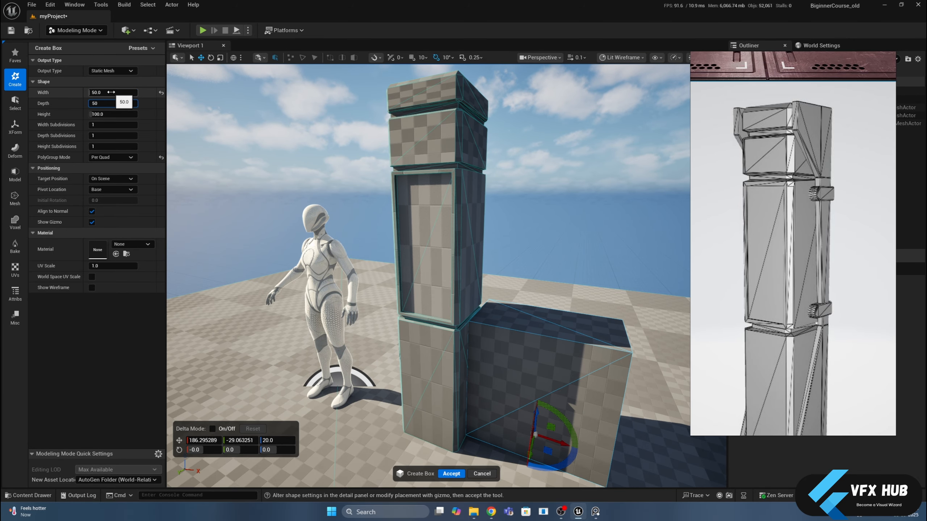
{"action": "key", "text": "Tab"}
{"action": "type", "text": "2"}
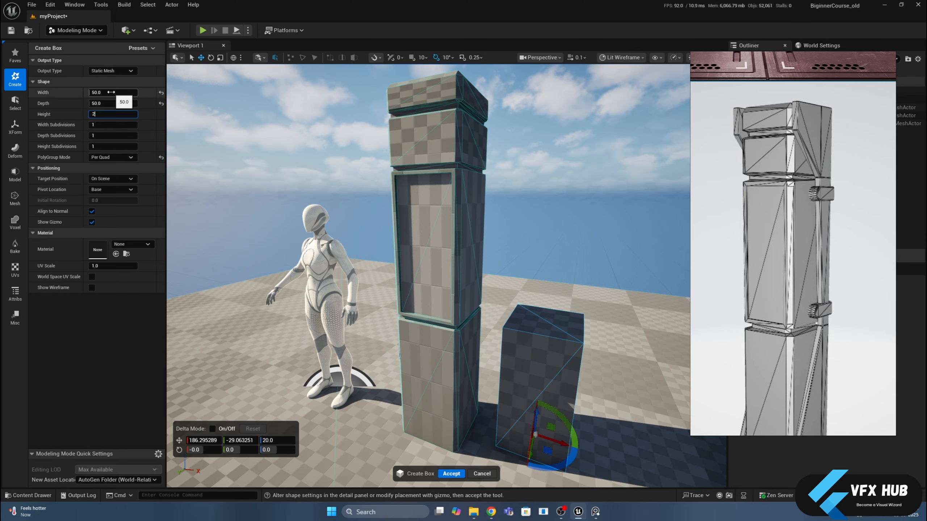
{"action": "type", "text": "50"}
{"action": "key", "text": "Return"}
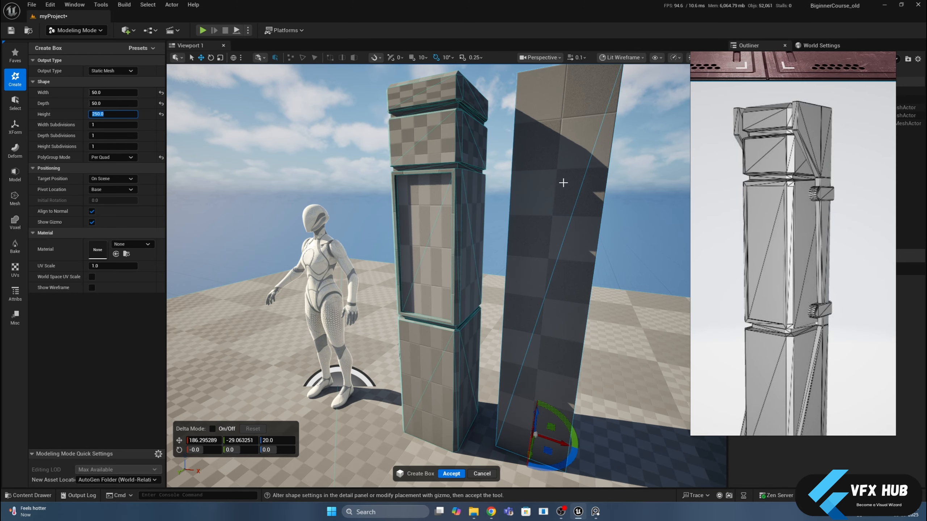
- Thin the box by trying depths of 1 and 2 and settling on 2.5
{"action": "scroll", "coordinate": [563, 182], "scroll_direction": "down", "scroll_amount": 3}
{"action": "left_click_drag", "start_coordinate": [479, 179], "coordinate": [434, 226], "text": "alt"}
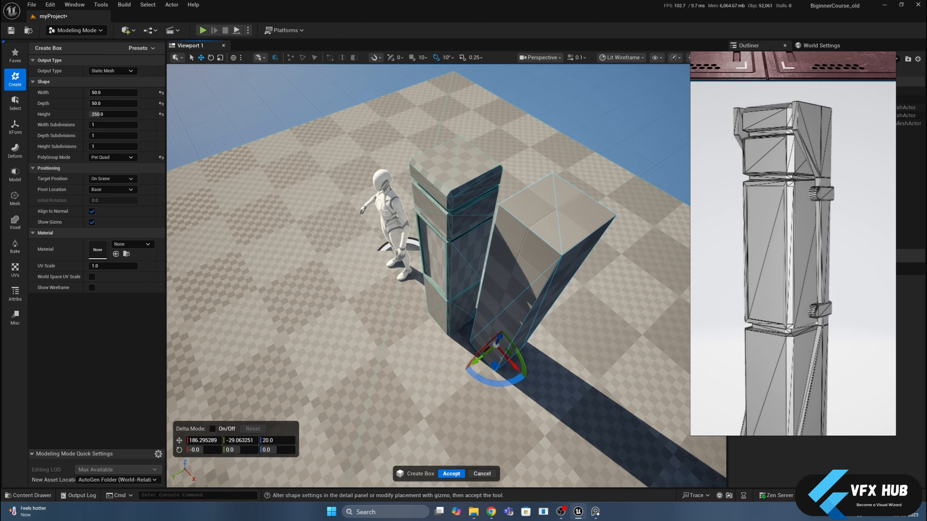
{"action": "left_click", "coordinate": [107, 103]}
{"action": "type", "text": "1"}
{"action": "key", "text": "Return"}
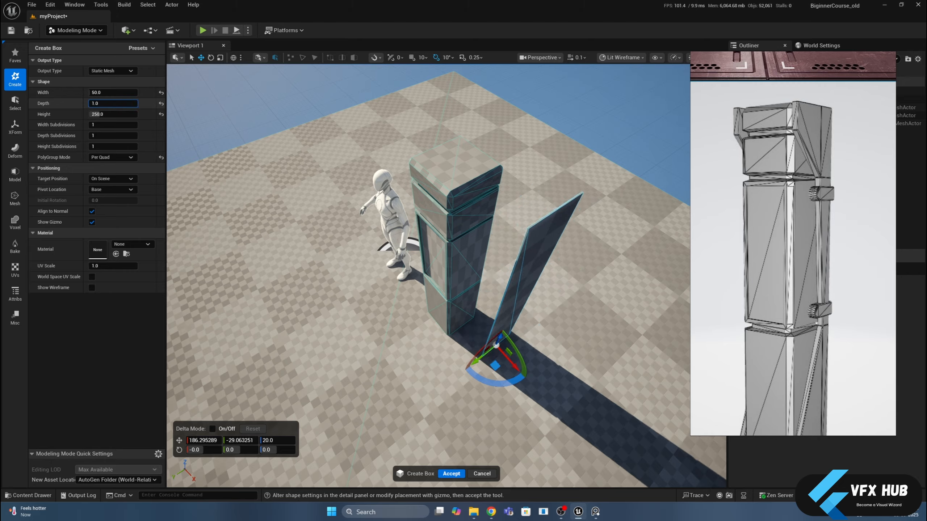
{"action": "left_click", "coordinate": [108, 104]}
{"action": "type", "text": "2"}
{"action": "key", "text": "Return"}
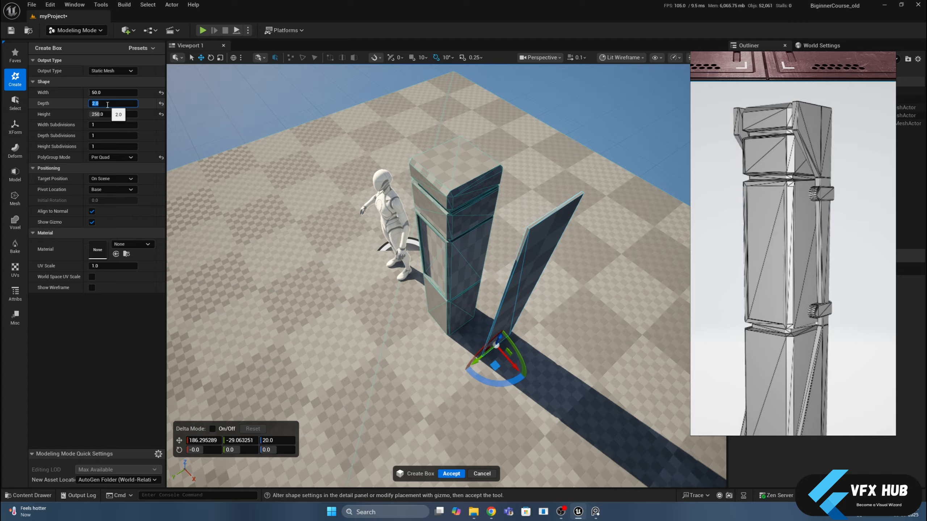
{"action": "key", "text": "Return"}
- Move the thin box along X to about 137.85, against the column's side, and check its placement in the Left view
{"action": "left_click_drag", "start_coordinate": [498, 366], "coordinate": [476, 348]}
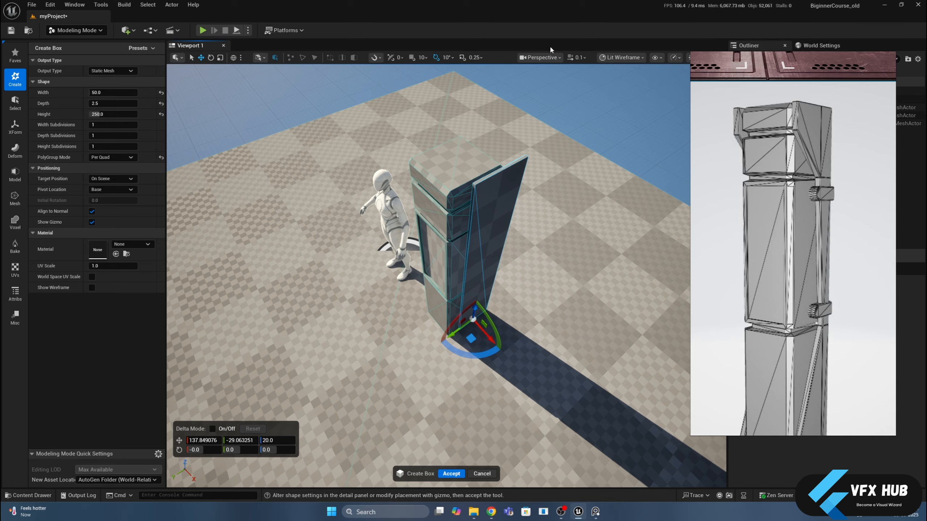
{"action": "left_click", "coordinate": [540, 57]}
{"action": "left_click", "coordinate": [547, 128]}
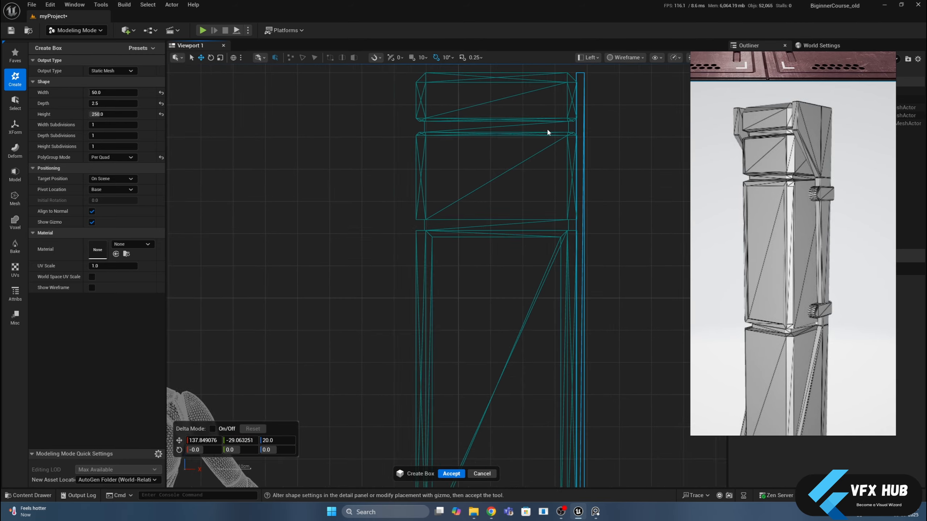
{"action": "scroll", "coordinate": [547, 131], "scroll_direction": "down", "scroll_amount": 3}
- Switch the viewport to the Front view, keeping the Wireframe view mode
{"action": "left_click", "coordinate": [588, 57]}
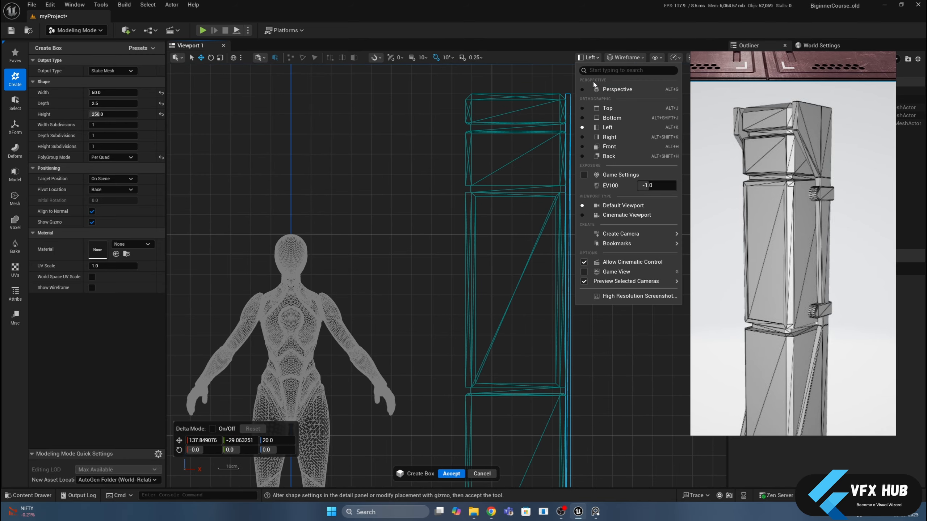
{"action": "left_click", "coordinate": [608, 146]}
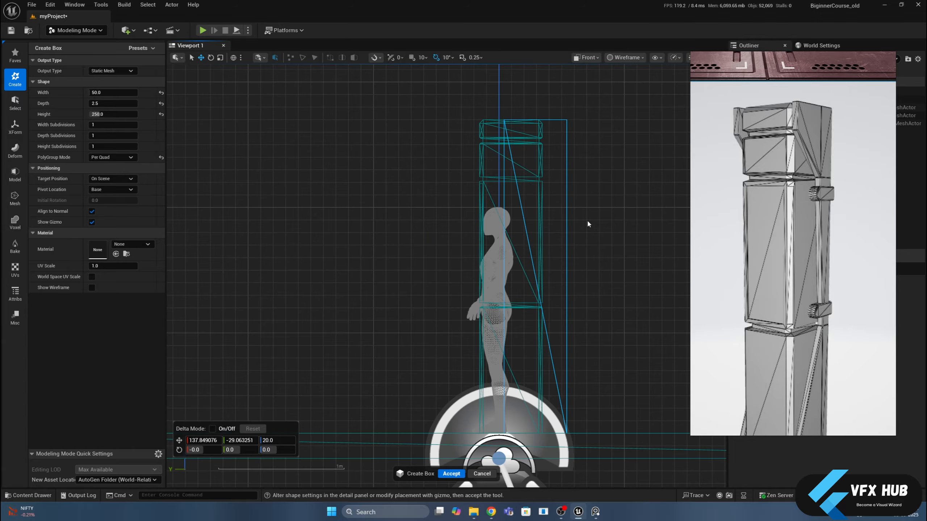
{"action": "right_click_drag", "start_coordinate": [587, 222], "coordinate": [595, 143]}
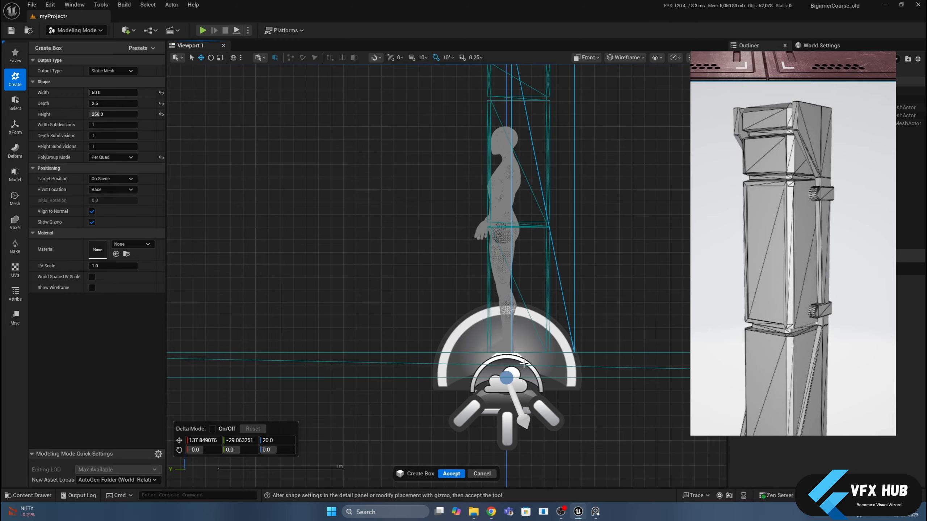
{"action": "left_click", "coordinate": [613, 57]}
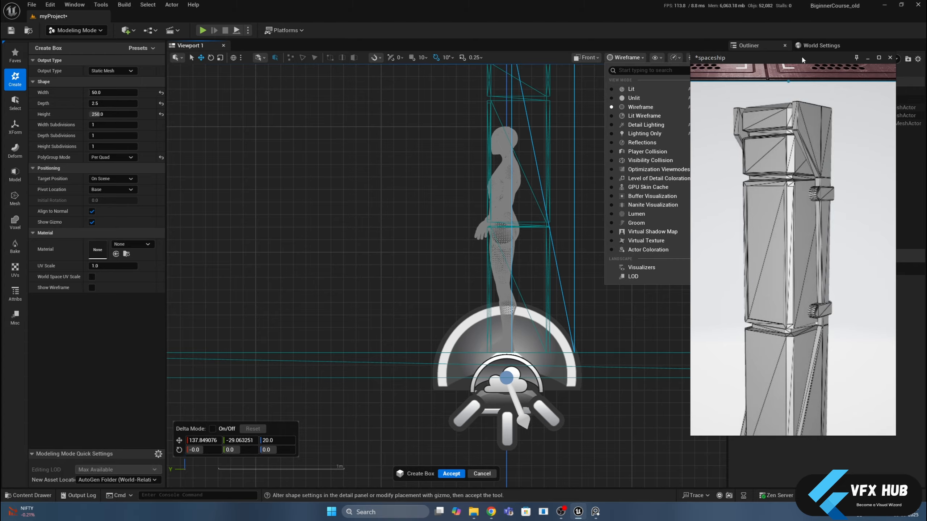
{"action": "left_click", "coordinate": [696, 66]}
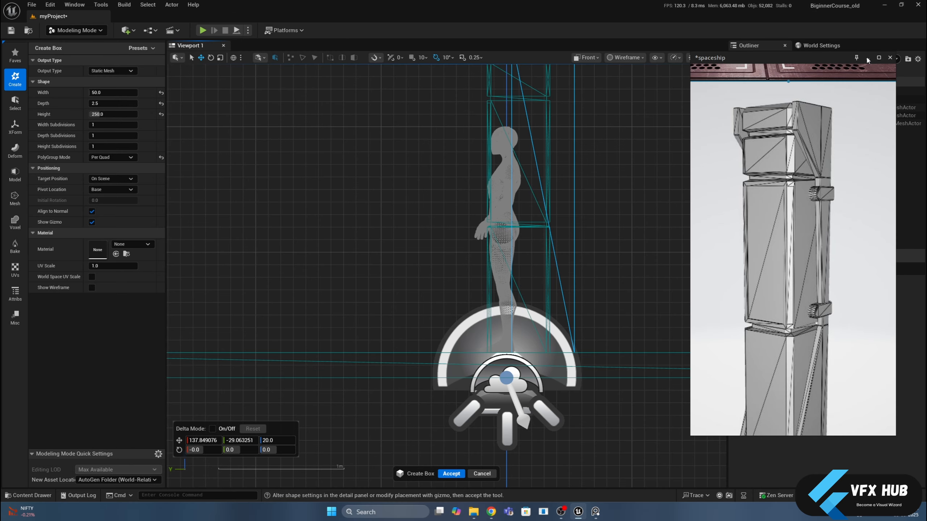
- Minimize the reference image window and select all five actors in the light folder, from DirectionalLight to VolumetricCloud
{"action": "left_click", "coordinate": [867, 59]}
{"action": "left_click", "coordinate": [748, 98]}
{"action": "left_click", "coordinate": [763, 107]}
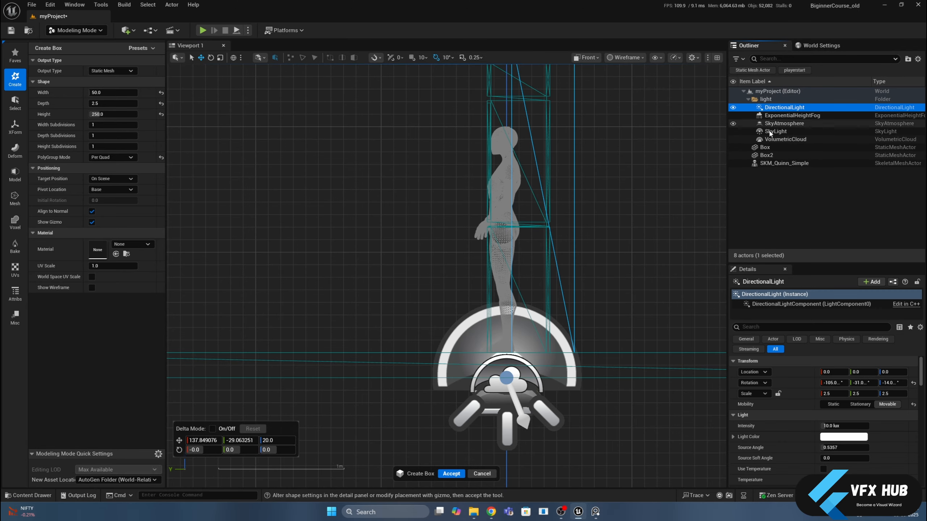
{"action": "left_click", "coordinate": [772, 139], "text": "shift"}
{"action": "scroll", "coordinate": [676, 316], "scroll_direction": "down", "scroll_amount": 1}
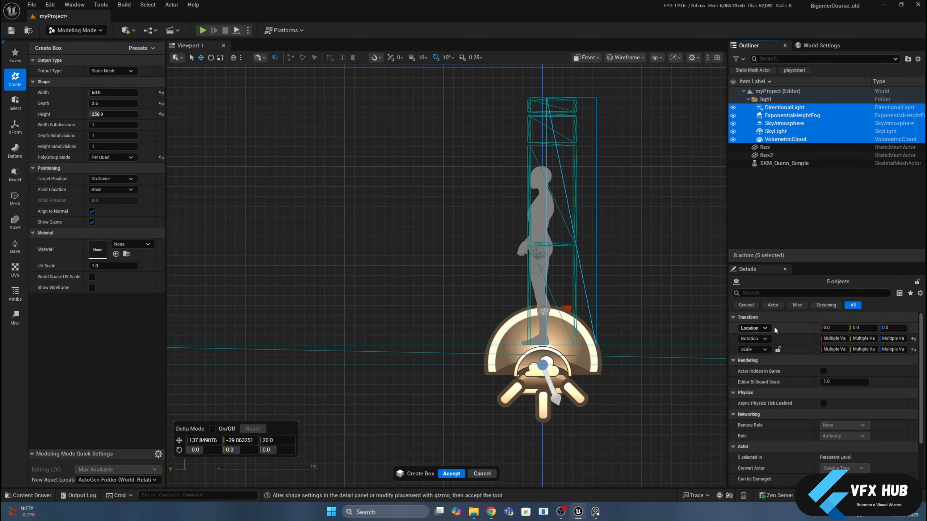
- Try moving the selected light actors to an X location of 100
{"action": "left_click", "coordinate": [836, 329]}
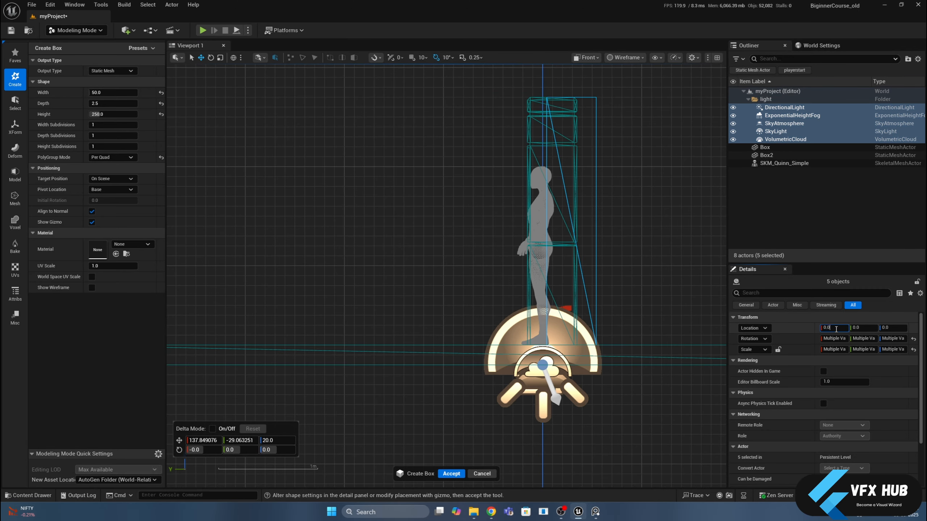
{"action": "type", "text": "100"}
{"action": "key", "text": "Return"}
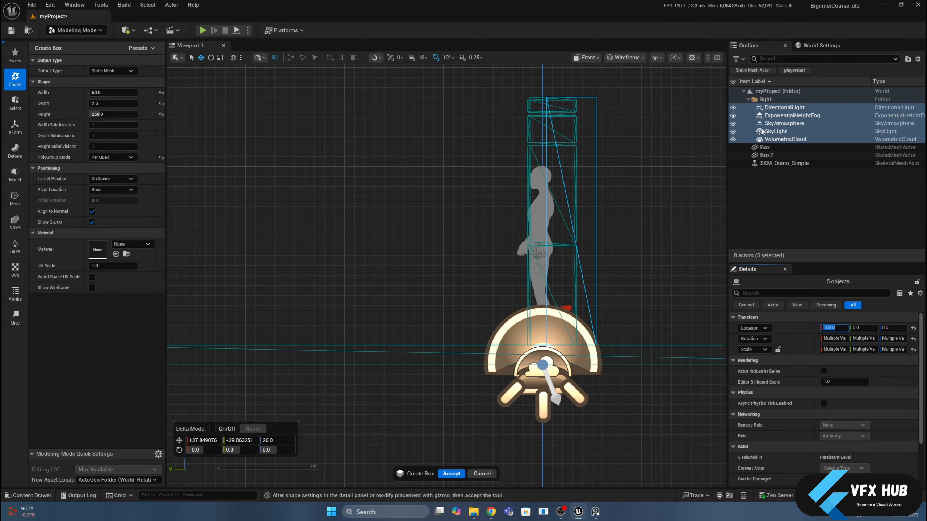
- Check the light actors one by one and reselect all five of them
{"action": "left_click", "coordinate": [773, 141]}
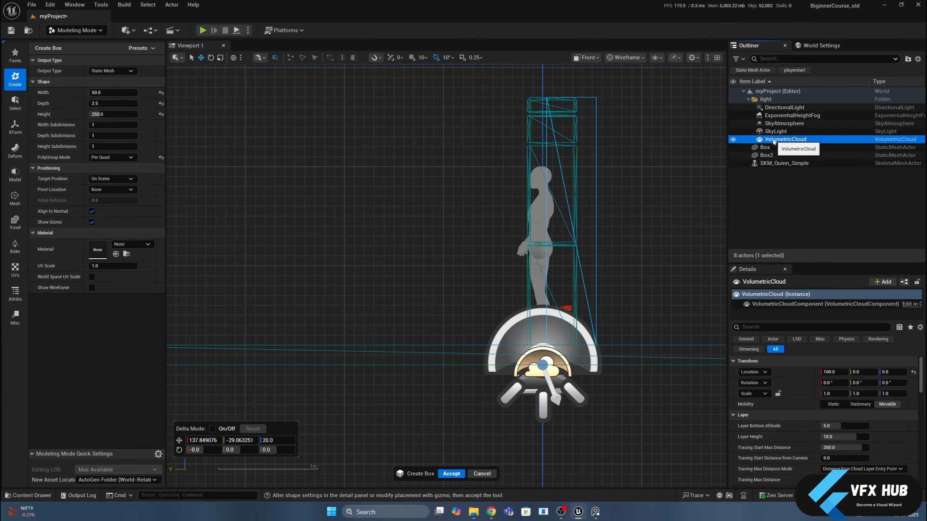
{"action": "left_click", "coordinate": [775, 131]}
{"action": "left_click", "coordinate": [778, 124]}
{"action": "left_click", "coordinate": [781, 116]}
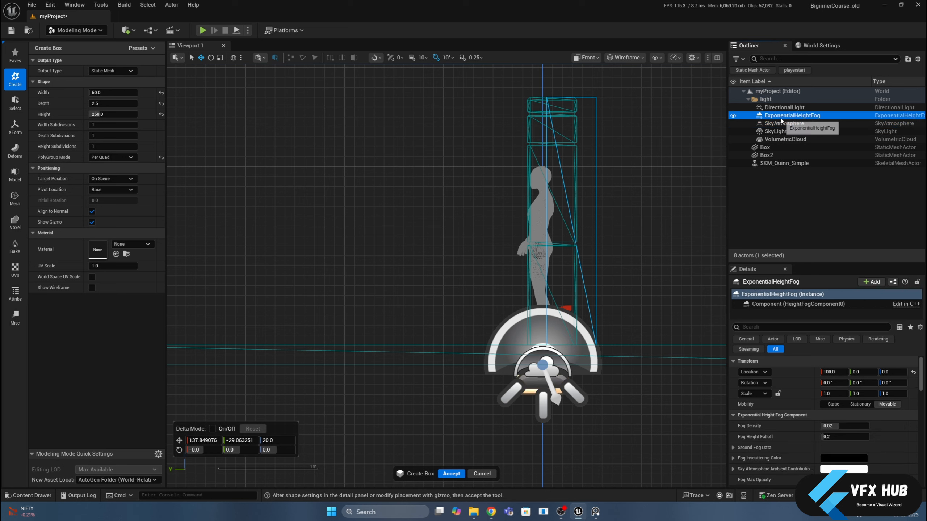
{"action": "left_click", "coordinate": [779, 107]}
{"action": "left_click", "coordinate": [775, 141], "text": "shift"}
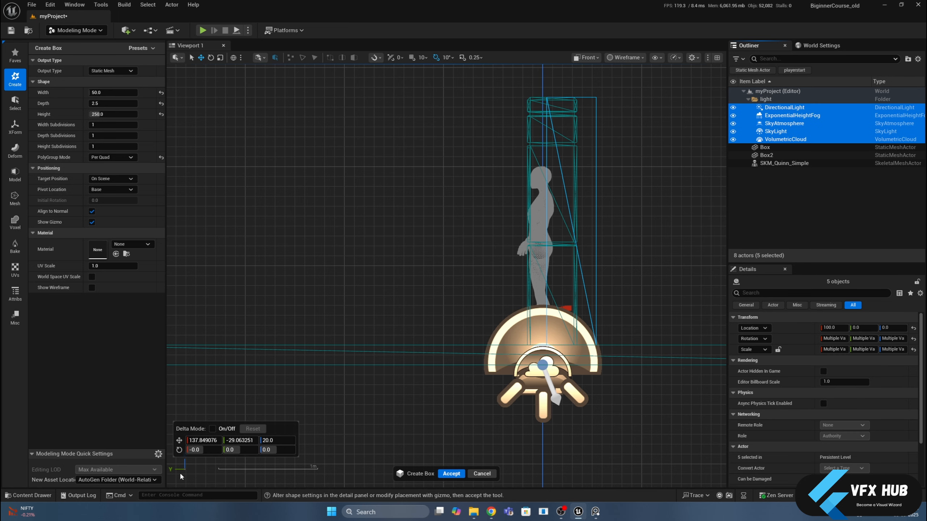
- Set the light actors' location to X 0 and Y -300, moving their icons away from the column
{"action": "left_click", "coordinate": [840, 328]}
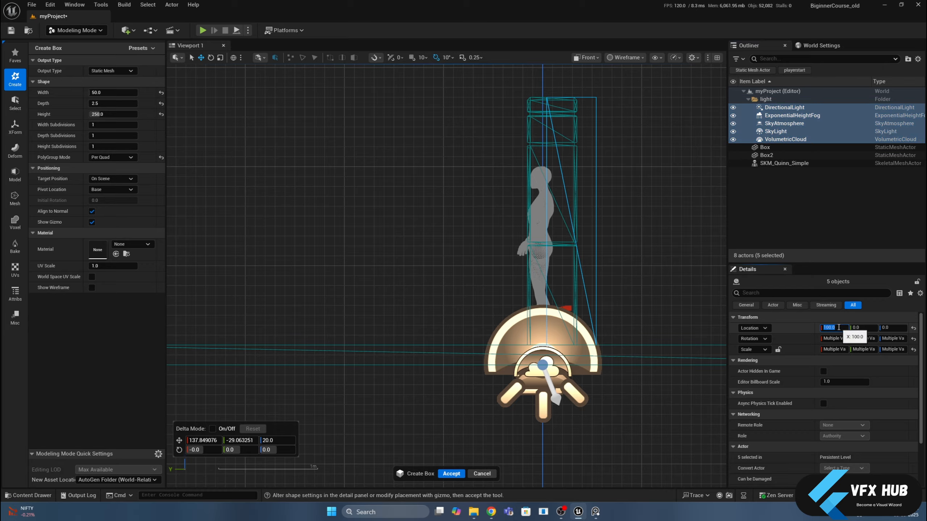
{"action": "type", "text": "0"}
{"action": "key", "text": "Tab"}
{"action": "type", "text": "100"}
{"action": "key", "text": "Return"}
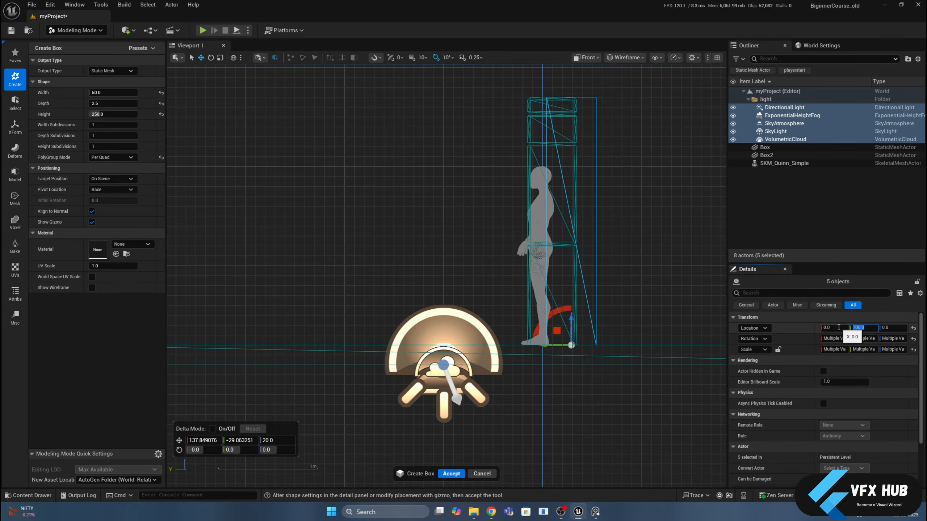
{"action": "type", "text": "-300"}
{"action": "key", "text": "Return"}
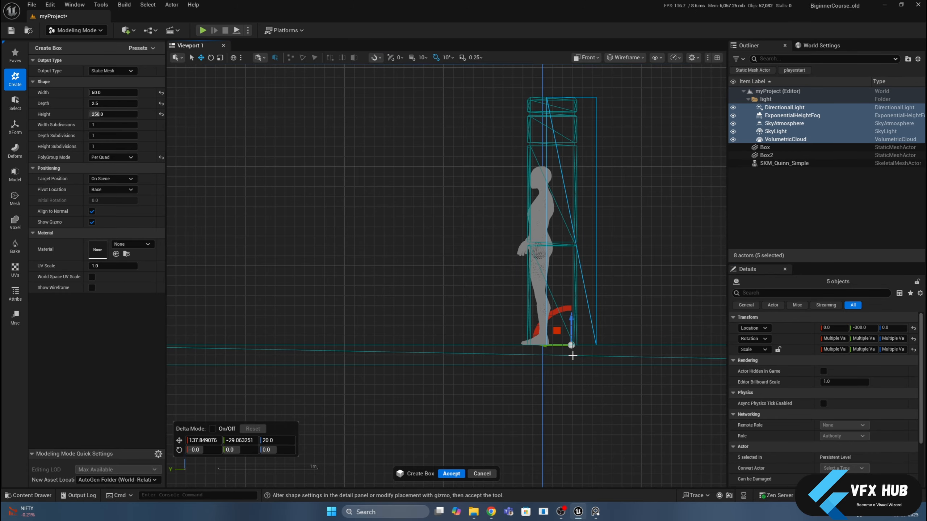
- Slide the side plate preview along Y to about -9.2 in the Front view to line it up with the column
{"action": "scroll", "coordinate": [572, 356], "scroll_direction": "up", "scroll_amount": 2}
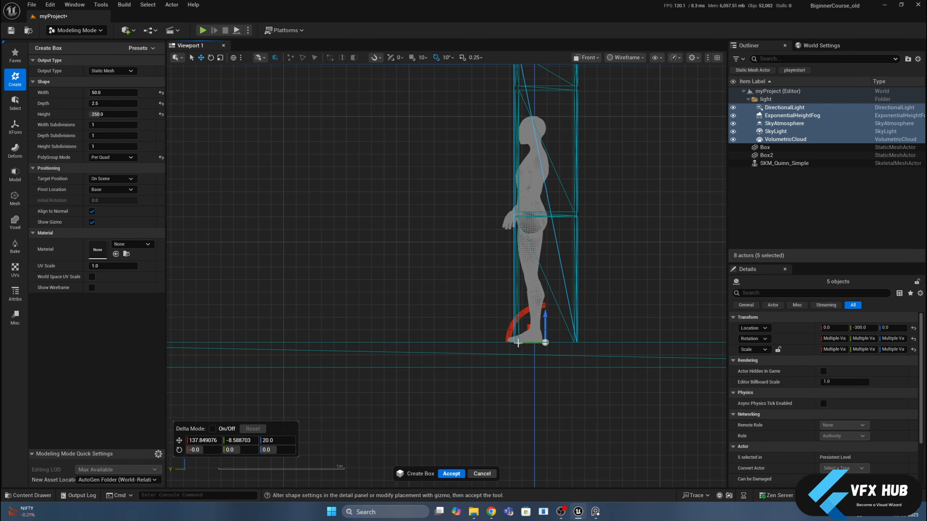
{"action": "left_click_drag", "start_coordinate": [518, 343], "coordinate": [518, 343]}
{"action": "right_click_drag", "start_coordinate": [606, 232], "coordinate": [602, 352]}
{"action": "scroll", "coordinate": [497, 177], "scroll_direction": "up", "scroll_amount": 5}
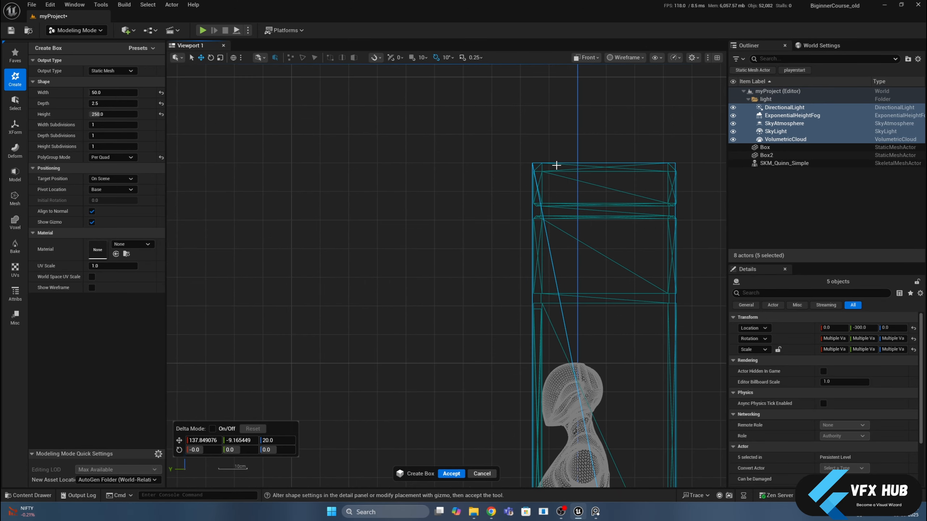
- Show the reference image window and shift the side plate preview along Y to about -7.8 against the column outline
{"action": "left_click", "coordinate": [597, 512]}
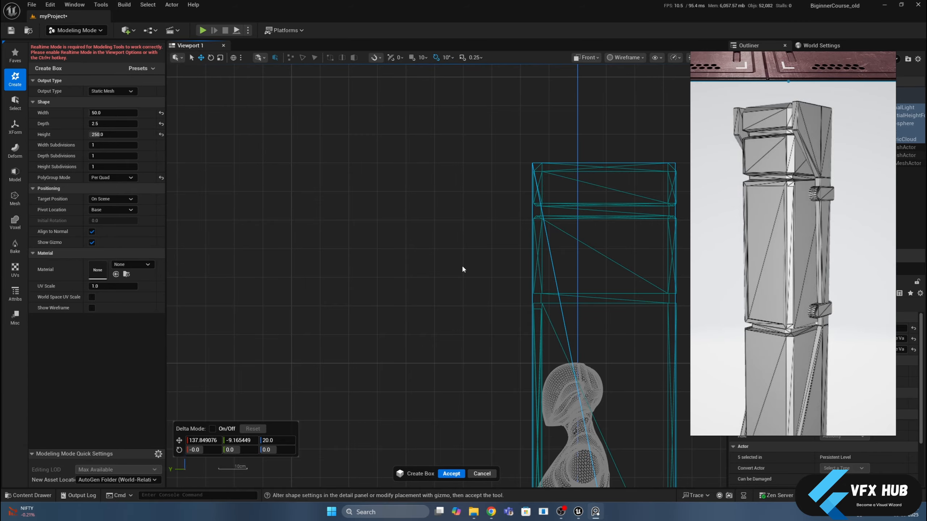
{"action": "scroll", "coordinate": [464, 278], "scroll_direction": "down", "scroll_amount": 1}
{"action": "right_click_drag", "start_coordinate": [464, 278], "coordinate": [459, 174]}
{"action": "right_click_drag", "start_coordinate": [465, 229], "coordinate": [464, 155]}
{"action": "scroll", "coordinate": [463, 156], "scroll_direction": "down", "scroll_amount": 2}
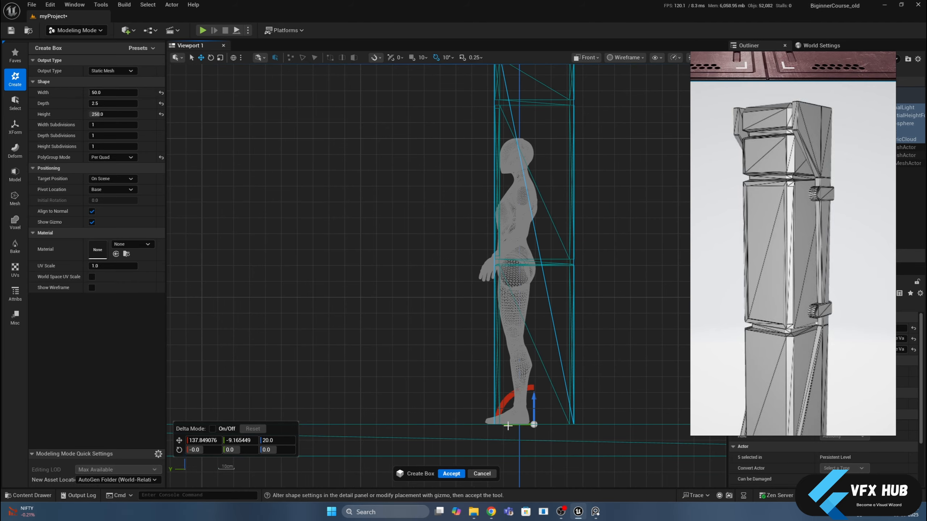
{"action": "left_click_drag", "start_coordinate": [508, 426], "coordinate": [506, 426]}
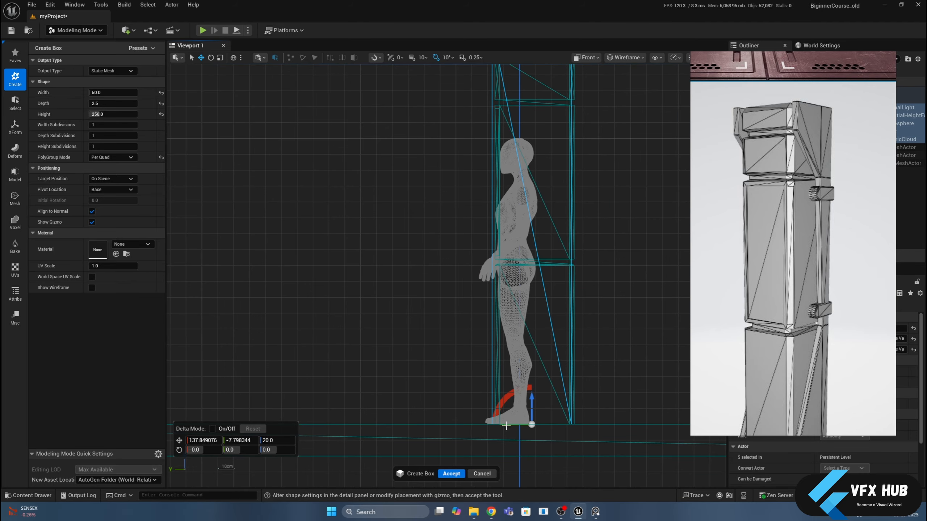
{"action": "right_click_drag", "start_coordinate": [562, 265], "coordinate": [560, 371]}
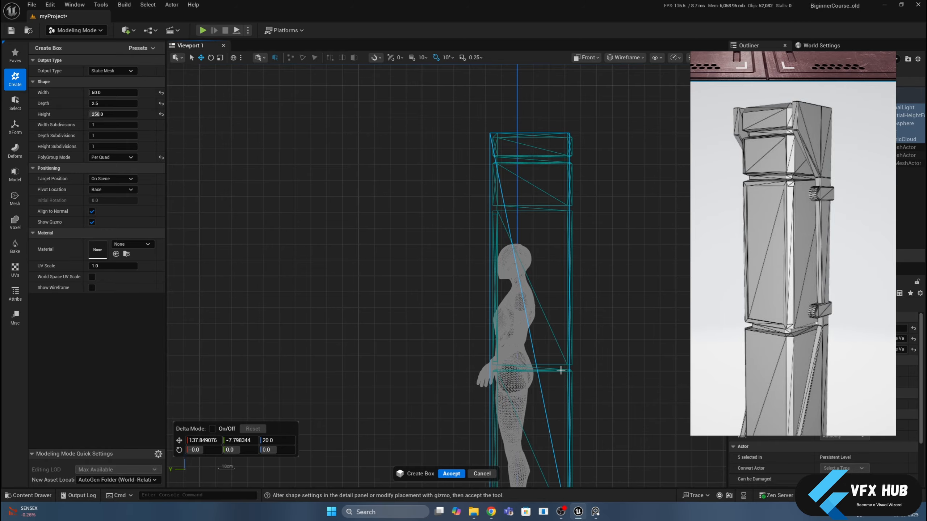
- Return to the Perspective view, set the side plate's height to 251, and accept the box
{"action": "left_click", "coordinate": [587, 57]}
{"action": "left_click", "coordinate": [592, 91]}
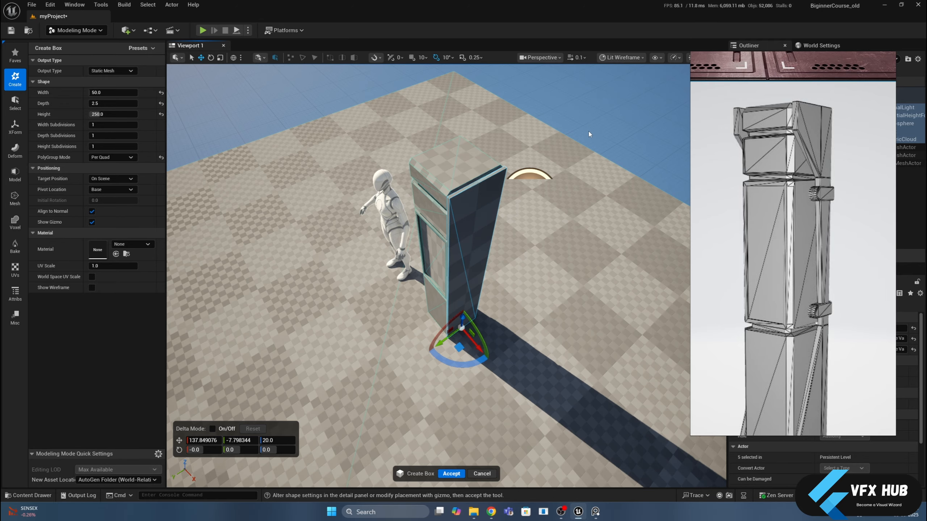
{"action": "left_click_drag", "start_coordinate": [505, 161], "coordinate": [514, 156], "text": "alt"}
{"action": "scroll", "coordinate": [517, 156], "scroll_direction": "up", "scroll_amount": 4}
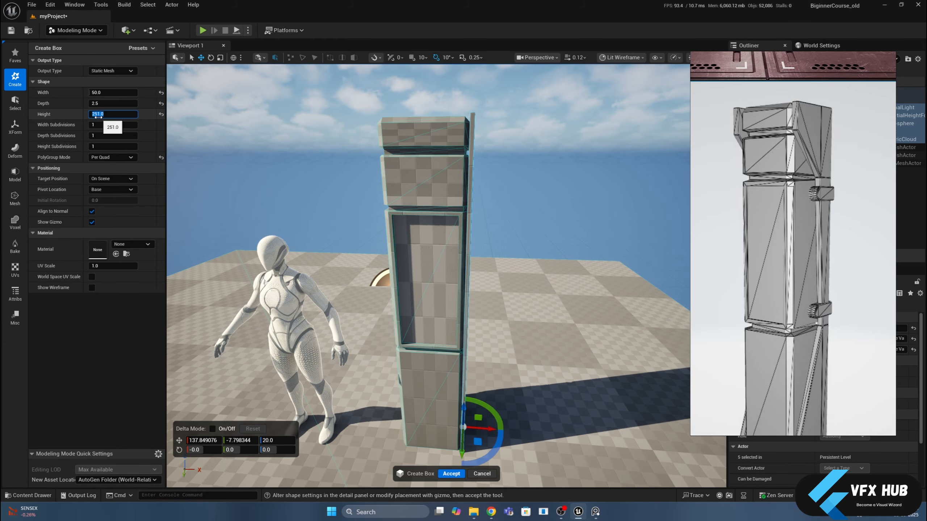
{"action": "left_click_drag", "start_coordinate": [474, 237], "coordinate": [450, 225], "text": "alt"}
{"action": "left_click", "coordinate": [451, 473]}
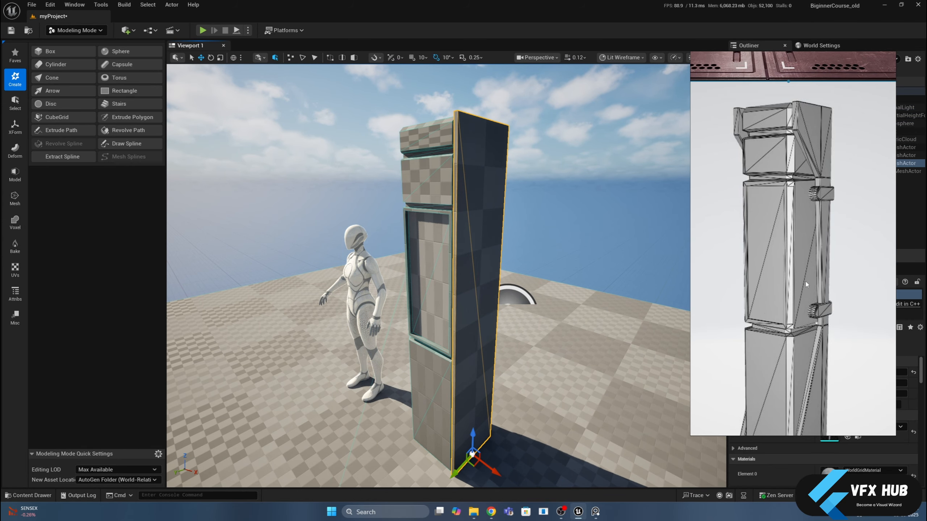
- Compare the side plate with the reference column from top to base, and delete the plate
{"action": "scroll", "coordinate": [806, 285], "scroll_direction": "down", "scroll_amount": 3}
{"action": "left_click", "coordinate": [798, 173]}
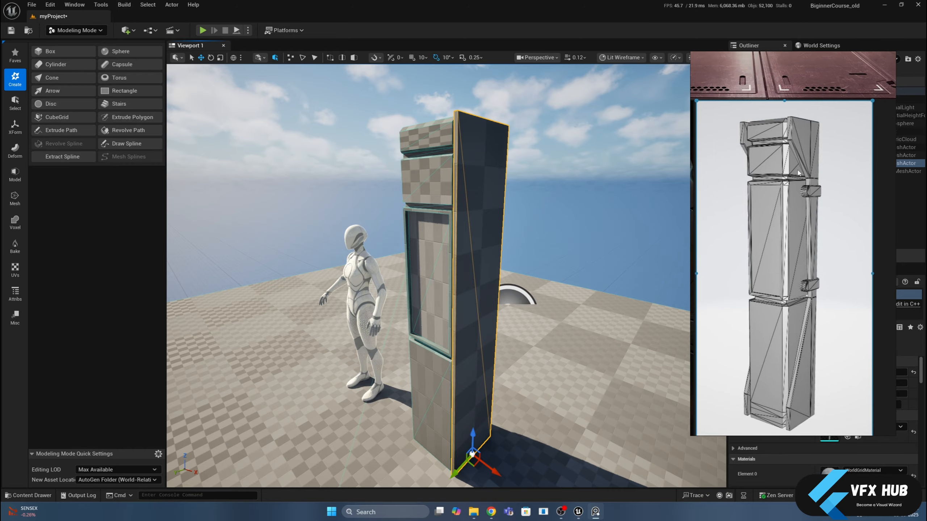
{"action": "scroll", "coordinate": [797, 173], "scroll_direction": "up", "scroll_amount": 2}
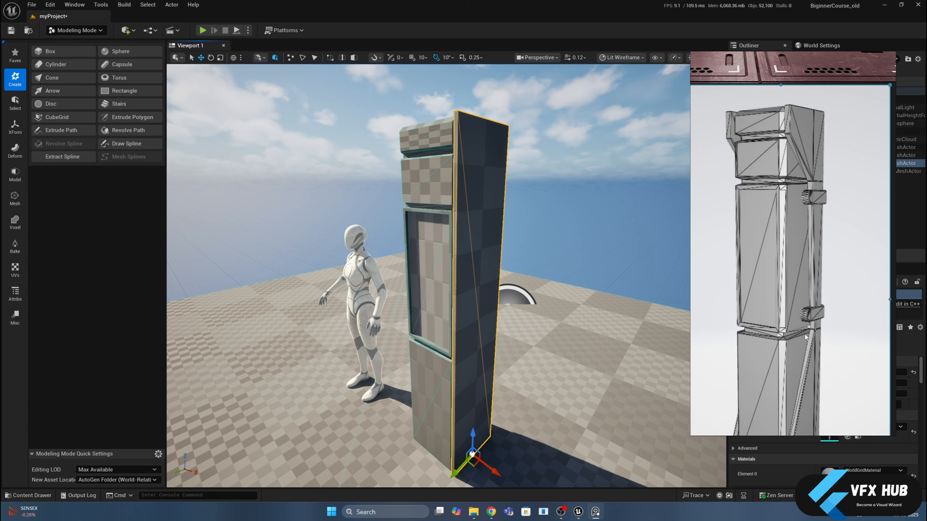
{"action": "scroll", "coordinate": [806, 336], "scroll_direction": "down", "scroll_amount": 3}
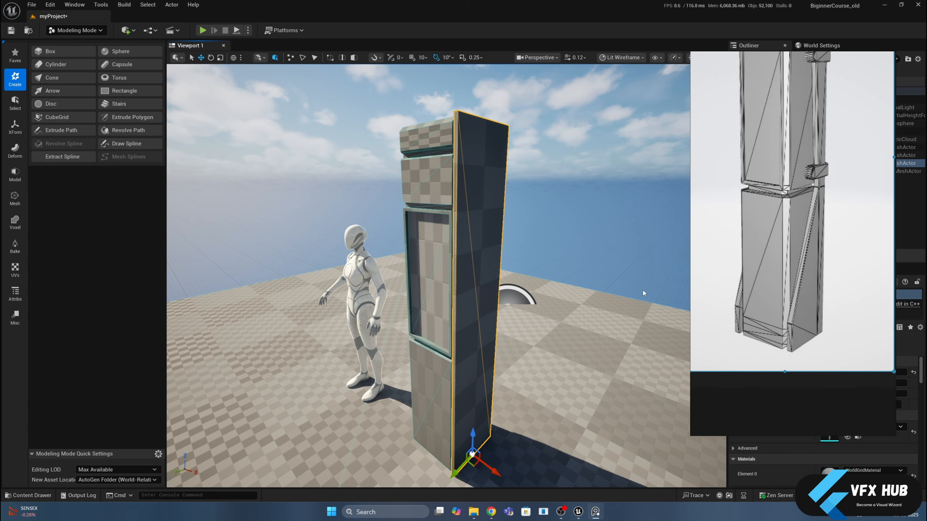
{"action": "left_click_drag", "start_coordinate": [575, 225], "coordinate": [554, 201], "text": "alt"}
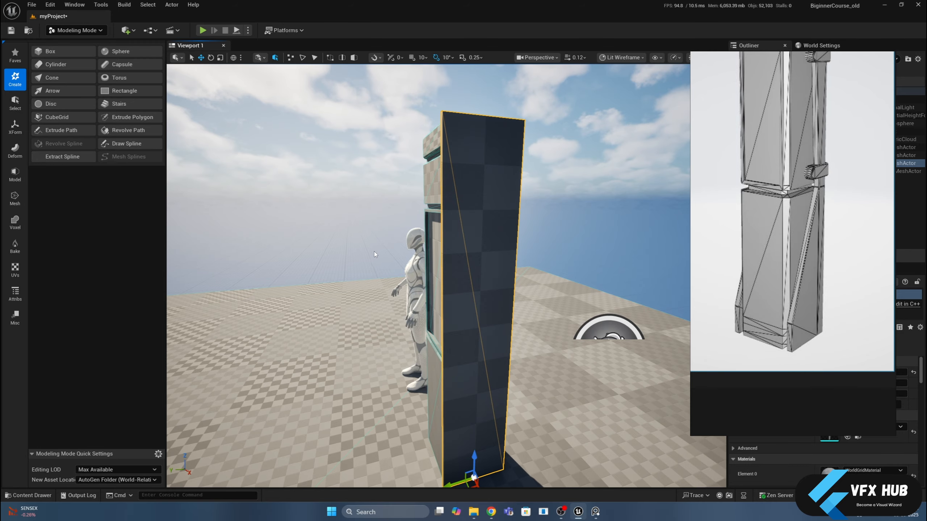
{"action": "left_click_drag", "start_coordinate": [374, 252], "coordinate": [488, 280], "text": "alt"}
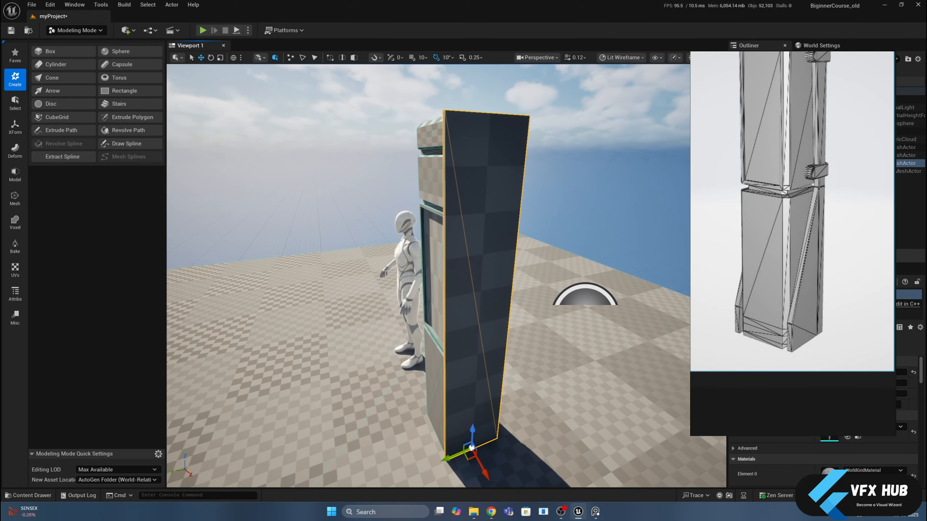
{"action": "key", "text": "Delete"}
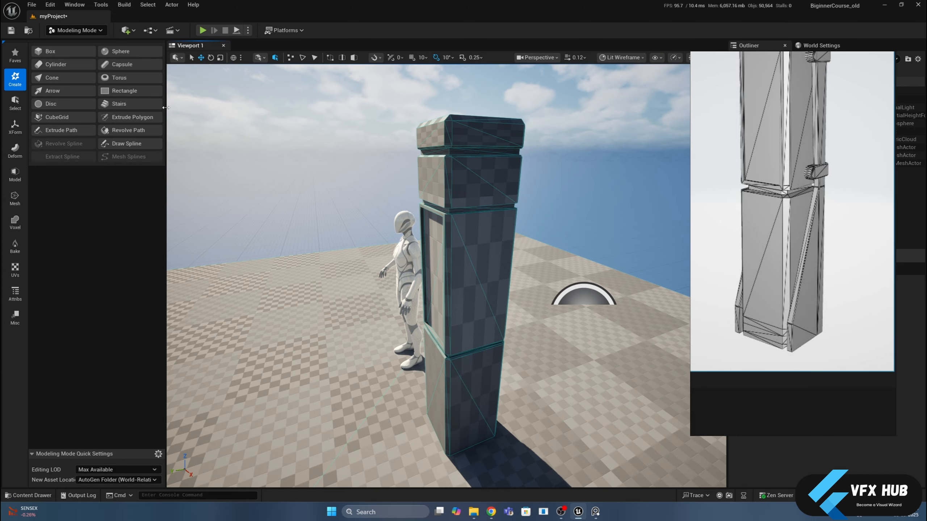
- Place a new 50 by 2.5 by 251 box beside the column's base with World Space UV Scale enabled
{"action": "left_click", "coordinate": [51, 51]}
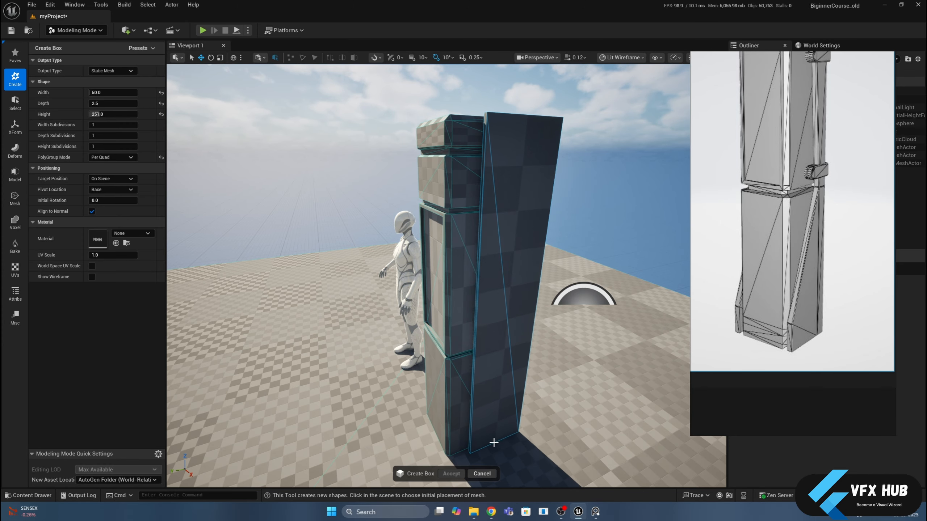
{"action": "left_click", "coordinate": [476, 449]}
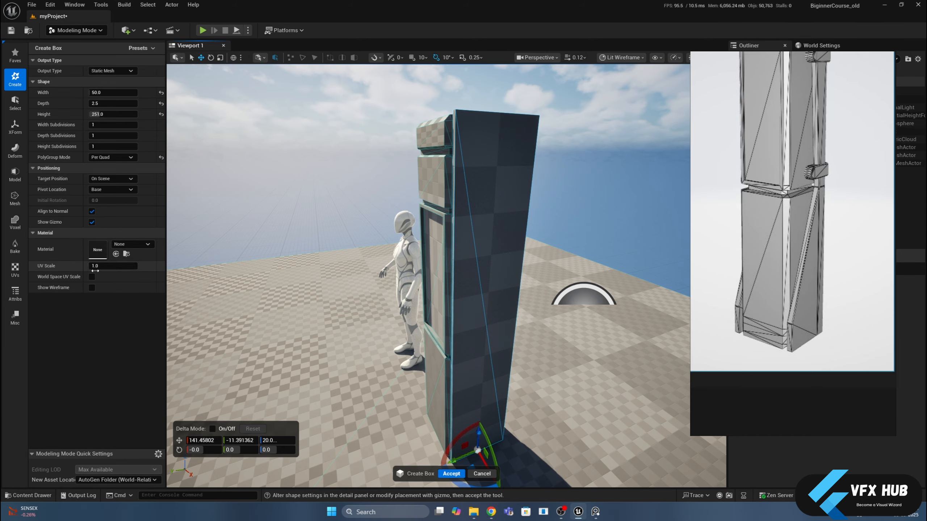
{"action": "left_click", "coordinate": [92, 276]}
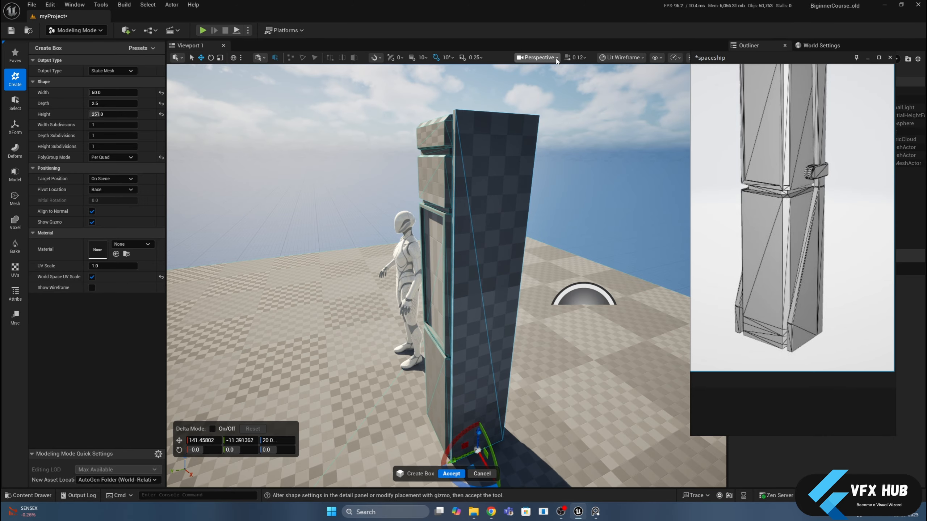
- Align the new plate with the column in the Front view at Y about -8.2, and accept the box
{"action": "left_click", "coordinate": [537, 57]}
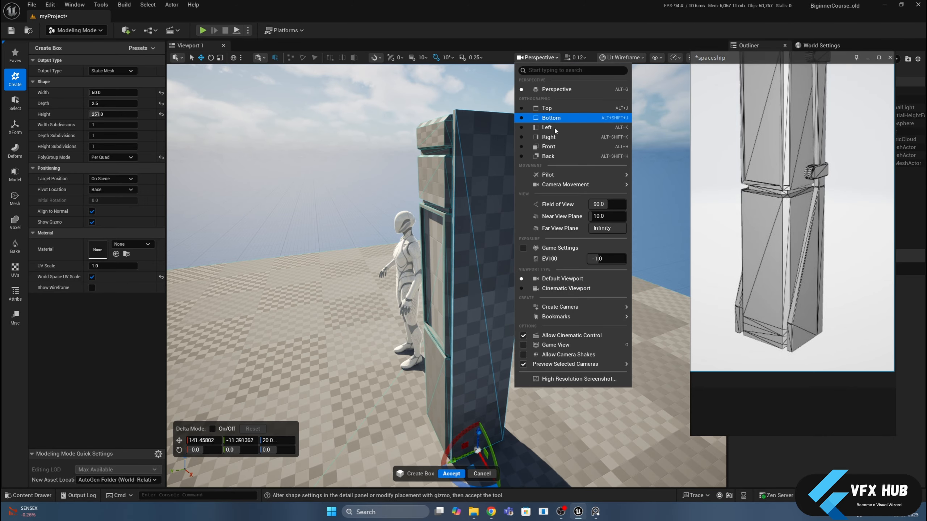
{"action": "left_click", "coordinate": [550, 147]}
{"action": "right_click_drag", "start_coordinate": [605, 247], "coordinate": [595, 216]}
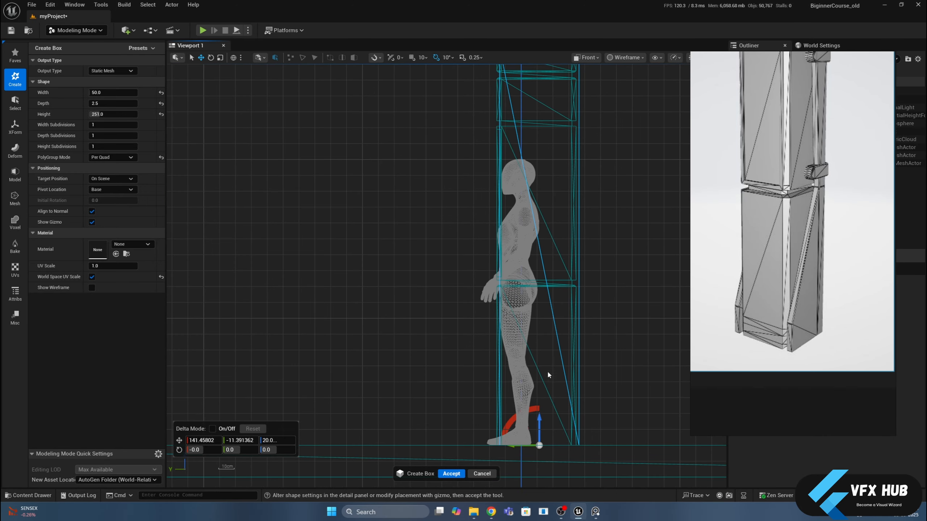
{"action": "left_click_drag", "start_coordinate": [514, 445], "coordinate": [509, 447]}
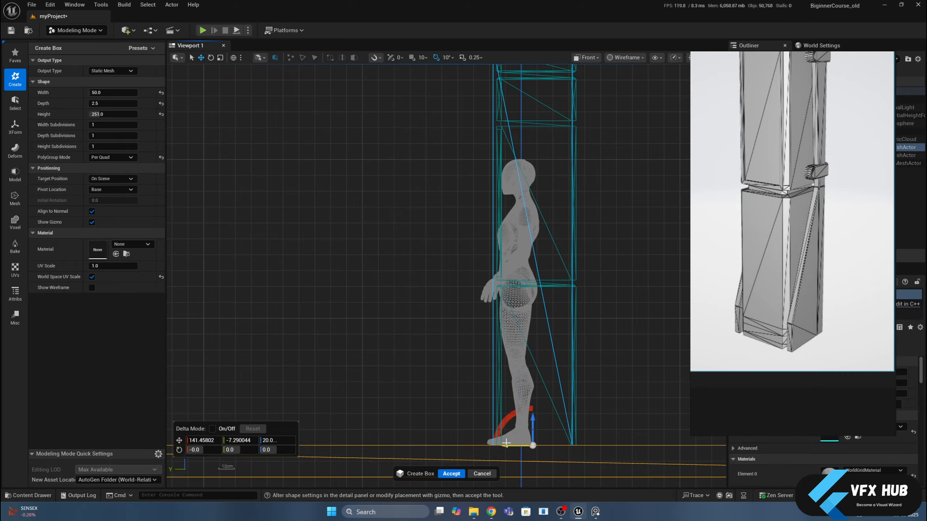
{"action": "left_click_drag", "start_coordinate": [505, 446], "coordinate": [508, 446]}
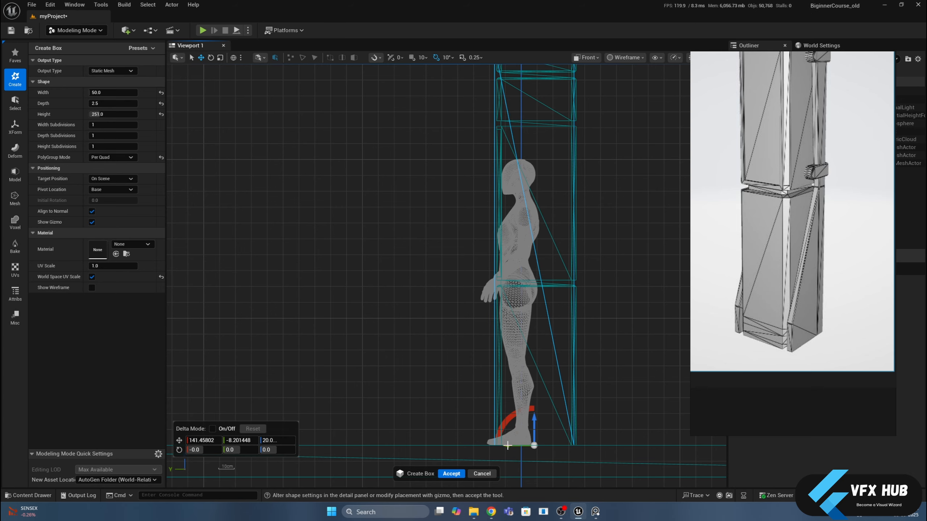
{"action": "left_click", "coordinate": [586, 57]}
{"action": "left_click", "coordinate": [620, 91]}
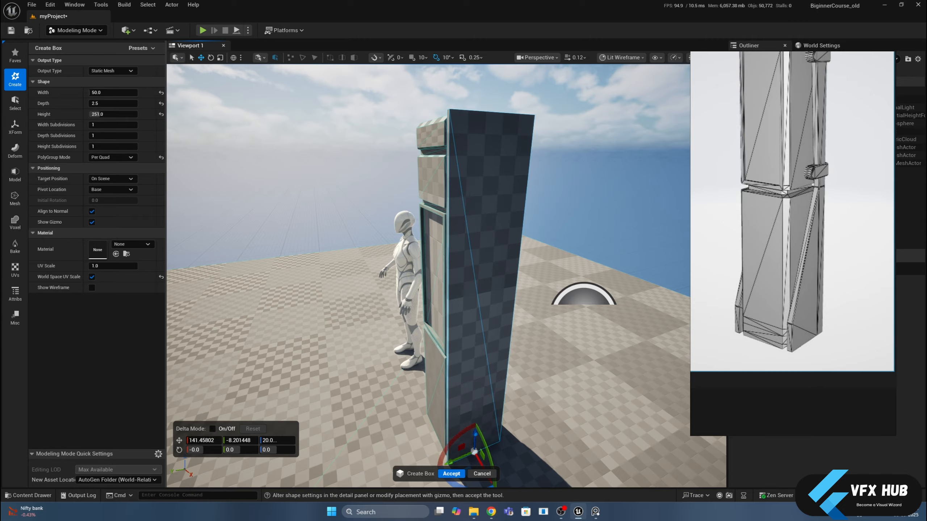
{"action": "left_click", "coordinate": [451, 473]}
- Move the side plate along X toward the column's side, fine-tuning the narrow gap in the Top view
{"action": "left_click", "coordinate": [600, 204]}
{"action": "left_click_drag", "start_coordinate": [600, 203], "coordinate": [517, 173], "text": "alt"}
{"action": "left_click", "coordinate": [460, 284]}
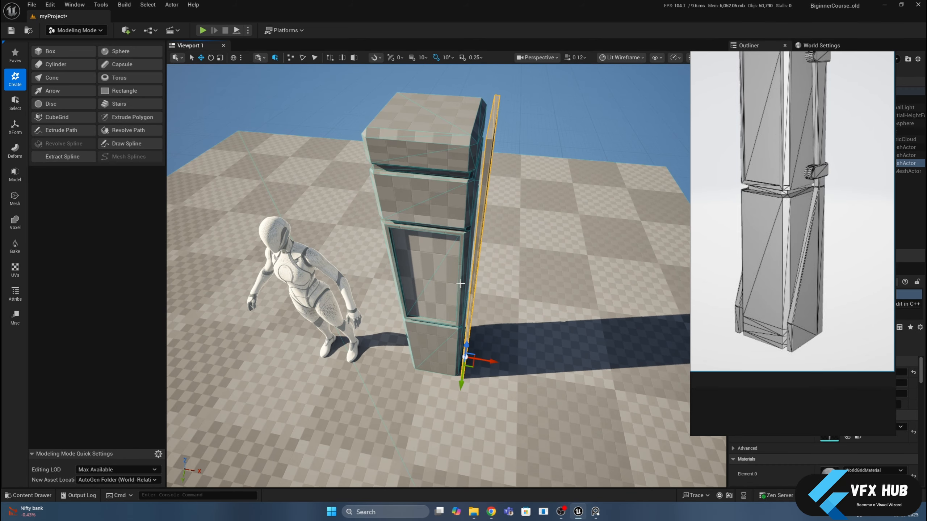
{"action": "left_click_drag", "start_coordinate": [486, 360], "coordinate": [482, 360]}
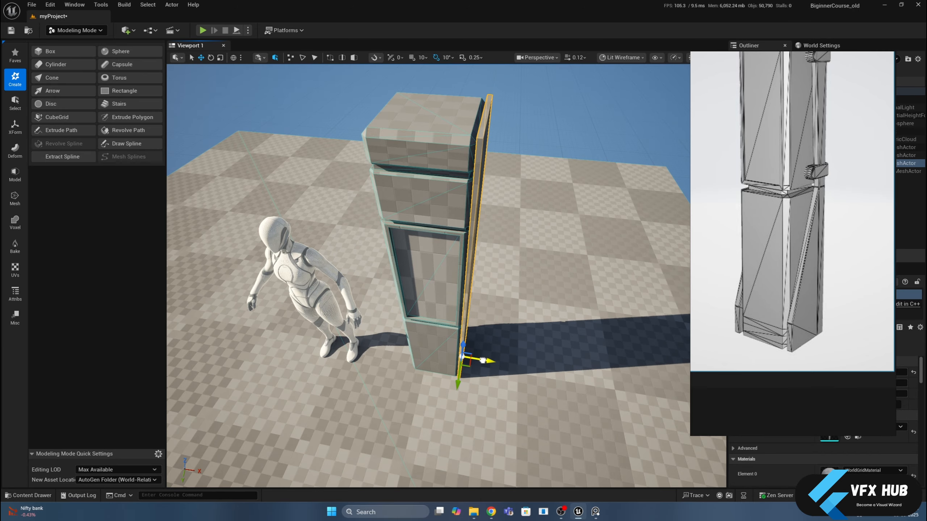
{"action": "left_click_drag", "start_coordinate": [554, 249], "coordinate": [560, 268], "text": "alt"}
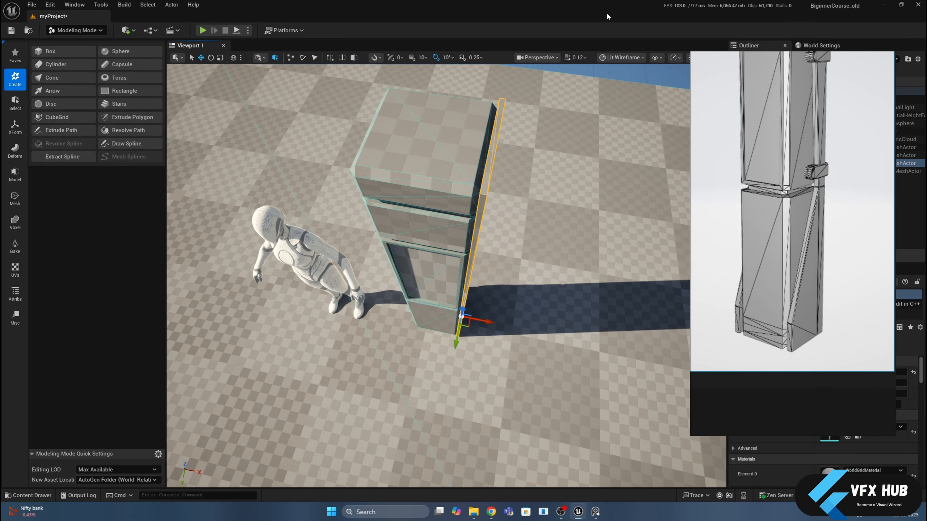
{"action": "left_click", "coordinate": [556, 57]}
{"action": "left_click", "coordinate": [540, 109]}
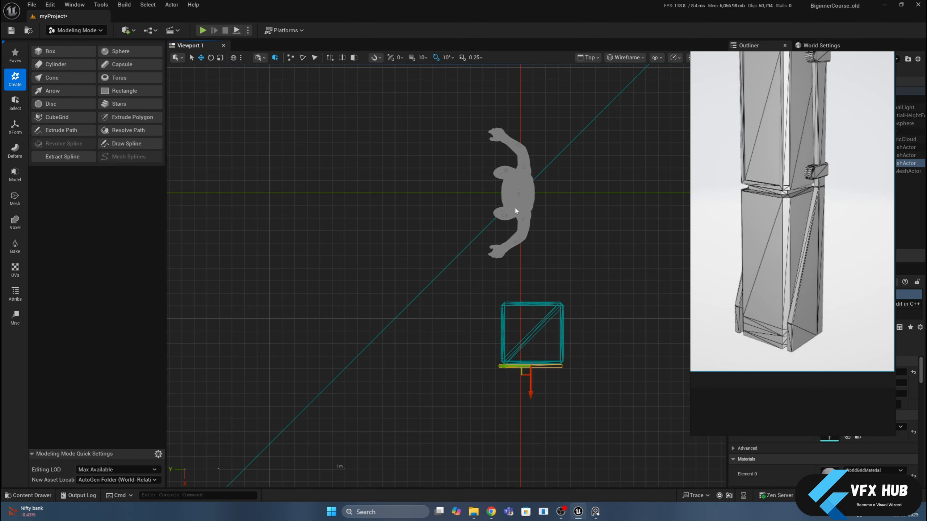
{"action": "scroll", "coordinate": [537, 241], "scroll_direction": "up", "scroll_amount": 6}
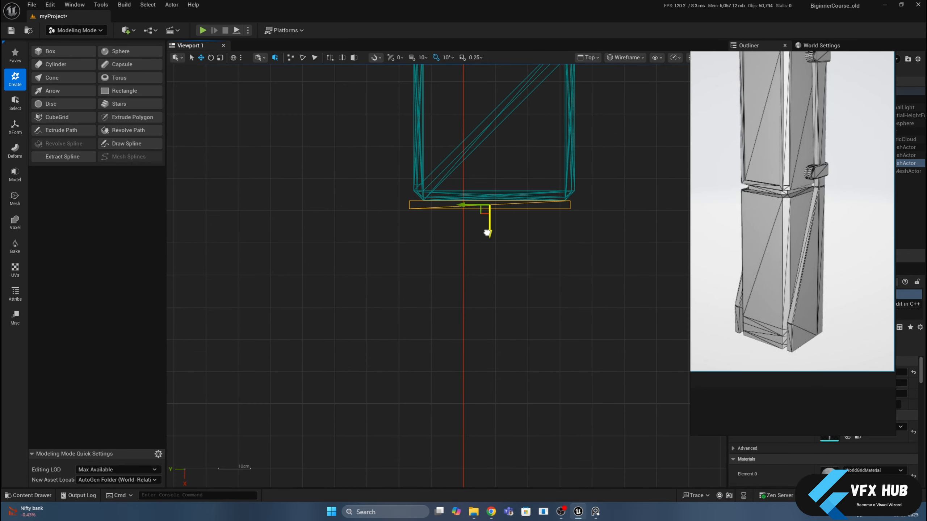
- Insert four evenly spaced horizontal edge loops across the side plate in PolyGroup Edit, viewed in Perspective
{"action": "left_click", "coordinate": [586, 59]}
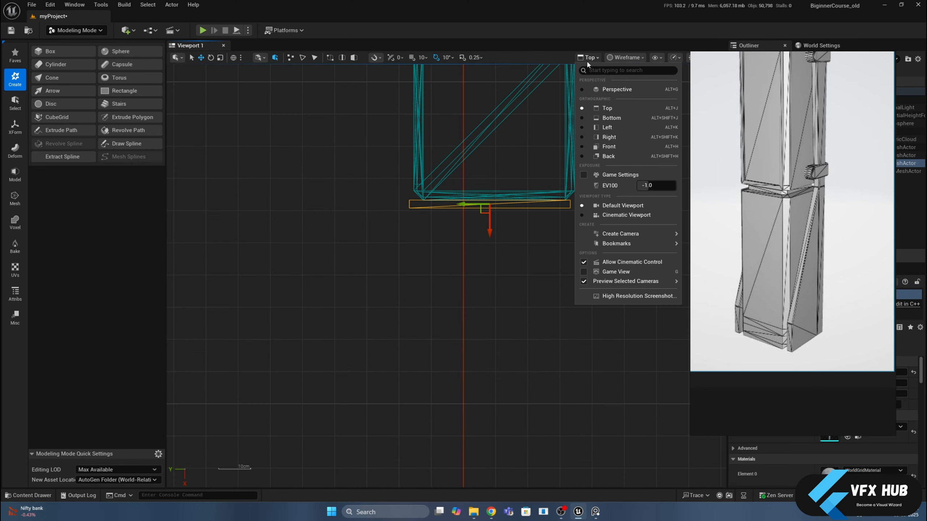
{"action": "left_click", "coordinate": [598, 90]}
{"action": "left_click_drag", "start_coordinate": [497, 216], "coordinate": [413, 179], "text": "alt"}
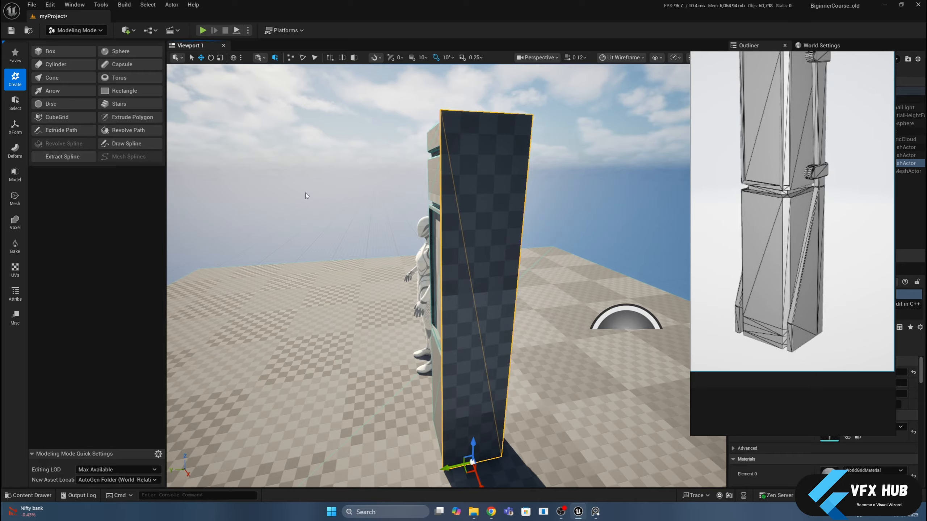
{"action": "left_click", "coordinate": [15, 174]}
{"action": "left_click", "coordinate": [58, 56]}
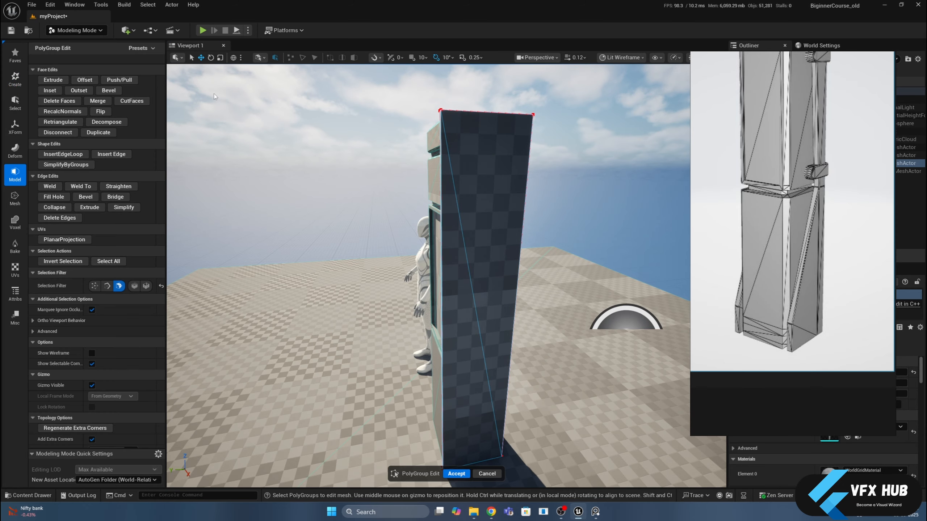
{"action": "left_click", "coordinate": [58, 153]}
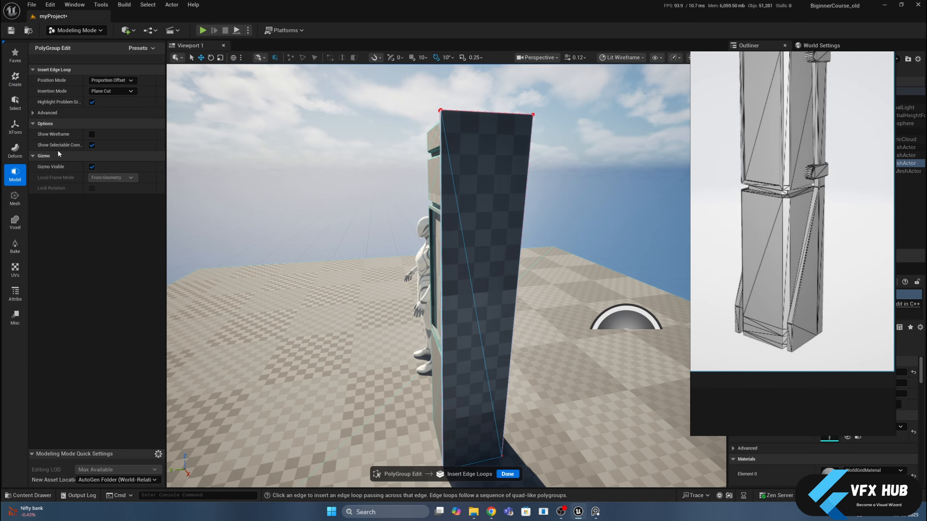
{"action": "left_click", "coordinate": [125, 82]}
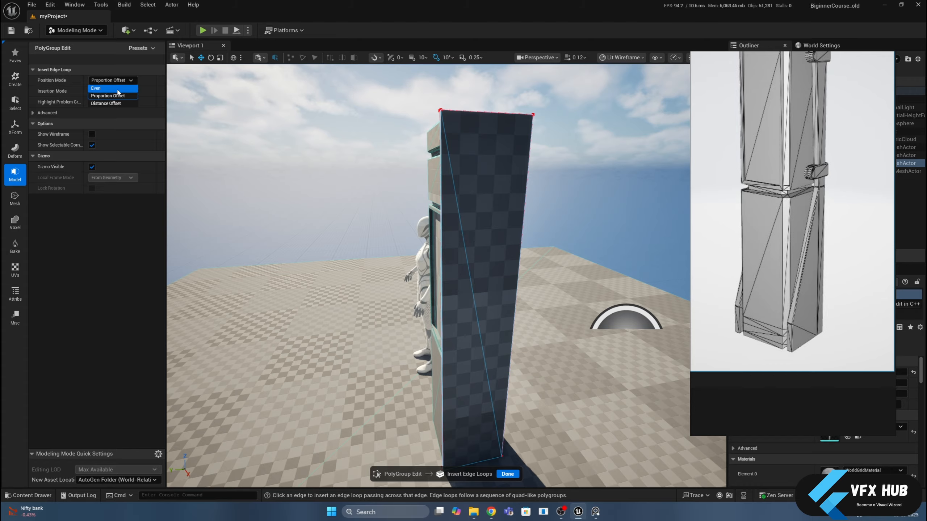
{"action": "left_click", "coordinate": [118, 89]}
{"action": "left_click", "coordinate": [109, 101]}
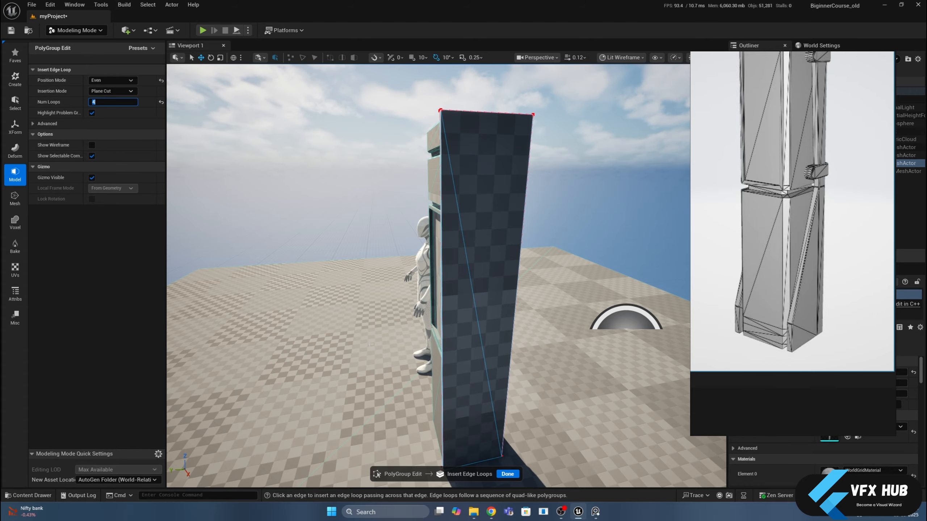
{"action": "left_click", "coordinate": [445, 298]}
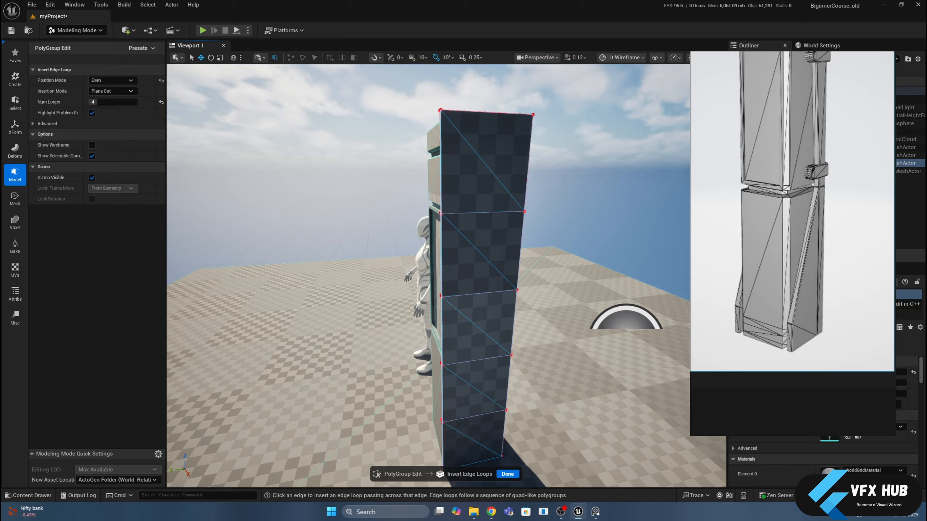
- Finish the edge loops, select the side plate's uppermost inserted loop by its vertices, and raise it to Z about 255
{"action": "left_click_drag", "start_coordinate": [444, 298], "coordinate": [555, 279], "text": "alt"}
{"action": "left_click_drag", "start_coordinate": [489, 431], "coordinate": [333, 439], "text": "alt"}
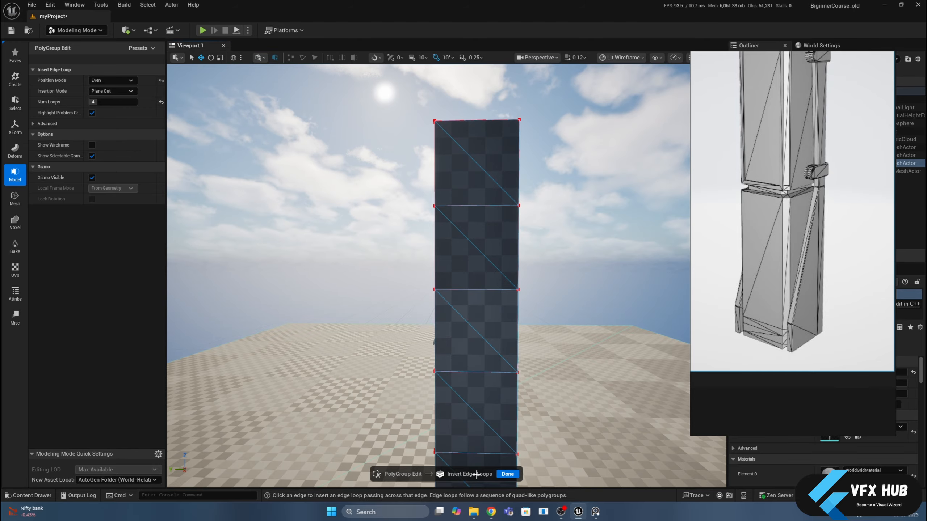
{"action": "left_click", "coordinate": [508, 474]}
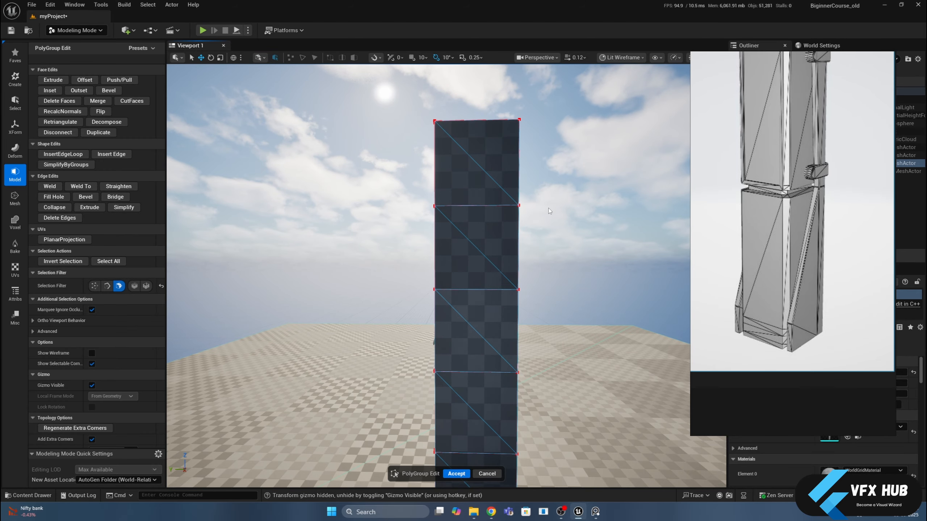
{"action": "left_click", "coordinate": [94, 286]}
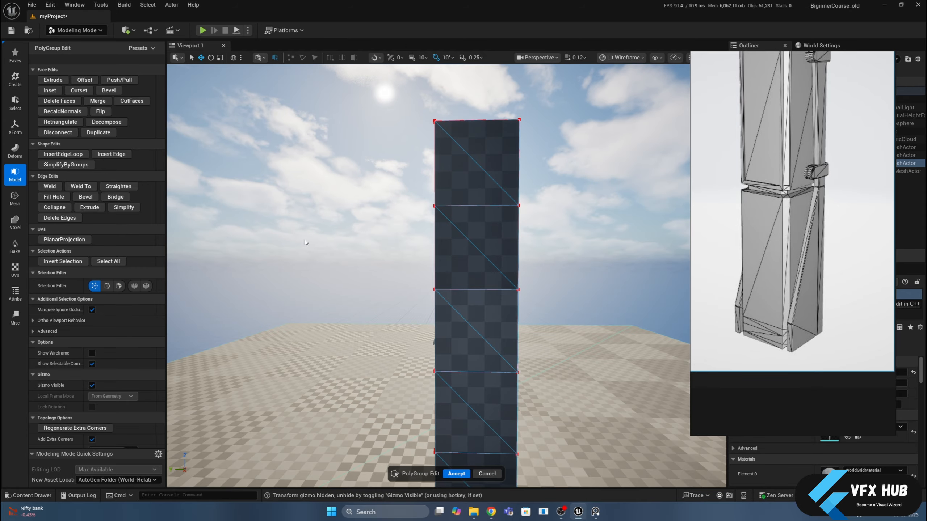
{"action": "left_click_drag", "start_coordinate": [368, 195], "coordinate": [693, 182]}
{"action": "middle_click_drag", "start_coordinate": [823, 66], "coordinate": [825, 149]}
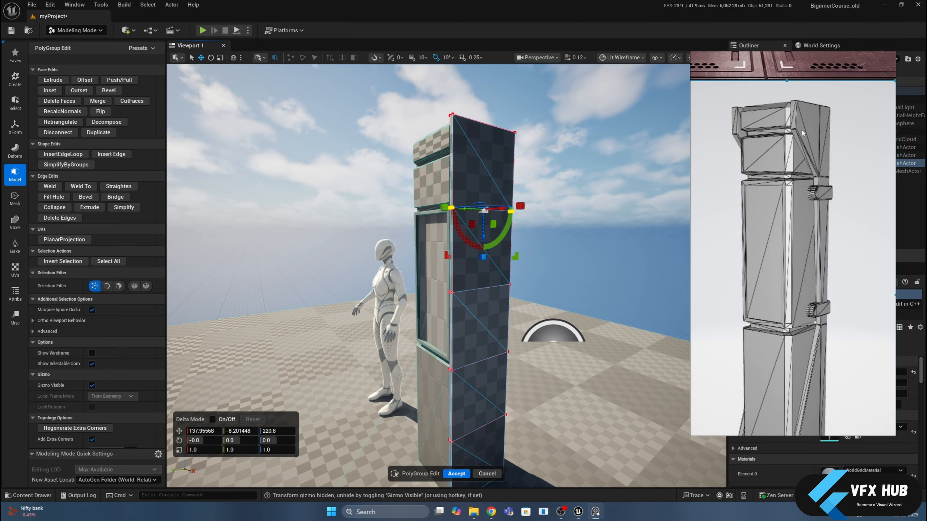
{"action": "left_click_drag", "start_coordinate": [621, 170], "coordinate": [552, 198], "text": "alt"}
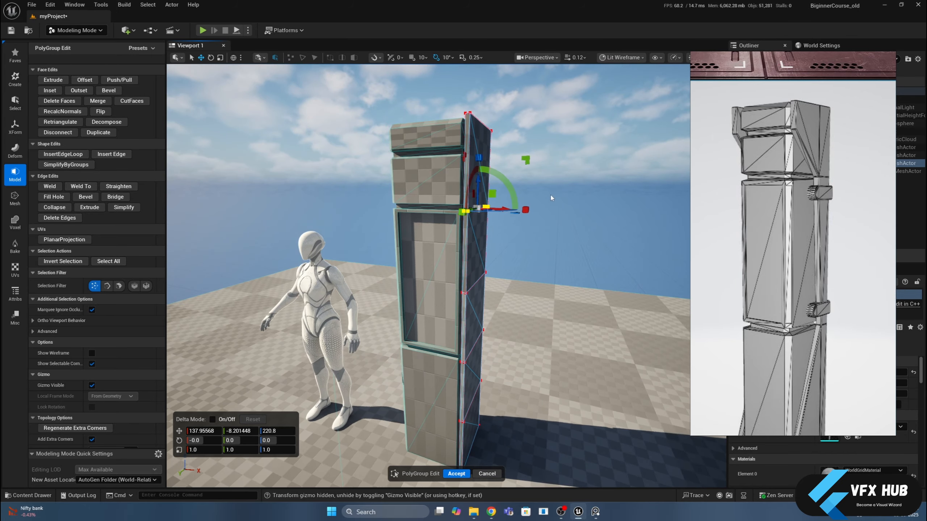
{"action": "left_click_drag", "start_coordinate": [478, 188], "coordinate": [479, 131]}
{"action": "key", "text": "f"}
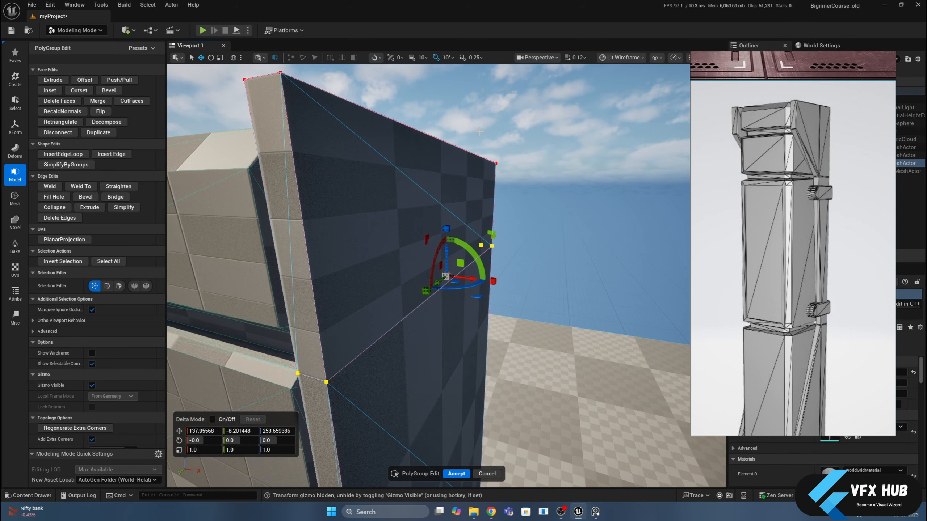
{"action": "left_click_drag", "start_coordinate": [459, 245], "coordinate": [521, 224], "text": "alt"}
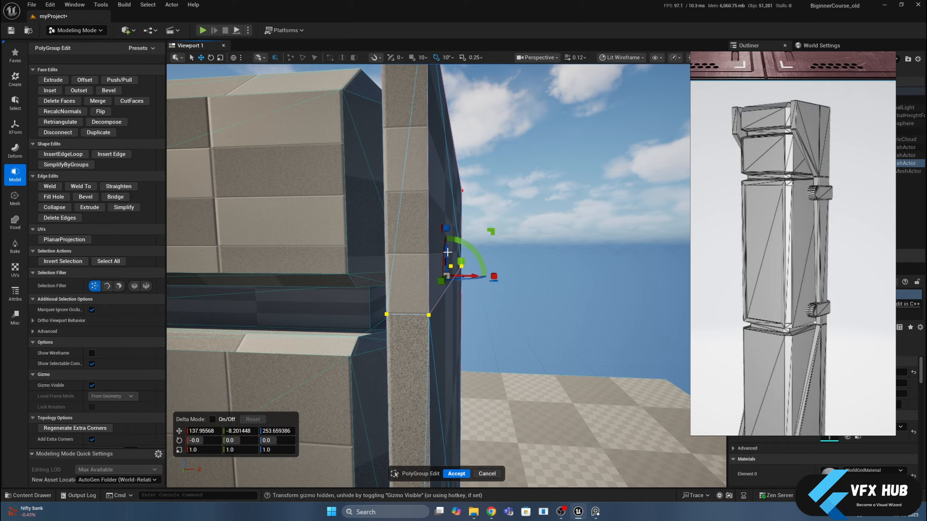
{"action": "left_click_drag", "start_coordinate": [447, 251], "coordinate": [446, 242]}
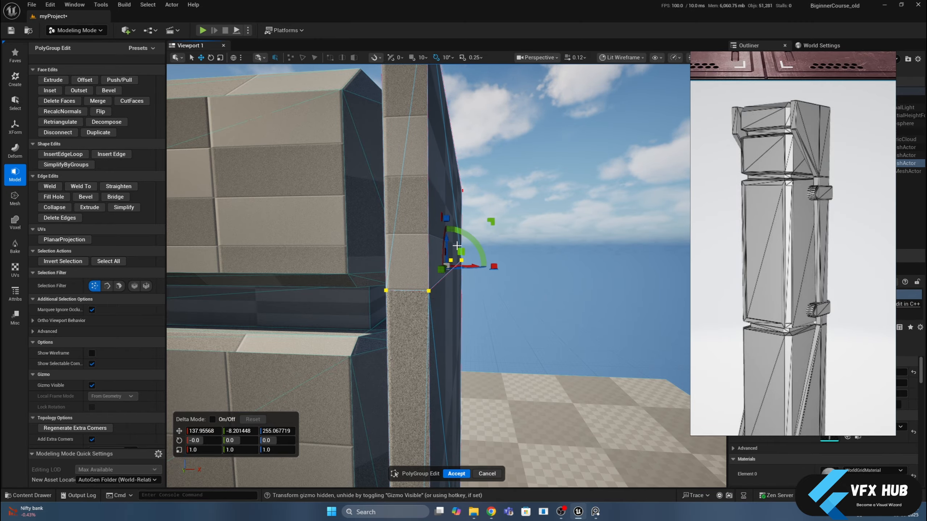
- Select the plate's second loop from above and raise it to Z about 222.75, level with the groove above the column's recessed panel
{"action": "scroll", "coordinate": [457, 246], "scroll_direction": "down", "scroll_amount": 6}
{"action": "middle_click_drag", "start_coordinate": [457, 246], "coordinate": [463, 175]}
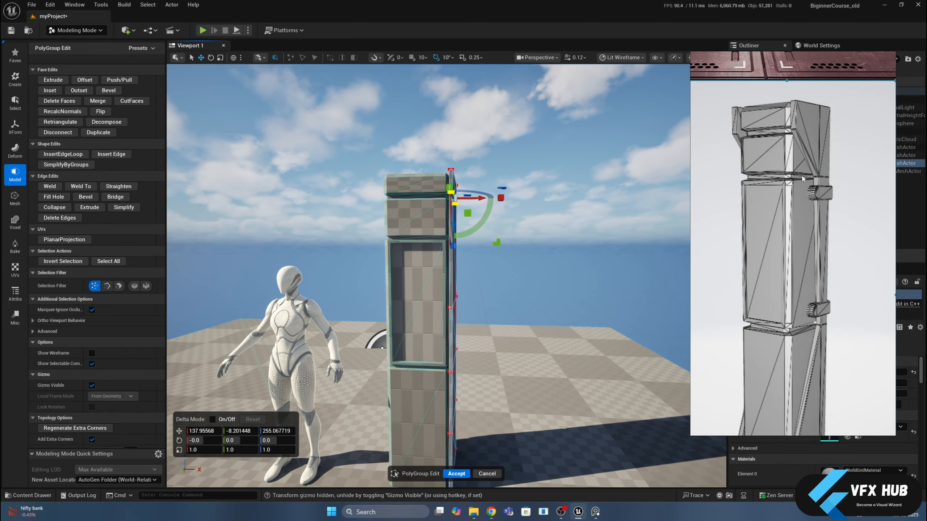
{"action": "left_click_drag", "start_coordinate": [511, 264], "coordinate": [454, 186]}
{"action": "scroll", "coordinate": [455, 301], "scroll_direction": "up", "scroll_amount": 3}
{"action": "scroll", "coordinate": [453, 193], "scroll_direction": "up", "scroll_amount": 4}
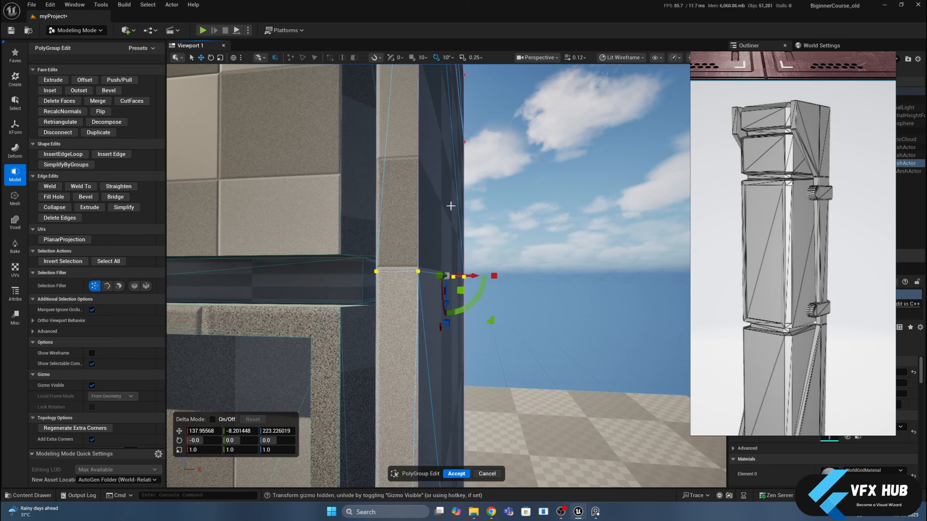
{"action": "left_click_drag", "start_coordinate": [447, 296], "coordinate": [448, 299]}
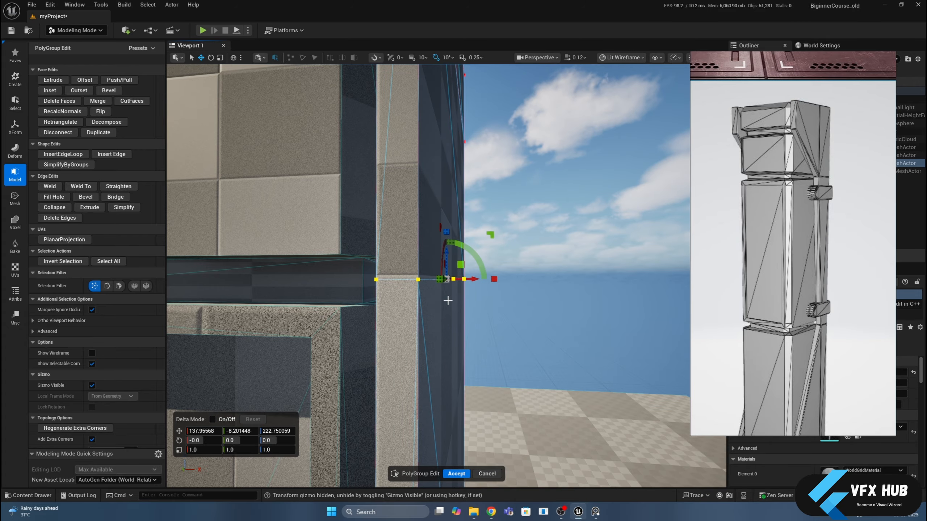
- Raise the plate's third loop to Z about 121.6, level with the groove below the column's recessed panel
{"action": "scroll", "coordinate": [447, 299], "scroll_direction": "down", "scroll_amount": 5}
{"action": "middle_click_drag", "start_coordinate": [471, 349], "coordinate": [471, 352]}
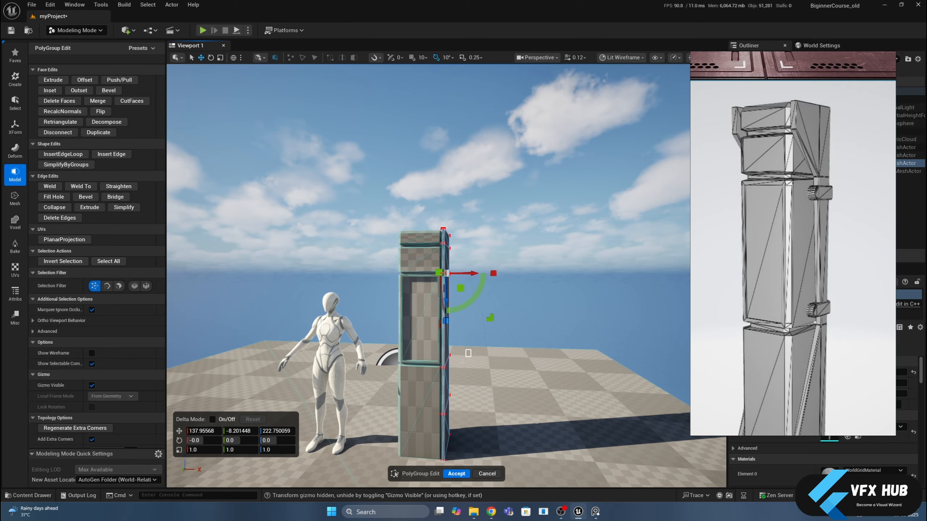
{"action": "left_click_drag", "start_coordinate": [465, 357], "coordinate": [431, 379]}
{"action": "key", "text": "f"}
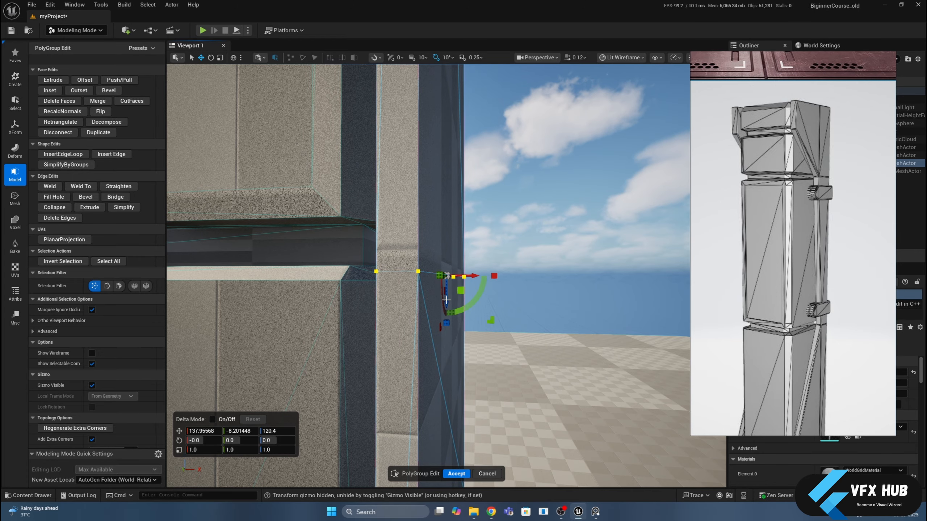
{"action": "left_click_drag", "start_coordinate": [446, 299], "coordinate": [445, 292]}
{"action": "scroll", "coordinate": [444, 292], "scroll_direction": "down", "scroll_amount": 10}
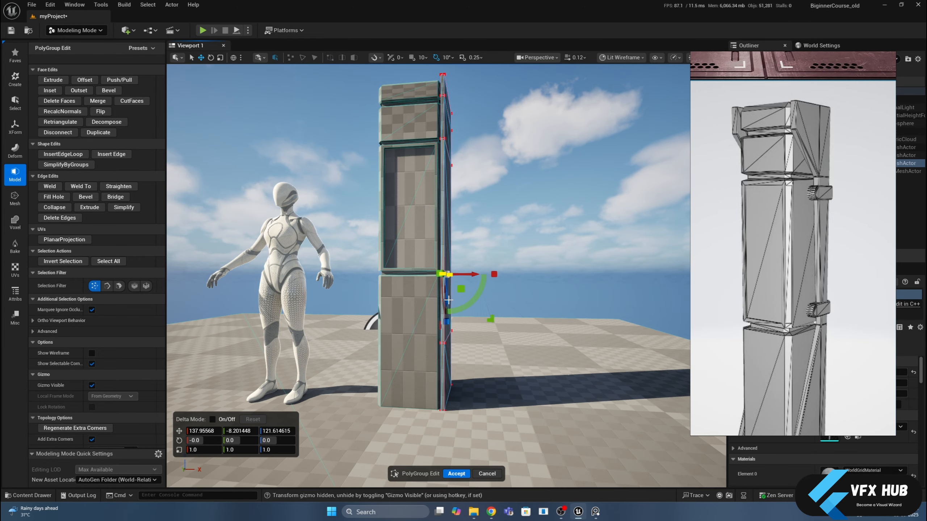
- Lower the plate's lowest loop to Z about 36 near the column's base and clear the vertex selection
{"action": "left_click_drag", "start_coordinate": [485, 322], "coordinate": [416, 346], "text": "alt"}
{"action": "left_click", "coordinate": [485, 322]}
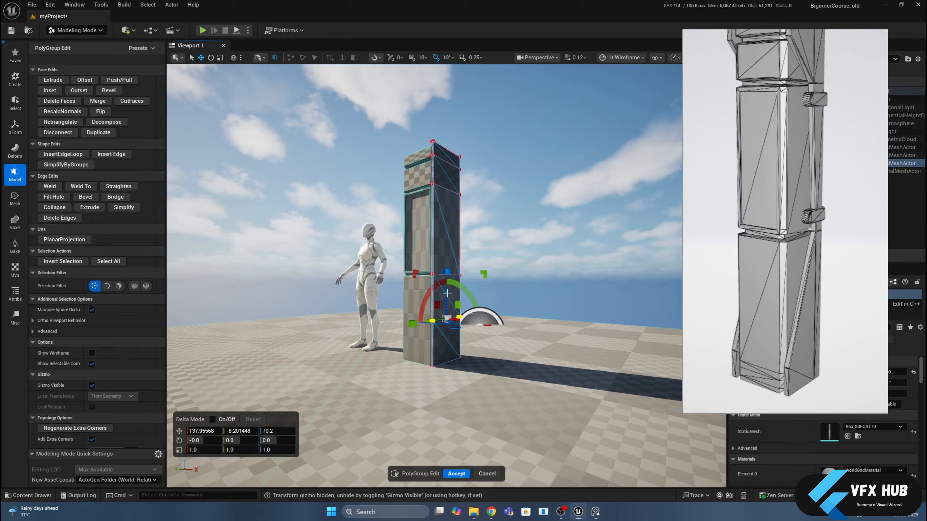
{"action": "left_click_drag", "start_coordinate": [446, 293], "coordinate": [394, 322]}
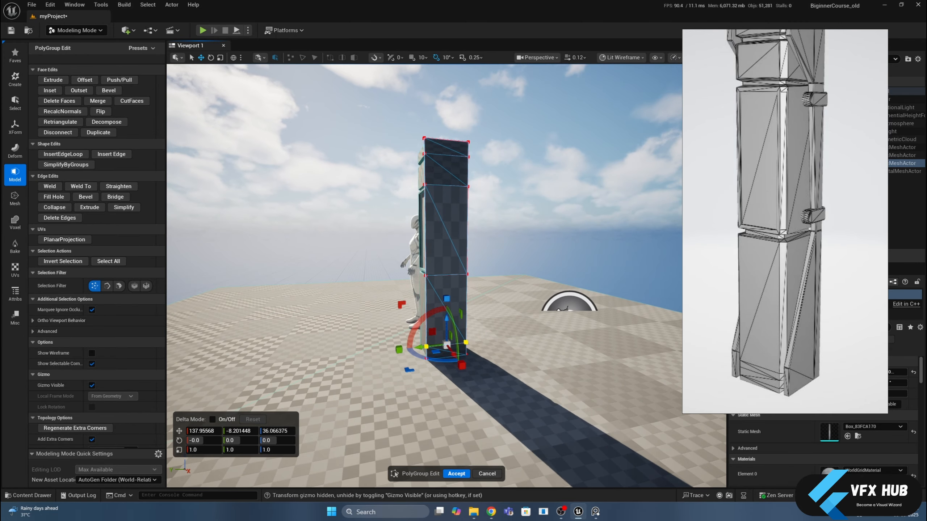
{"action": "scroll", "coordinate": [743, 189], "scroll_direction": "down", "scroll_amount": 2}
{"action": "left_click", "coordinate": [554, 196]}
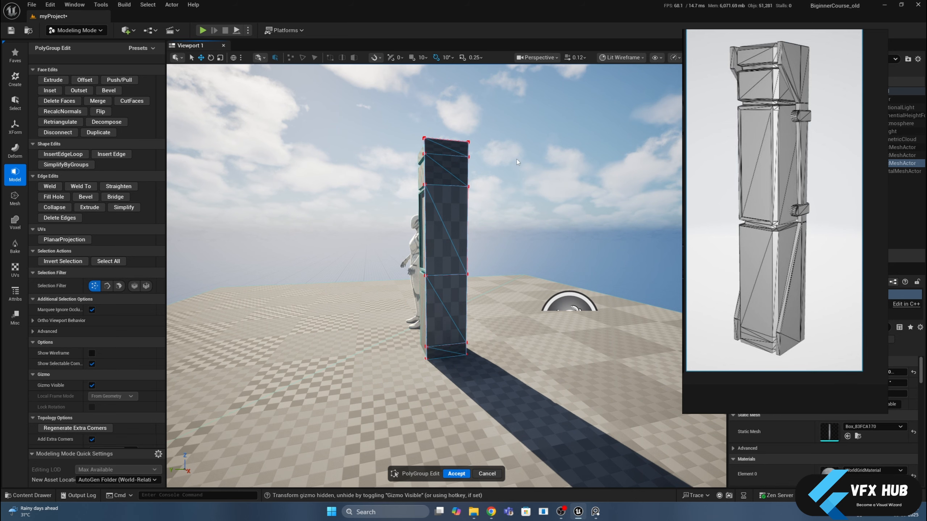
- Move the front vertices of the plate's two middle loops back along Y to about -25.8, narrowing the plate's middle section
{"action": "left_click_drag", "start_coordinate": [554, 197], "coordinate": [543, 201], "text": "alt"}
{"action": "left_click_drag", "start_coordinate": [404, 200], "coordinate": [445, 309], "text": "alt"}
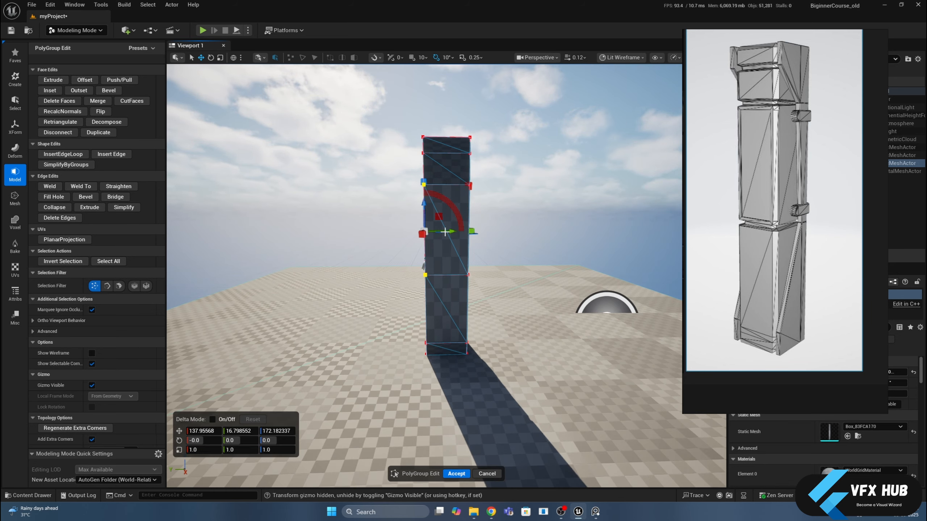
{"action": "left_click_drag", "start_coordinate": [447, 231], "coordinate": [483, 232]}
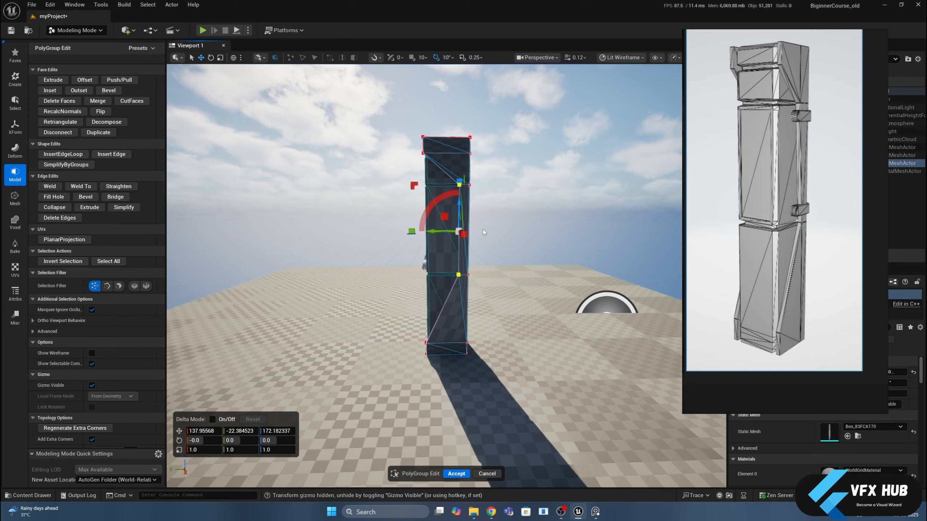
{"action": "scroll", "coordinate": [484, 231], "scroll_direction": "up", "scroll_amount": 5}
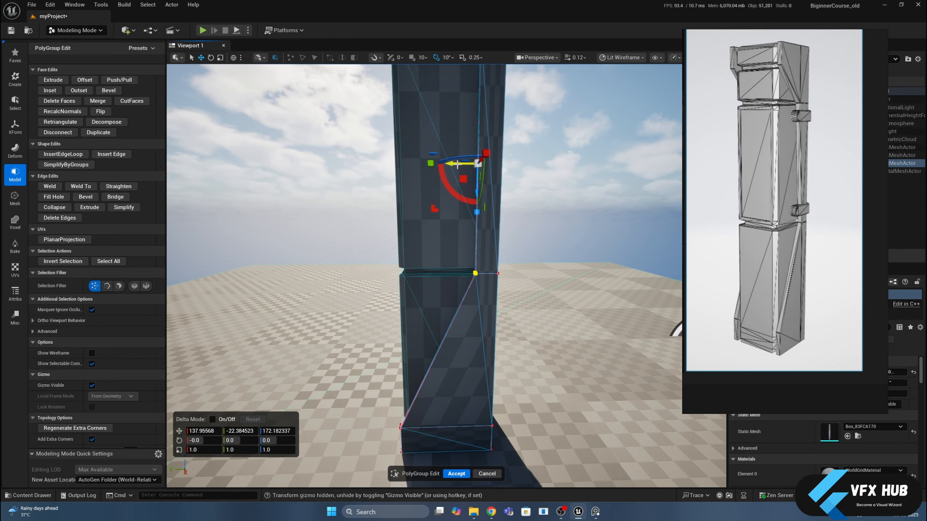
{"action": "left_click_drag", "start_coordinate": [457, 164], "coordinate": [464, 165]}
- Deselect the lower front vertices, shift the upper ones forward to Y about -22.1, and accept the PolyGroup edit
{"action": "mouse_move", "coordinate": [534, 174]}
{"action": "right_mouse_down"}
{"action": "mouse_move", "coordinate": [525, 223]}
{"action": "mouse_move", "coordinate": [536, 161]}
{"action": "right_mouse_up"}
{"action": "left_click_drag", "start_coordinate": [532, 277], "coordinate": [439, 343], "text": "ctrl"}
{"action": "middle_click_drag", "start_coordinate": [532, 211], "coordinate": [528, 153]}
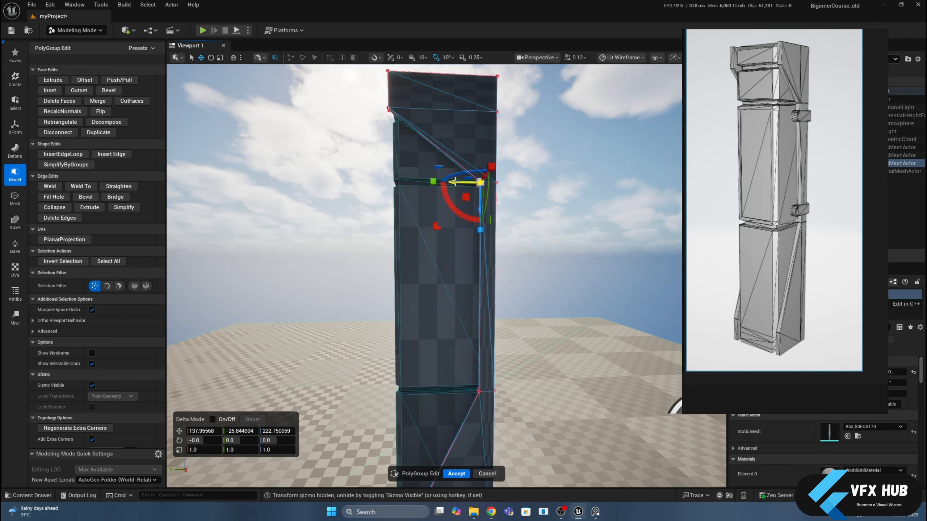
{"action": "left_click_drag", "start_coordinate": [455, 182], "coordinate": [447, 182]}
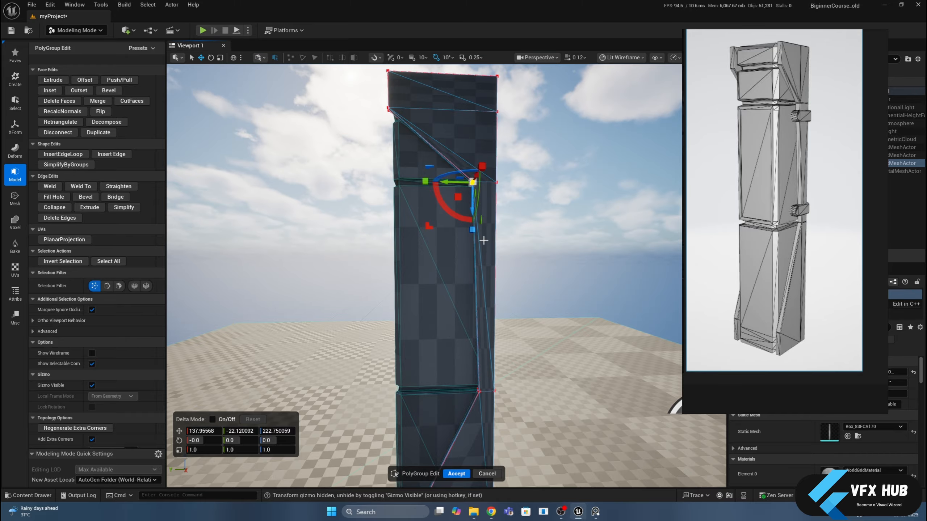
{"action": "left_click_drag", "start_coordinate": [484, 240], "coordinate": [509, 252], "text": "alt"}
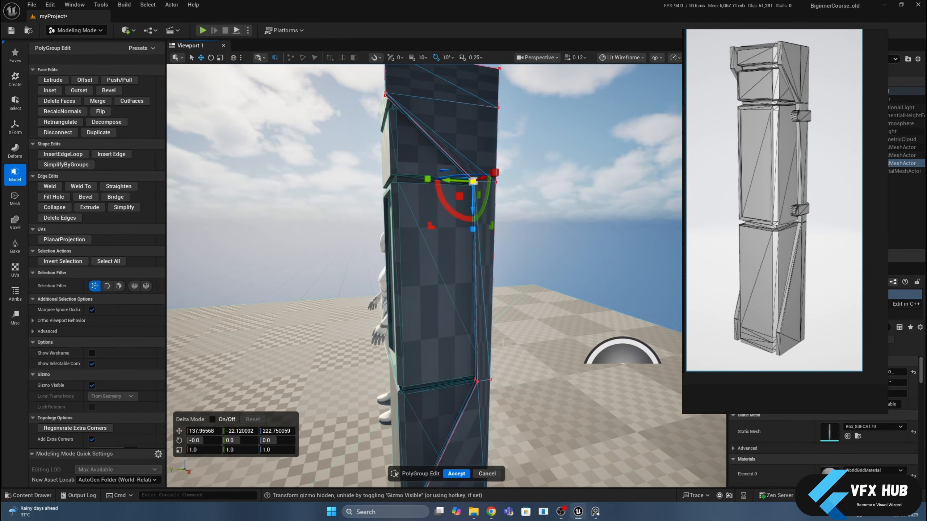
{"action": "left_click", "coordinate": [456, 473]}
{"action": "scroll", "coordinate": [562, 248], "scroll_direction": "down", "scroll_amount": 5}
{"action": "left_click", "coordinate": [563, 234]}
{"action": "left_click_drag", "start_coordinate": [563, 234], "coordinate": [491, 239], "text": "alt"}
{"action": "scroll", "coordinate": [491, 256], "scroll_direction": "up", "scroll_amount": 3}
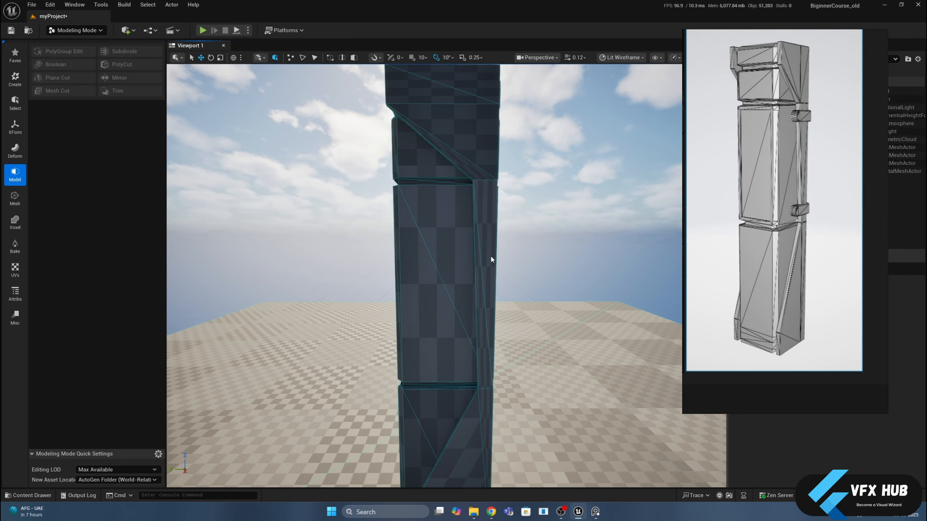
- Place a new box at the foot of the side plate with width 20, depth 5 and height 5
{"action": "left_click", "coordinate": [15, 78]}
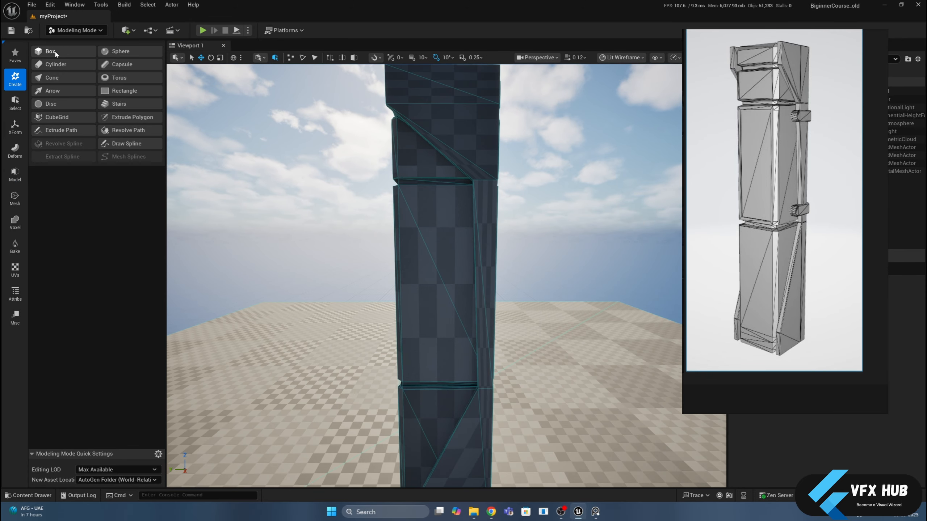
{"action": "left_click", "coordinate": [51, 53]}
{"action": "scroll", "coordinate": [226, 219], "scroll_direction": "down", "scroll_amount": 5}
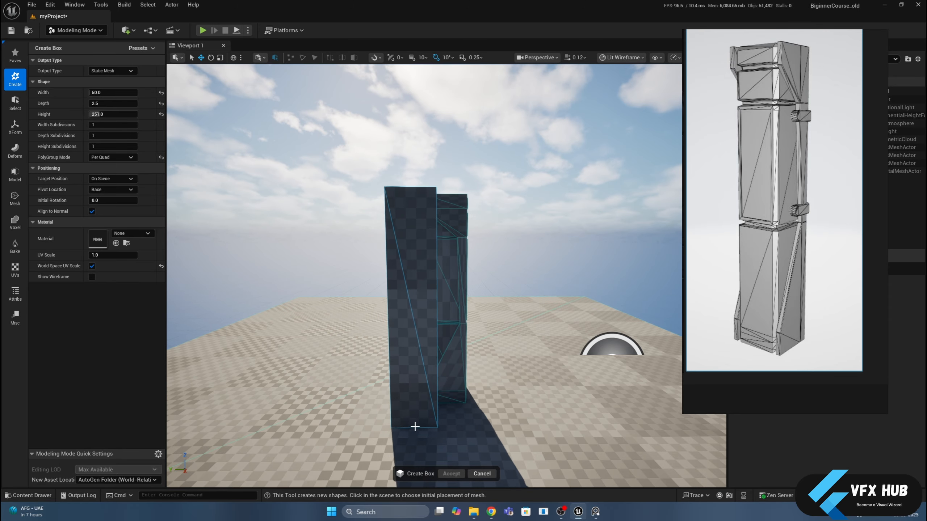
{"action": "left_click", "coordinate": [441, 417]}
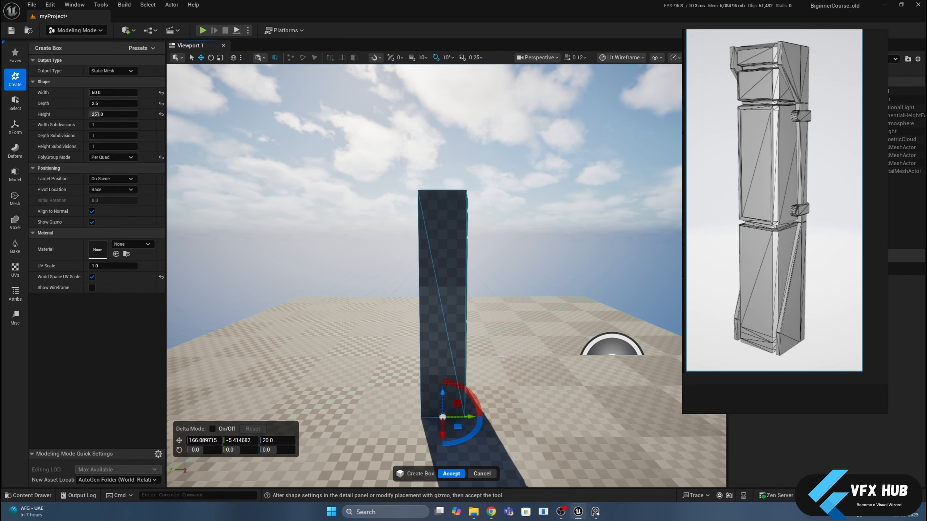
{"action": "left_click_drag", "start_coordinate": [441, 417], "coordinate": [498, 349], "text": "alt"}
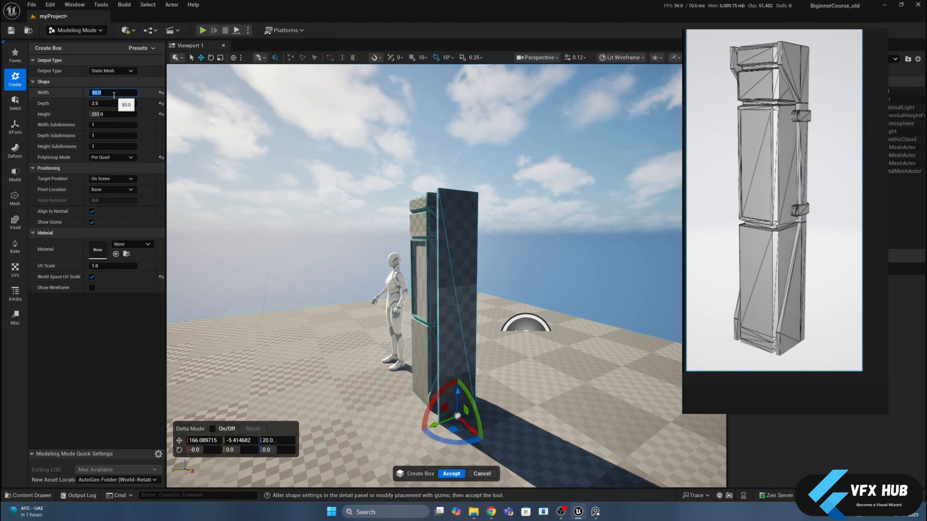
{"action": "key", "text": "Return"}
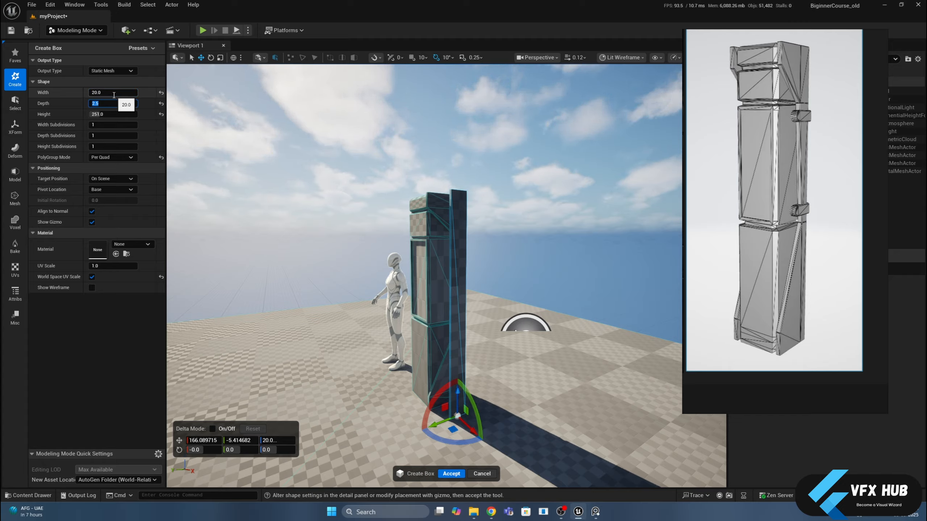
{"action": "key", "text": "Tab"}
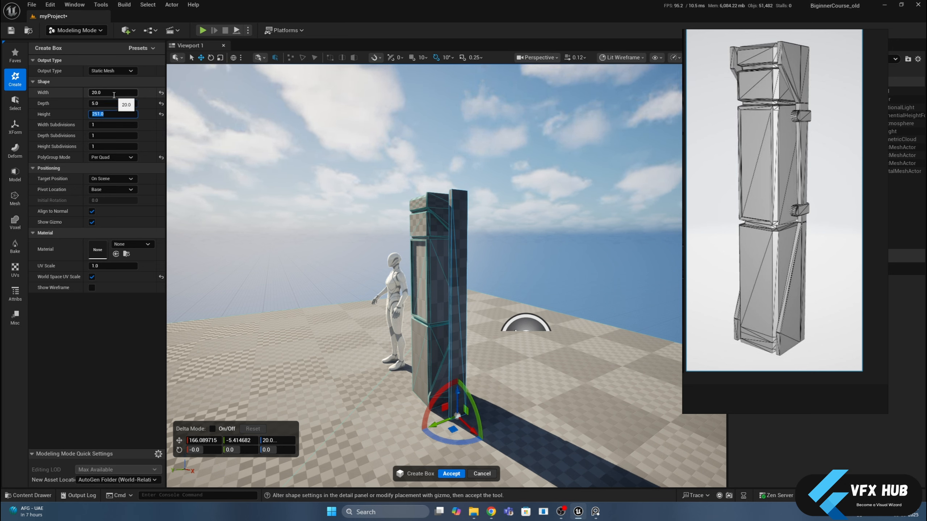
{"action": "key", "text": "Return"}
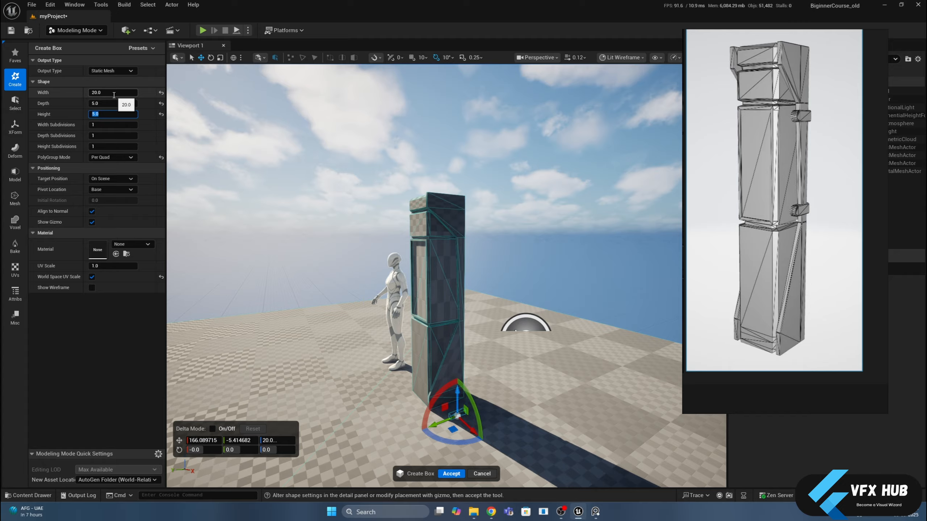
- Raise the small box along Z to about 135.5, just above the column's lower groove
{"action": "left_click_drag", "start_coordinate": [454, 390], "coordinate": [464, 291]}
{"action": "key", "text": "f"}
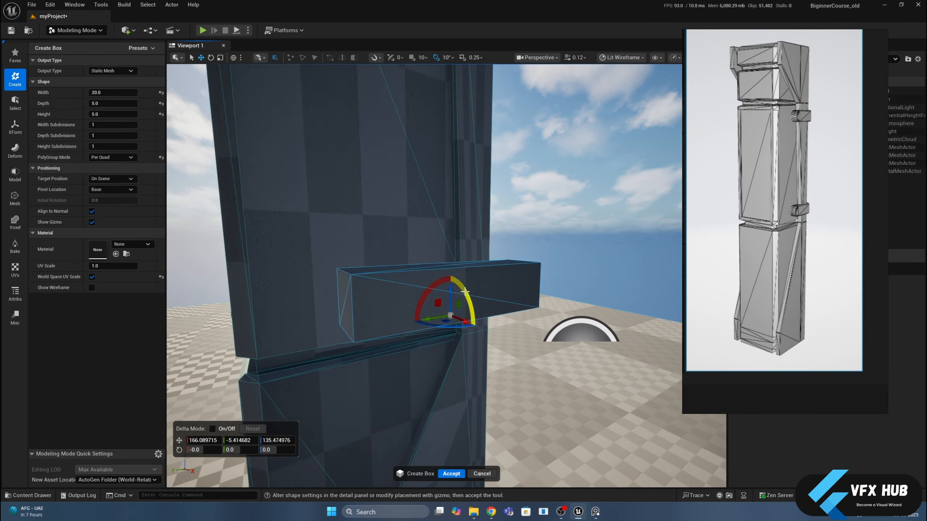
{"action": "left_click_drag", "start_coordinate": [483, 336], "coordinate": [487, 340], "text": "alt"}
{"action": "scroll", "coordinate": [485, 340], "scroll_direction": "down", "scroll_amount": 3}
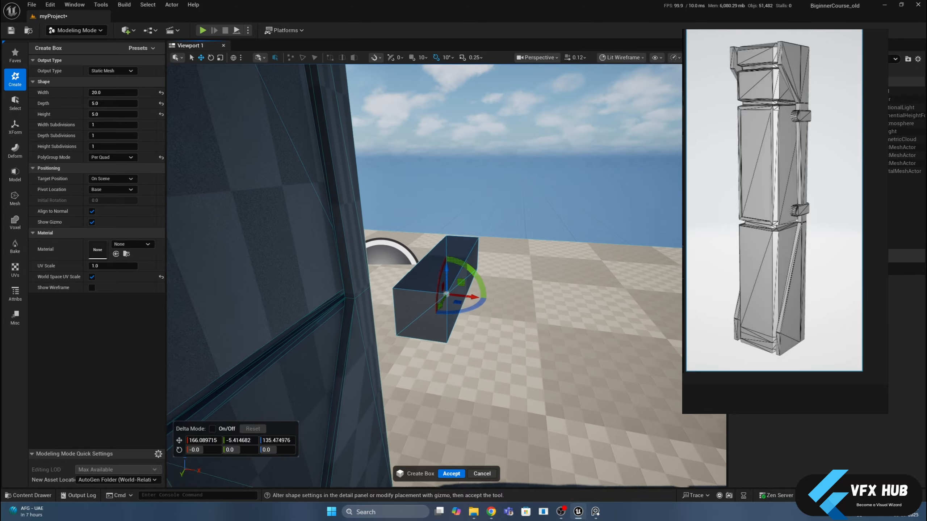
- Set the small box's depth to 0.5 to make it a thin strip
{"action": "left_click", "coordinate": [110, 104]}
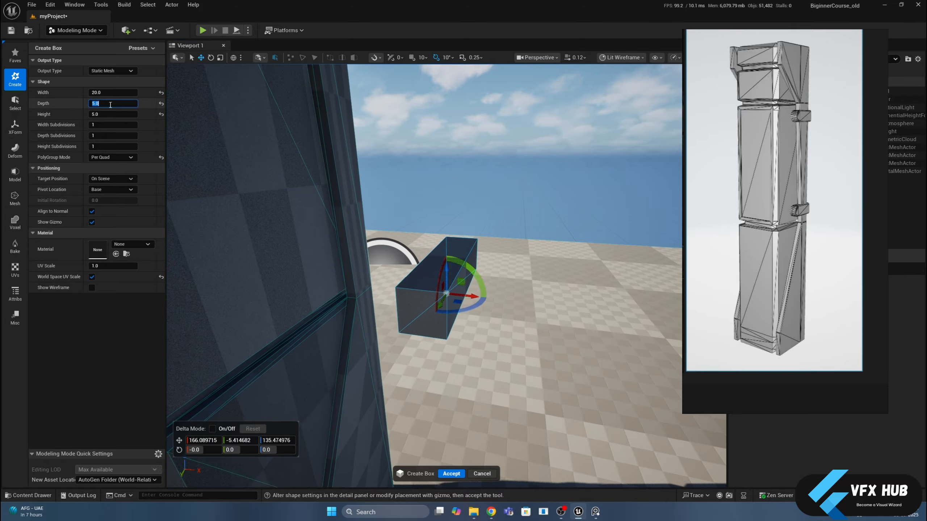
{"action": "type", "text": "0.5"}
{"action": "key", "text": "Return"}
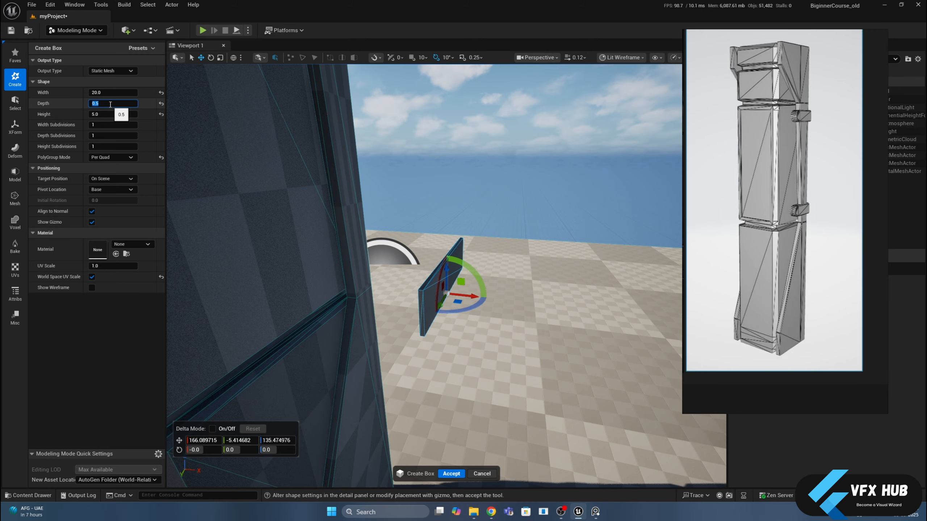
- Move the thin strip against the column's side plate, to about X 139.5 and Y -24.2
{"action": "left_click", "coordinate": [768, 245]}
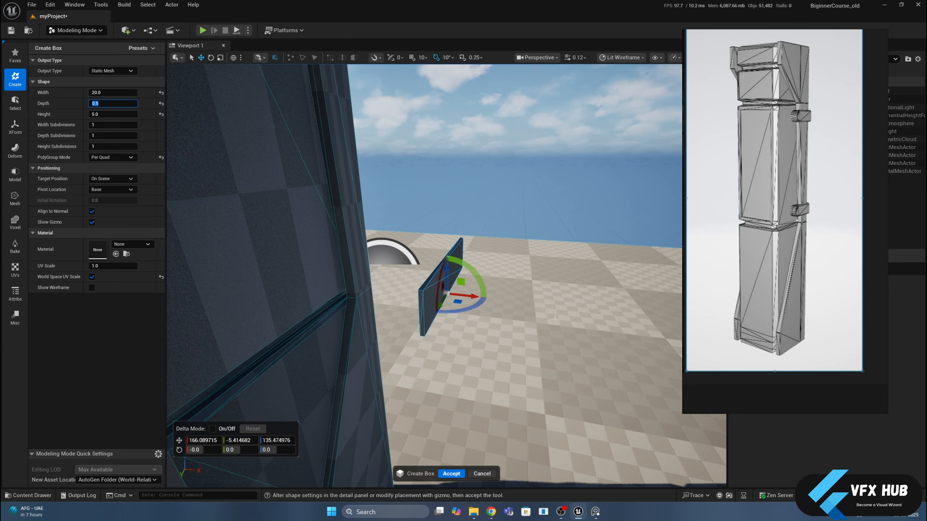
{"action": "left_click_drag", "start_coordinate": [469, 296], "coordinate": [316, 285]}
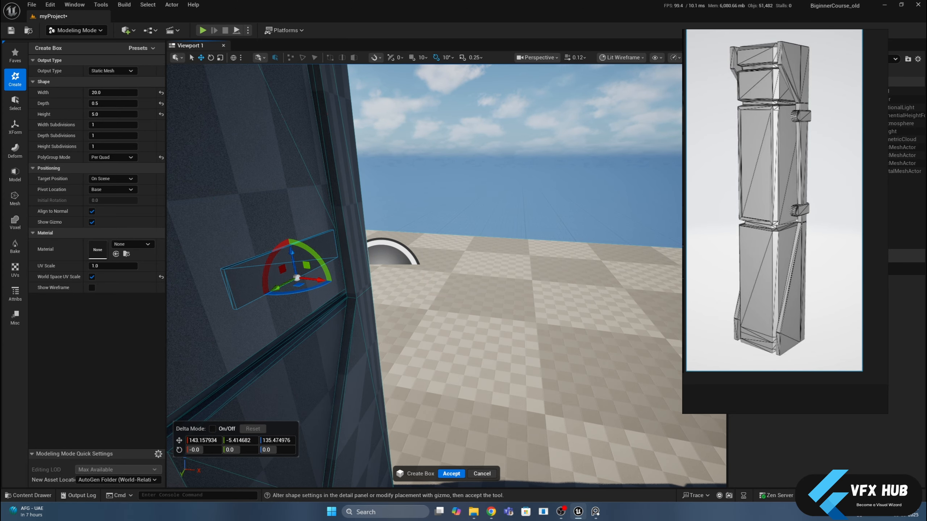
{"action": "key", "text": "f"}
{"action": "left_click_drag", "start_coordinate": [385, 232], "coordinate": [468, 221]}
{"action": "right_click_drag", "start_coordinate": [467, 221], "coordinate": [413, 273]}
{"action": "left_click_drag", "start_coordinate": [448, 308], "coordinate": [400, 308]}
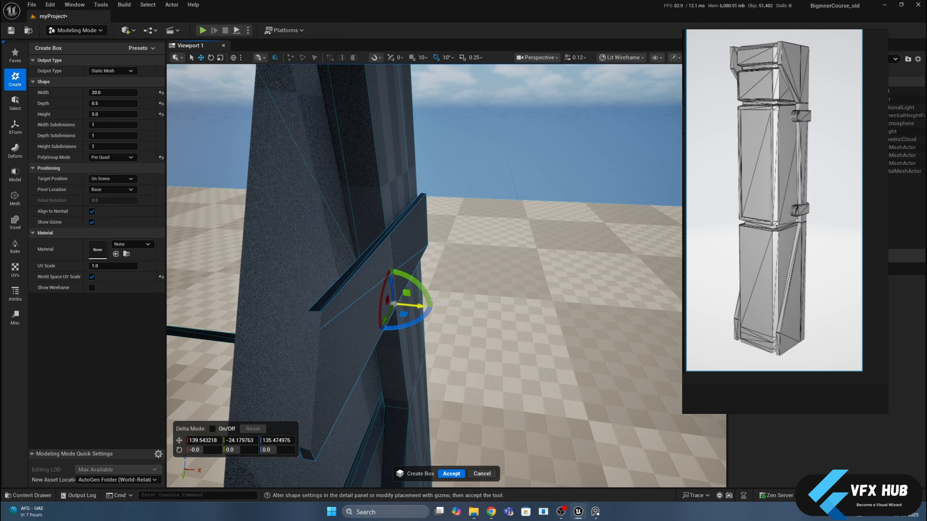
- Shift the strip outward to Y about -25.7, lower it to Z about 130.3, and accept the box
{"action": "right_click_drag", "start_coordinate": [401, 308], "coordinate": [546, 278]}
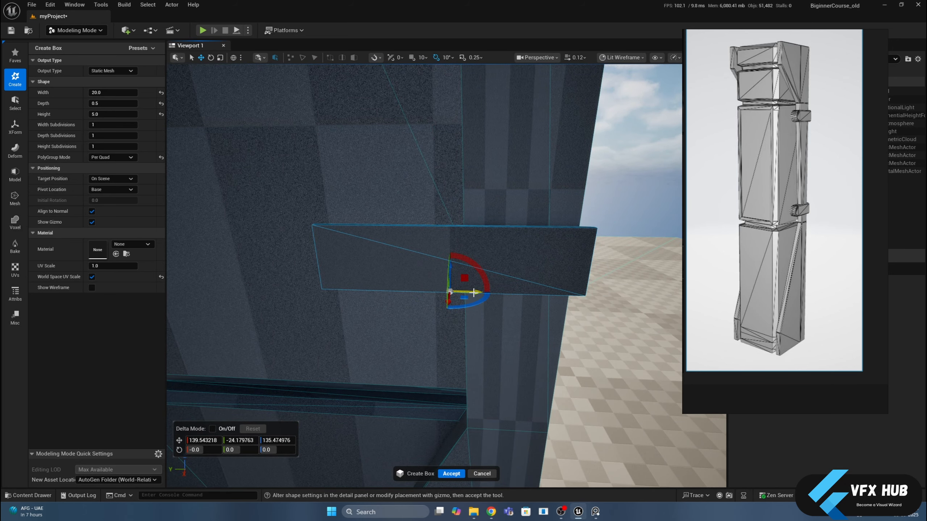
{"action": "left_click_drag", "start_coordinate": [475, 291], "coordinate": [490, 296]}
{"action": "left_click", "coordinate": [797, 218]}
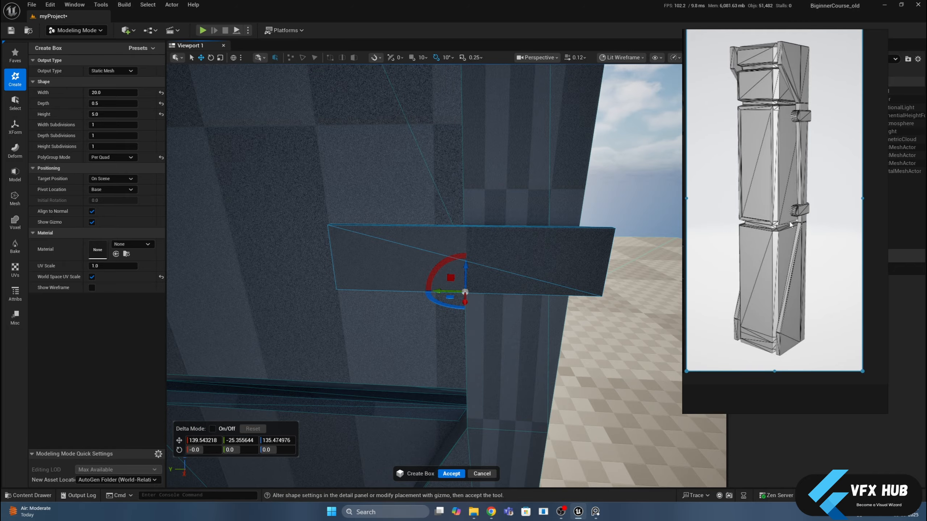
{"action": "left_click_drag", "start_coordinate": [478, 268], "coordinate": [491, 297]}
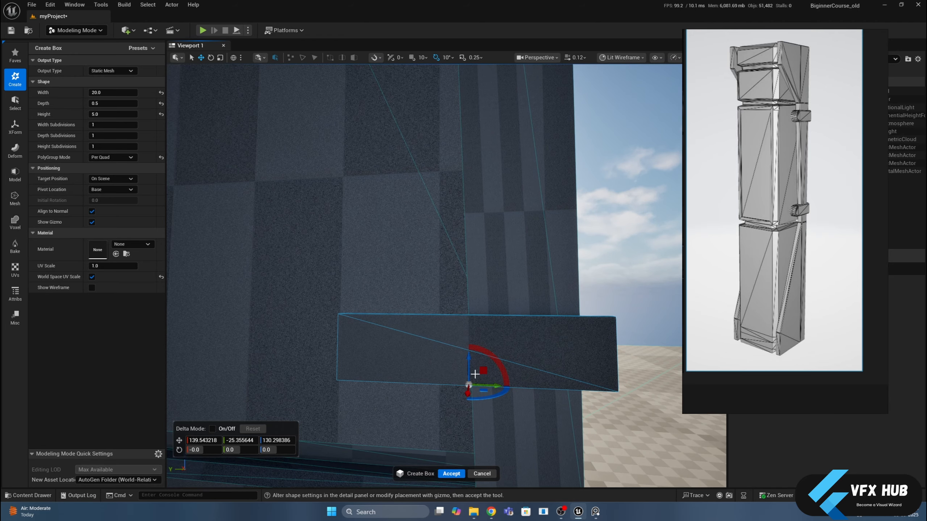
{"action": "left_click_drag", "start_coordinate": [495, 386], "coordinate": [542, 297]}
{"action": "scroll", "coordinate": [584, 311], "scroll_direction": "down", "scroll_amount": 5}
{"action": "scroll", "coordinate": [543, 296], "scroll_direction": "up", "scroll_amount": 5}
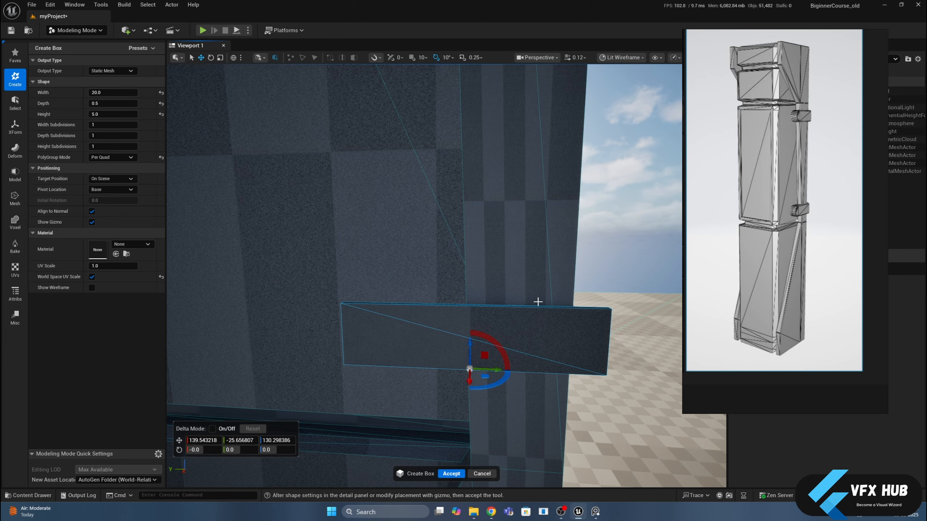
{"action": "left_click", "coordinate": [451, 473]}
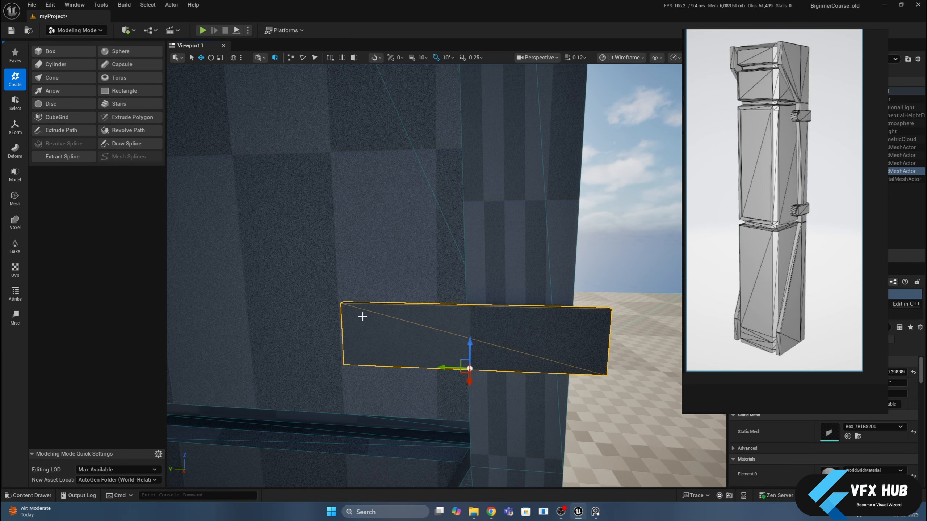
- Insert one vertical edge loop near the strip's outer end in PolyGroup Edit, using the Proportion Offset position mode
{"action": "left_click", "coordinate": [14, 174]}
{"action": "left_click", "coordinate": [69, 54]}
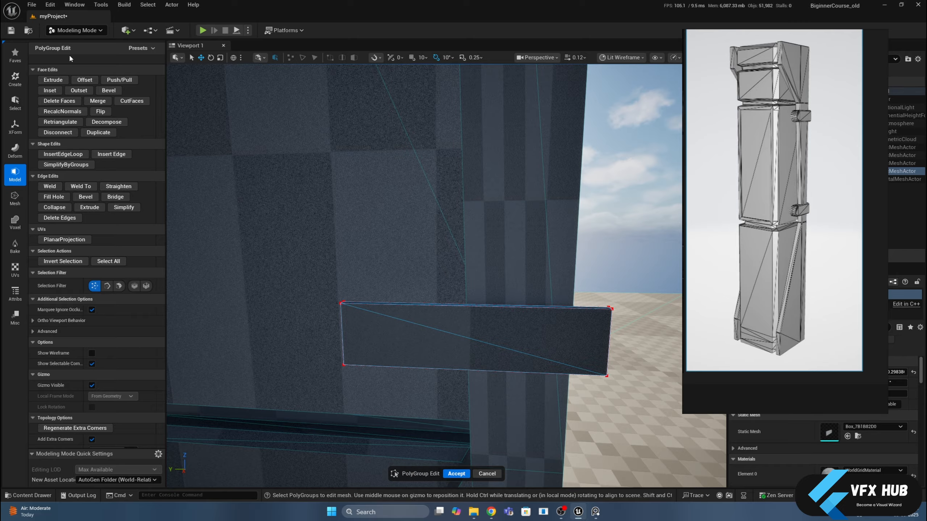
{"action": "scroll", "coordinate": [814, 211], "scroll_direction": "up", "scroll_amount": 5}
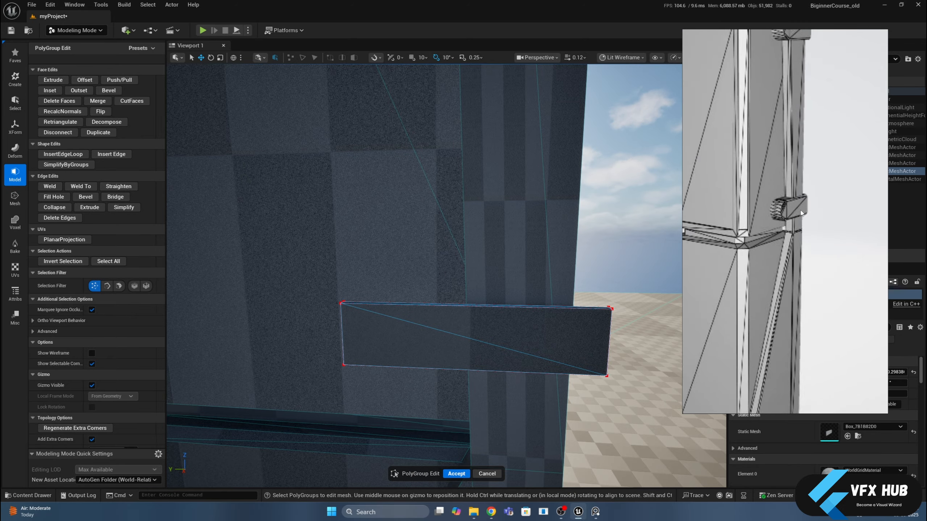
{"action": "scroll", "coordinate": [781, 204], "scroll_direction": "up", "scroll_amount": 2}
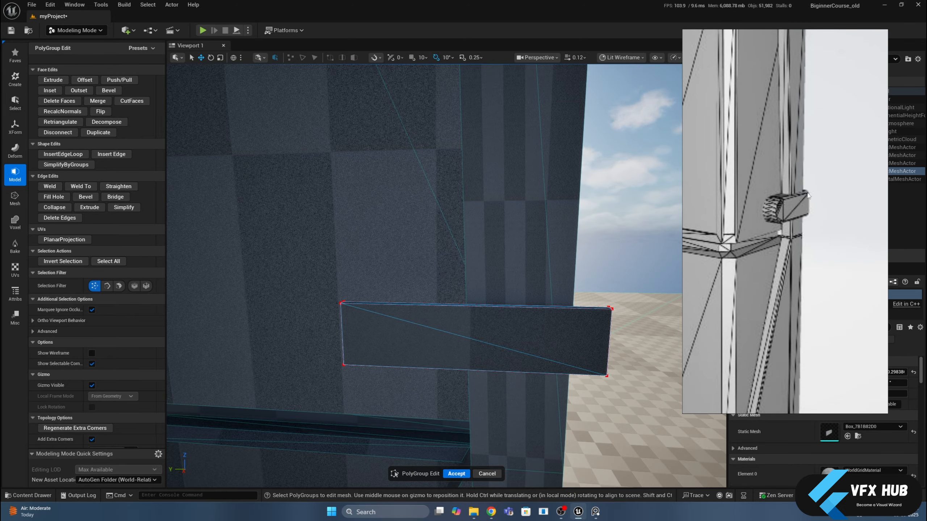
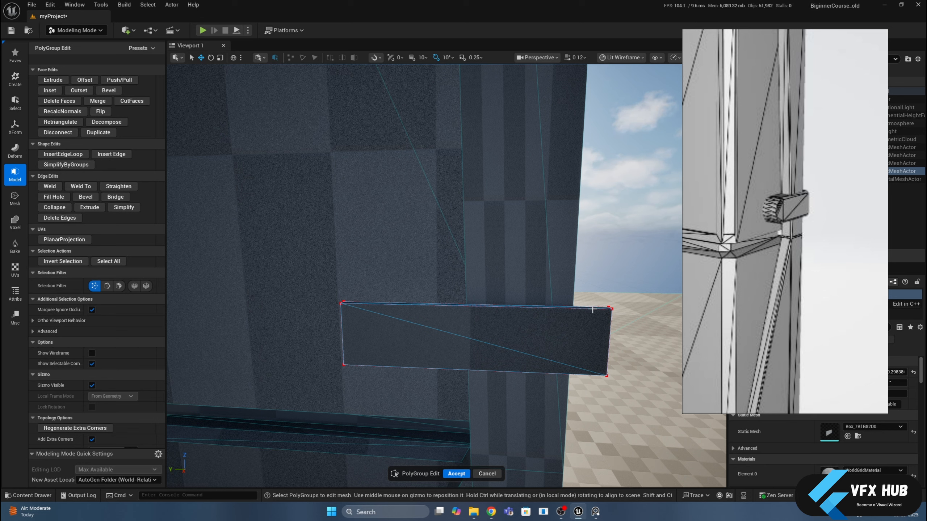
{"action": "left_click", "coordinate": [74, 155]}
{"action": "left_click", "coordinate": [113, 80]}
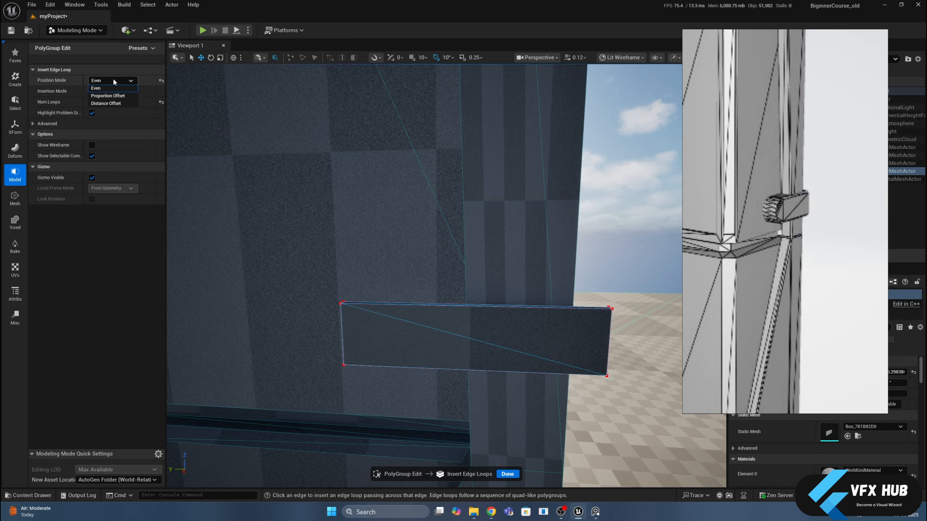
{"action": "left_click", "coordinate": [108, 96]}
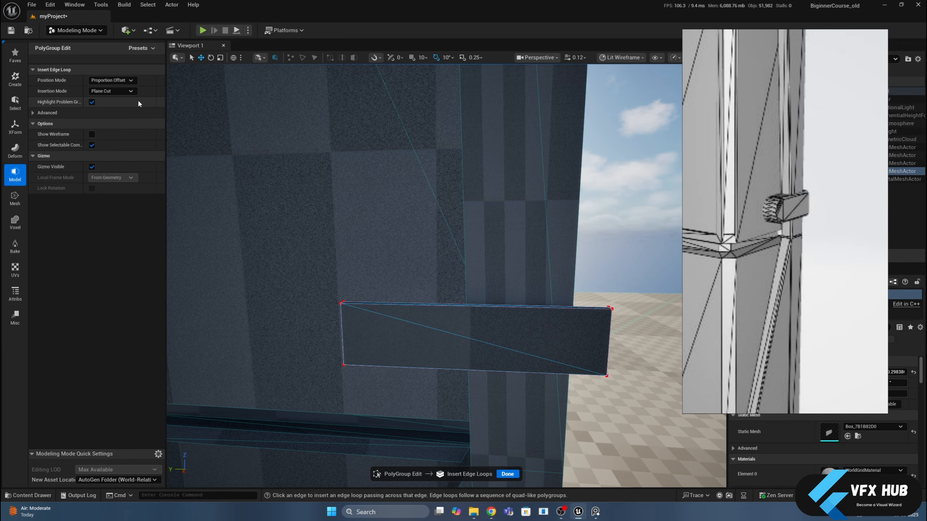
{"action": "left_click", "coordinate": [576, 311]}
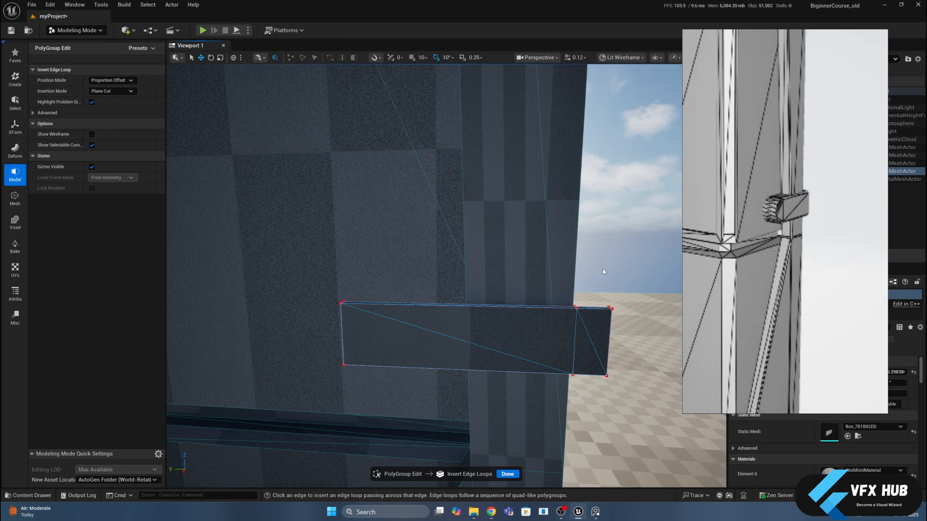
{"action": "right_click_drag", "start_coordinate": [602, 272], "coordinate": [585, 270]}
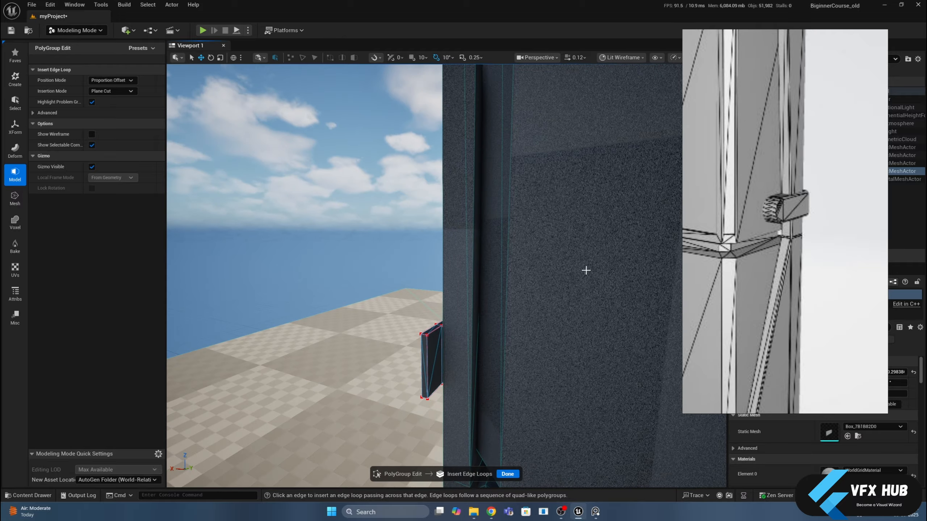
{"action": "right_click_drag", "start_coordinate": [441, 425], "coordinate": [451, 430]}
{"action": "left_click", "coordinate": [506, 474]}
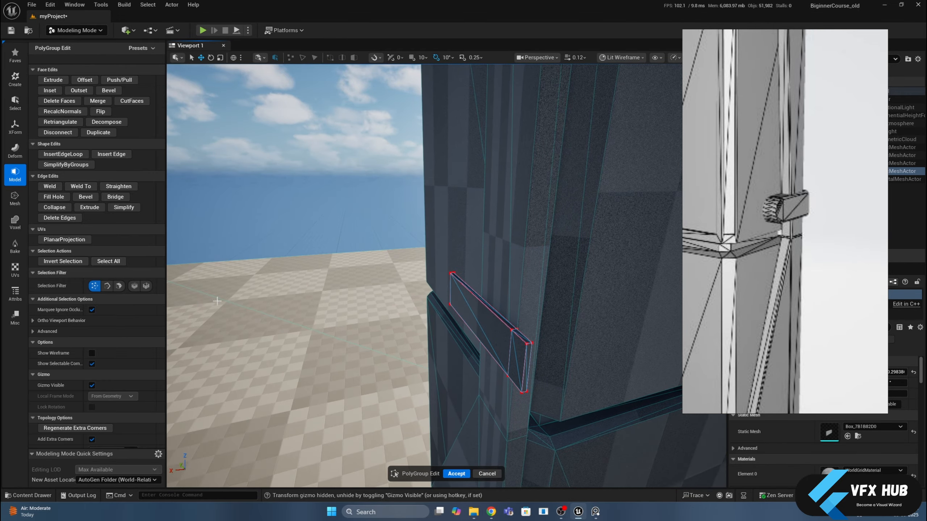
- Extrude the small inner face at the strip's outer end back along the column's side to X about 125.8, and accept the edit
{"action": "left_click", "coordinate": [119, 286]}
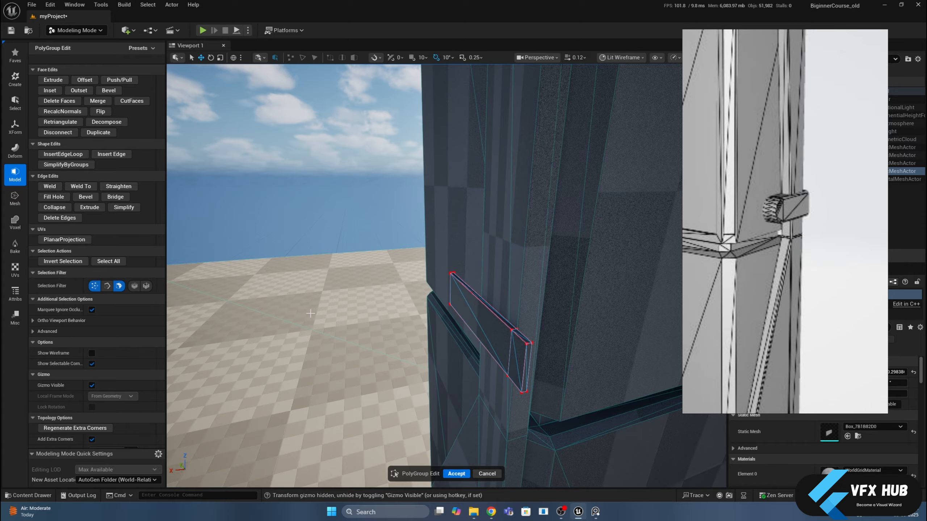
{"action": "left_click_drag", "start_coordinate": [365, 321], "coordinate": [285, 323], "text": "alt"}
{"action": "left_click", "coordinate": [431, 371]}
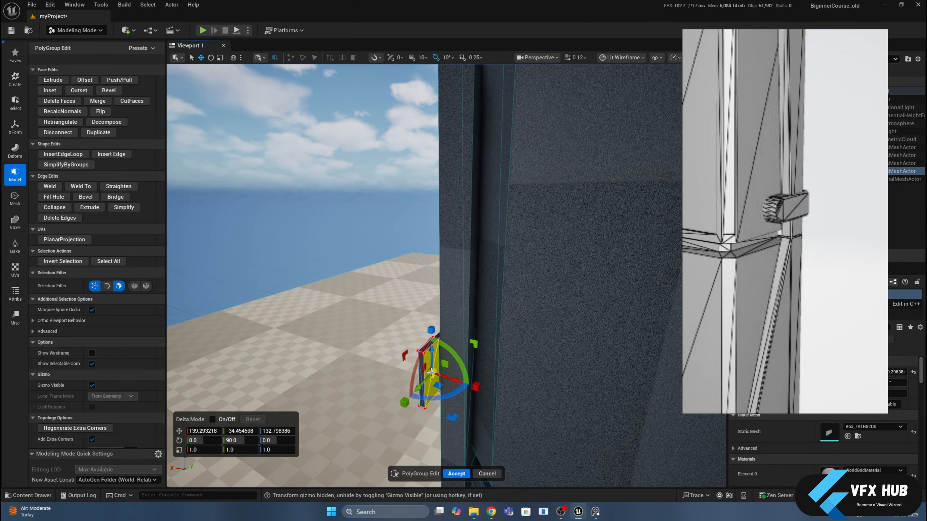
{"action": "left_click", "coordinate": [53, 79]}
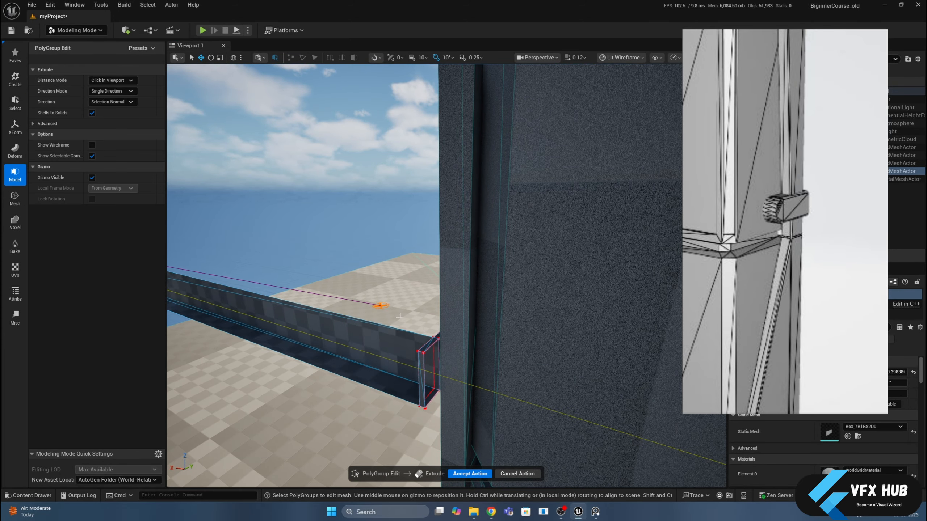
{"action": "left_click", "coordinate": [635, 410]}
{"action": "left_click_drag", "start_coordinate": [510, 345], "coordinate": [620, 347], "text": "alt"}
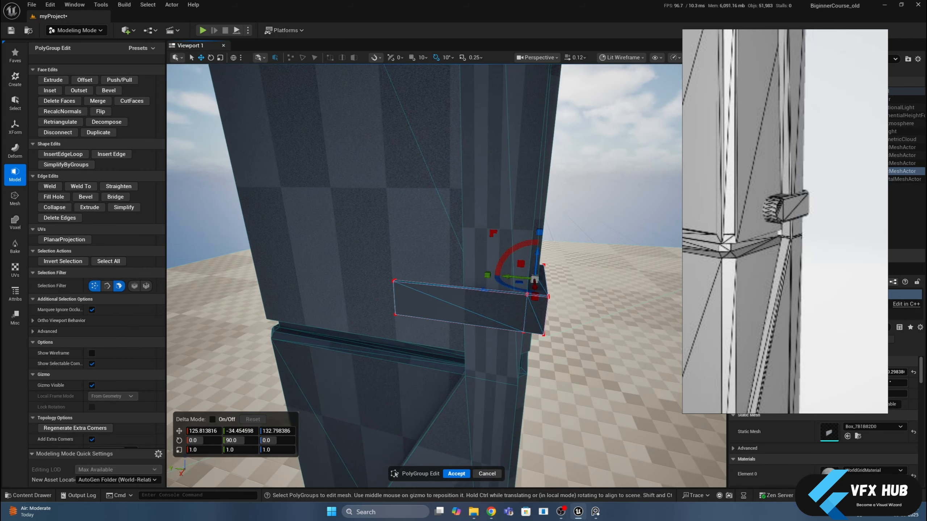
{"action": "left_click", "coordinate": [456, 474]}
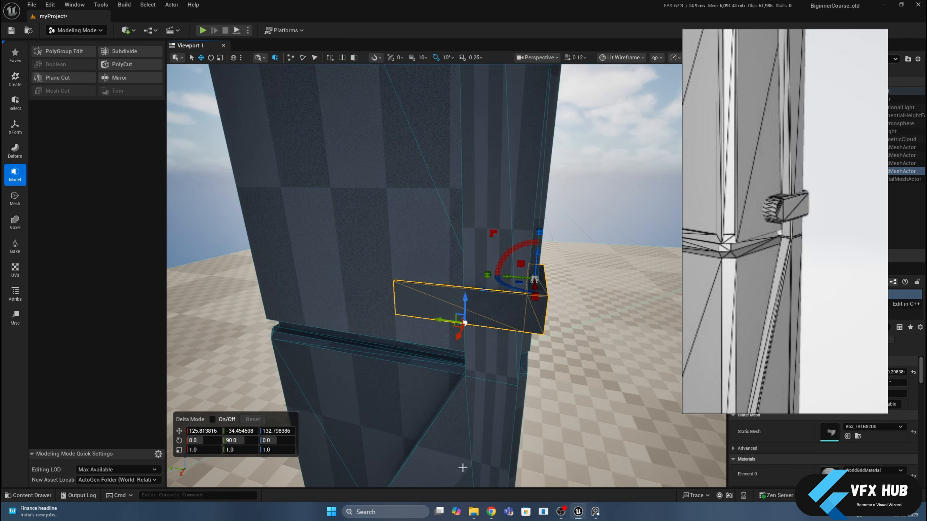
- Reopen PolyGroup Edit with only vertex selection and move all vertices of the extruded end outward to Y about -36
{"action": "left_click", "coordinate": [62, 51]}
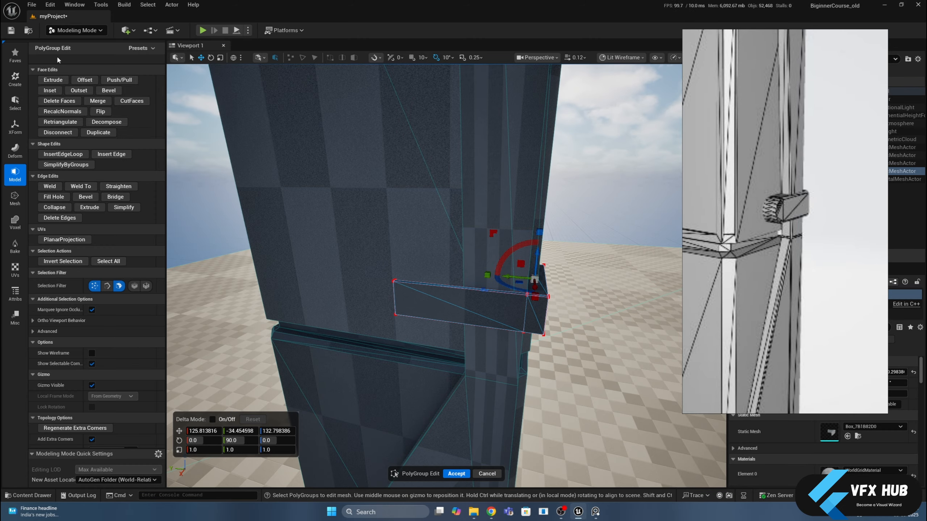
{"action": "left_click", "coordinate": [118, 286]}
{"action": "left_click", "coordinate": [117, 288]}
{"action": "left_click_drag", "start_coordinate": [608, 230], "coordinate": [496, 392]}
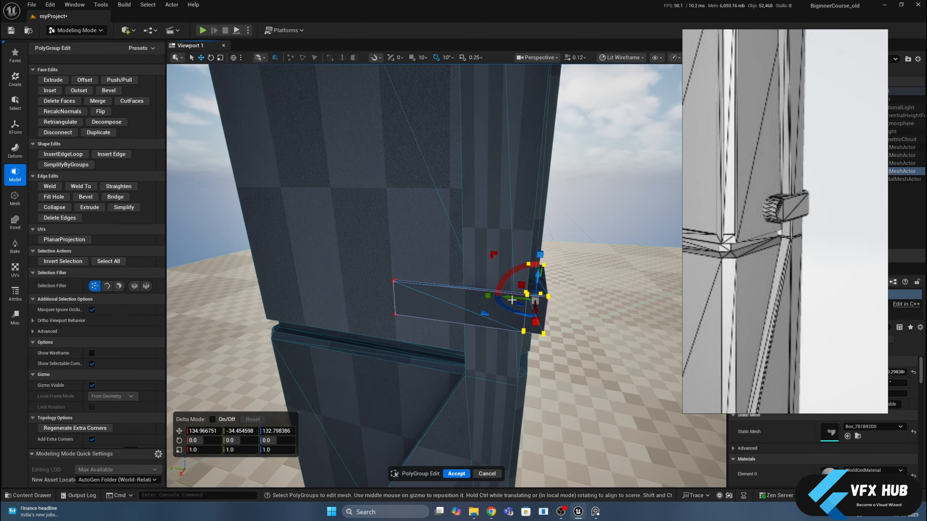
{"action": "left_click_drag", "start_coordinate": [511, 297], "coordinate": [522, 301]}
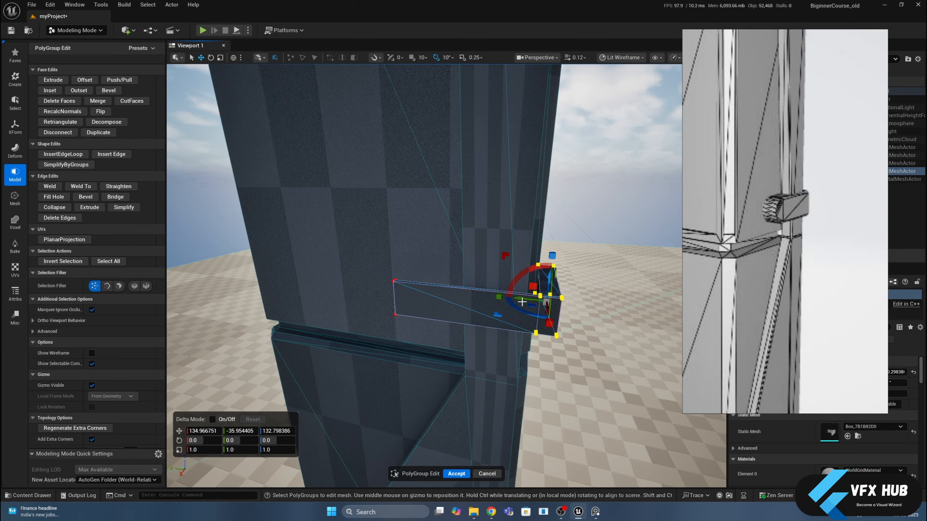
- Pull the outermost vertices of the extruded end back inward to Y about -35.9, then deselect them
{"action": "mouse_move", "coordinate": [624, 295]}
{"action": "left_mouse_down", "text": "alt"}
{"action": "mouse_move", "coordinate": [540, 300]}
{"action": "mouse_move", "coordinate": [521, 310]}
{"action": "mouse_move", "coordinate": [617, 317]}
{"action": "mouse_move", "coordinate": [622, 292]}
{"action": "left_mouse_up", "text": "alt"}
{"action": "left_click_drag", "start_coordinate": [617, 244], "coordinate": [553, 376]}
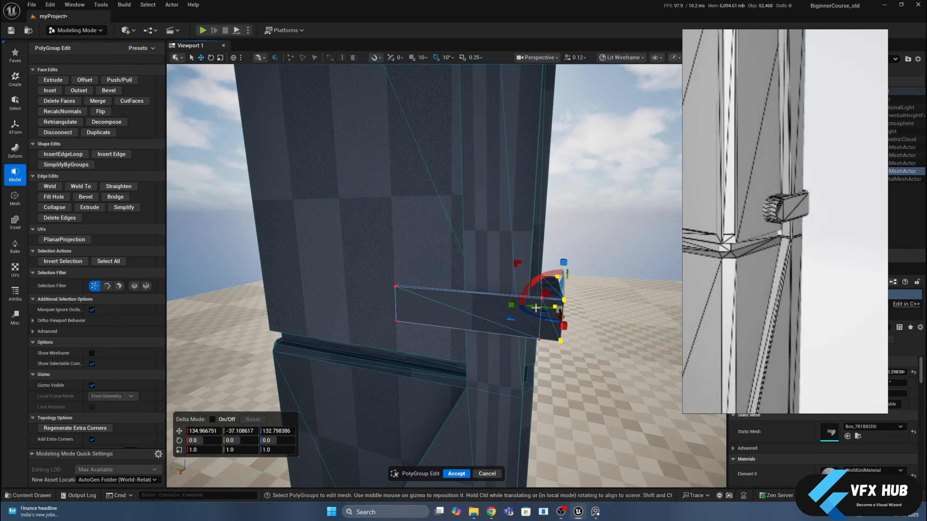
{"action": "left_click_drag", "start_coordinate": [534, 306], "coordinate": [525, 307]}
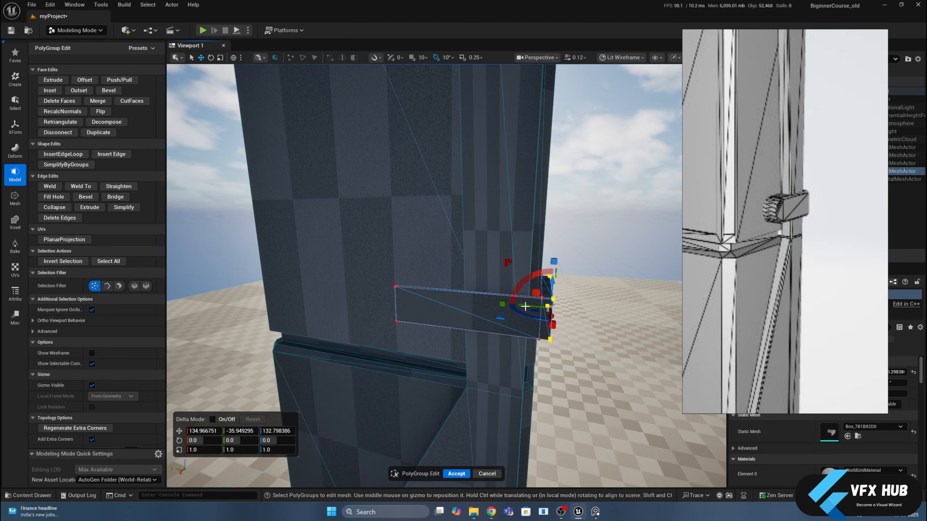
{"action": "left_click_drag", "start_coordinate": [584, 275], "coordinate": [502, 345], "text": "alt"}
{"action": "left_click", "coordinate": [584, 276]}
{"action": "mouse_move", "coordinate": [465, 299]}
{"action": "left_mouse_down", "text": "alt"}
{"action": "mouse_move", "coordinate": [412, 332]}
{"action": "mouse_move", "coordinate": [475, 295]}
{"action": "left_mouse_up", "text": "alt"}
{"action": "mouse_move", "coordinate": [381, 299]}
{"action": "left_mouse_down", "text": "alt"}
{"action": "mouse_move", "coordinate": [409, 295]}
{"action": "mouse_move", "coordinate": [381, 299]}
{"action": "left_mouse_up", "text": "alt"}
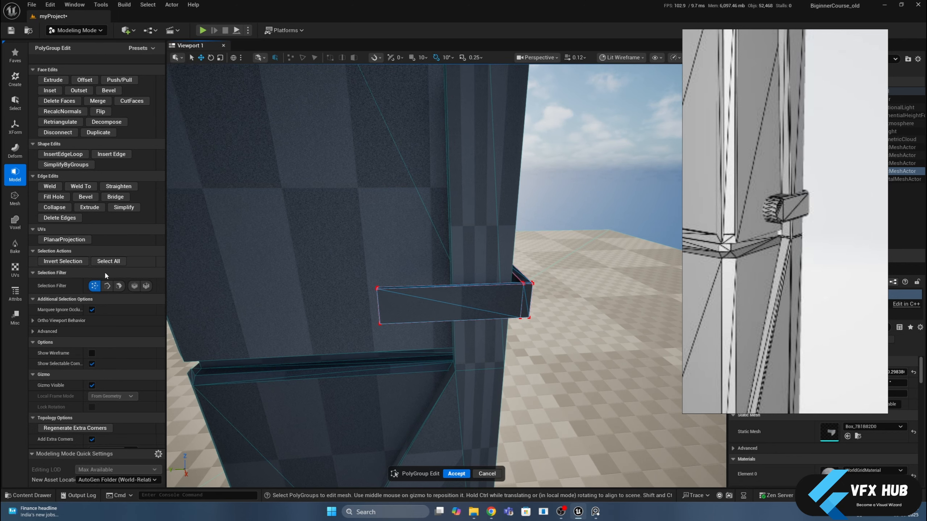
- Insert seven evenly spaced edge loops running lengthwise along the L-shaped clamp strip, using the Even position mode
{"action": "left_click", "coordinate": [96, 286]}
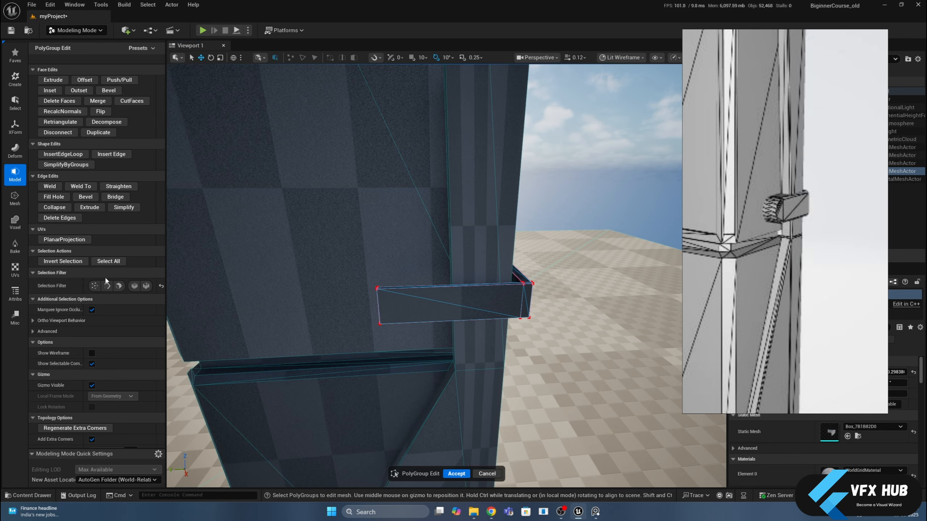
{"action": "left_click", "coordinate": [62, 155]}
{"action": "left_click", "coordinate": [112, 80]}
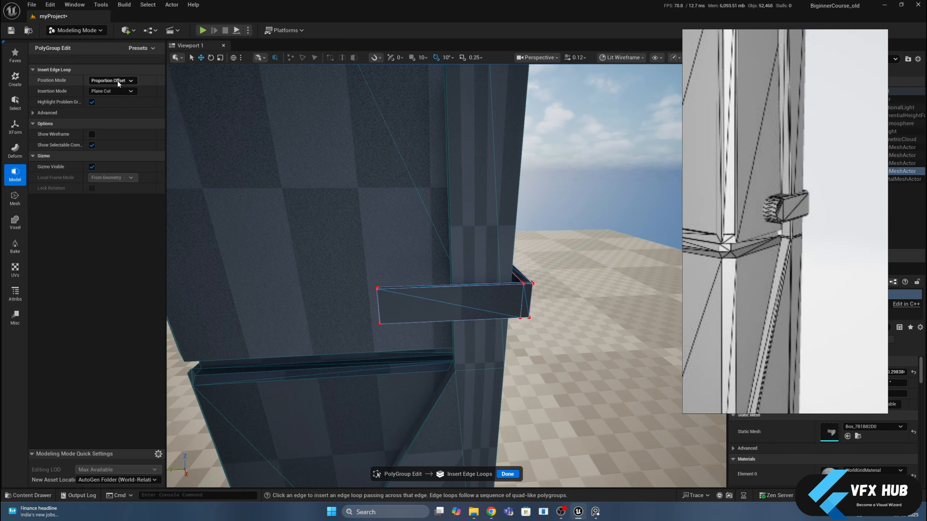
{"action": "left_click", "coordinate": [114, 96]}
{"action": "left_click", "coordinate": [112, 101]}
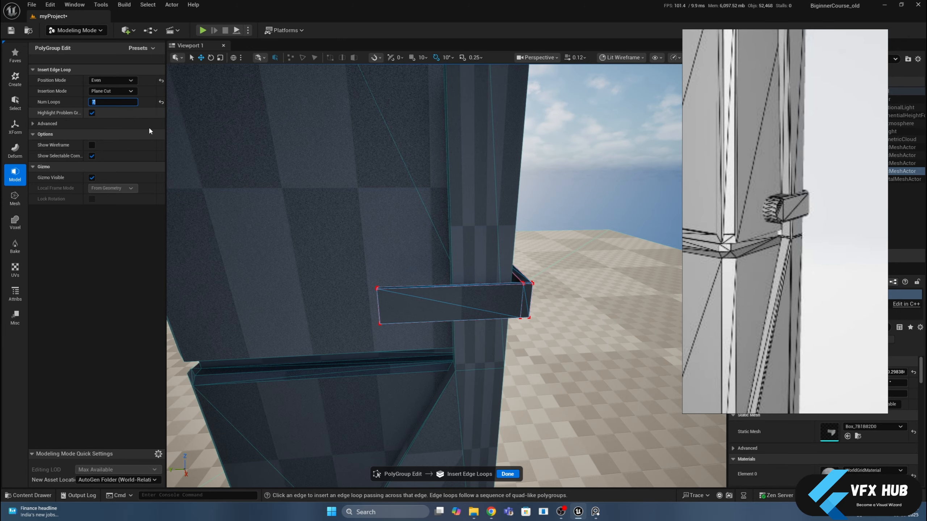
{"action": "left_click_drag", "start_coordinate": [256, 205], "coordinate": [259, 157], "text": "alt"}
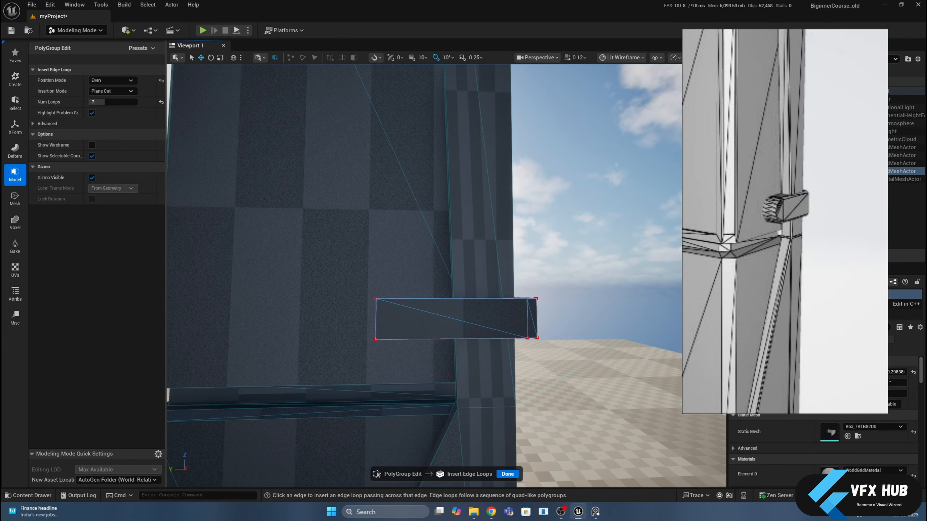
{"action": "left_click", "coordinate": [375, 318]}
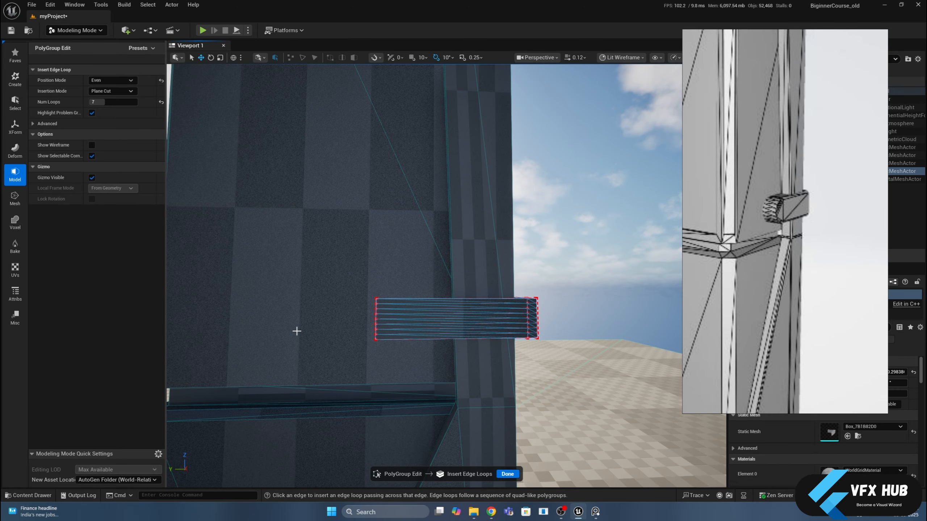
{"action": "left_click_drag", "start_coordinate": [295, 329], "coordinate": [299, 331], "text": "alt"}
{"action": "right_click_drag", "start_coordinate": [299, 332], "coordinate": [299, 331]}
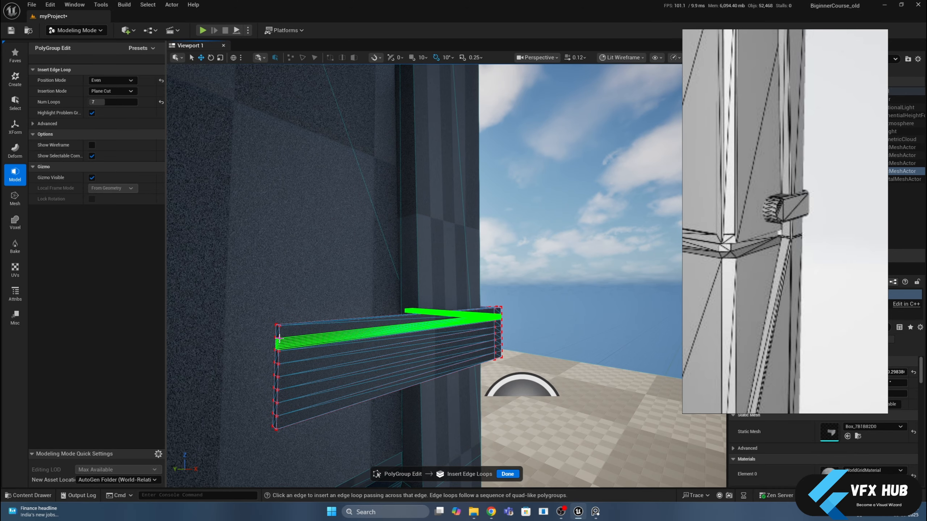
{"action": "left_click", "coordinate": [507, 474]}
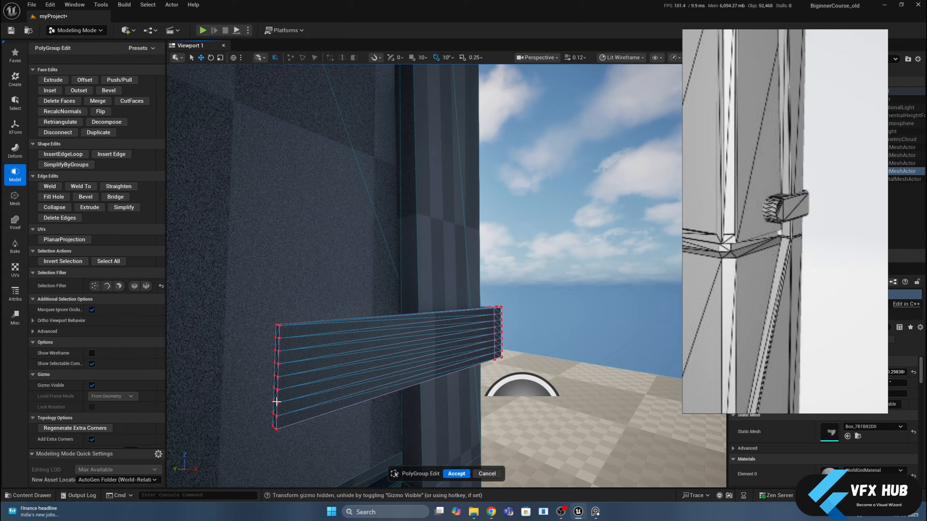
- Enable vertex selection, select all vertices at the strip's free front end, and switch to the front orthographic view
{"action": "left_click_drag", "start_coordinate": [336, 384], "coordinate": [358, 361], "text": "alt"}
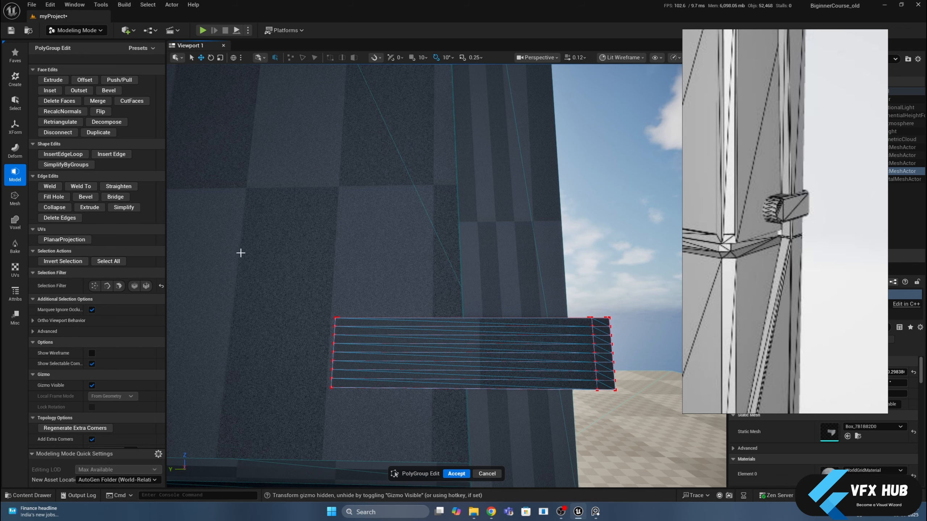
{"action": "left_click", "coordinate": [94, 286]}
{"action": "left_click_drag", "start_coordinate": [265, 281], "coordinate": [360, 399]}
{"action": "left_click_drag", "start_coordinate": [360, 399], "coordinate": [394, 411], "text": "alt"}
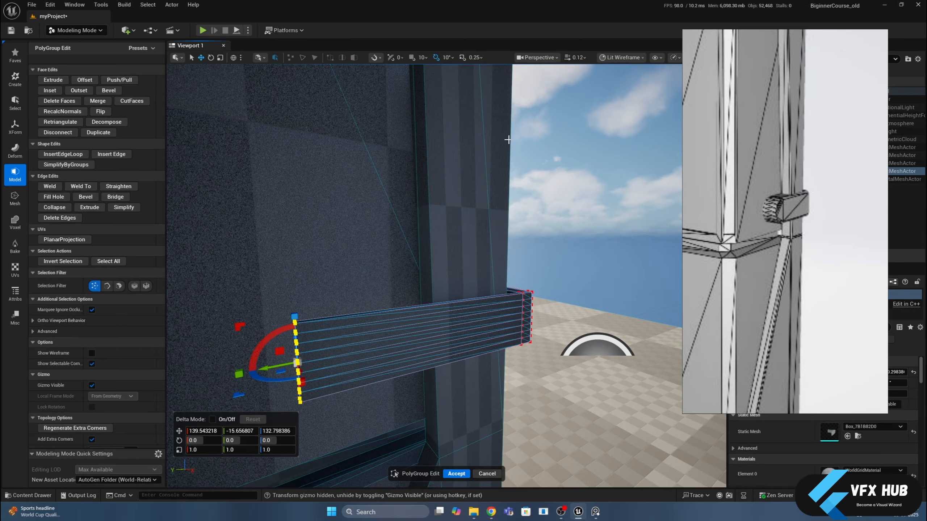
{"action": "left_click", "coordinate": [536, 58]}
{"action": "left_click", "coordinate": [547, 128]}
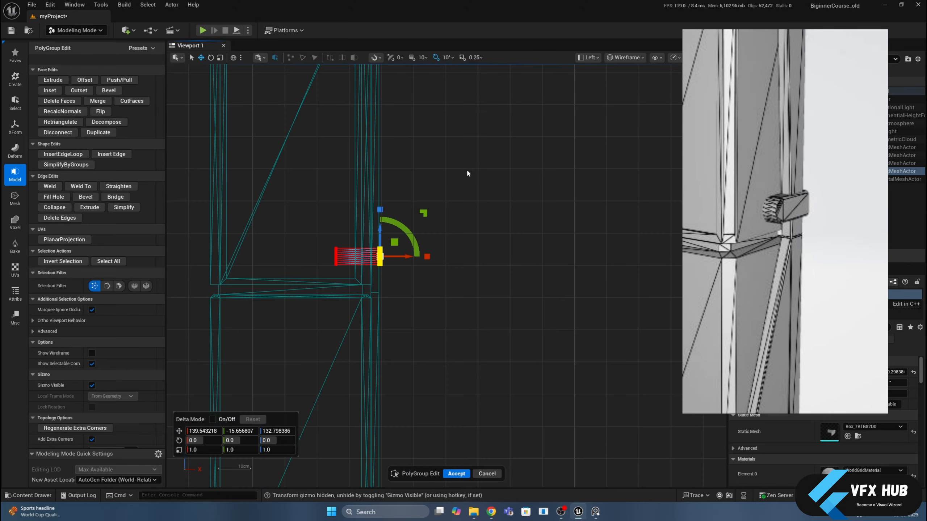
{"action": "left_click", "coordinate": [578, 58]}
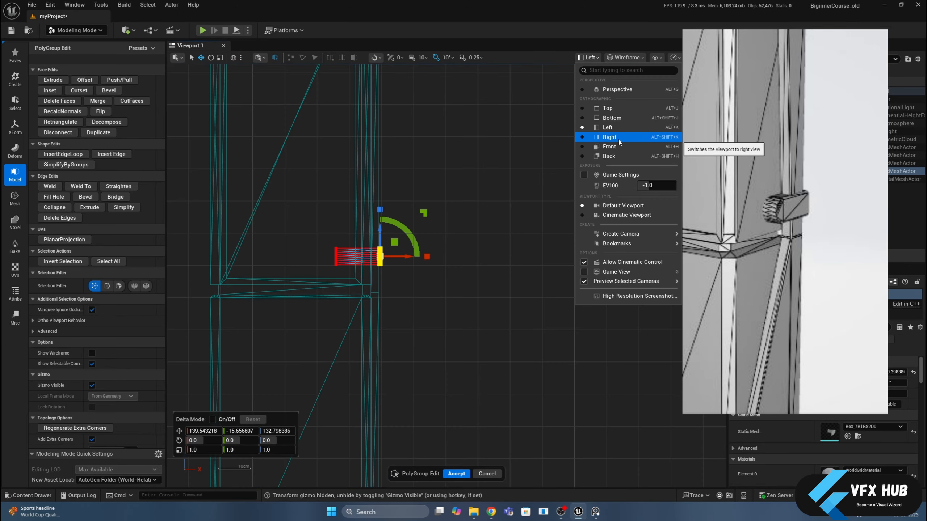
{"action": "left_click", "coordinate": [610, 146]}
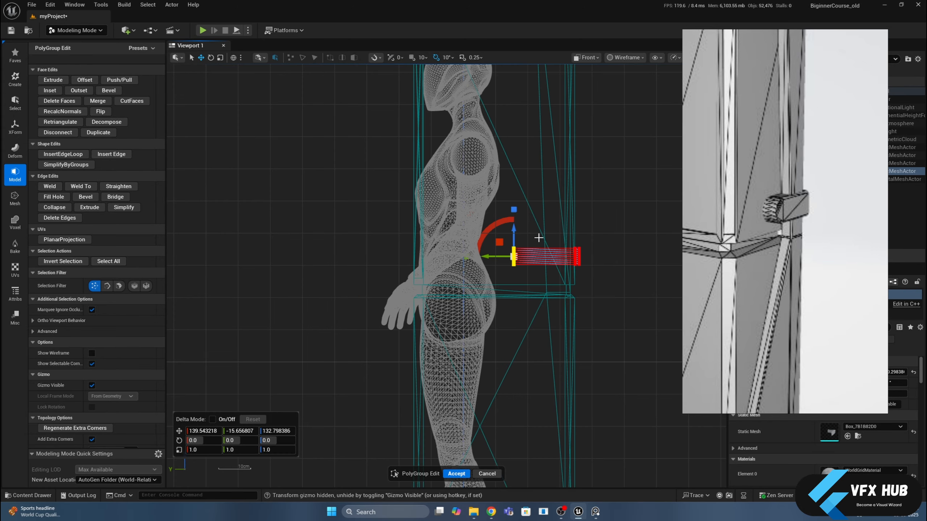
{"action": "scroll", "coordinate": [528, 283], "scroll_direction": "up", "scroll_amount": 4}
{"action": "scroll", "coordinate": [528, 270], "scroll_direction": "up", "scroll_amount": 3}
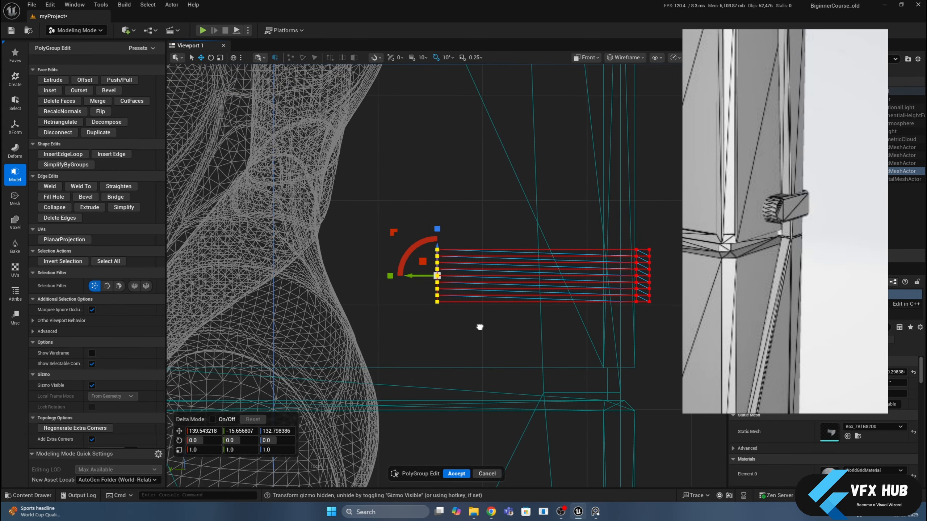
- Start rounding the strip's free end by moving its inner vertices outward in stages to Y about -14.7, leaving the two corners in place
{"action": "left_click", "coordinate": [475, 319]}
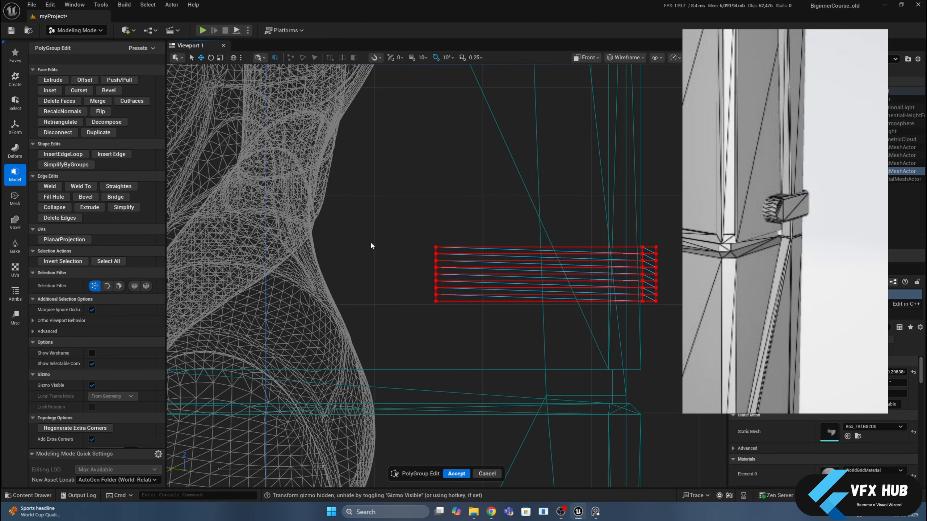
{"action": "left_click_drag", "start_coordinate": [421, 251], "coordinate": [452, 301]}
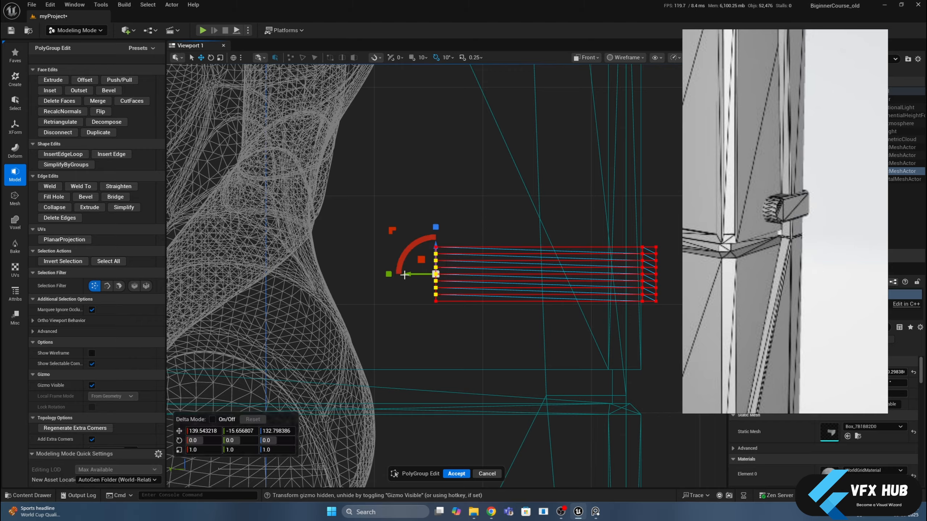
{"action": "mouse_move", "coordinate": [410, 274]}
{"action": "left_mouse_down"}
{"action": "mouse_move", "coordinate": [446, 294]}
{"action": "mouse_move", "coordinate": [401, 275]}
{"action": "left_mouse_up"}
{"action": "left_click", "coordinate": [423, 272]}
{"action": "left_click", "coordinate": [417, 287]}
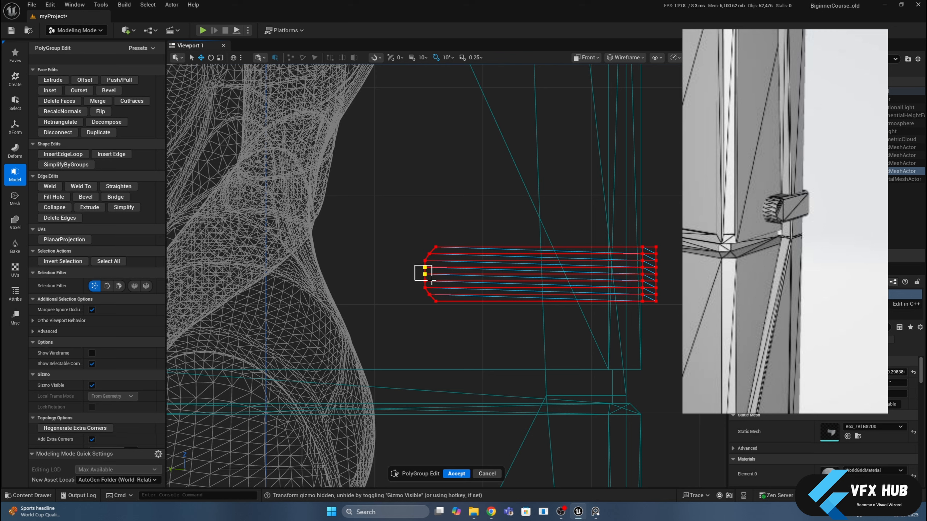
- Move the three middle vertices of the free end further outward to Y about -14.2
{"action": "left_click_drag", "start_coordinate": [432, 281], "coordinate": [431, 280]}
{"action": "left_click", "coordinate": [400, 286]}
{"action": "left_click_drag", "start_coordinate": [432, 283], "coordinate": [431, 283]}
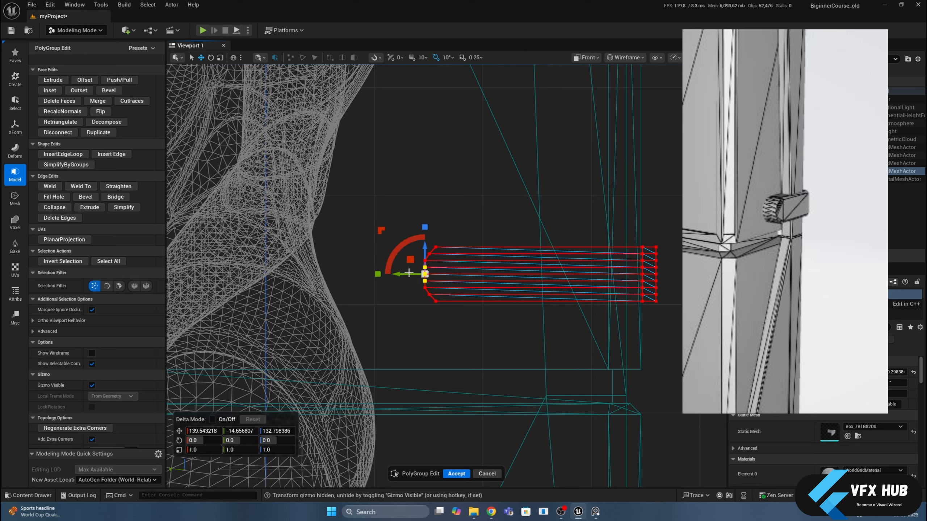
{"action": "left_click", "coordinate": [410, 270]}
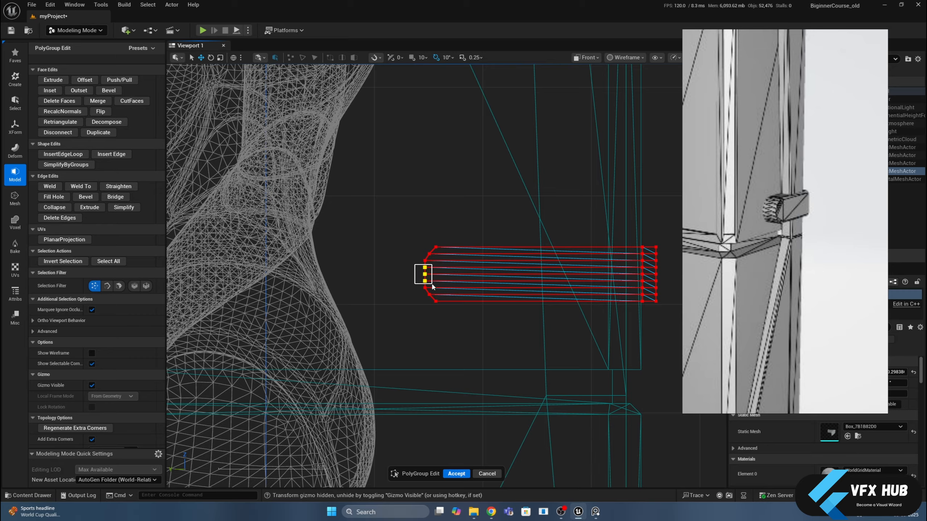
{"action": "left_click_drag", "start_coordinate": [432, 287], "coordinate": [403, 274]}
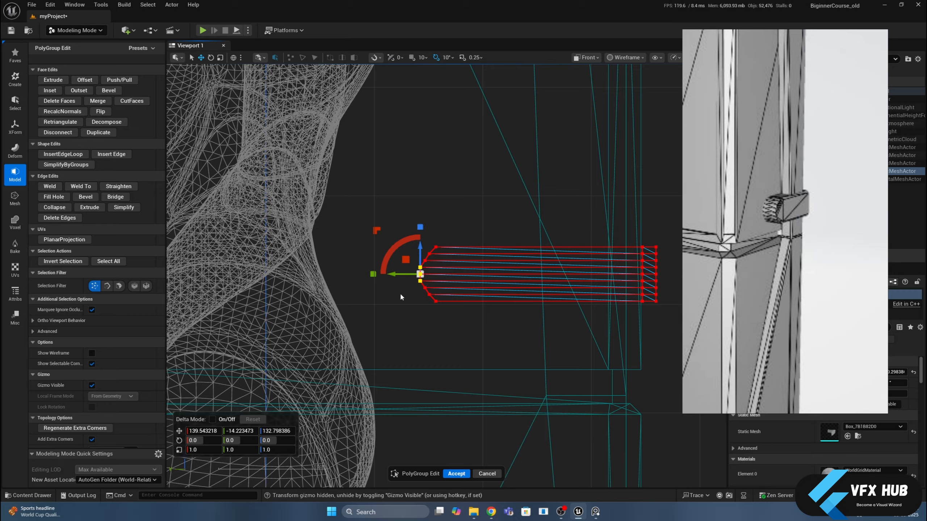
- Adjust the end's centre vertex, then pull the two corner vertices back to Y about -15.7 and scale them to 0.984 in Z
{"action": "left_click", "coordinate": [400, 297]}
{"action": "left_click", "coordinate": [424, 279]}
{"action": "left_click_drag", "start_coordinate": [406, 274], "coordinate": [435, 311]}
{"action": "left_click", "coordinate": [405, 298]}
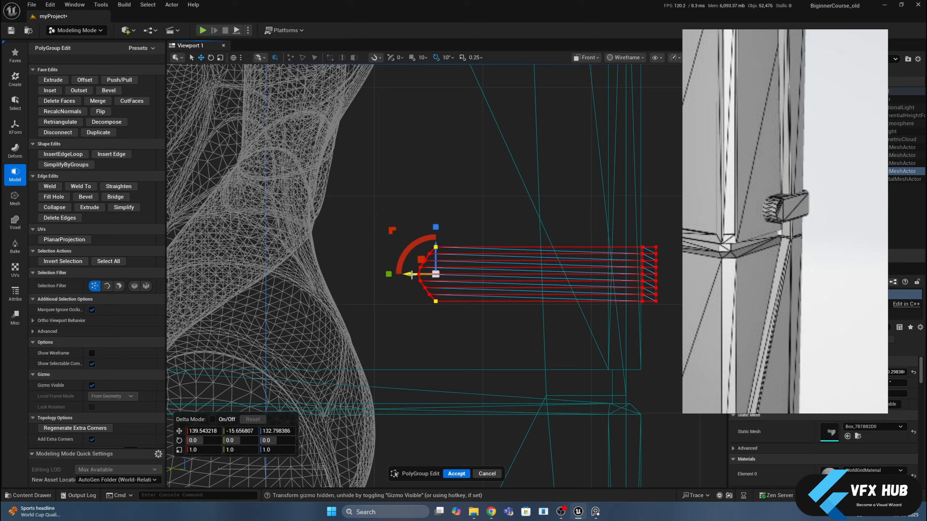
{"action": "left_click_drag", "start_coordinate": [408, 275], "coordinate": [409, 275]}
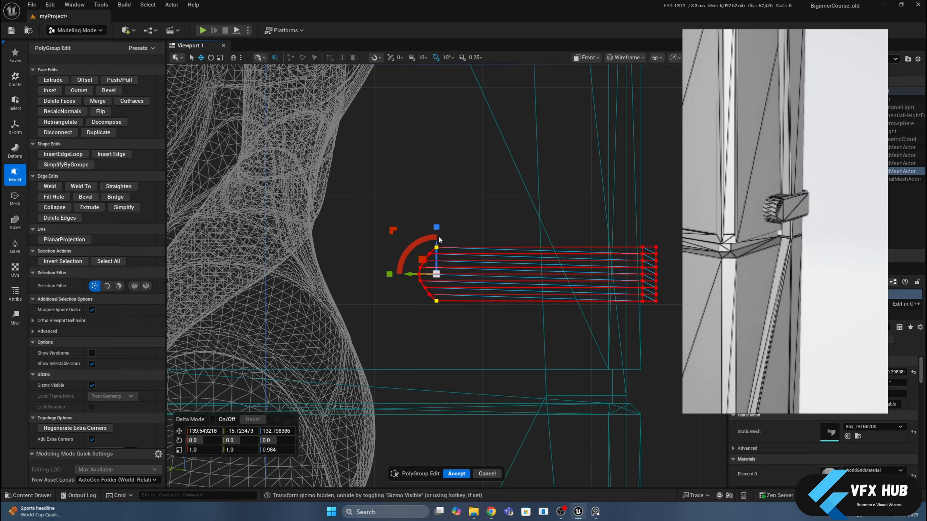
{"action": "left_click", "coordinate": [454, 228]}
- Select all vertices of the rounded end and compress its curve along Y to a scale of about 0.86
{"action": "left_click_drag", "start_coordinate": [396, 223], "coordinate": [450, 308]}
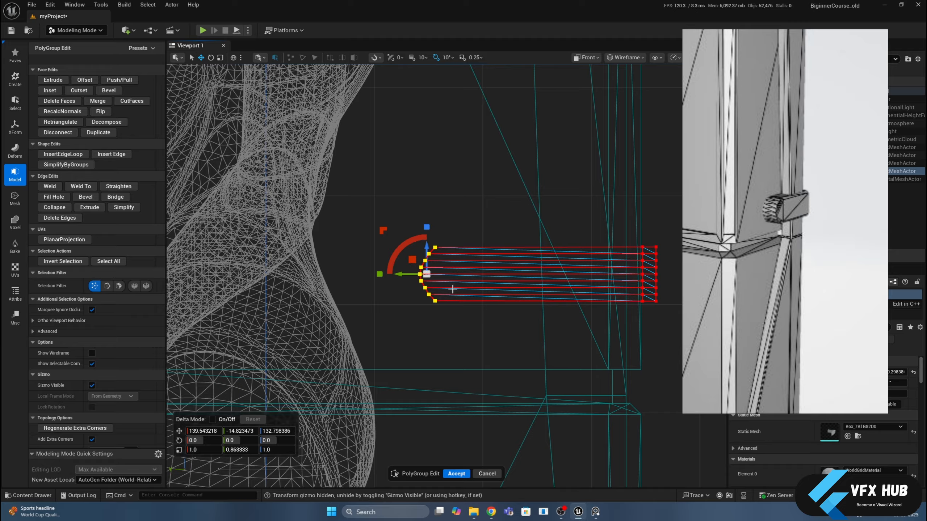
{"action": "left_click", "coordinate": [476, 327]}
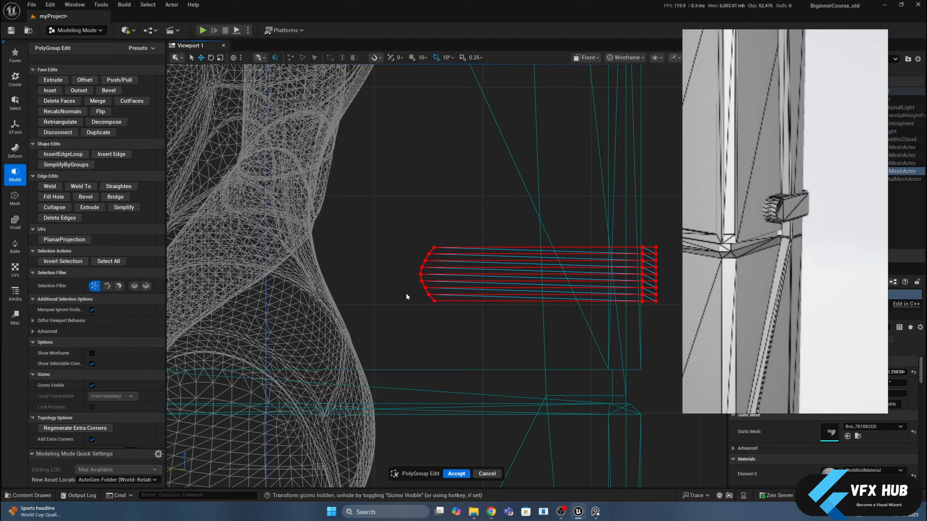
{"action": "left_click_drag", "start_coordinate": [382, 222], "coordinate": [467, 347]}
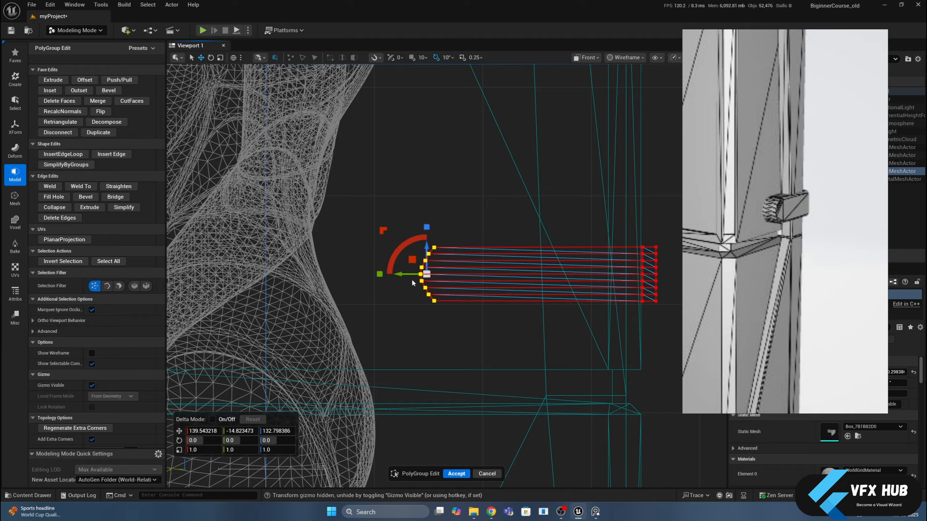
{"action": "left_click", "coordinate": [411, 254]}
- Shorten the strip by moving the whole rounded end back to Y about -20.4, checking it in perspective view, then deselect
{"action": "left_click_drag", "start_coordinate": [387, 213], "coordinate": [459, 341]}
{"action": "left_click_drag", "start_coordinate": [397, 273], "coordinate": [457, 278]}
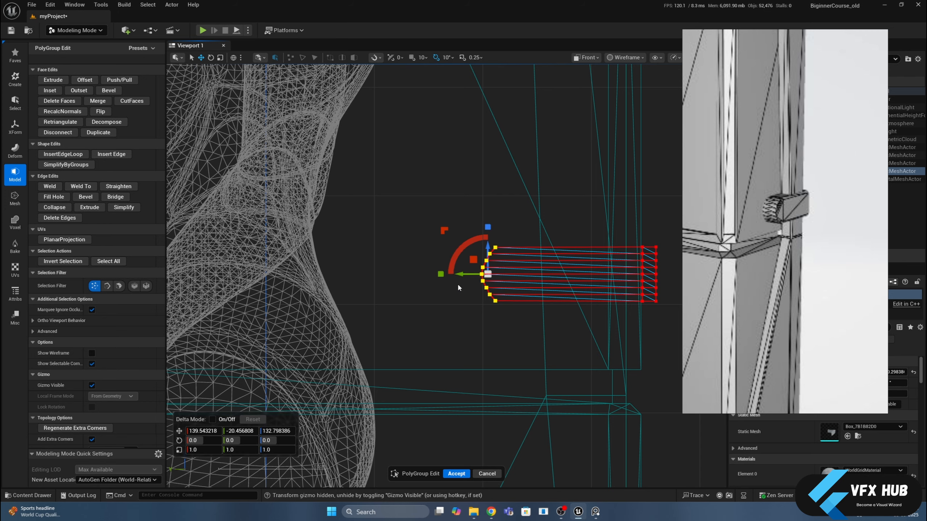
{"action": "left_click", "coordinate": [586, 58]}
{"action": "left_click", "coordinate": [585, 87]}
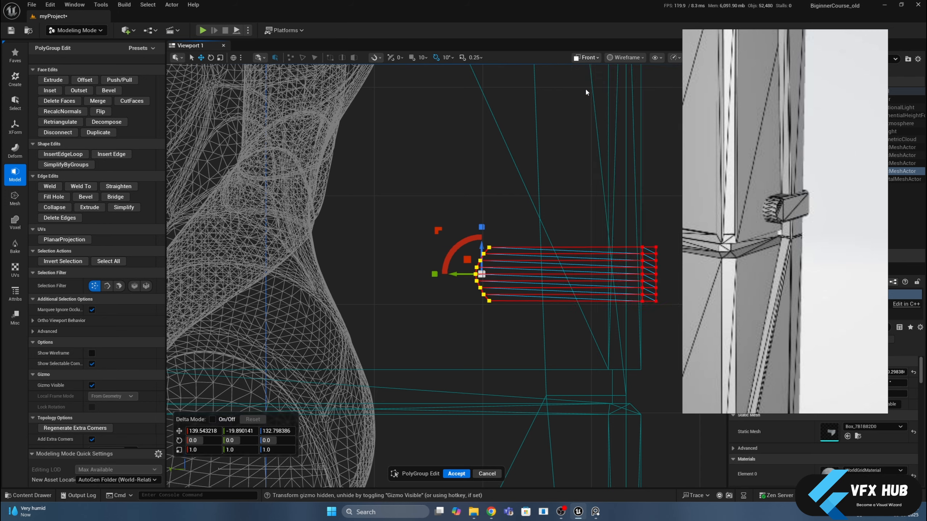
{"action": "mouse_move", "coordinate": [602, 173]}
{"action": "left_mouse_down", "text": "alt"}
{"action": "mouse_move", "coordinate": [635, 199]}
{"action": "mouse_move", "coordinate": [601, 173]}
{"action": "left_mouse_up", "text": "alt"}
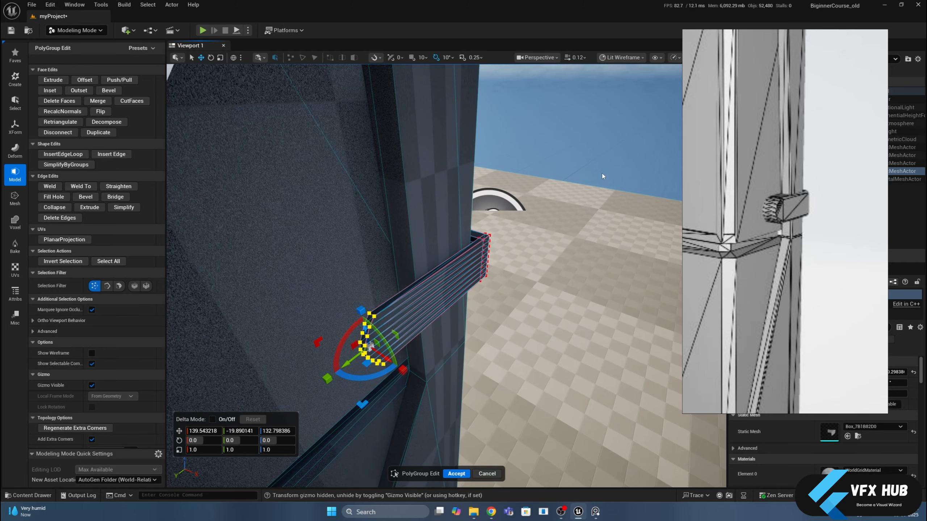
{"action": "left_click_drag", "start_coordinate": [560, 274], "coordinate": [545, 249], "text": "alt"}
{"action": "left_click_drag", "start_coordinate": [437, 293], "coordinate": [442, 296]}
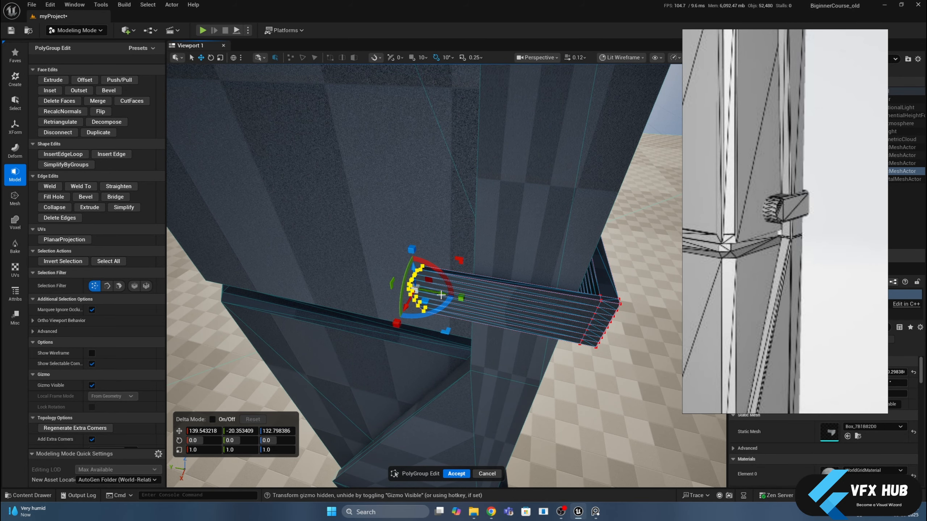
{"action": "left_click_drag", "start_coordinate": [493, 266], "coordinate": [485, 281], "text": "alt"}
{"action": "left_click", "coordinate": [548, 236]}
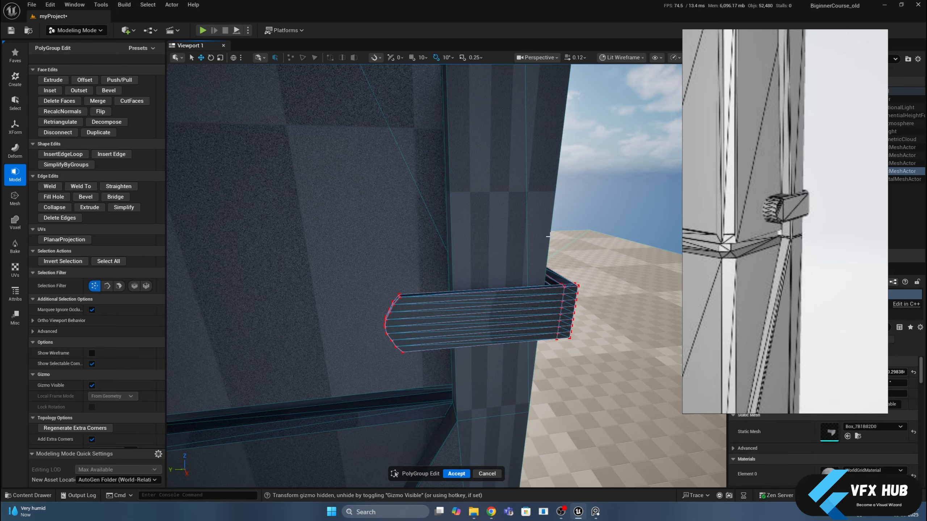
- Insert one edge loop across the strip behind the rounded end, using the Proportion Offset position mode
{"action": "left_click_drag", "start_coordinate": [421, 291], "coordinate": [396, 306], "text": "alt"}
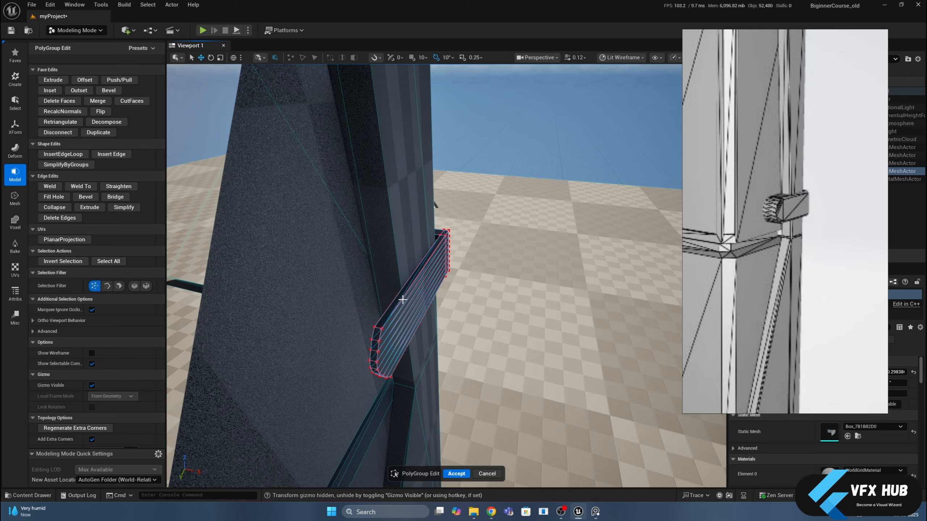
{"action": "left_click_drag", "start_coordinate": [435, 203], "coordinate": [416, 210], "text": "alt"}
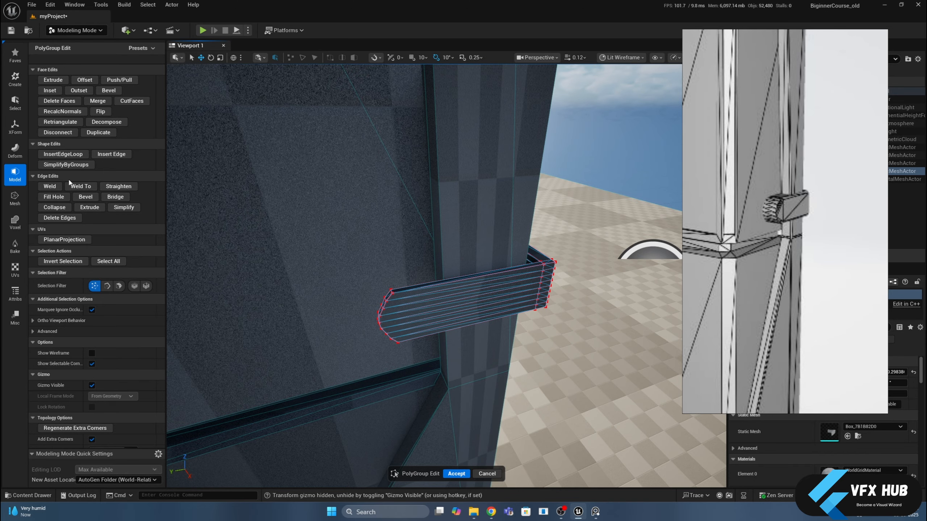
{"action": "left_click", "coordinate": [63, 154]}
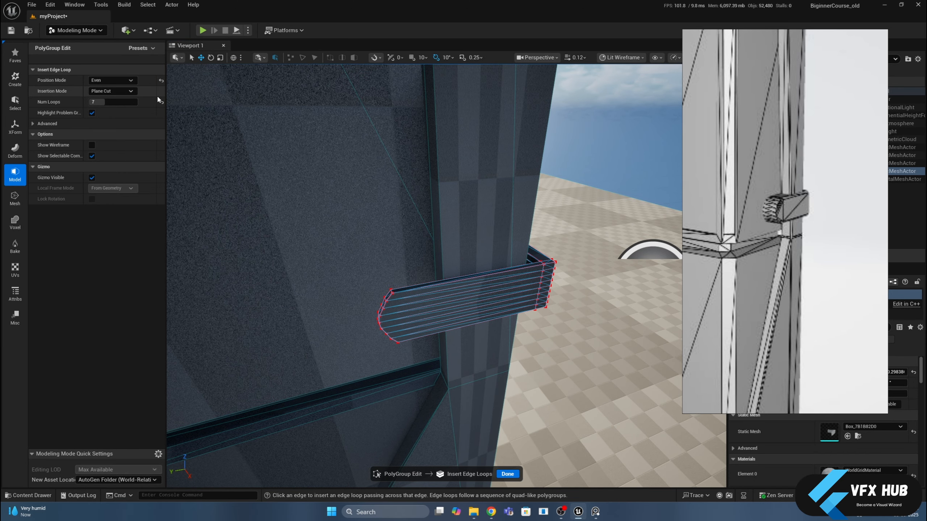
{"action": "left_click", "coordinate": [111, 80]}
{"action": "left_click", "coordinate": [110, 95]}
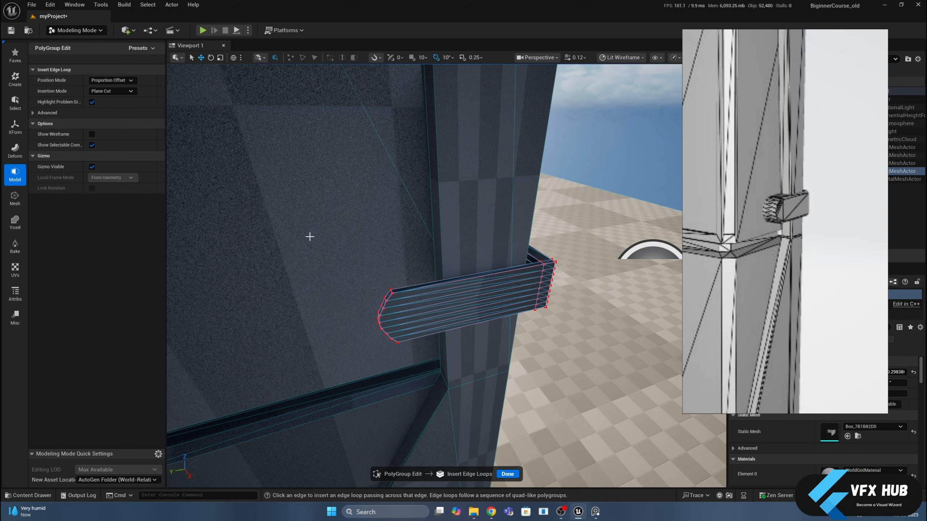
{"action": "left_click", "coordinate": [434, 302]}
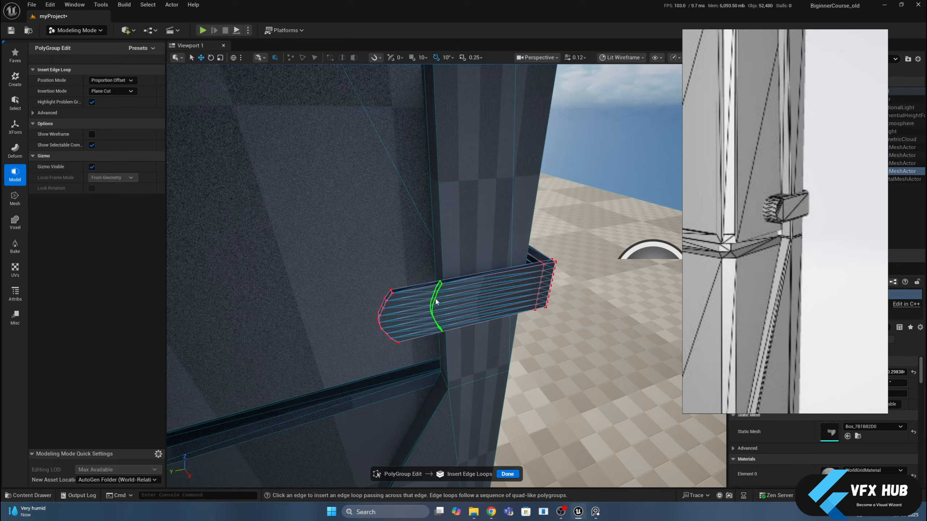
{"action": "right_click_drag", "start_coordinate": [471, 303], "coordinate": [496, 328]}
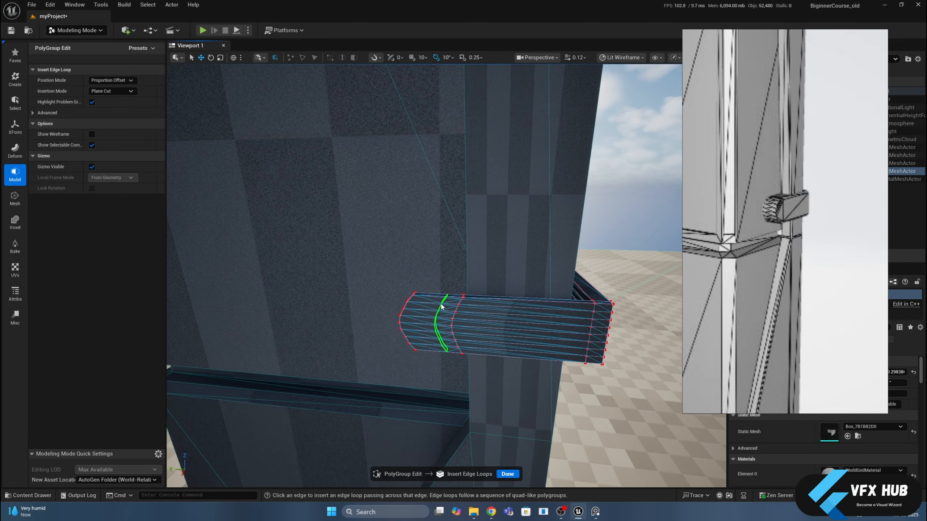
{"action": "left_click", "coordinate": [507, 473]}
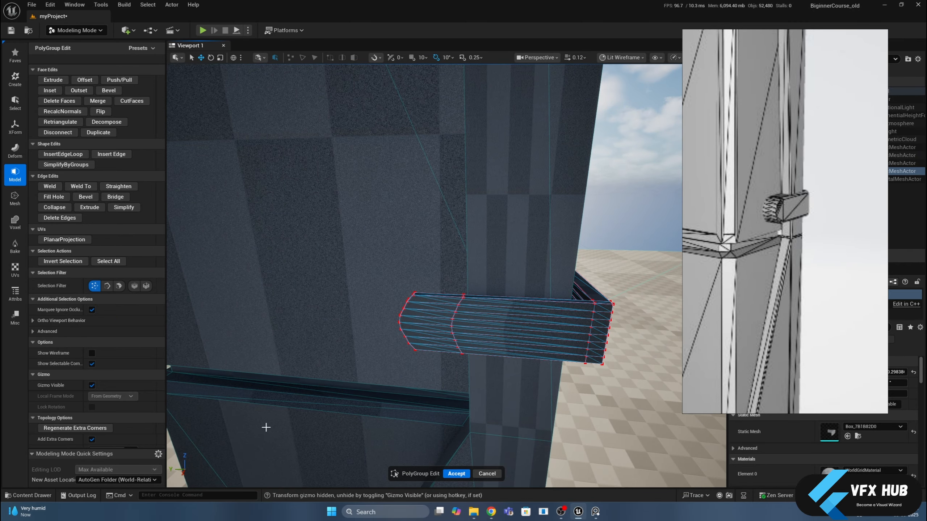
- Select the new cross loop's vertices, scale them flat along Y into a straight line, and switch to the front orthographic view
{"action": "right_click_drag", "start_coordinate": [452, 276], "coordinate": [434, 282]}
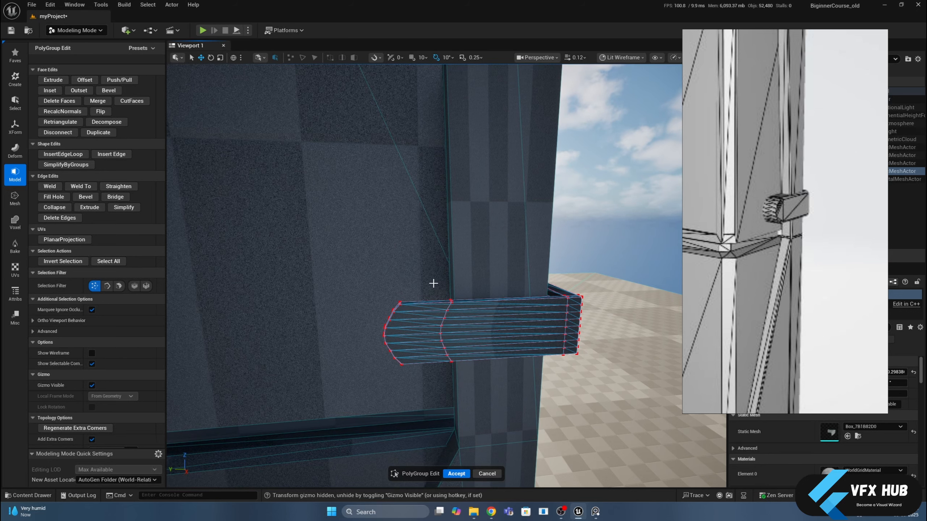
{"action": "left_click_drag", "start_coordinate": [433, 283], "coordinate": [457, 360]}
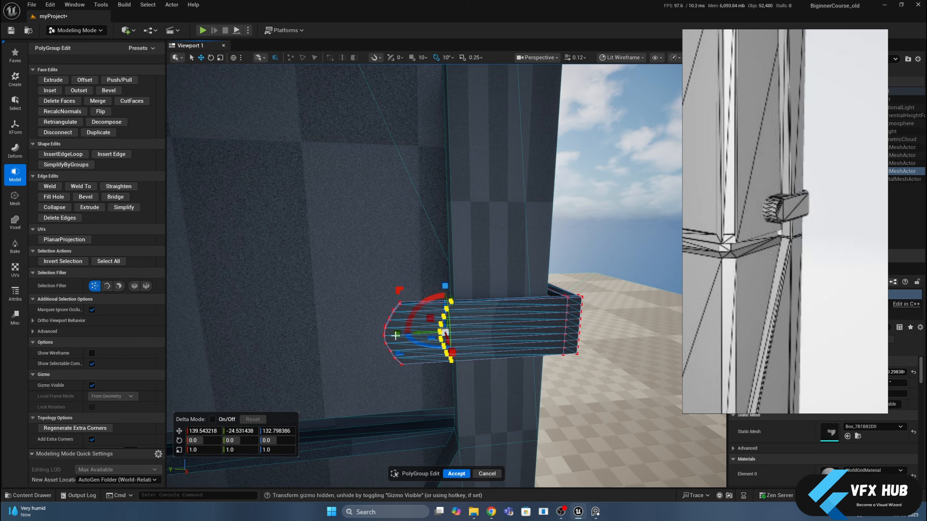
{"action": "left_click_drag", "start_coordinate": [395, 336], "coordinate": [906, 276]}
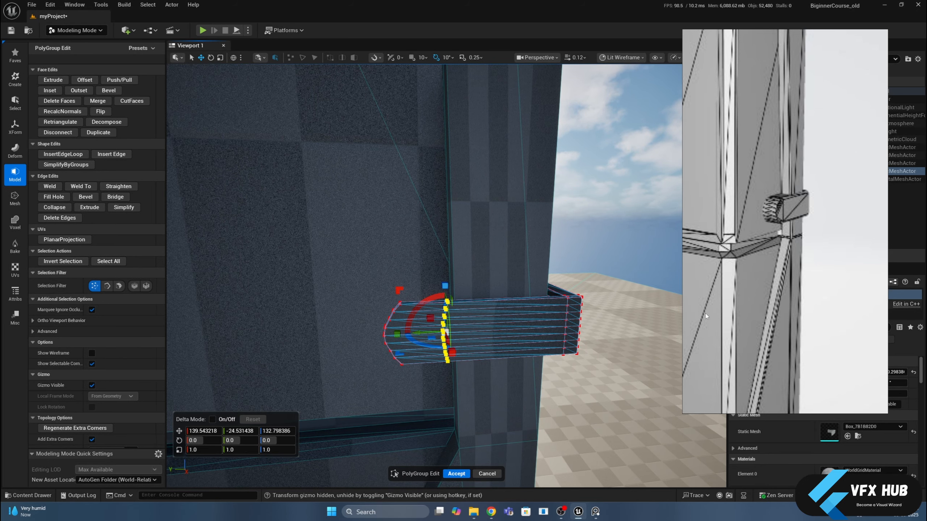
{"action": "left_click_drag", "start_coordinate": [397, 335], "coordinate": [749, 304]}
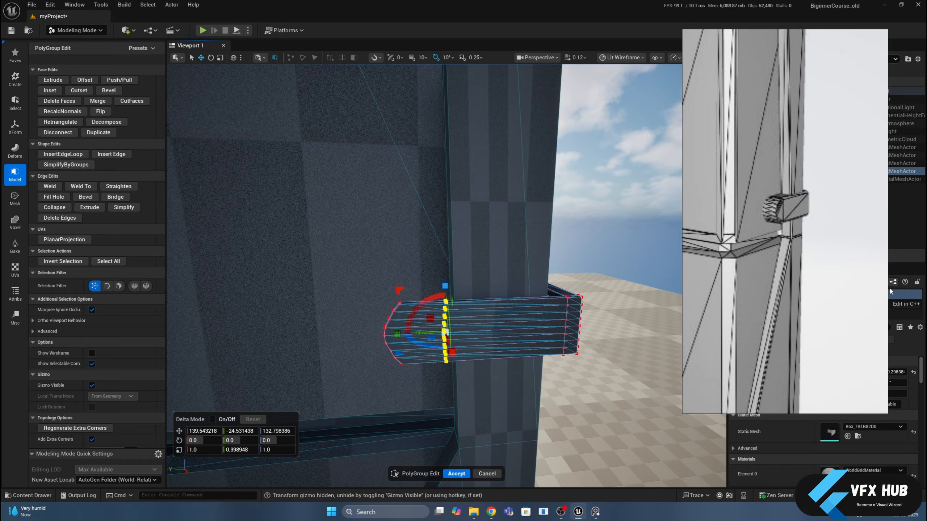
{"action": "left_click", "coordinate": [536, 57]}
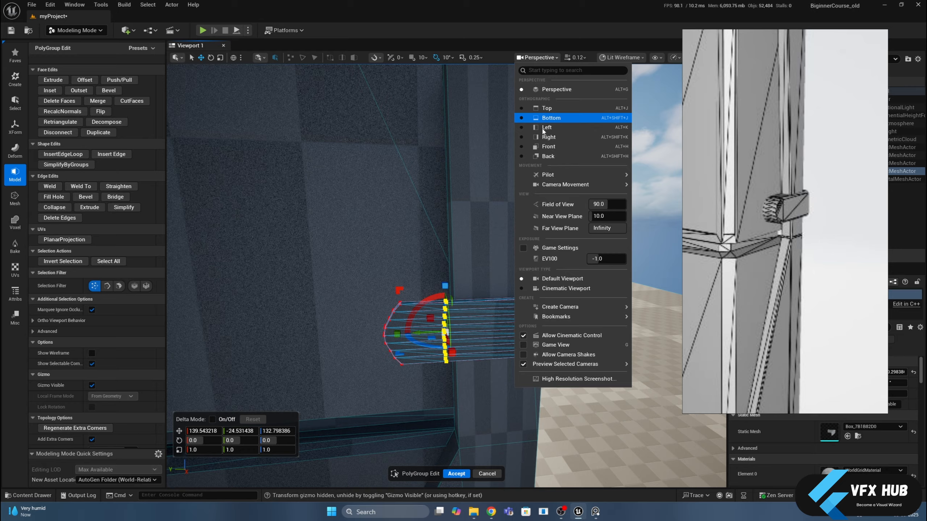
{"action": "left_click", "coordinate": [547, 146]}
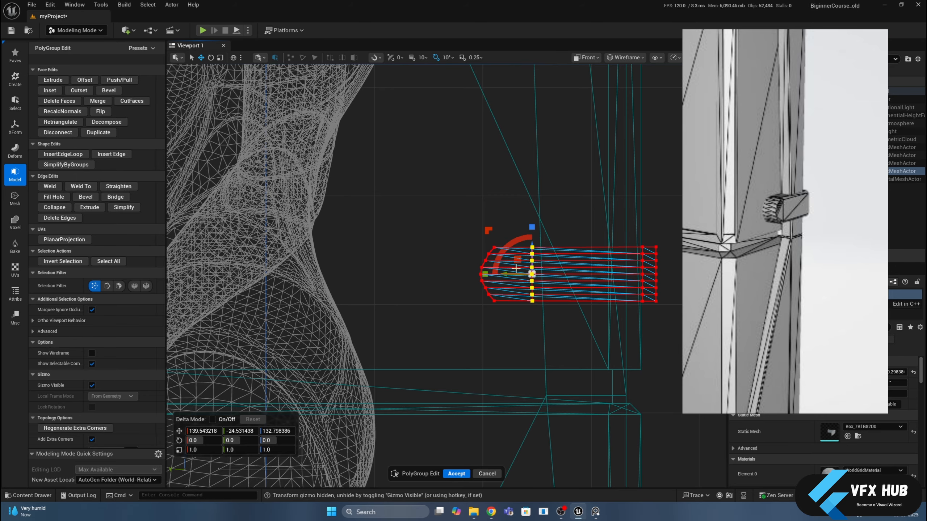
- In perspective view, select the cross loop's vertices behind the rounded end and move them along Y to about -24.95
{"action": "left_click", "coordinate": [585, 57]}
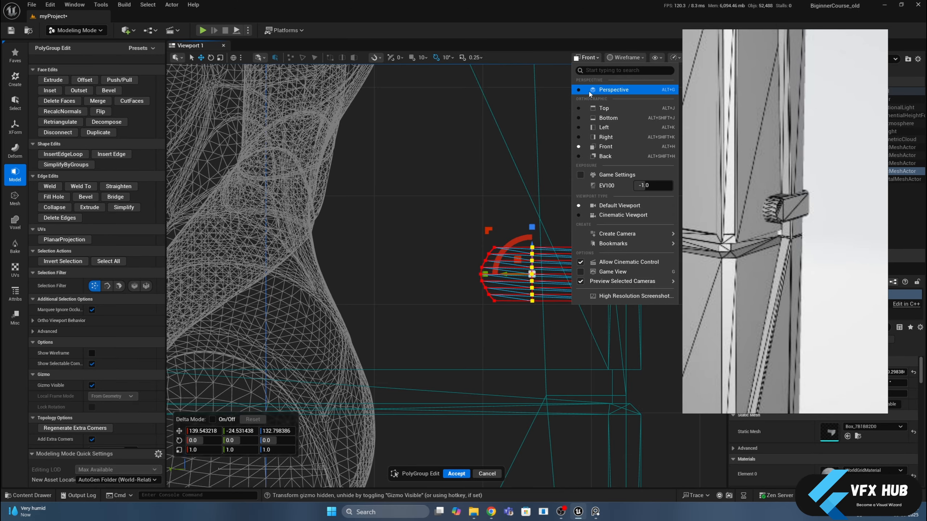
{"action": "left_click", "coordinate": [605, 90]}
{"action": "left_click", "coordinate": [422, 327]}
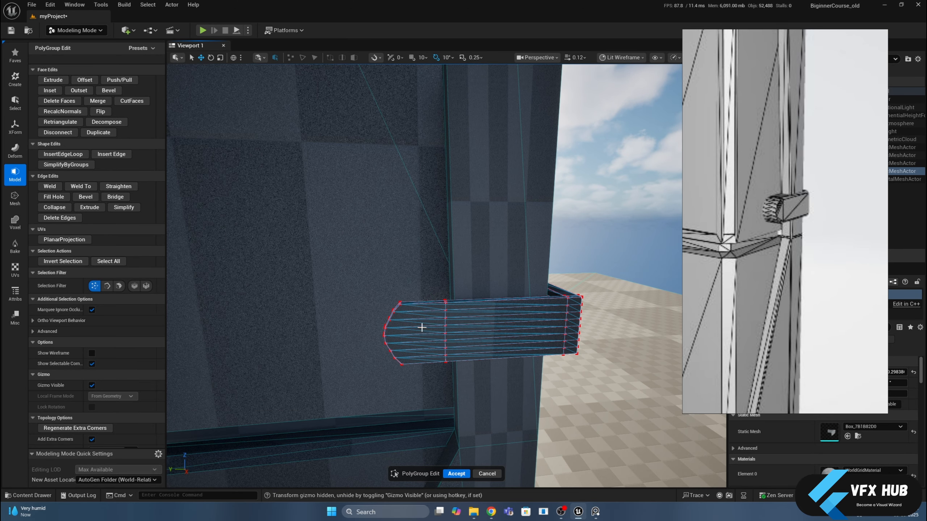
{"action": "left_click_drag", "start_coordinate": [435, 283], "coordinate": [475, 385]}
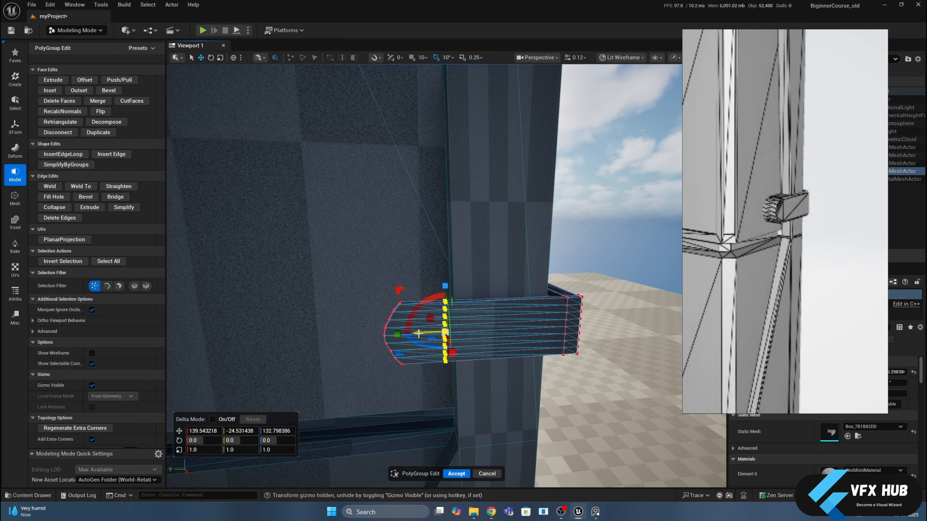
{"action": "left_click_drag", "start_coordinate": [418, 334], "coordinate": [423, 335]}
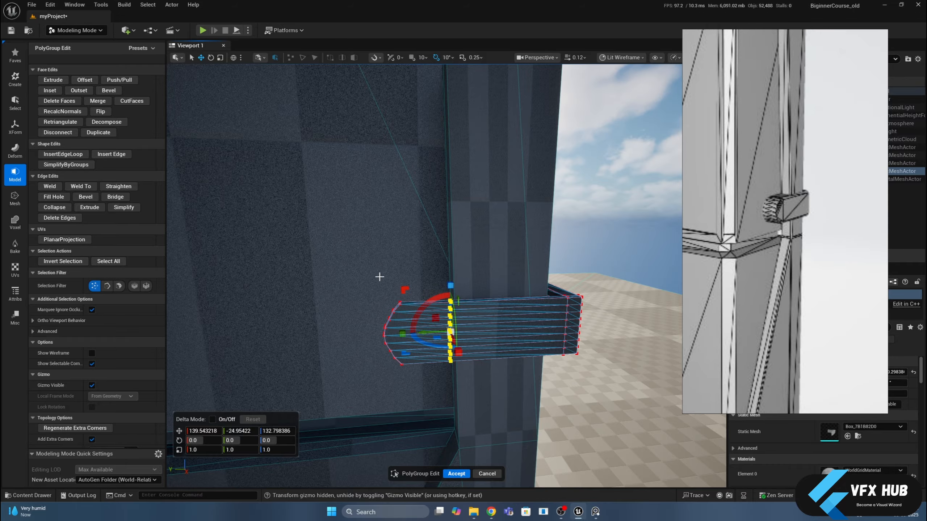
- Move the reference image off the Outliner, hide Box2 to expose the strip's inner side, and clear the vertex selection
{"action": "left_click_drag", "start_coordinate": [380, 277], "coordinate": [525, 281], "text": "alt"}
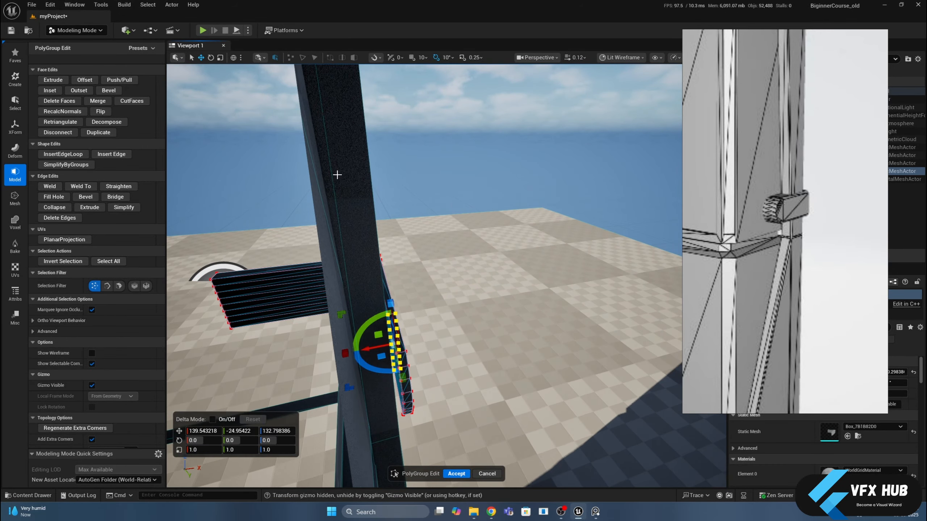
{"action": "left_click_drag", "start_coordinate": [872, 117], "coordinate": [704, 153]}
{"action": "left_click", "coordinate": [733, 164]}
{"action": "left_click", "coordinate": [734, 164]}
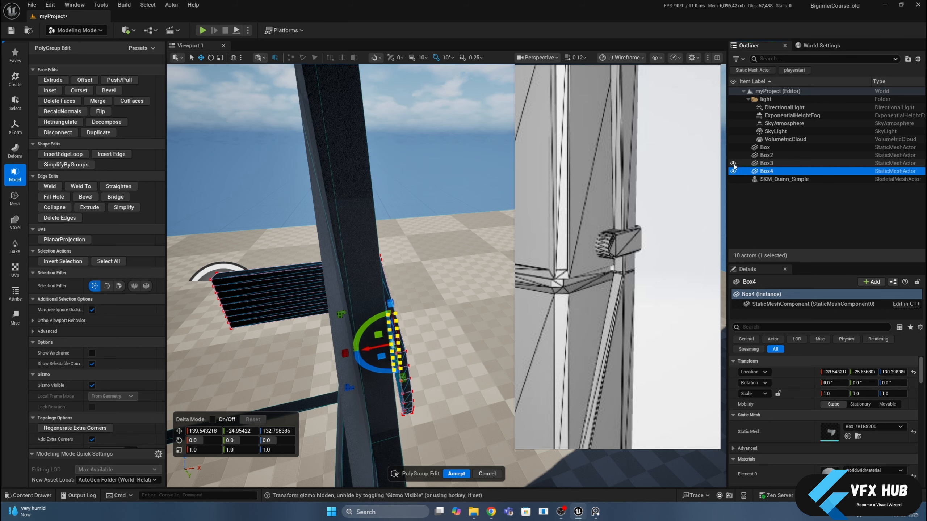
{"action": "left_click", "coordinate": [732, 155]}
{"action": "left_click_drag", "start_coordinate": [386, 220], "coordinate": [386, 221], "text": "alt"}
{"action": "left_click", "coordinate": [350, 286]}
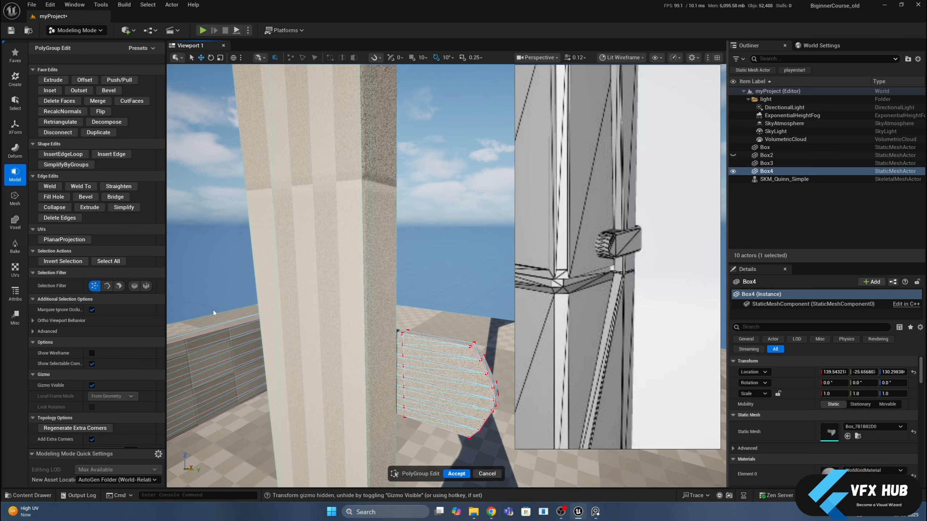
- Limit selection to faces and select all the inner-side faces between the cross loop and the rounded tip
{"action": "left_click", "coordinate": [119, 286]}
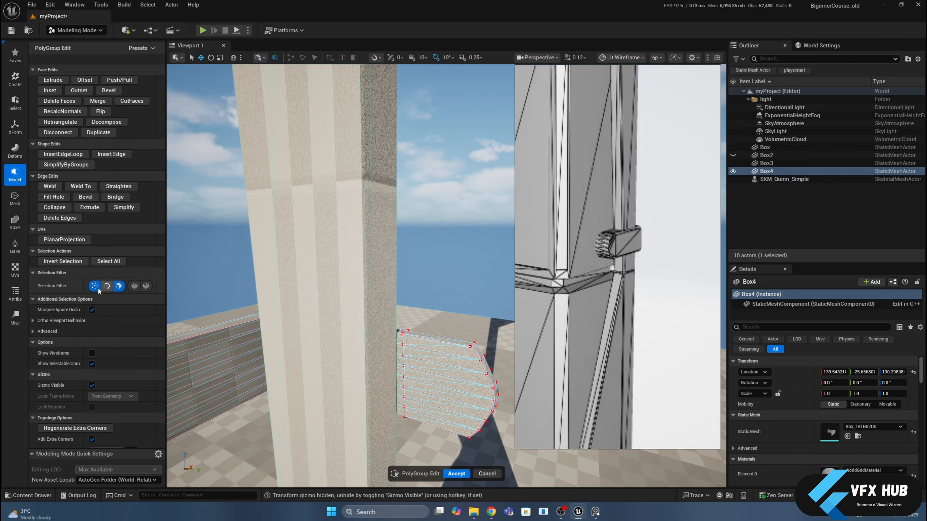
{"action": "left_click", "coordinate": [431, 345]}
{"action": "left_click", "coordinate": [428, 356], "text": "shift"}
{"action": "left_click", "coordinate": [429, 369], "text": "shift"}
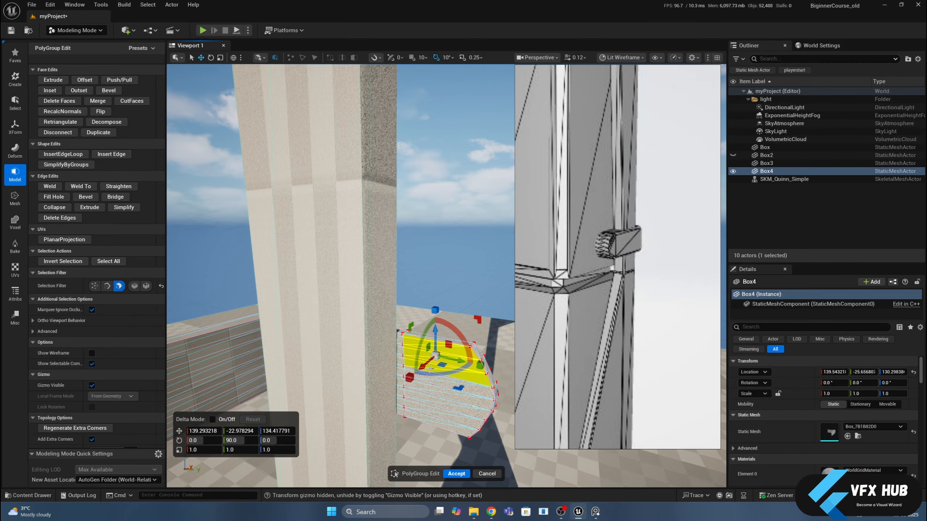
{"action": "left_click", "coordinate": [428, 379], "text": "shift"}
{"action": "left_click", "coordinate": [424, 389], "text": "shift"}
{"action": "left_click", "coordinate": [420, 399], "text": "shift"}
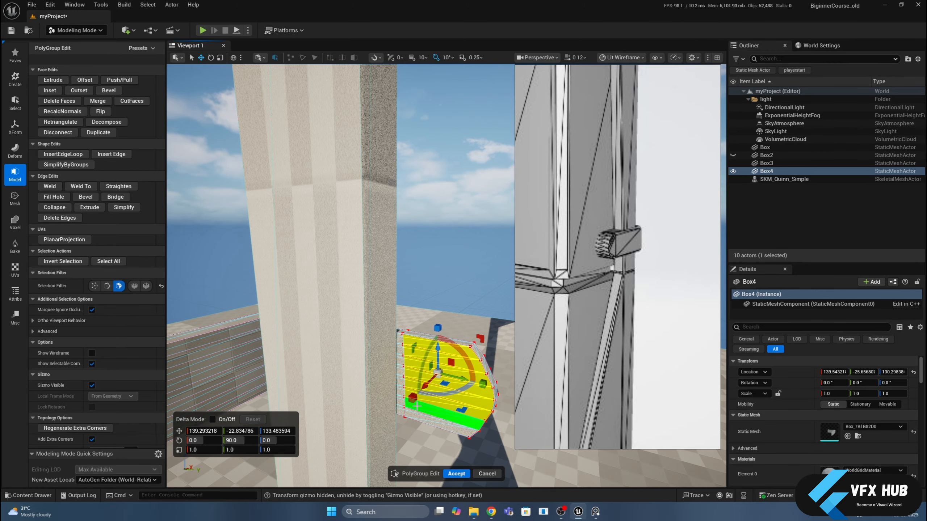
{"action": "left_click", "coordinate": [417, 406], "text": "shift"}
{"action": "left_click", "coordinate": [416, 415], "text": "shift"}
- Show Box2 again and extrude the selected rounded-end faces toward the column's side plate, to X about 136.8
{"action": "left_click_drag", "start_coordinate": [445, 309], "coordinate": [303, 310], "text": "alt"}
{"action": "left_click", "coordinate": [733, 156]}
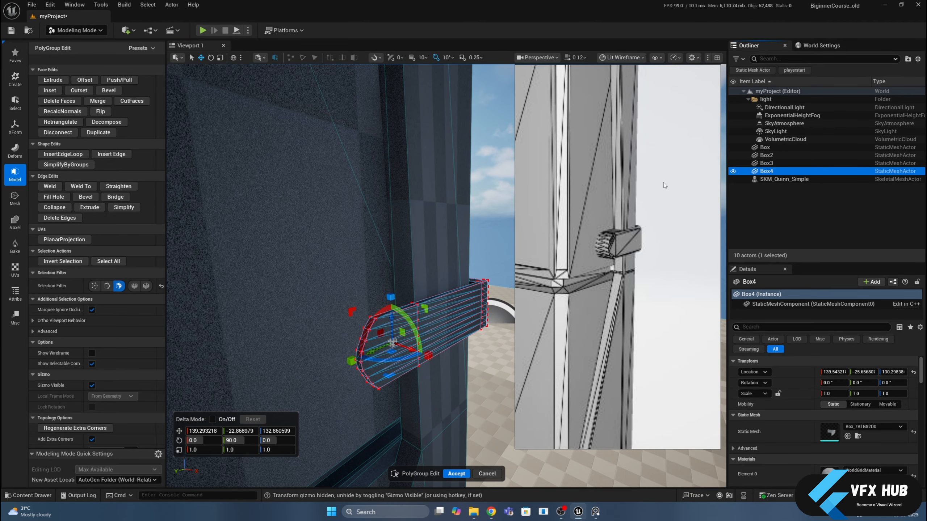
{"action": "left_click_drag", "start_coordinate": [437, 255], "coordinate": [415, 276], "text": "alt"}
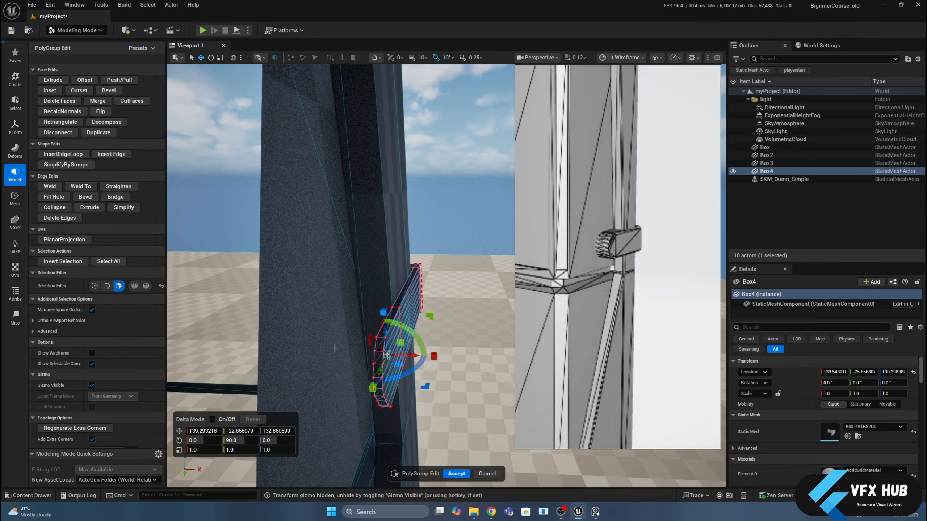
{"action": "left_click", "coordinate": [53, 80]}
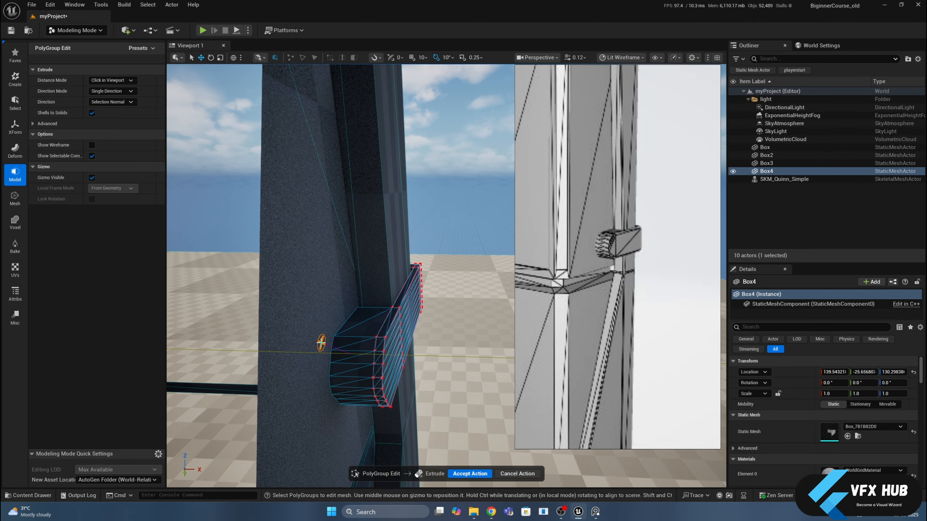
{"action": "left_click", "coordinate": [321, 342]}
{"action": "left_click_drag", "start_coordinate": [321, 342], "coordinate": [251, 338], "text": "alt"}
{"action": "left_click_drag", "start_coordinate": [419, 300], "coordinate": [417, 273], "text": "alt"}
{"action": "scroll", "coordinate": [362, 304], "scroll_direction": "down", "scroll_amount": 5}
{"action": "left_click_drag", "start_coordinate": [316, 213], "coordinate": [328, 243], "text": "alt"}
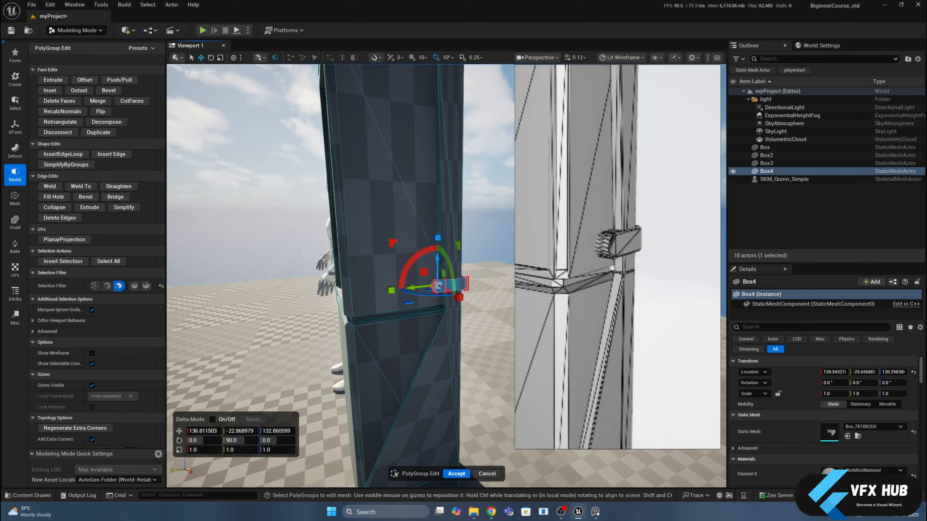
- Accept the PolyGroup edit on the small clip Box4 and turn to the cabinet's rear corner
{"action": "middle_click_drag", "start_coordinate": [328, 243], "coordinate": [325, 205]}
{"action": "left_click", "coordinate": [457, 474]}
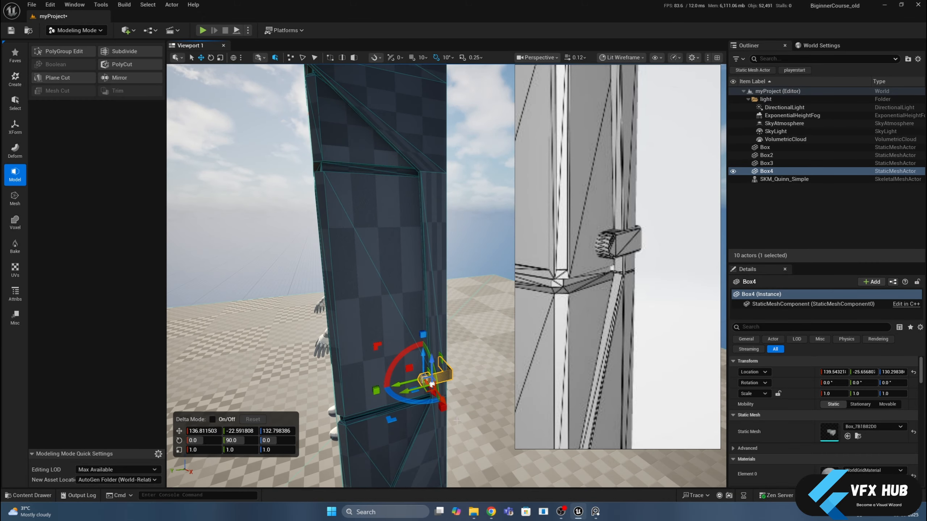
{"action": "left_click", "coordinate": [459, 400]}
{"action": "left_click_drag", "start_coordinate": [460, 400], "coordinate": [458, 364], "text": "alt"}
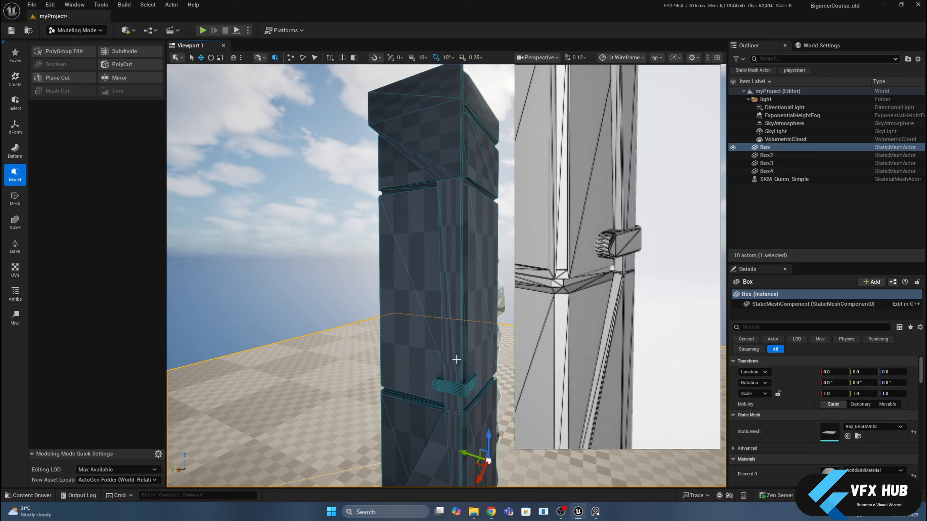
- Move the spaceship reference aside and, in Top view, use PolyGroup Edit to extend side panel Box3's end vertices to about Y -34.4
{"action": "left_click", "coordinate": [461, 370]}
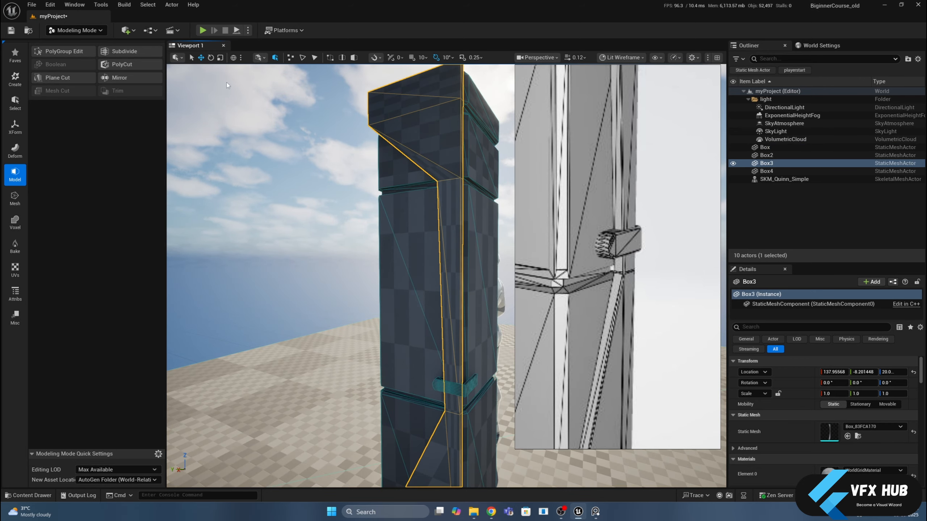
{"action": "left_click", "coordinate": [58, 51]}
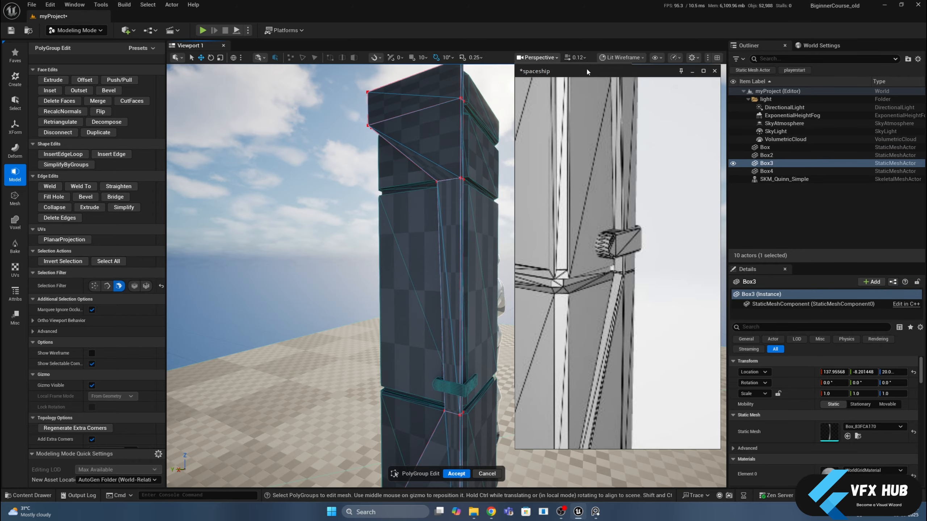
{"action": "left_click_drag", "start_coordinate": [587, 72], "coordinate": [785, 92]}
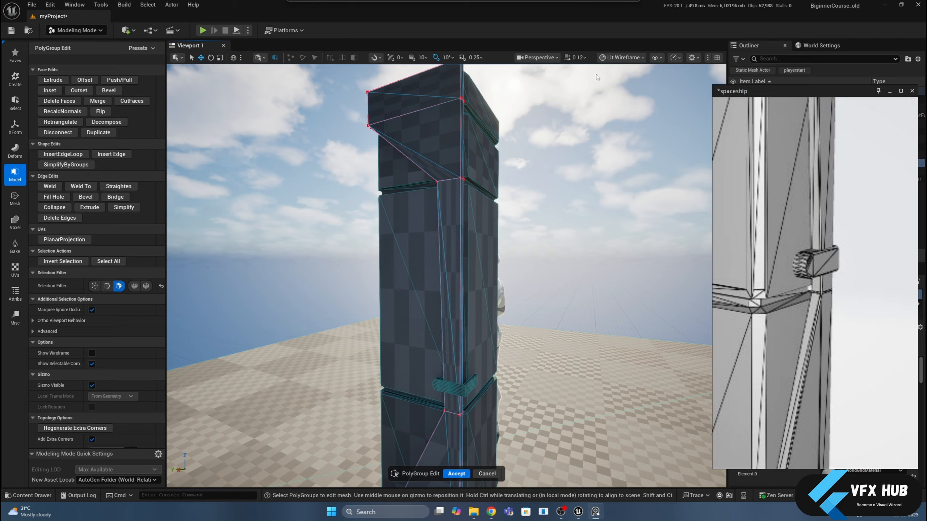
{"action": "left_click", "coordinate": [536, 58]}
{"action": "left_click", "coordinate": [536, 110]}
{"action": "scroll", "coordinate": [461, 223], "scroll_direction": "down", "scroll_amount": 3}
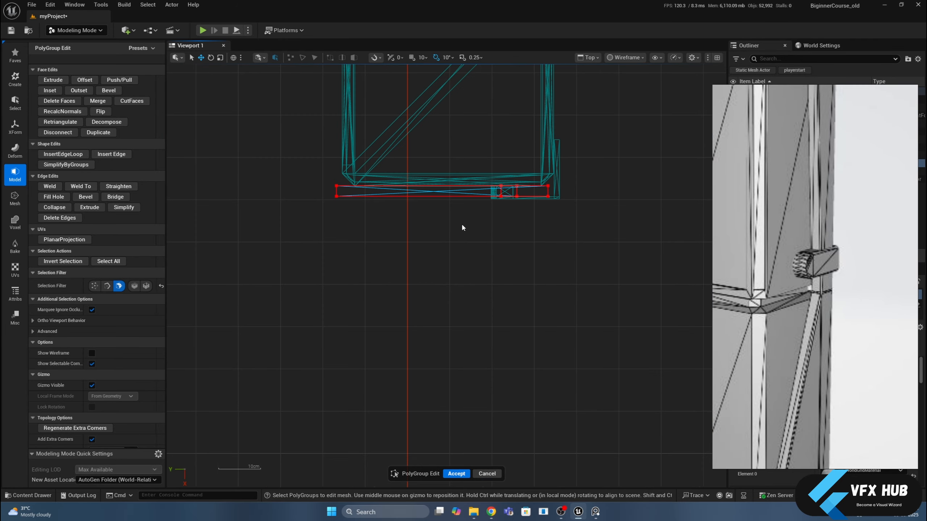
{"action": "right_click_drag", "start_coordinate": [427, 240], "coordinate": [427, 328]}
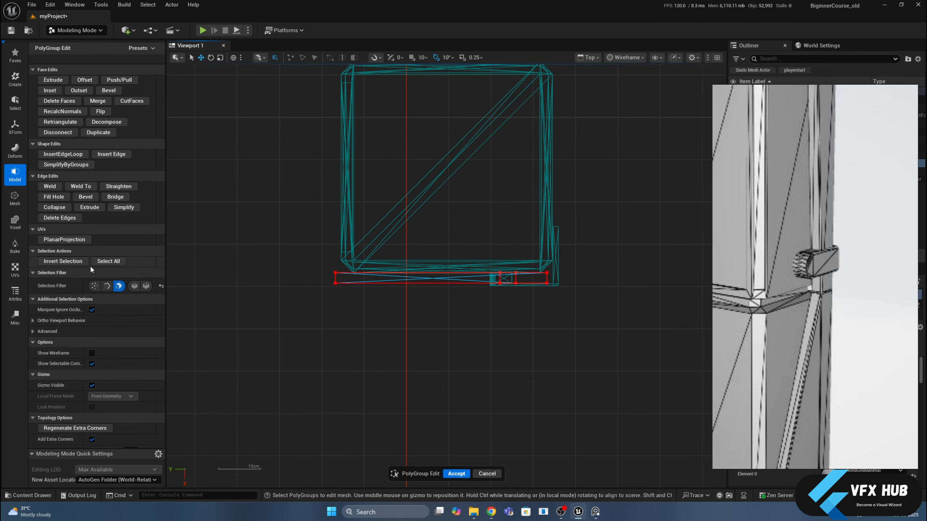
{"action": "left_click", "coordinate": [94, 287]}
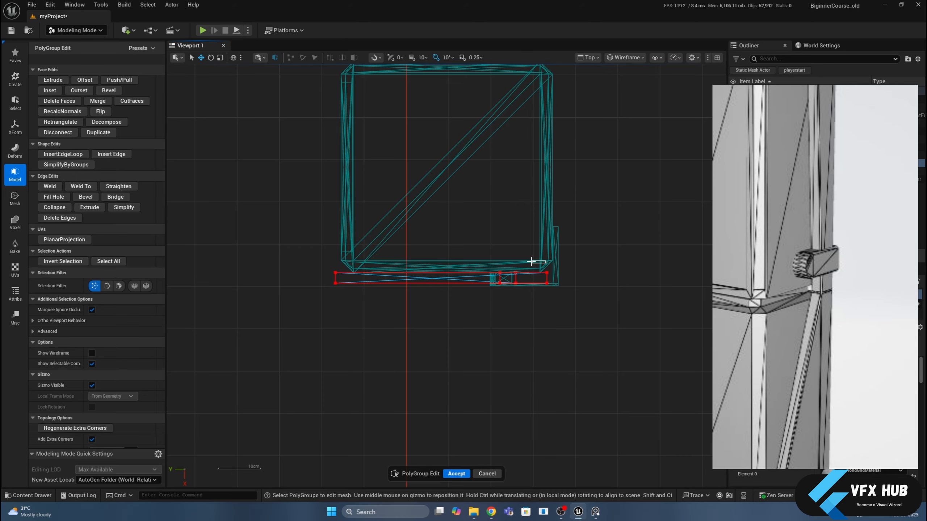
{"action": "left_click_drag", "start_coordinate": [532, 257], "coordinate": [547, 283]}
{"action": "scroll", "coordinate": [474, 327], "scroll_direction": "up", "scroll_amount": 5}
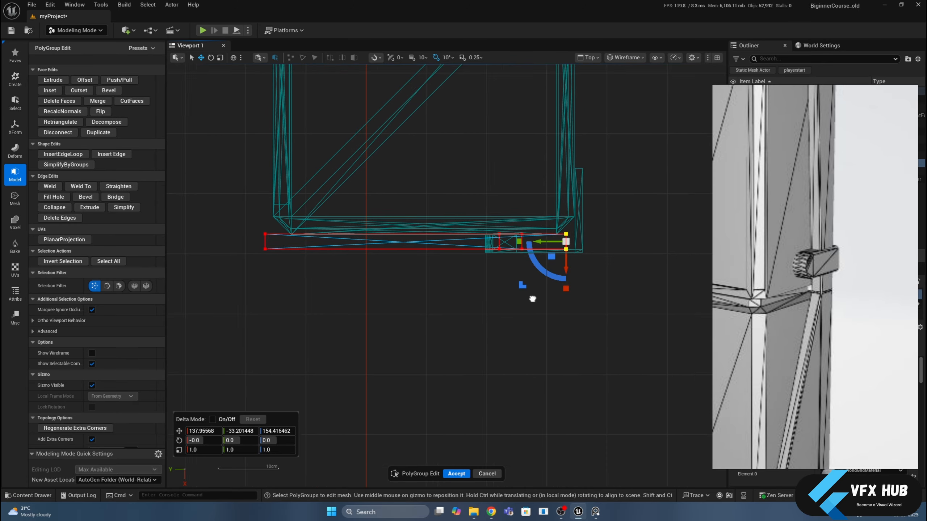
{"action": "left_click_drag", "start_coordinate": [442, 319], "coordinate": [451, 319]}
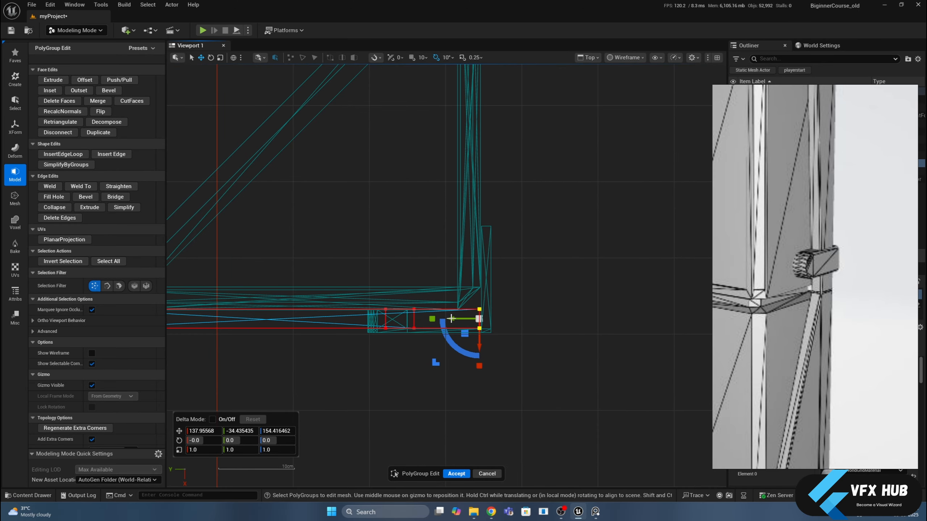
{"action": "left_click", "coordinate": [456, 473]}
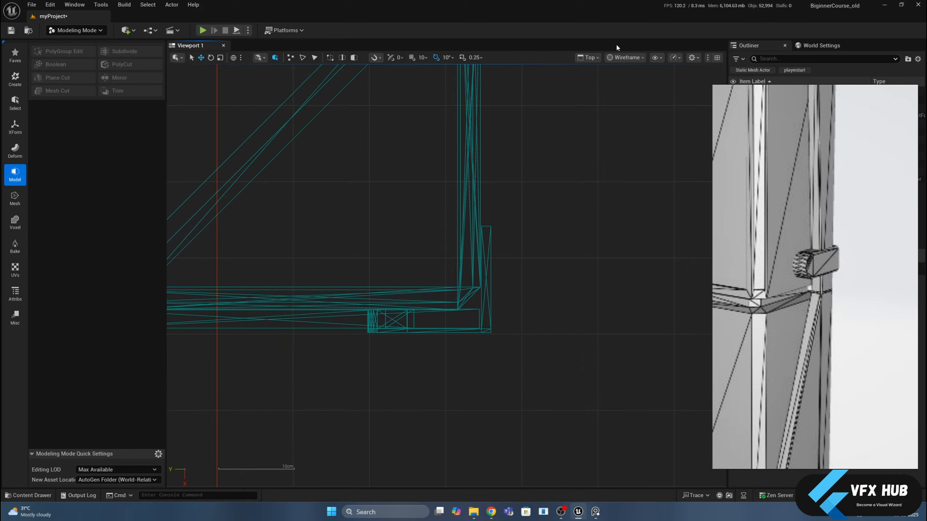
- Return the viewport to Perspective and select the side panel Box3 with the whole cabinet in view
{"action": "left_click", "coordinate": [623, 57]}
{"action": "left_click", "coordinate": [595, 60]}
{"action": "left_click", "coordinate": [596, 88]}
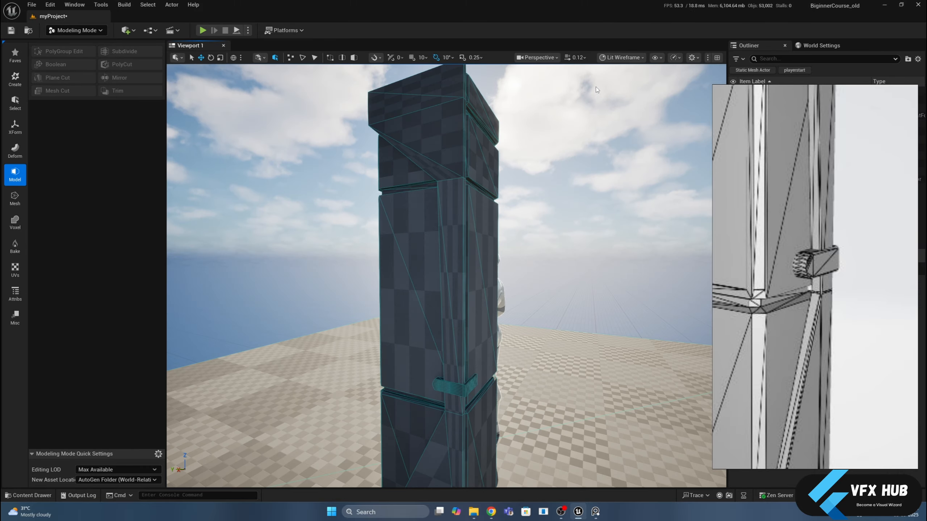
{"action": "right_click_drag", "start_coordinate": [510, 219], "coordinate": [554, 195]}
{"action": "right_click_drag", "start_coordinate": [549, 252], "coordinate": [489, 224]}
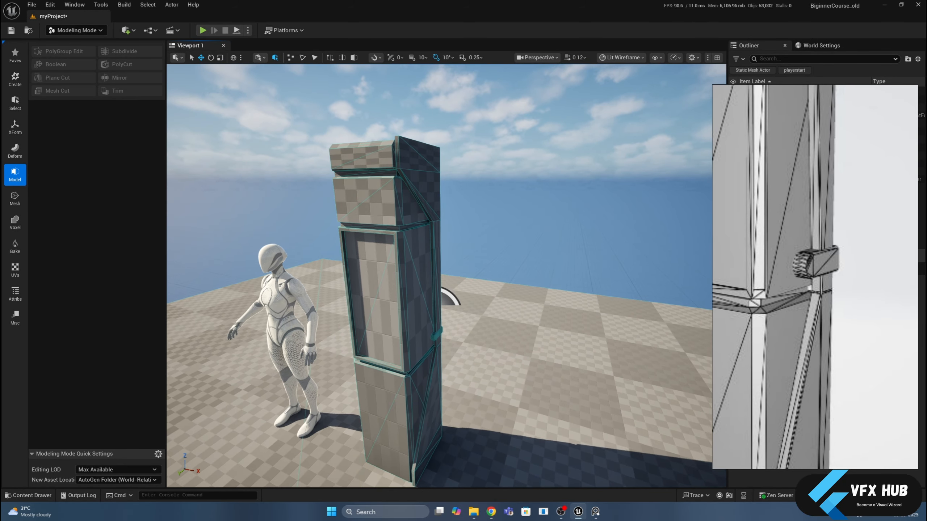
{"action": "left_click", "coordinate": [420, 176]}
{"action": "left_click_drag", "start_coordinate": [420, 176], "coordinate": [572, 313], "text": "alt"}
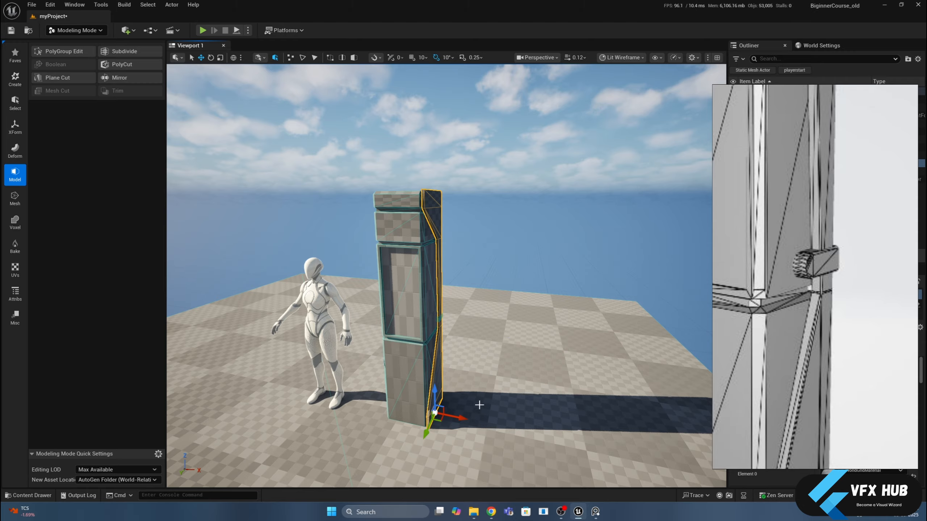
{"action": "left_click_drag", "start_coordinate": [462, 419], "coordinate": [525, 430]}
{"action": "key", "text": "ctrl+z"}
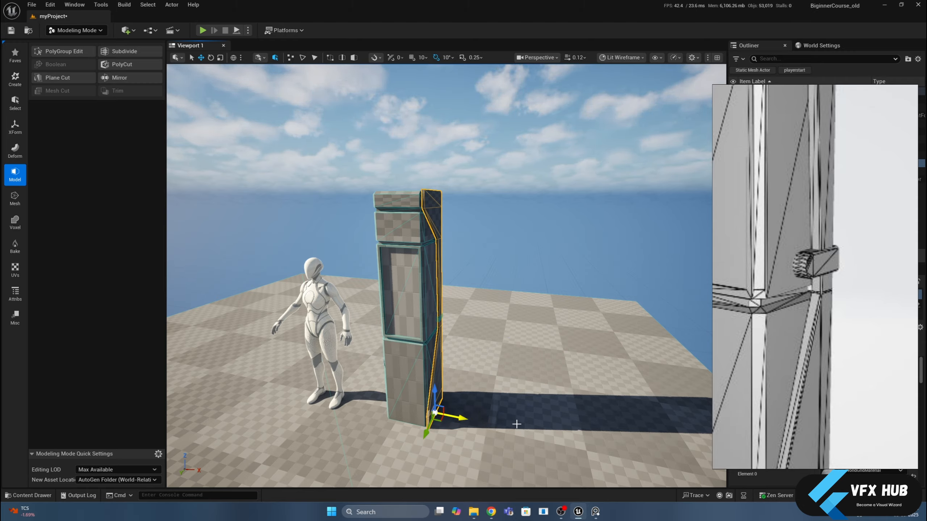
{"action": "key", "text": "e"}
{"action": "left_click_drag", "start_coordinate": [466, 427], "coordinate": [456, 442]}
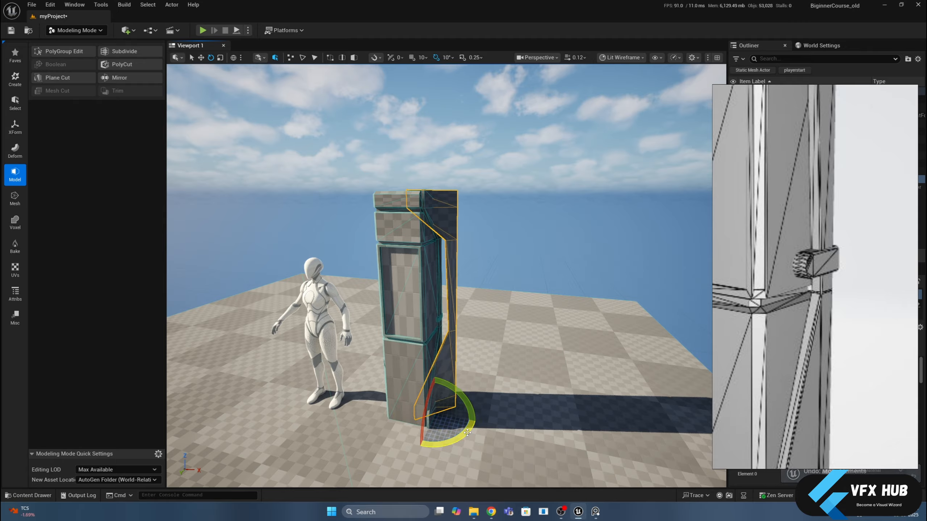
{"action": "key", "text": "ctrl+z"}
- Duplicate the side panel along X onto the opposite side of the cabinet, at about X 86.4
{"action": "key", "text": "w"}
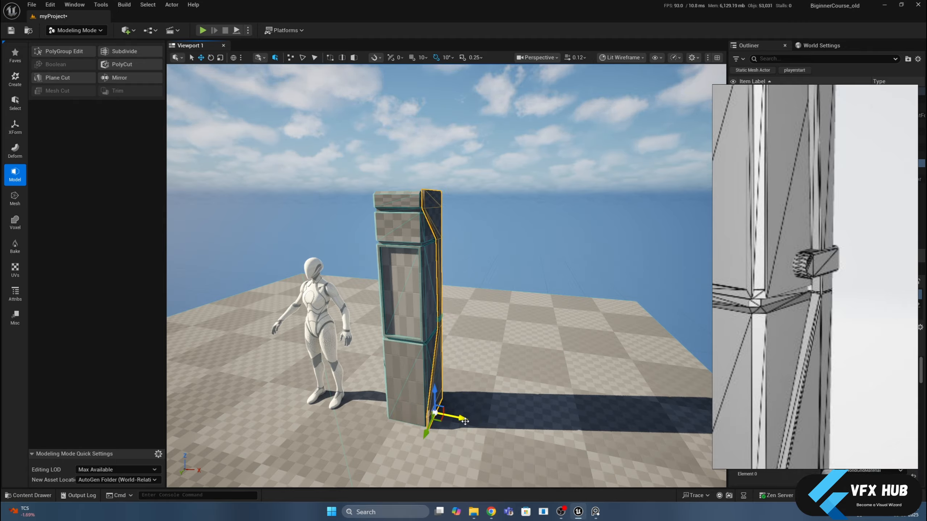
{"action": "left_click_drag", "start_coordinate": [464, 419], "coordinate": [422, 420]}
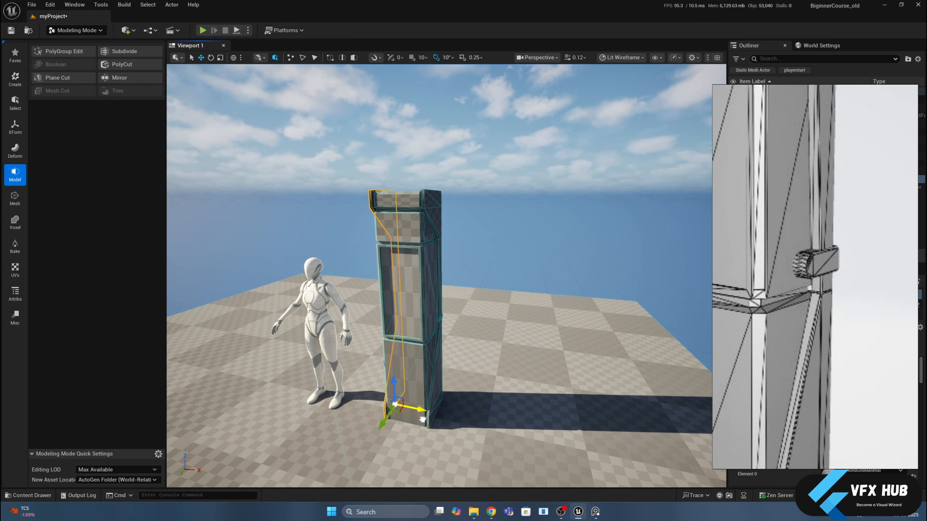
{"action": "left_click_drag", "start_coordinate": [522, 164], "coordinate": [489, 179], "text": "alt"}
- Raise the top vertices of the original side panel Box3 to about Z 287 with PolyGroup Edit and accept the edit
{"action": "left_click", "coordinate": [440, 197]}
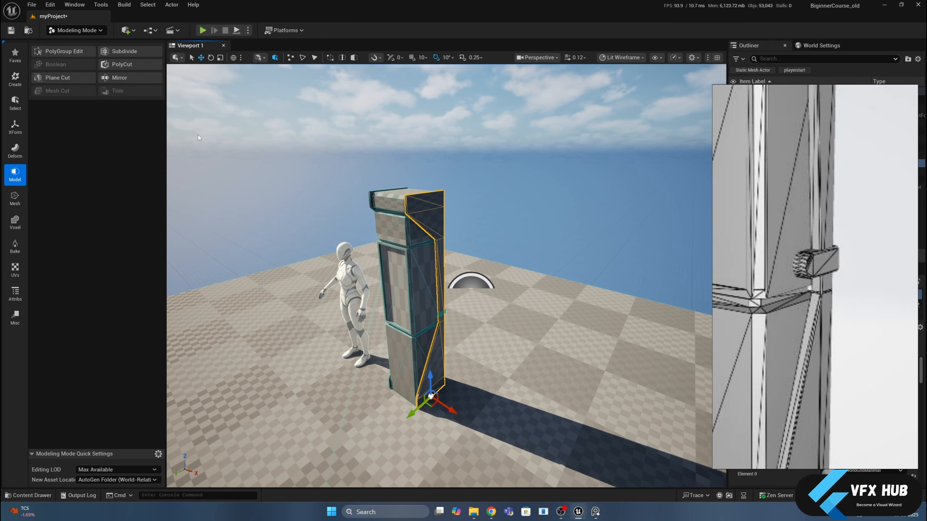
{"action": "left_click", "coordinate": [59, 51]}
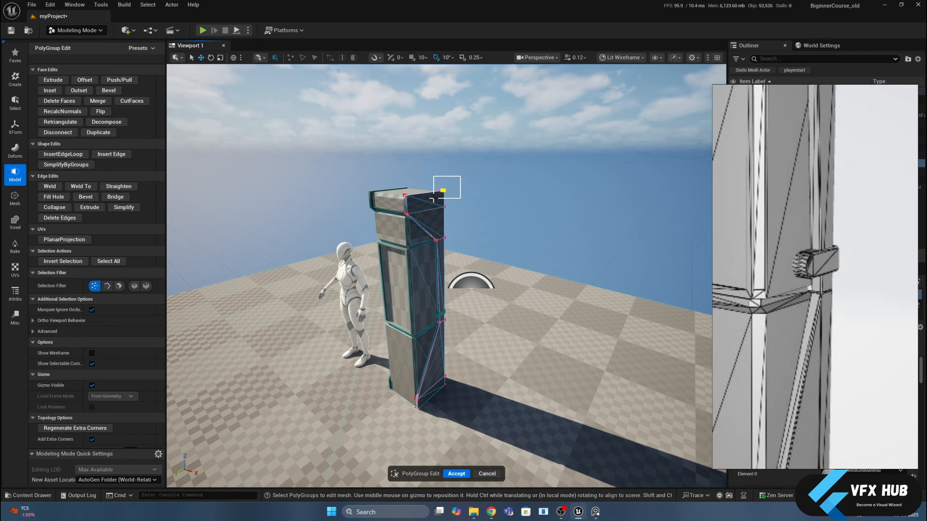
{"action": "left_click", "coordinate": [442, 189]}
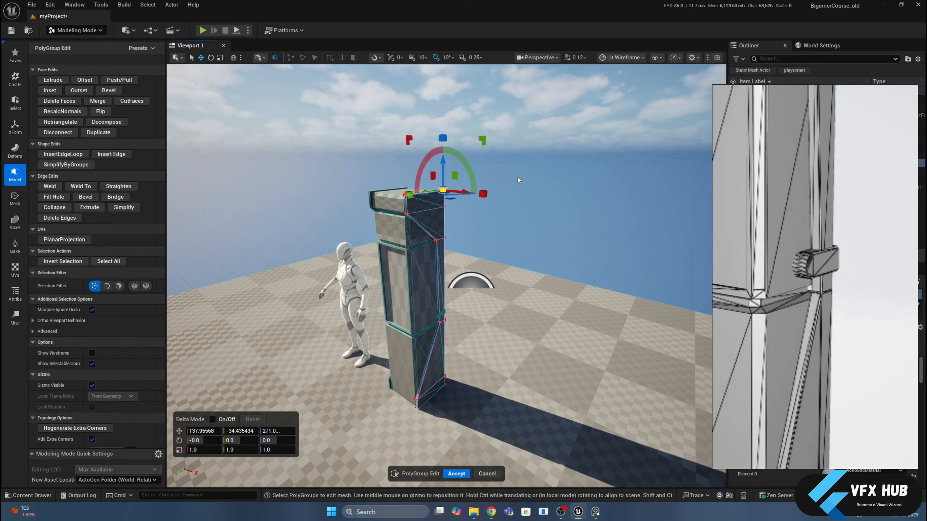
{"action": "left_click_drag", "start_coordinate": [483, 174], "coordinate": [424, 158]}
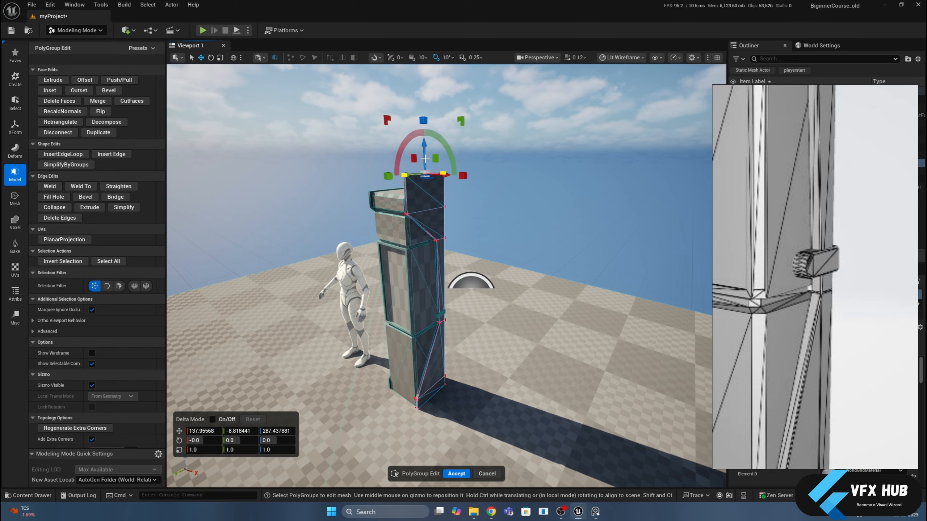
{"action": "left_click", "coordinate": [454, 474]}
{"action": "key", "text": "Escape"}
{"action": "left_click_drag", "start_coordinate": [388, 195], "coordinate": [452, 182], "text": "alt"}
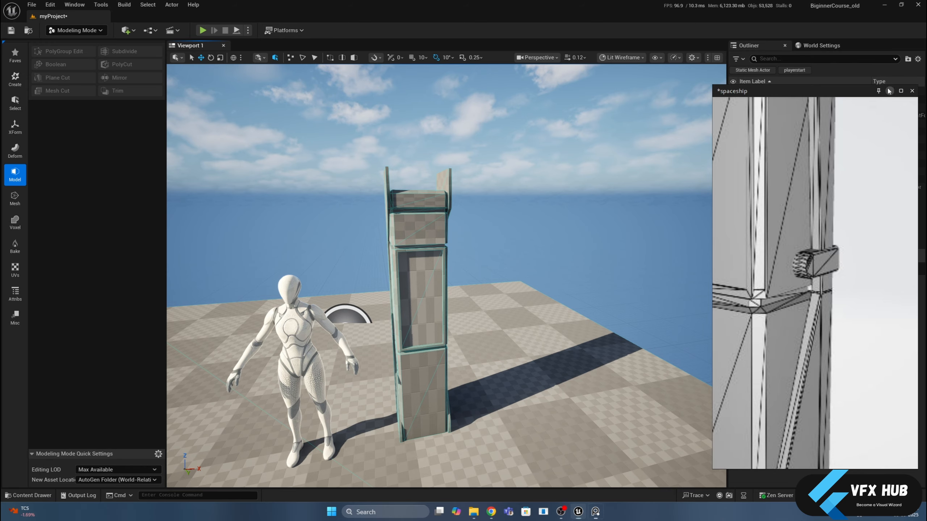
- Minimize the reference window and locate Box3's static mesh asset in the pc content folder
{"action": "left_click", "coordinate": [887, 83]}
{"action": "left_click", "coordinate": [766, 163]}
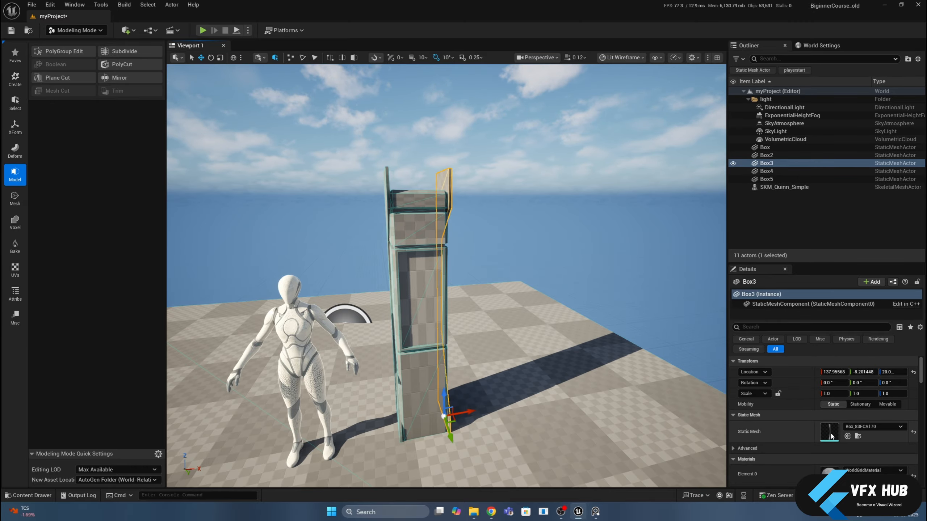
{"action": "left_click", "coordinate": [846, 437]}
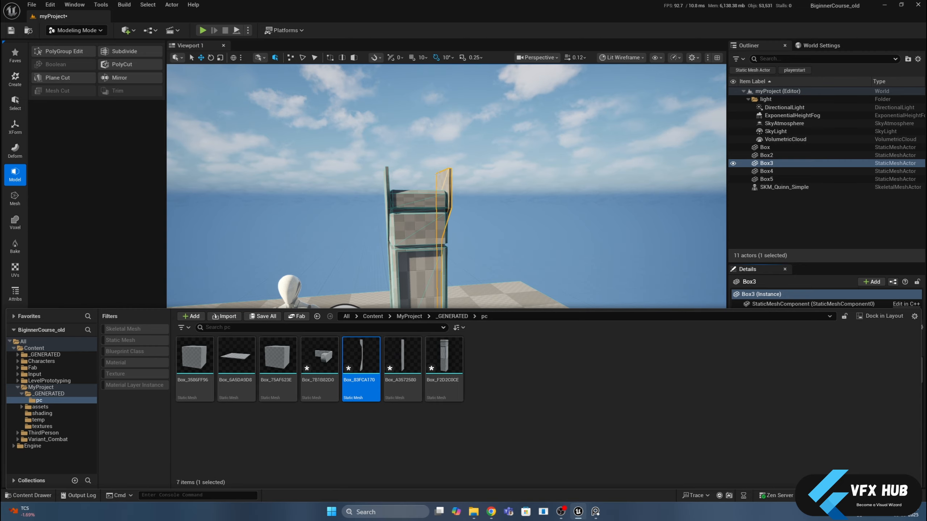
{"action": "key", "text": "ctrl+space"}
{"action": "left_click", "coordinate": [858, 436]}
{"action": "key", "text": "ctrl+space"}
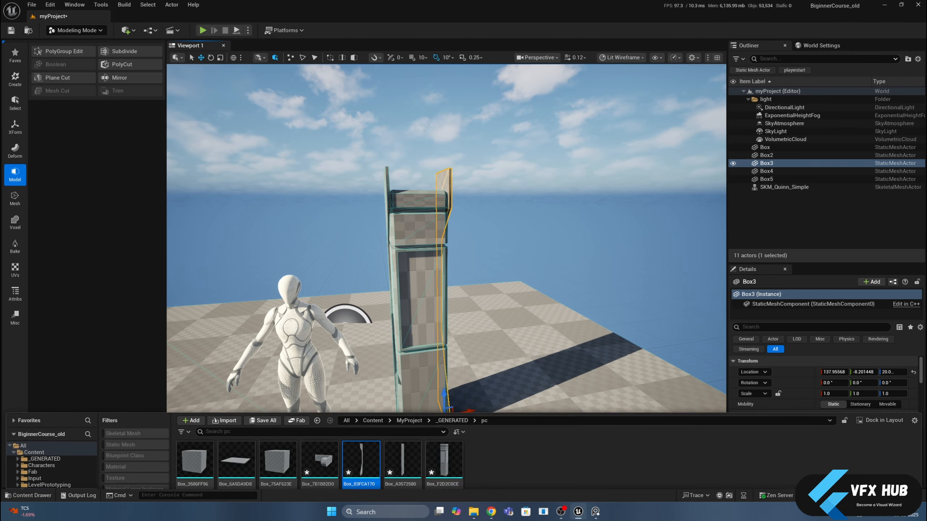
{"action": "left_click", "coordinate": [857, 436]}
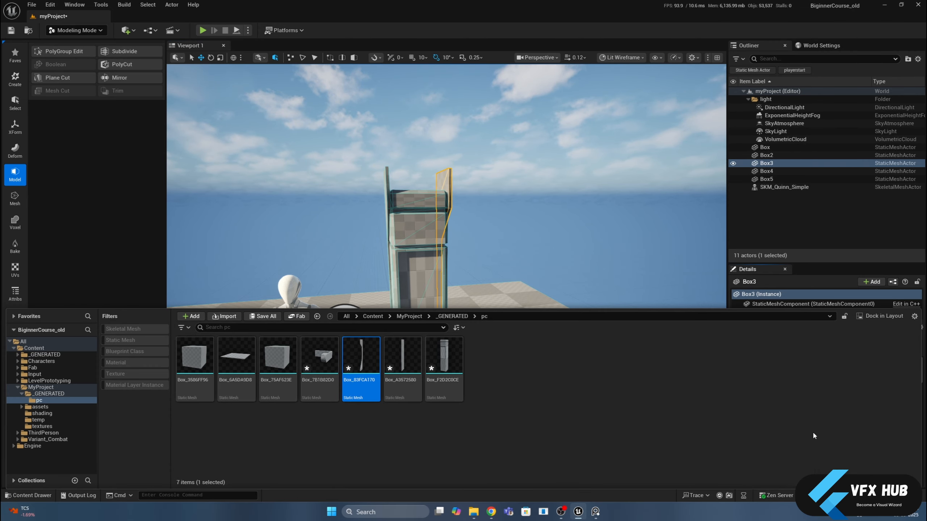
{"action": "key", "text": "ctrl+space"}
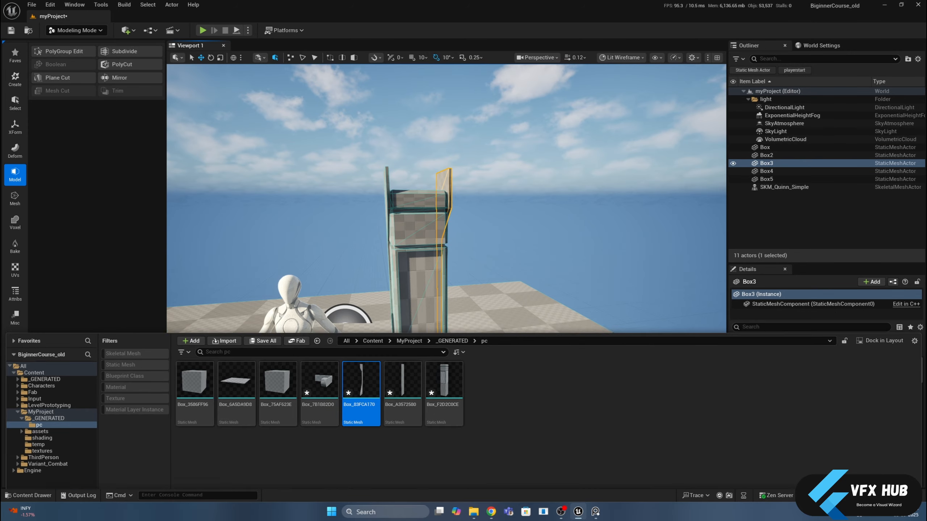
- Compare the static mesh assigned to Box5 with that of Box3 by alternating the selection between the two panels
{"action": "left_click", "coordinate": [385, 189]}
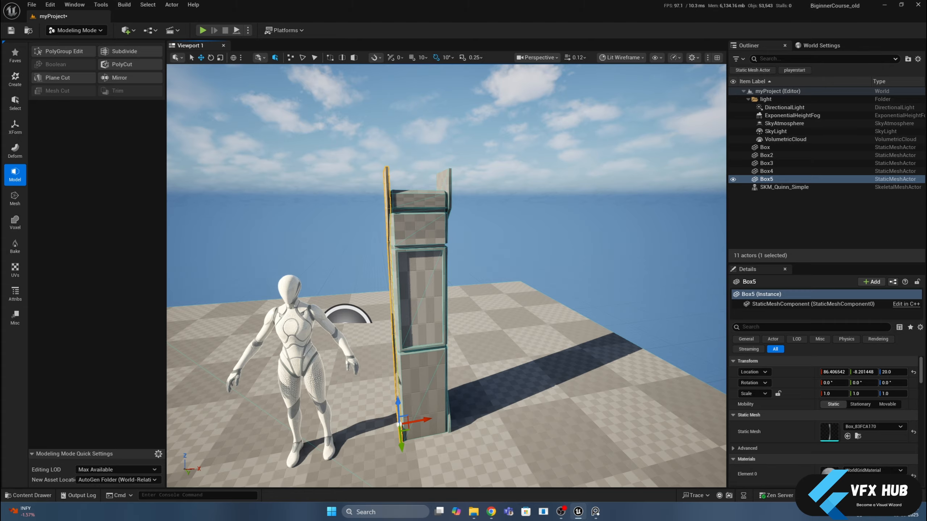
{"action": "key", "text": "ctrl+z"}
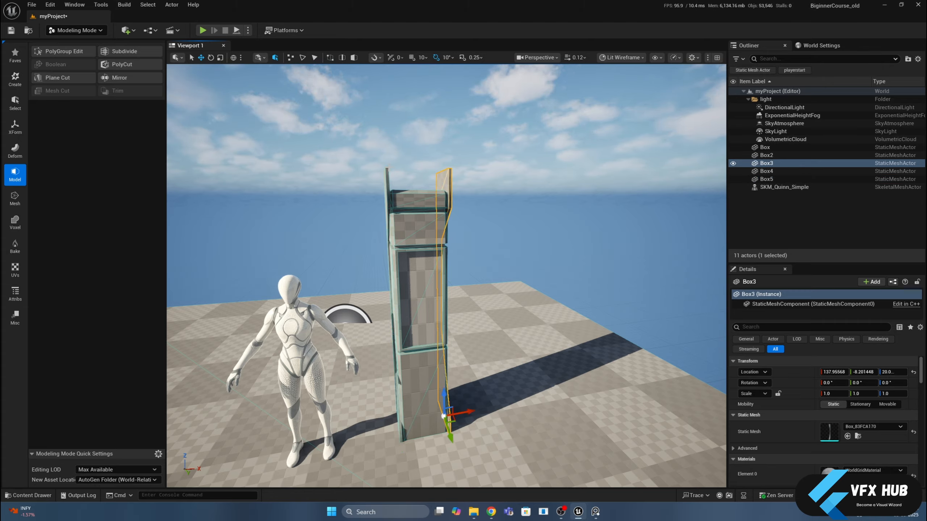
{"action": "key", "text": "ctrl+z"}
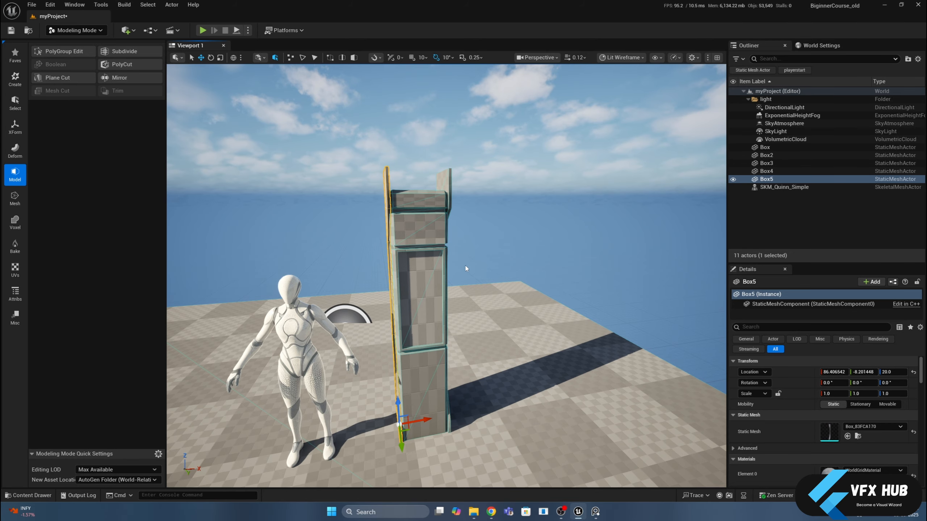
{"action": "key", "text": "ctrl+z"}
{"action": "right_click_drag", "start_coordinate": [382, 190], "coordinate": [382, 189]}
{"action": "left_click", "coordinate": [369, 183]}
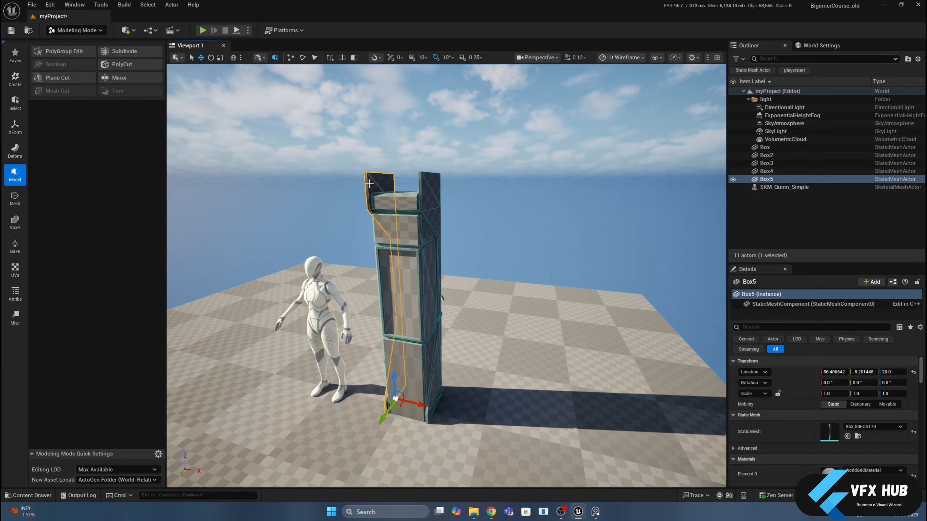
{"action": "key", "text": "ctrl+y"}
{"action": "key", "text": "ctrl+z"}
{"action": "key", "text": "ctrl+y"}
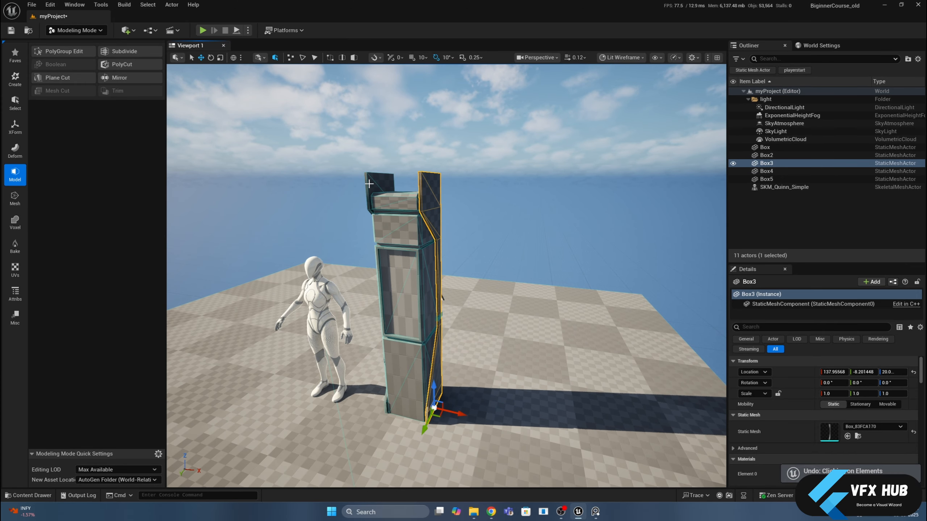
{"action": "key", "text": "ctrl+z"}
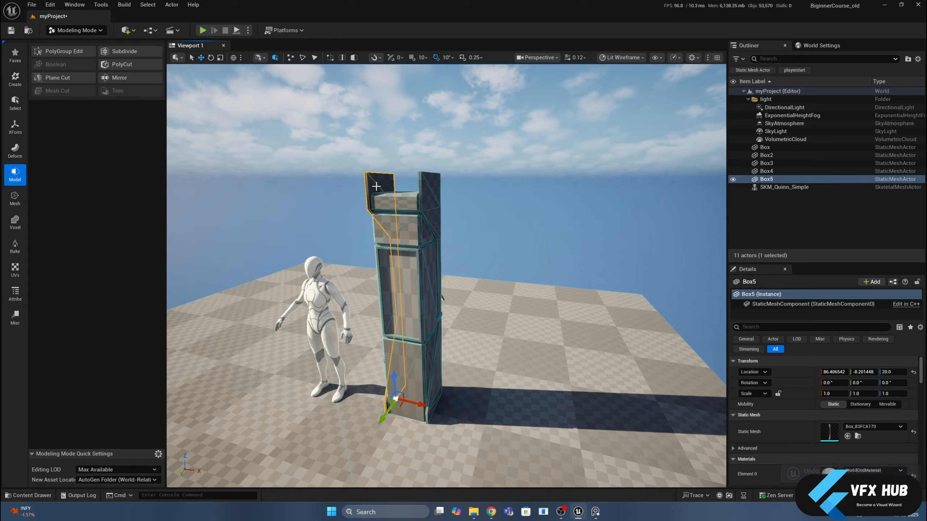
{"action": "key", "text": "ctrl+y"}
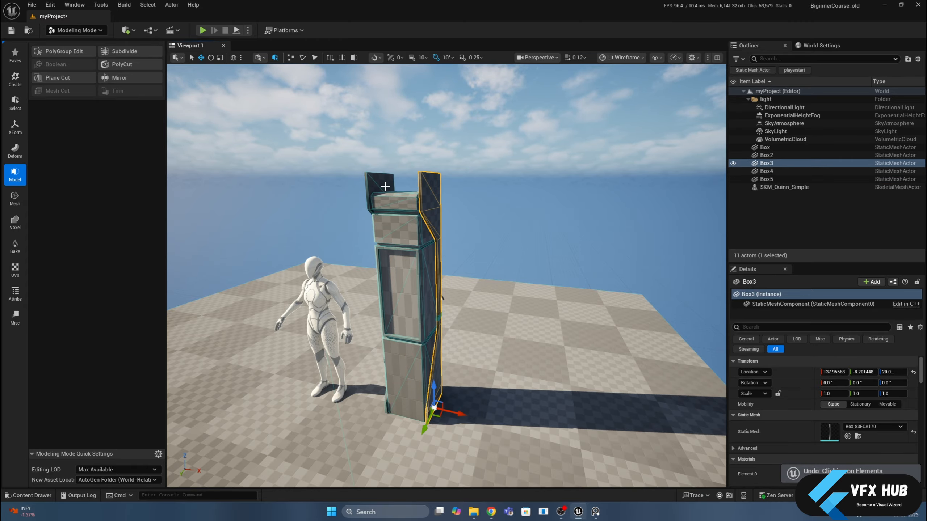
- Undo the last edits that raised the top vertices of the side panels
{"action": "key", "text": "ctrl+z"}
{"action": "key", "text": "ctrl+z"}
{"action": "key", "text": "ctrl+z"}
{"action": "key", "text": "ctrl+z"}
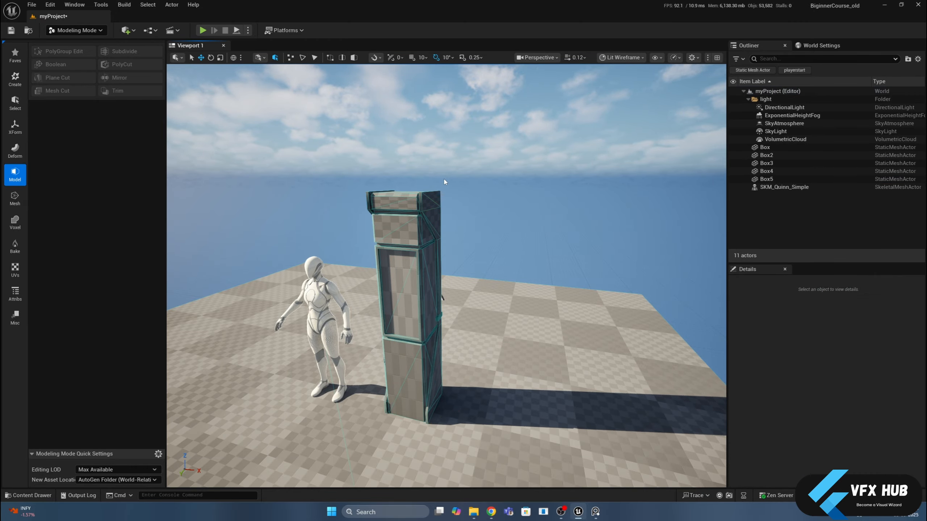
- Select the side panels Box5 and Box3 in turn to compare their assigned static meshes
{"action": "left_click_drag", "start_coordinate": [446, 182], "coordinate": [346, 230], "text": "alt"}
{"action": "left_click", "coordinate": [434, 222]}
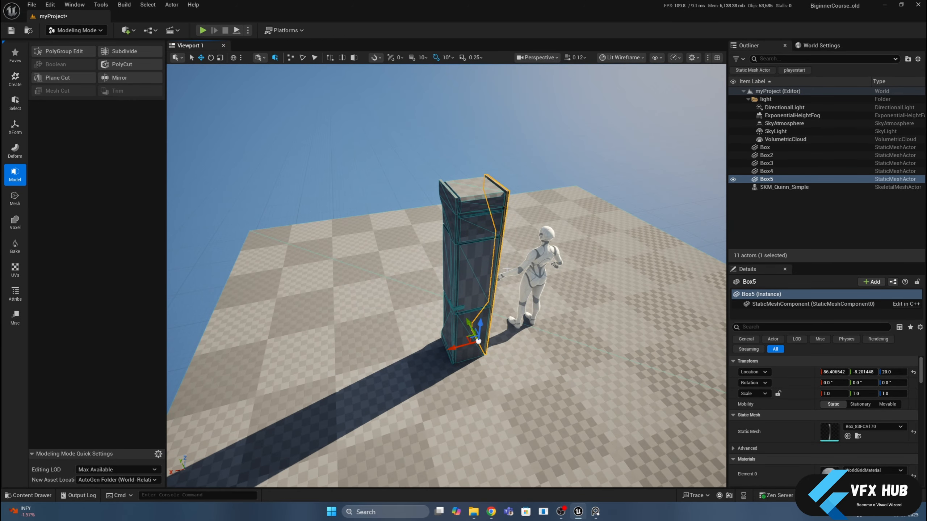
{"action": "scroll", "coordinate": [507, 268], "scroll_direction": "up", "scroll_amount": 5}
{"action": "left_click", "coordinate": [466, 227]}
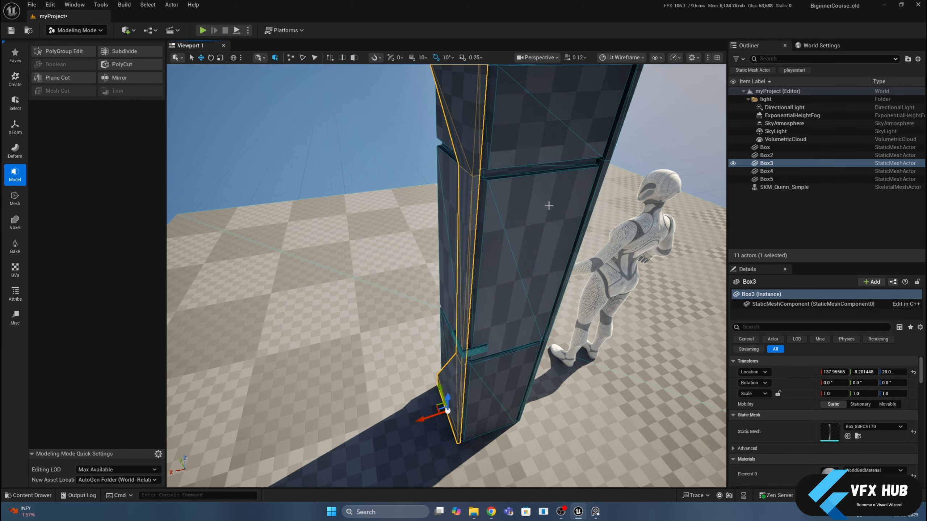
{"action": "left_click", "coordinate": [595, 185]}
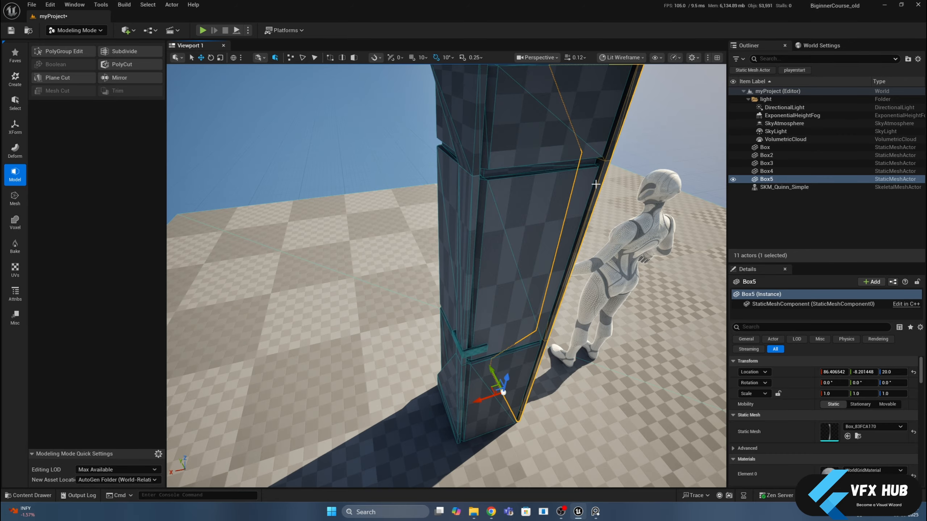
- Duplicate the small clip Box4 as a new mesh named holderUpper, with output type From Input and Keep Inputs
{"action": "left_click", "coordinate": [463, 357]}
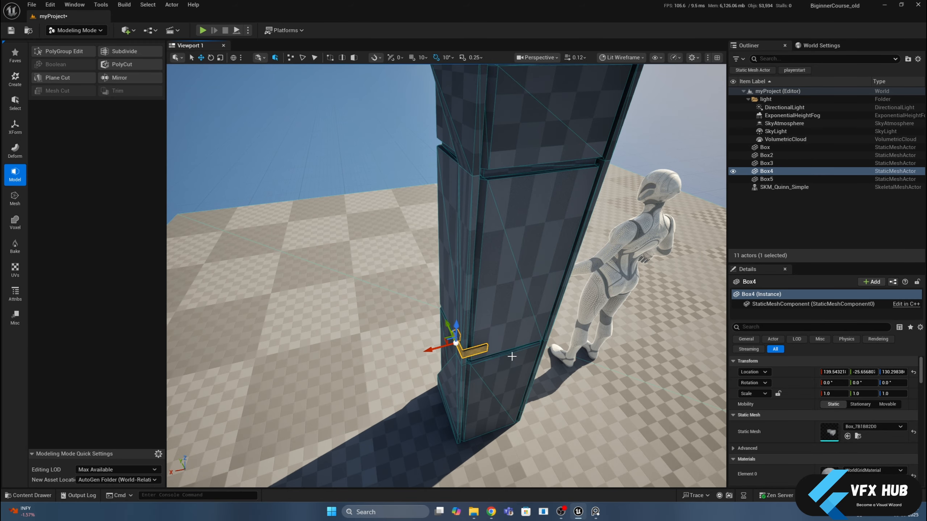
{"action": "left_click_drag", "start_coordinate": [480, 377], "coordinate": [588, 333], "text": "alt"}
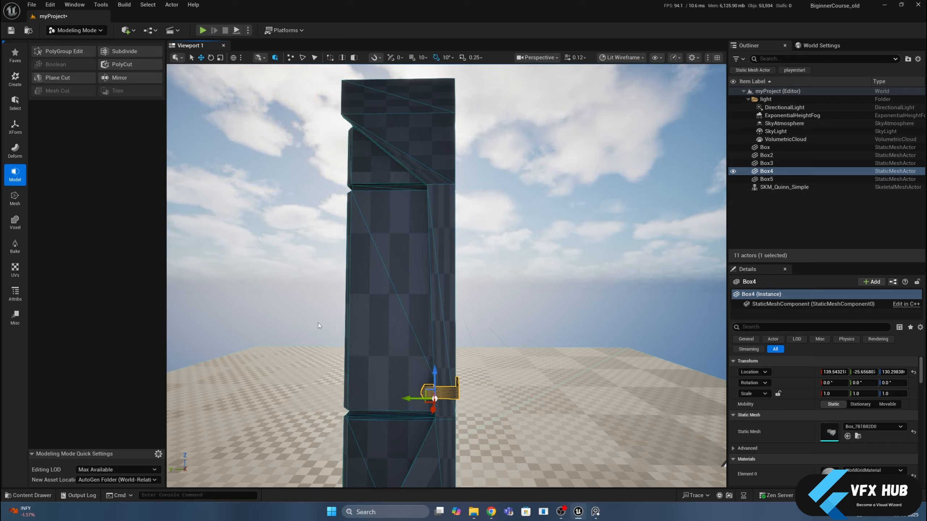
{"action": "left_click", "coordinate": [19, 132]}
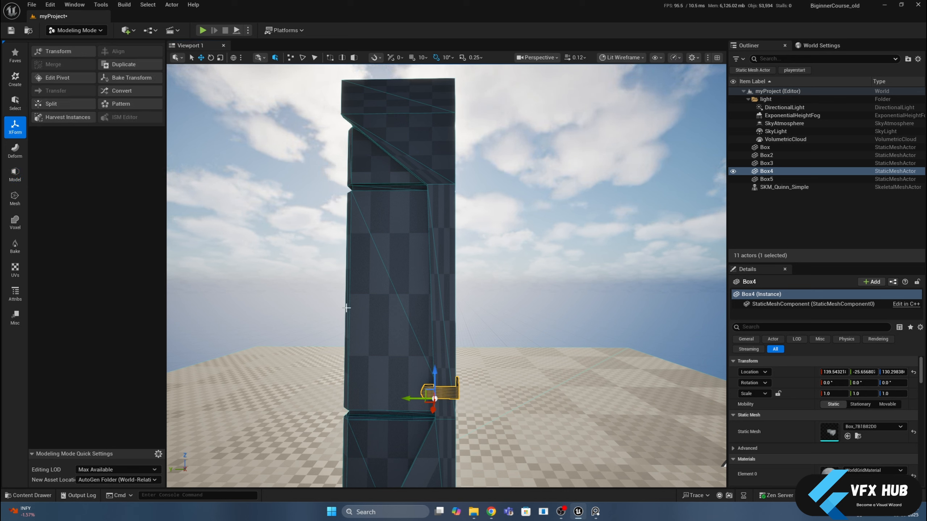
{"action": "left_click", "coordinate": [142, 65]}
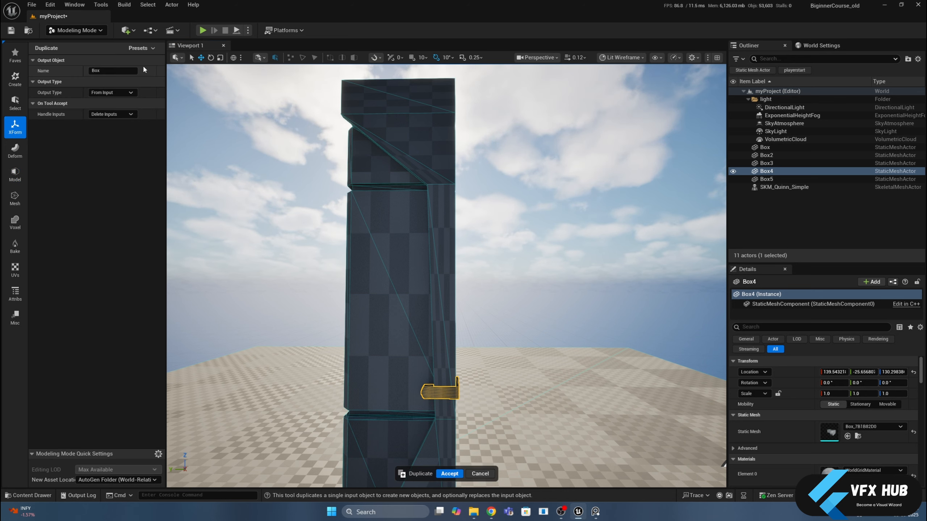
{"action": "left_click", "coordinate": [104, 115]}
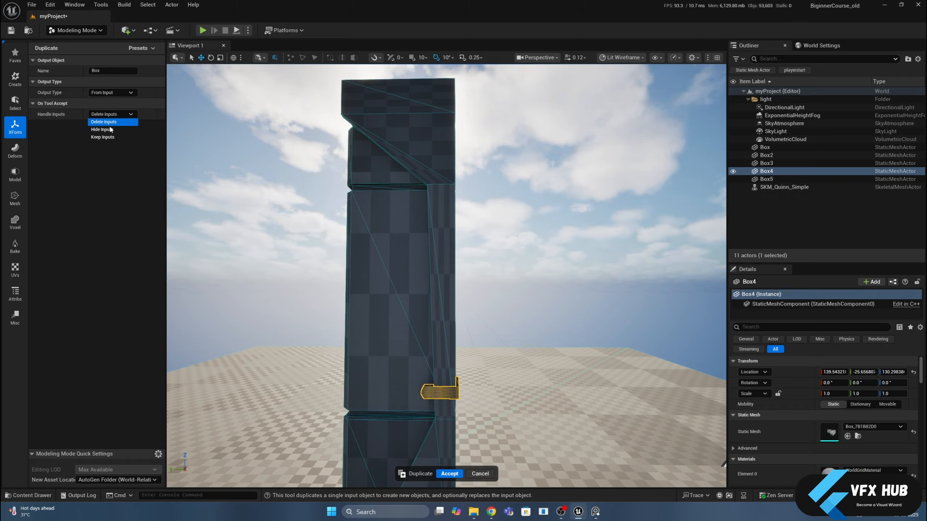
{"action": "left_click", "coordinate": [104, 137]}
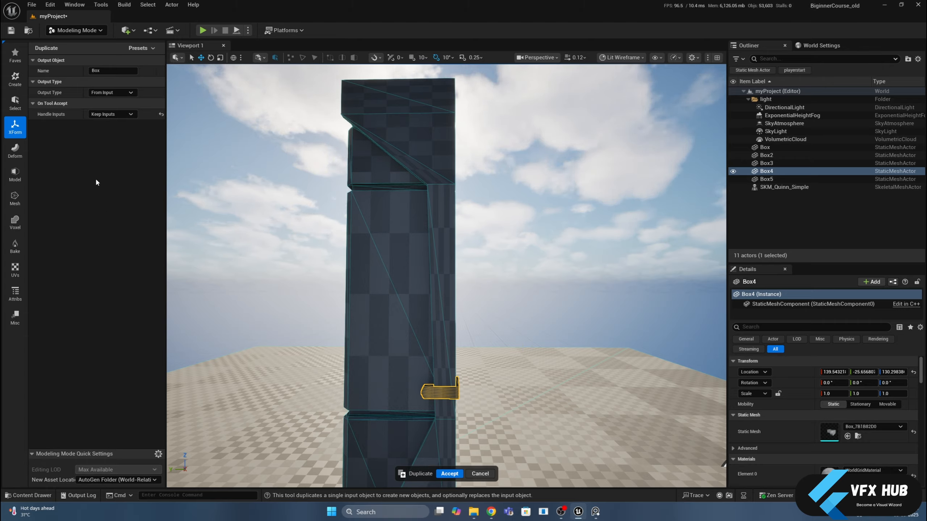
{"action": "left_click", "coordinate": [111, 93]}
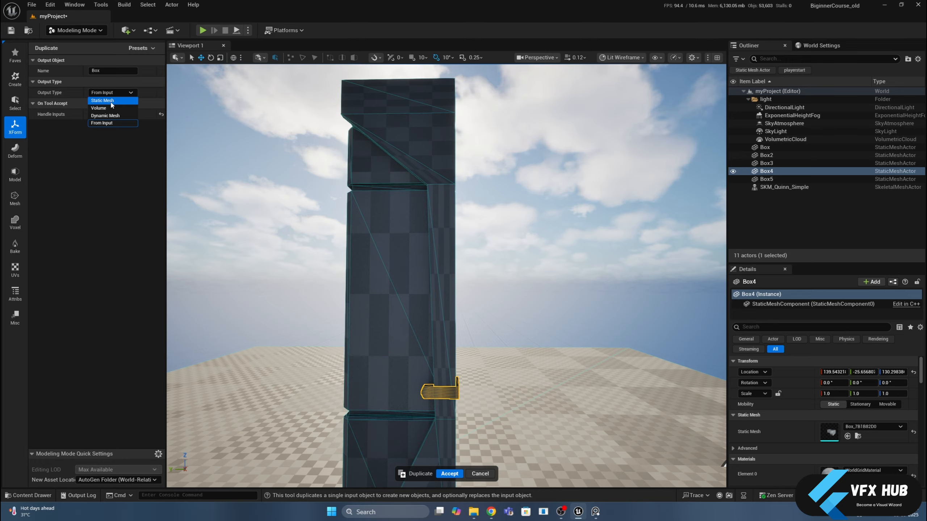
{"action": "left_click", "coordinate": [100, 124]}
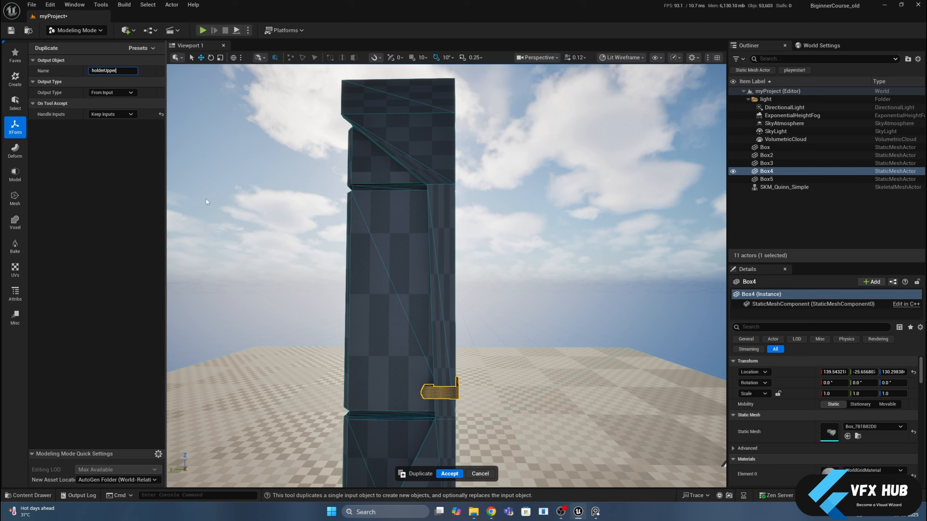
{"action": "left_click", "coordinate": [449, 473]}
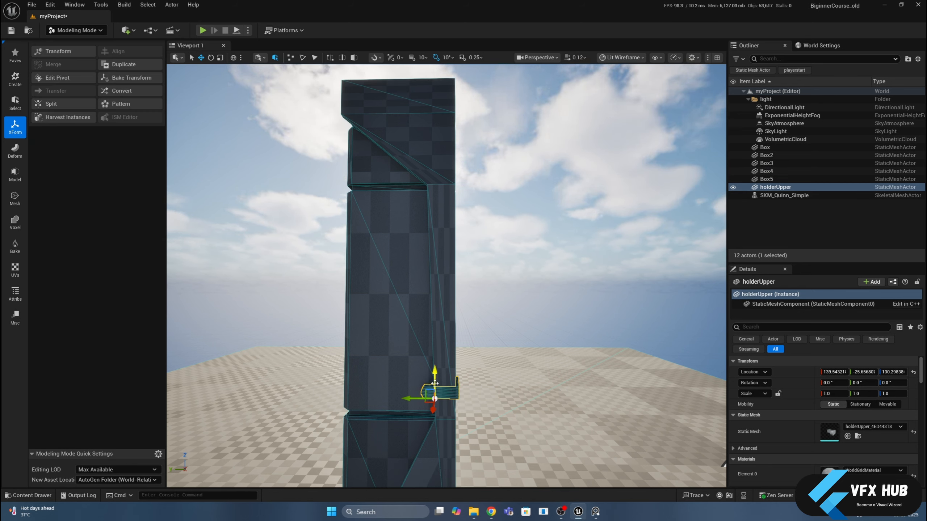
- Raise holderUpper along the cabinet's side panel to about Z 211.8
{"action": "left_click_drag", "start_coordinate": [435, 384], "coordinate": [439, 194]}
{"action": "mouse_move", "coordinate": [475, 239]}
{"action": "left_mouse_down", "text": "alt"}
{"action": "mouse_move", "coordinate": [475, 257]}
{"action": "mouse_move", "coordinate": [469, 243]}
{"action": "left_mouse_up", "text": "alt"}
{"action": "key", "text": "f"}
{"action": "scroll", "coordinate": [475, 237], "scroll_direction": "down", "scroll_amount": 5}
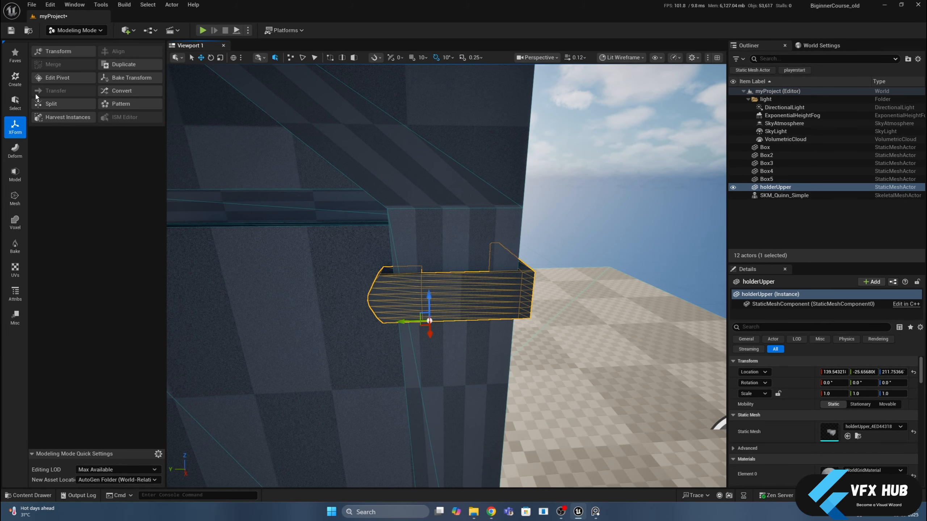
- In PolyGroup Edit, move the vertices of holderUpper's rounded end along Y to about -19.97, lengthening the clip
{"action": "left_click", "coordinate": [14, 173]}
{"action": "left_click", "coordinate": [64, 52]}
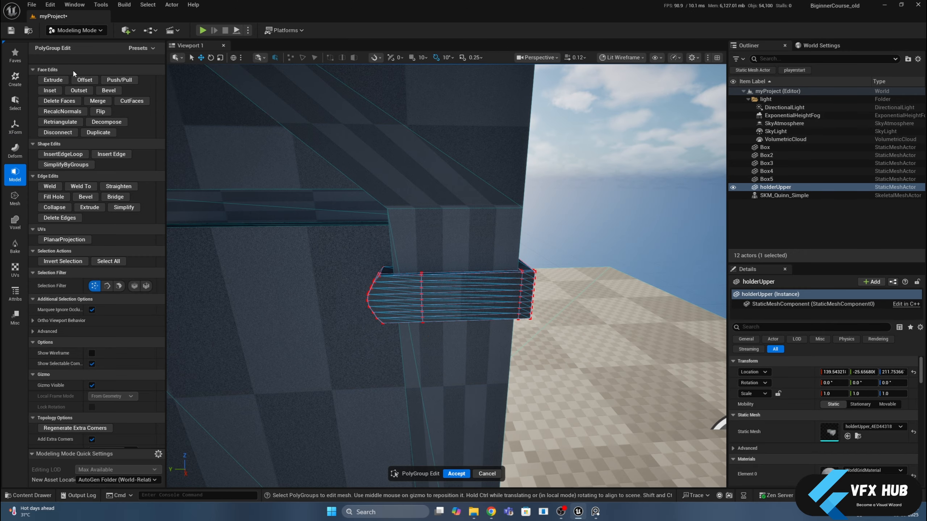
{"action": "left_click_drag", "start_coordinate": [279, 228], "coordinate": [449, 368]}
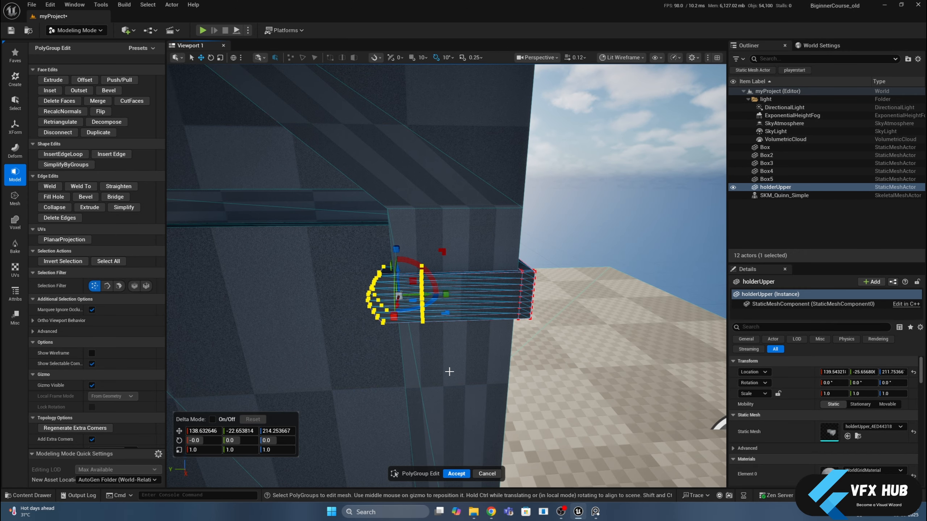
{"action": "key", "text": "f"}
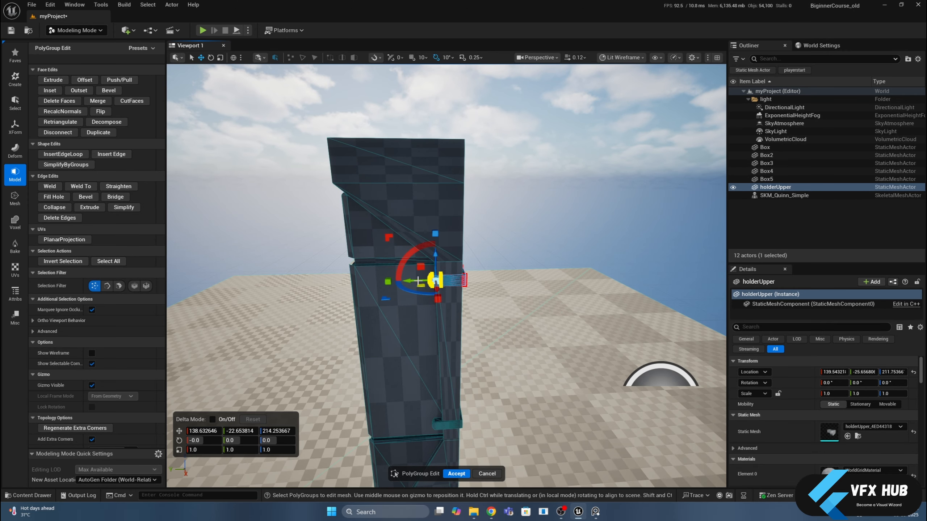
{"action": "left_click_drag", "start_coordinate": [413, 281], "coordinate": [407, 280]}
- Fine-tune the selected clip-end vertices to about Y -19.92 and accept the PolyGroup edit
{"action": "scroll", "coordinate": [448, 279], "scroll_direction": "up", "scroll_amount": 6}
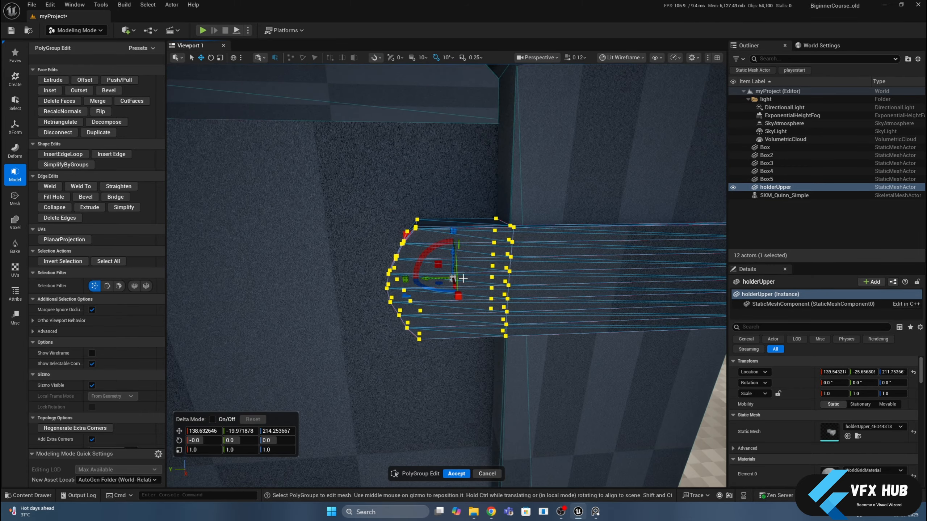
{"action": "left_click_drag", "start_coordinate": [527, 267], "coordinate": [526, 296], "text": "alt"}
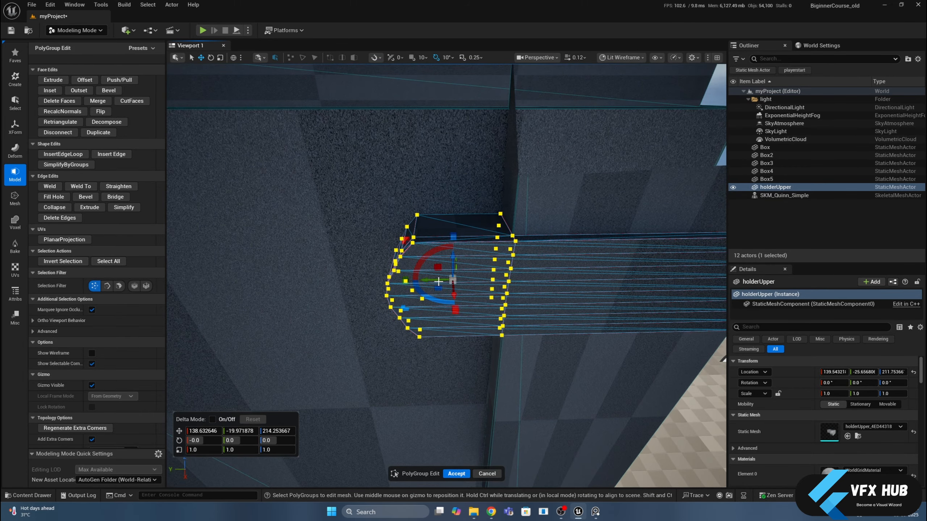
{"action": "left_click_drag", "start_coordinate": [434, 281], "coordinate": [433, 280]}
{"action": "scroll", "coordinate": [531, 310], "scroll_direction": "down", "scroll_amount": 6}
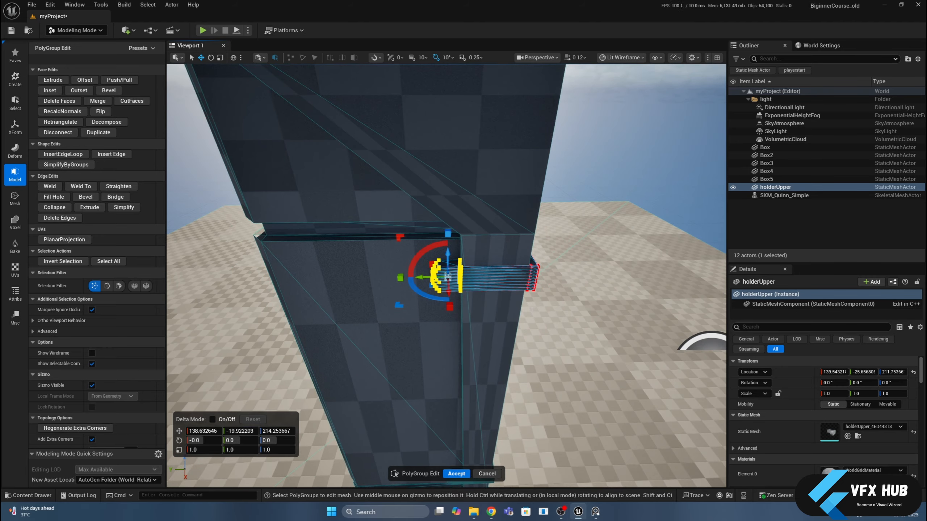
{"action": "left_click_drag", "start_coordinate": [532, 309], "coordinate": [531, 270], "text": "alt"}
{"action": "middle_click_drag", "start_coordinate": [532, 309], "coordinate": [531, 392]}
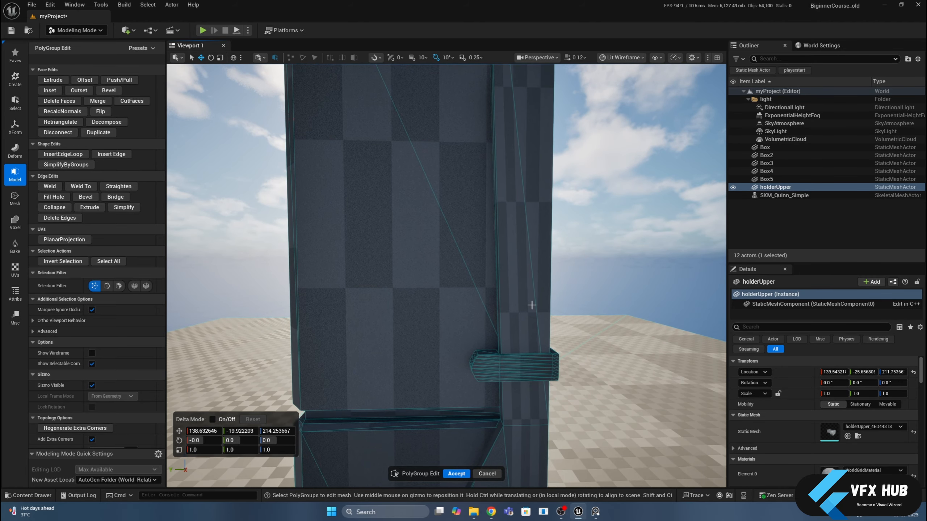
{"action": "scroll", "coordinate": [531, 306], "scroll_direction": "down", "scroll_amount": 5}
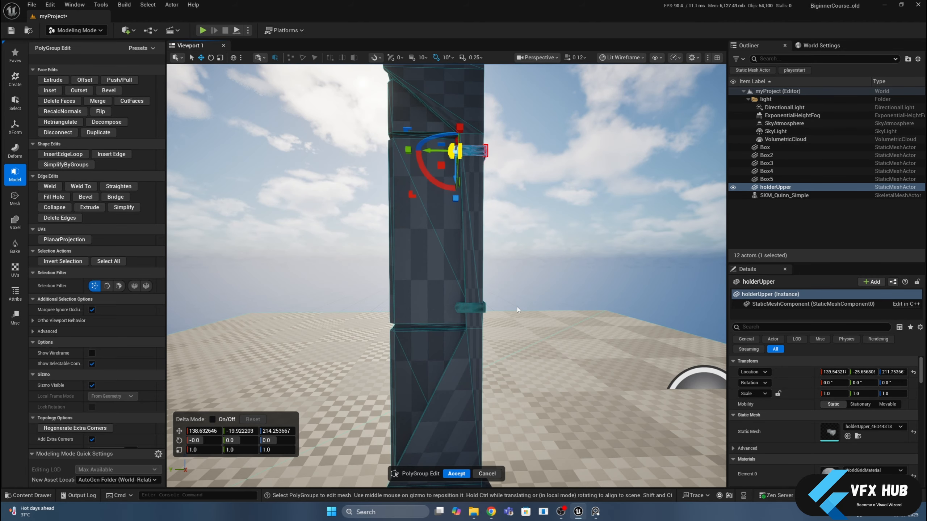
{"action": "left_click", "coordinate": [456, 473]}
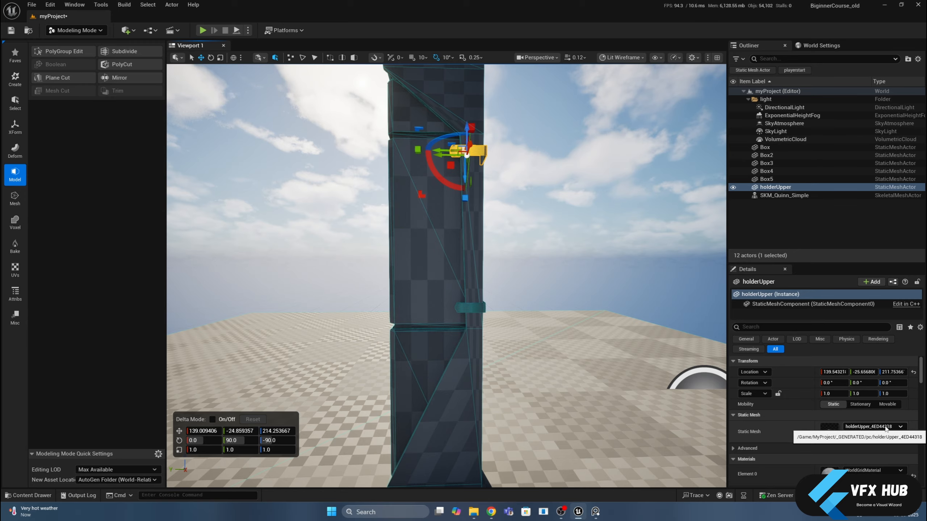
- Compare the lower clip Box4 with holderUpper by selecting them separately and together
{"action": "left_click", "coordinate": [470, 308]}
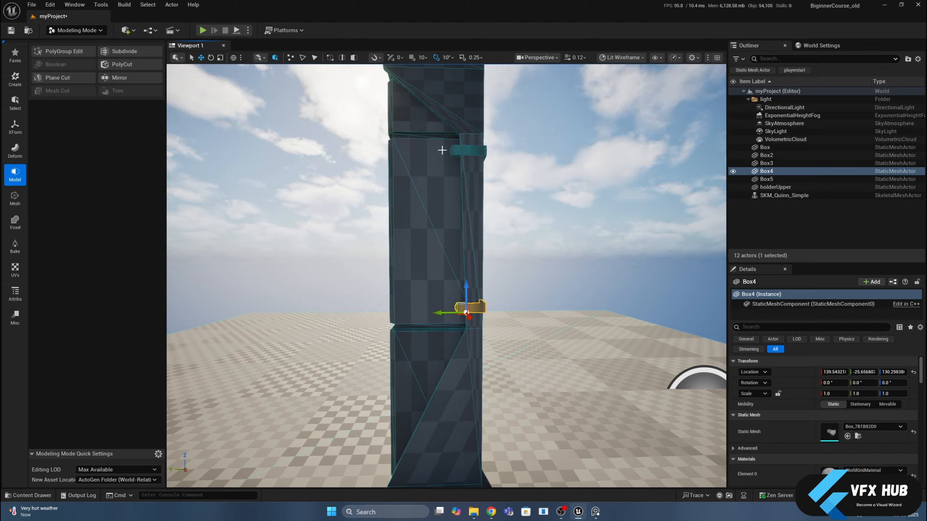
{"action": "left_click", "coordinate": [15, 126]}
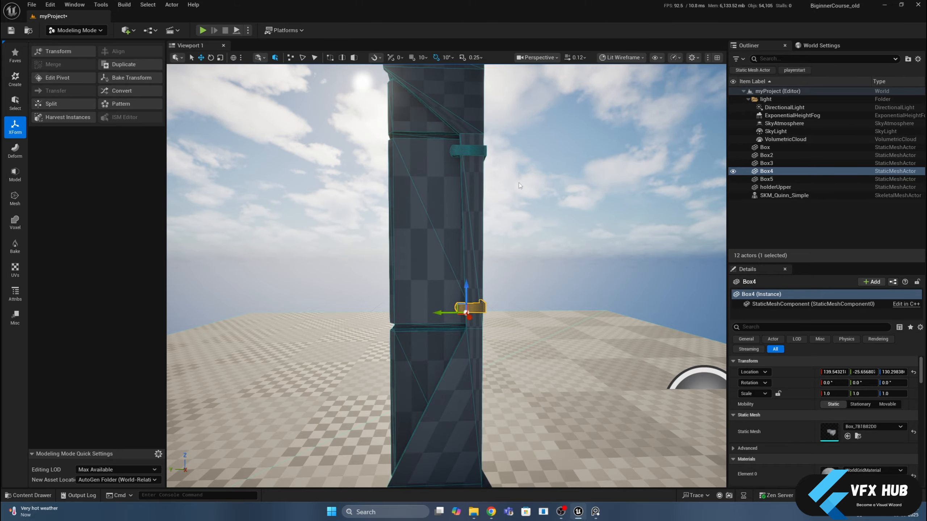
{"action": "left_click", "coordinate": [474, 149]}
{"action": "left_click_drag", "start_coordinate": [536, 195], "coordinate": [554, 221], "text": "alt"}
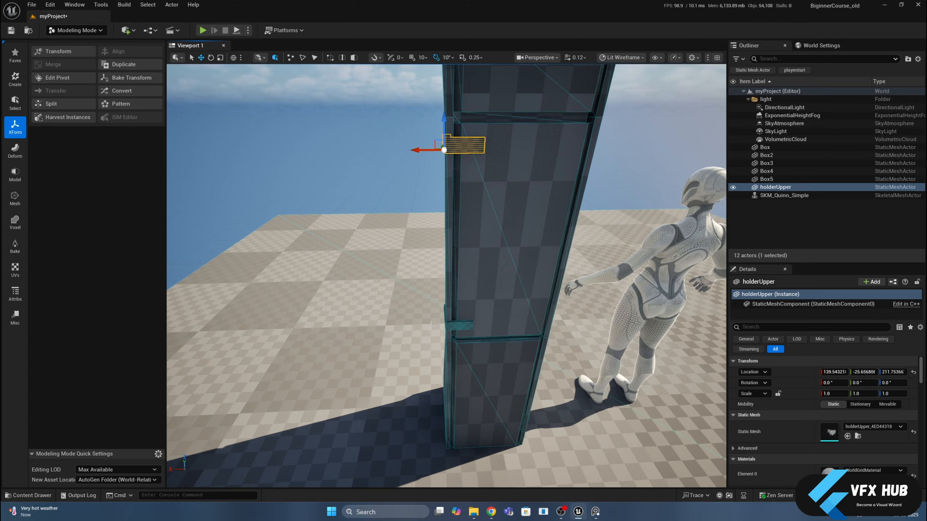
{"action": "left_click", "coordinate": [455, 326], "text": "ctrl"}
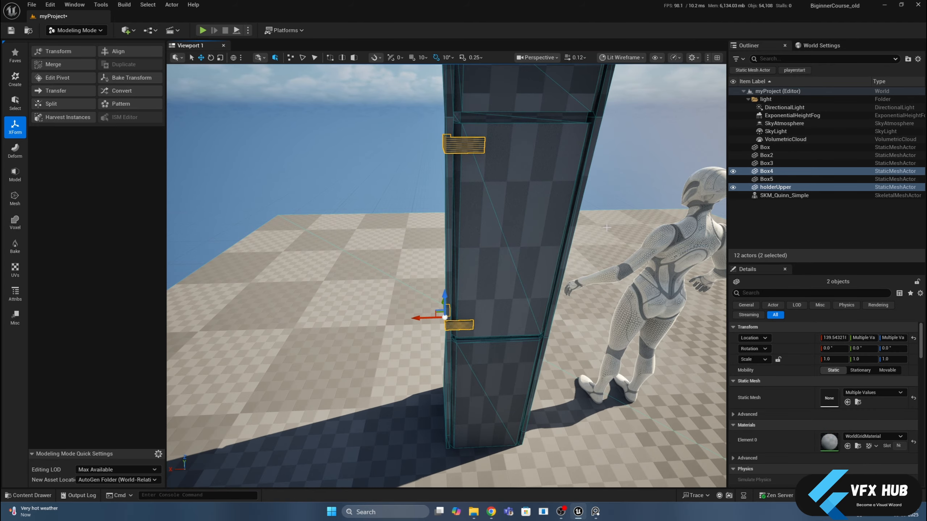
{"action": "left_click", "coordinate": [465, 154]}
{"action": "left_click", "coordinate": [452, 148]}
{"action": "mouse_move", "coordinate": [453, 148]}
{"action": "left_mouse_down", "text": "alt"}
{"action": "mouse_move", "coordinate": [511, 168]}
{"action": "mouse_move", "coordinate": [455, 152]}
{"action": "mouse_move", "coordinate": [416, 157]}
{"action": "mouse_move", "coordinate": [452, 155]}
{"action": "left_mouse_up", "text": "alt"}
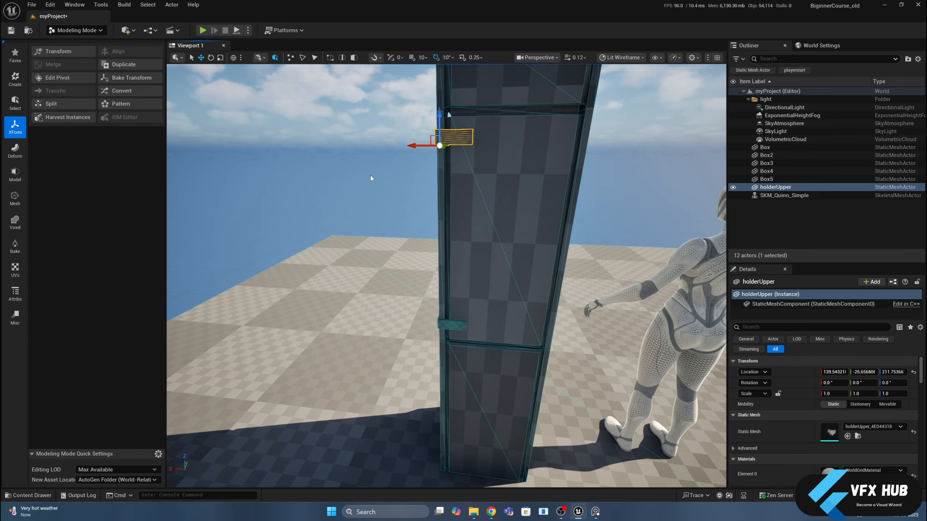
- Duplicate holderUpper along X toward the opposite side panel, at about X 95.8
{"action": "left_click_drag", "start_coordinate": [371, 176], "coordinate": [391, 160], "text": "alt"}
{"action": "scroll", "coordinate": [482, 144], "scroll_direction": "up", "scroll_amount": 2}
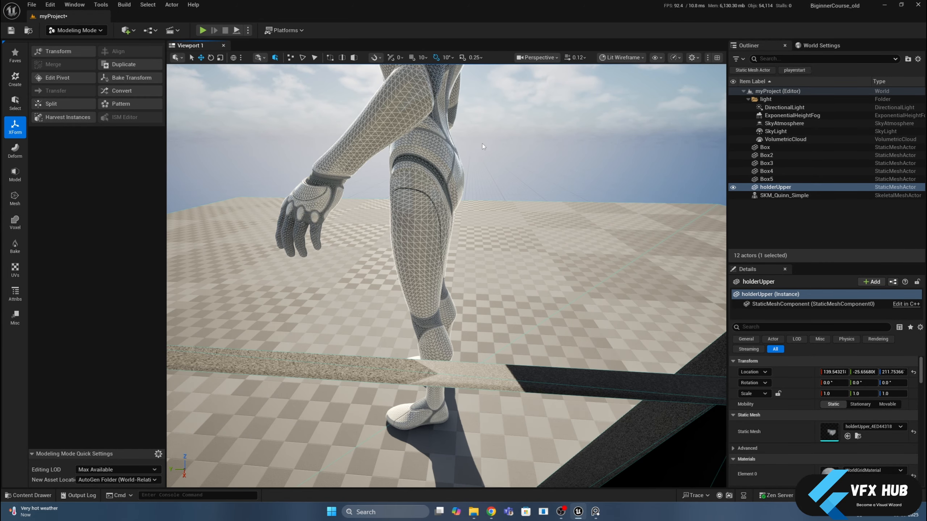
{"action": "scroll", "coordinate": [482, 143], "scroll_direction": "down", "scroll_amount": 1}
{"action": "middle_click_drag", "start_coordinate": [482, 142], "coordinate": [498, 191]}
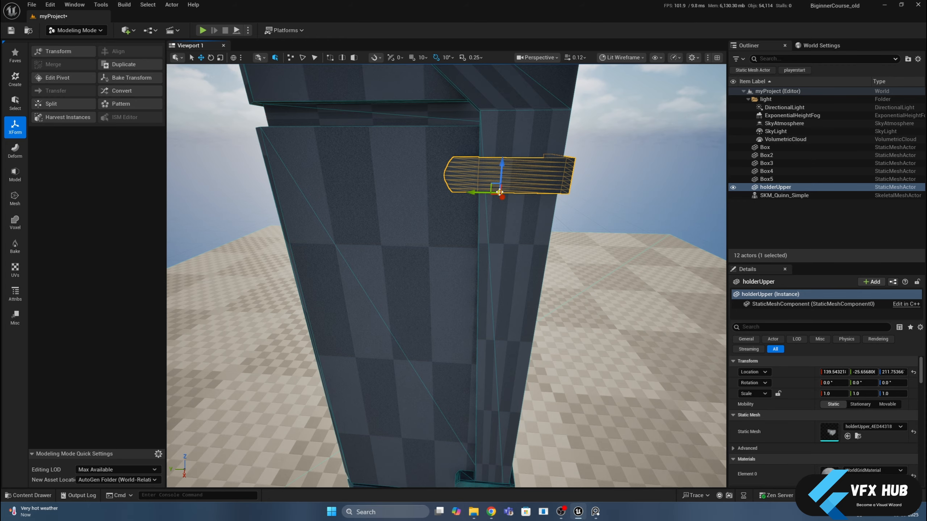
{"action": "left_click_drag", "start_coordinate": [542, 214], "coordinate": [453, 217], "text": "alt"}
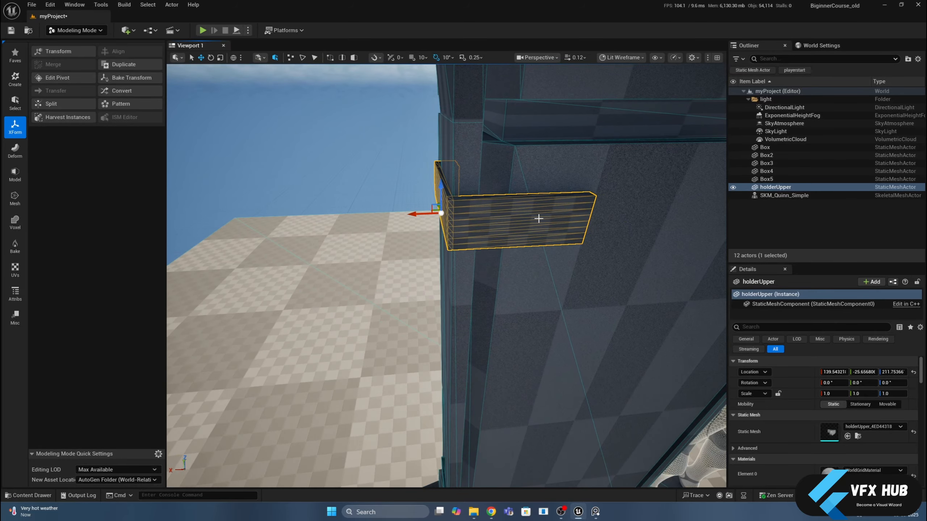
{"action": "scroll", "coordinate": [536, 218], "scroll_direction": "down", "scroll_amount": 10}
{"action": "scroll", "coordinate": [482, 282], "scroll_direction": "up", "scroll_amount": 5}
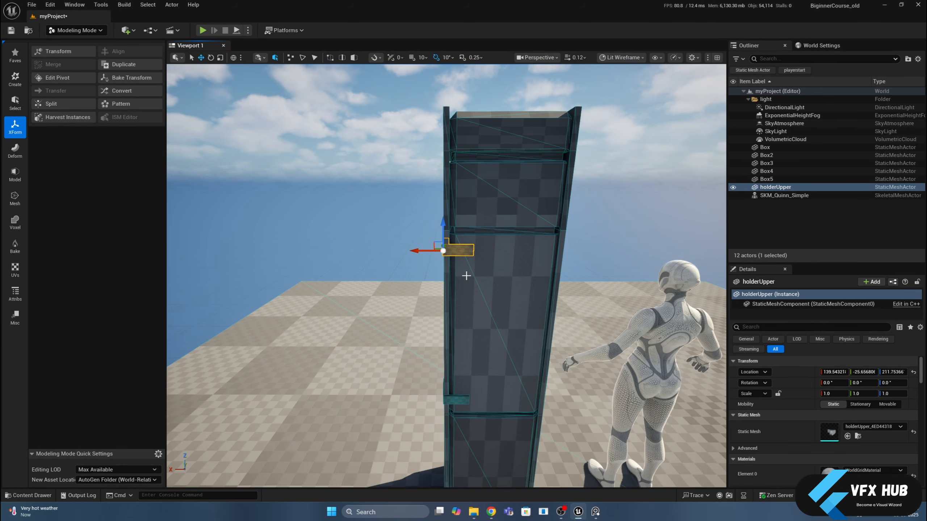
{"action": "left_click_drag", "start_coordinate": [417, 250], "coordinate": [507, 255], "text": "alt"}
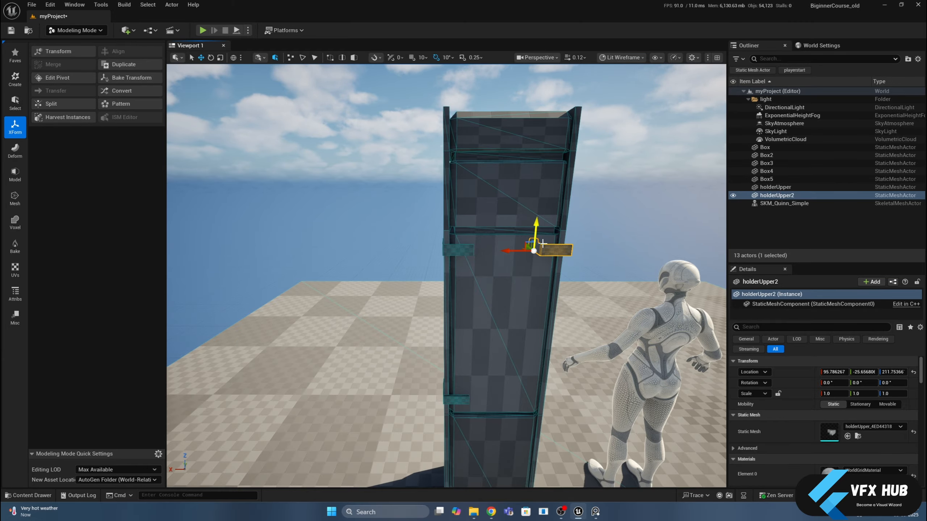
{"action": "right_click_drag", "start_coordinate": [590, 252], "coordinate": [600, 255]}
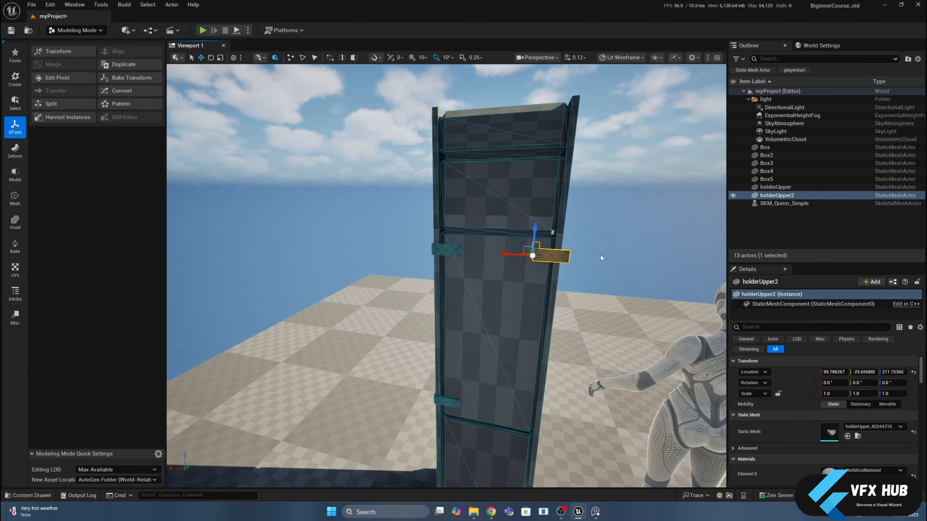
- Flip the duplicated clip holderUpper2 180° about the Y axis and move it along X to about 127.1
{"action": "key", "text": "e"}
{"action": "key", "text": "r"}
{"action": "key", "text": "e"}
{"action": "left_click_drag", "start_coordinate": [506, 225], "coordinate": [580, 258]}
{"action": "key", "text": "w"}
{"action": "left_click_drag", "start_coordinate": [509, 256], "coordinate": [489, 242]}
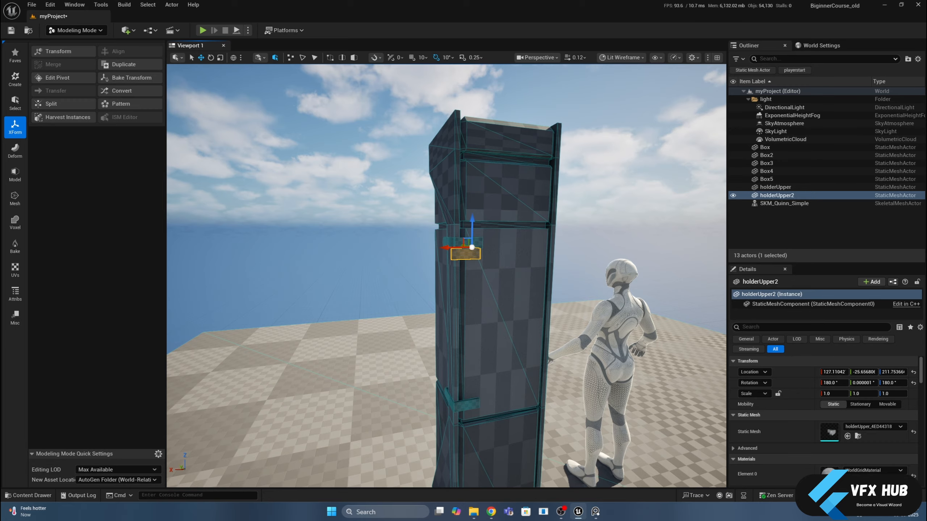
- Undo the flip and move of holderUpper2 and the duplication that made it, leaving only holderUpper
{"action": "right_click", "coordinate": [452, 266]}
{"action": "left_click", "coordinate": [482, 4]}
{"action": "key", "text": "ctrl+z"}
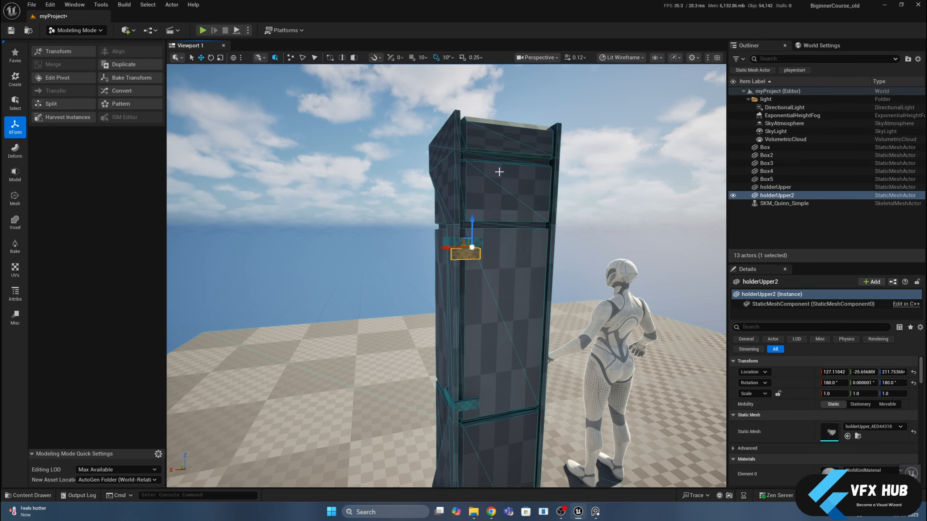
{"action": "key", "text": "ctrl+z"}
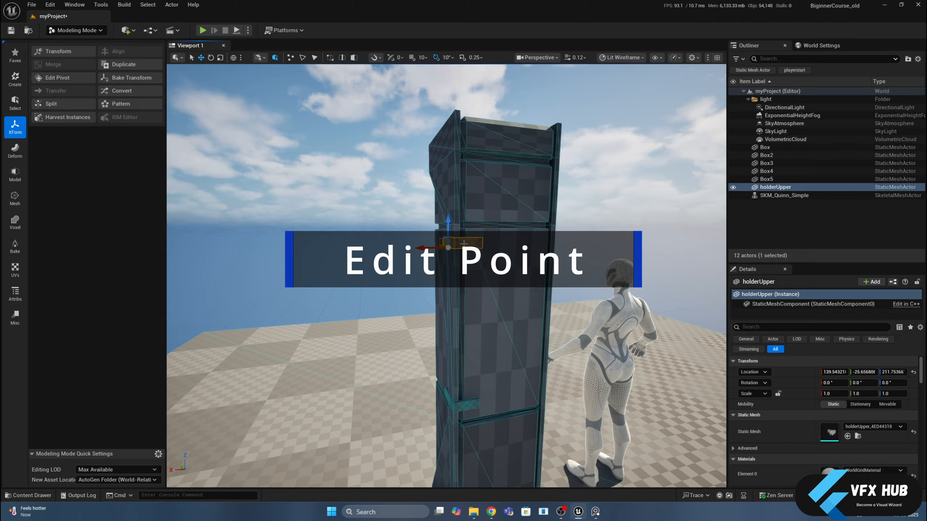
- Set the pivot of the upper clip holderUpper to its box center and accept the edit
{"action": "left_click", "coordinate": [56, 79]}
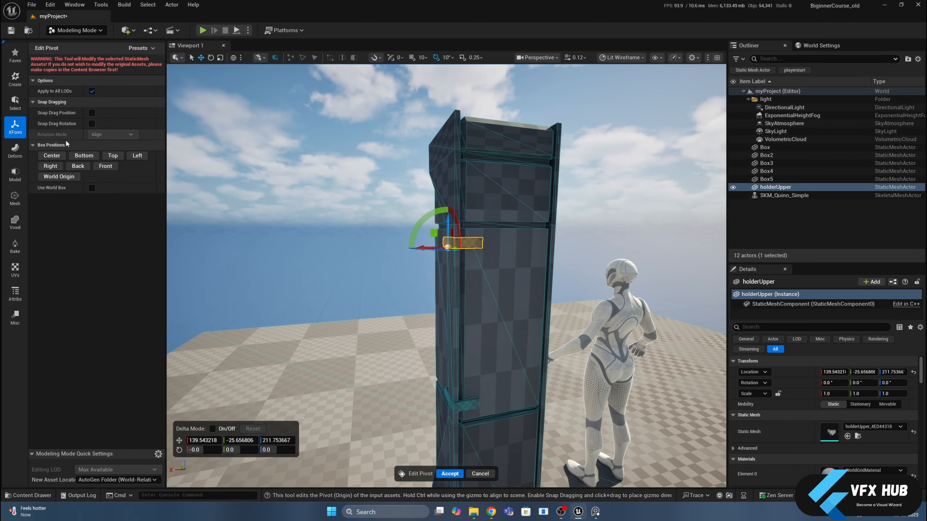
{"action": "left_click", "coordinate": [51, 155]}
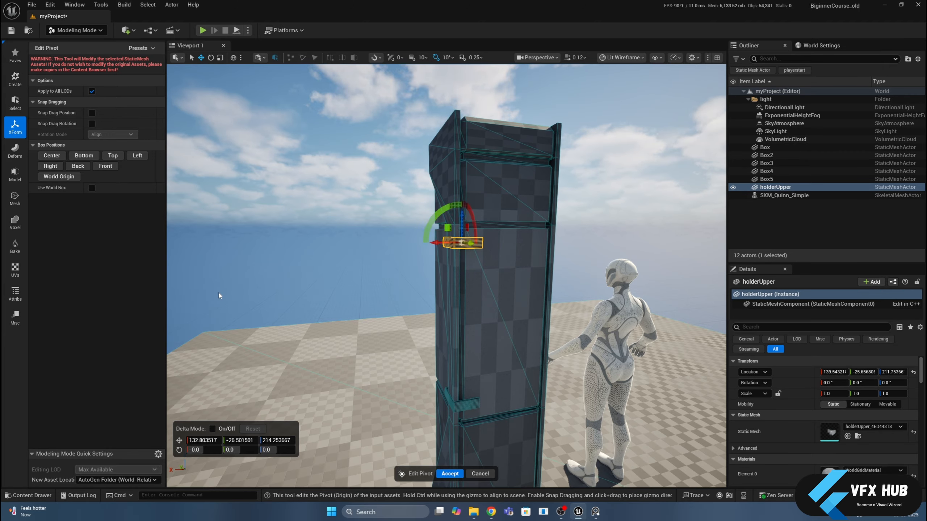
{"action": "left_click", "coordinate": [446, 473]}
- Center the pivot of the lower clip Box4 and accept the edit
{"action": "left_click", "coordinate": [448, 404]}
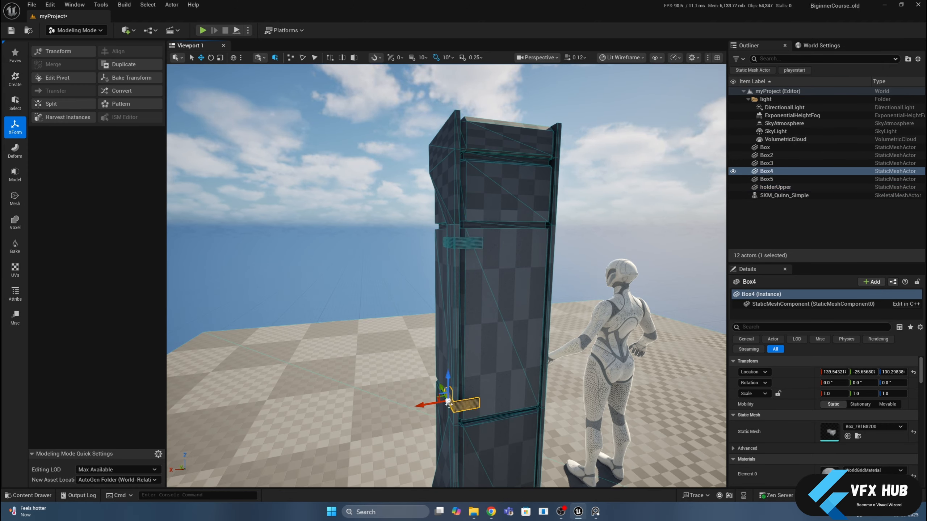
{"action": "left_click", "coordinate": [58, 78]}
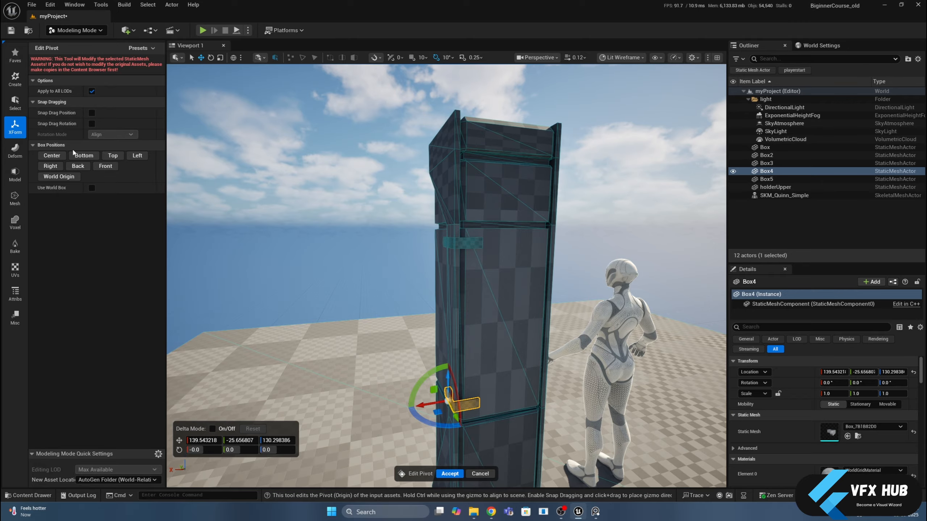
{"action": "left_click", "coordinate": [53, 160]}
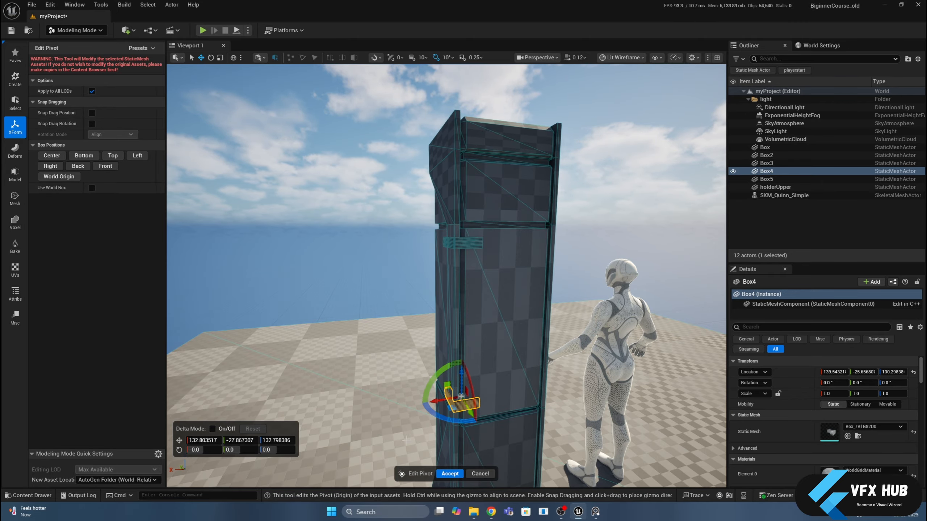
{"action": "left_click", "coordinate": [449, 474]}
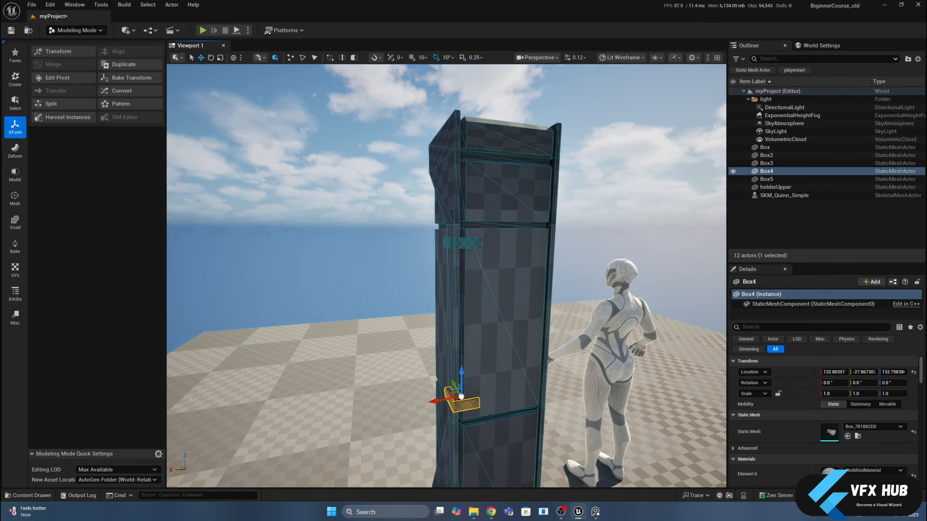
- Try centering the pivot of the side panel Box3, and undo the pivot edit
{"action": "left_click", "coordinate": [450, 336]}
{"action": "key", "text": "f"}
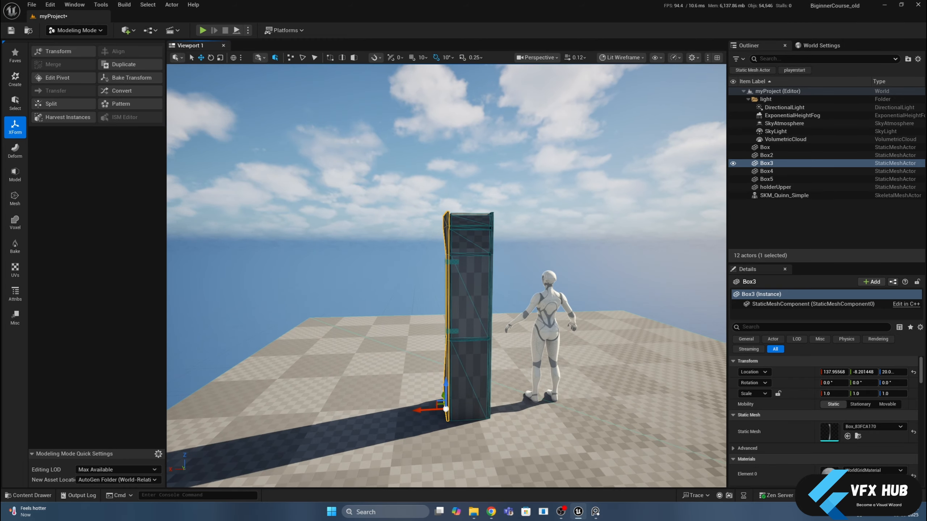
{"action": "left_click", "coordinate": [51, 77]}
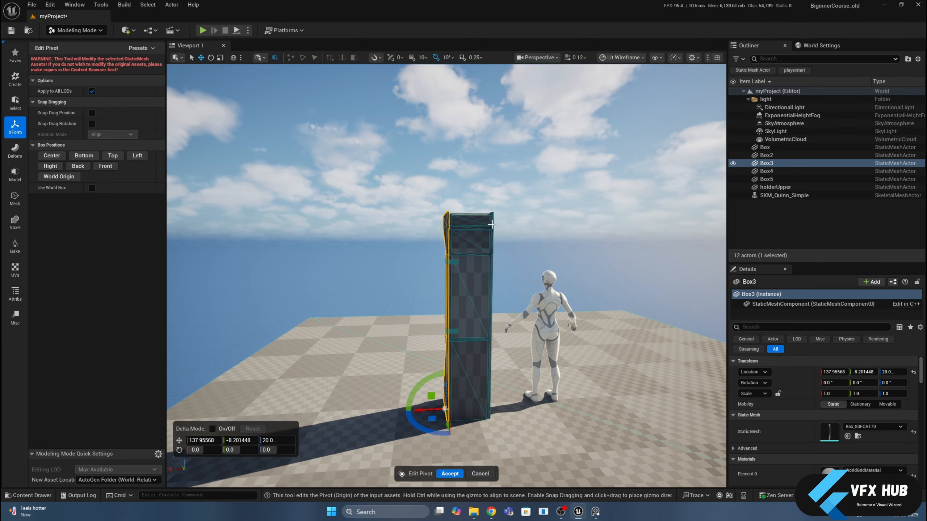
{"action": "left_click", "coordinate": [52, 155]}
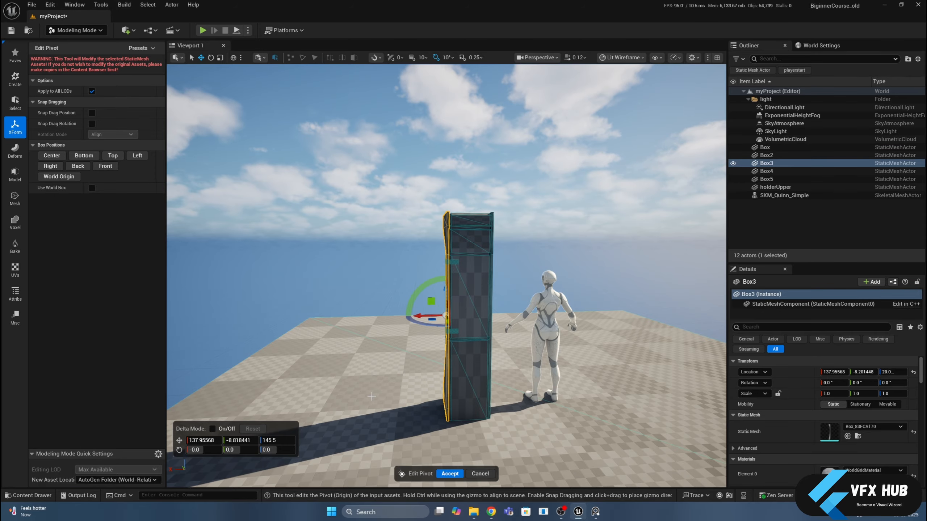
{"action": "left_click", "coordinate": [451, 473]}
{"action": "left_click_drag", "start_coordinate": [541, 333], "coordinate": [511, 348], "text": "alt"}
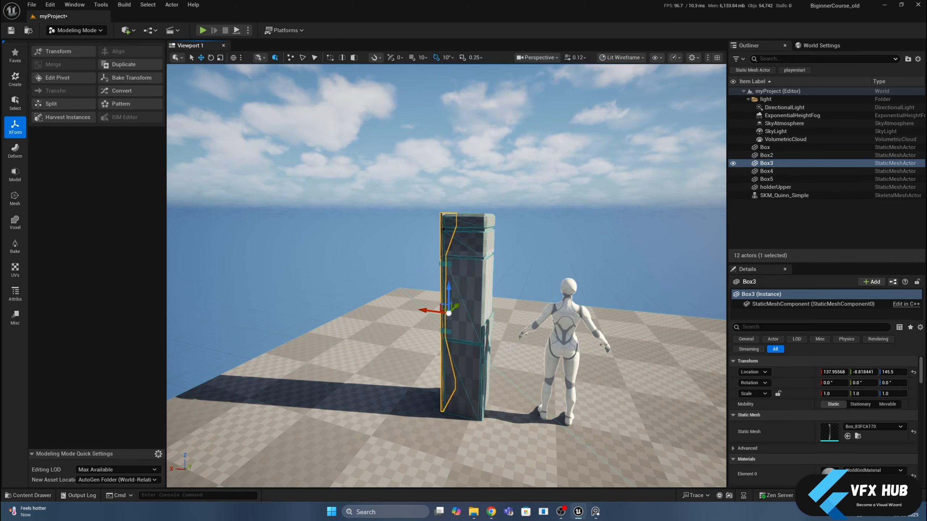
{"action": "key", "text": "ctrl+z"}
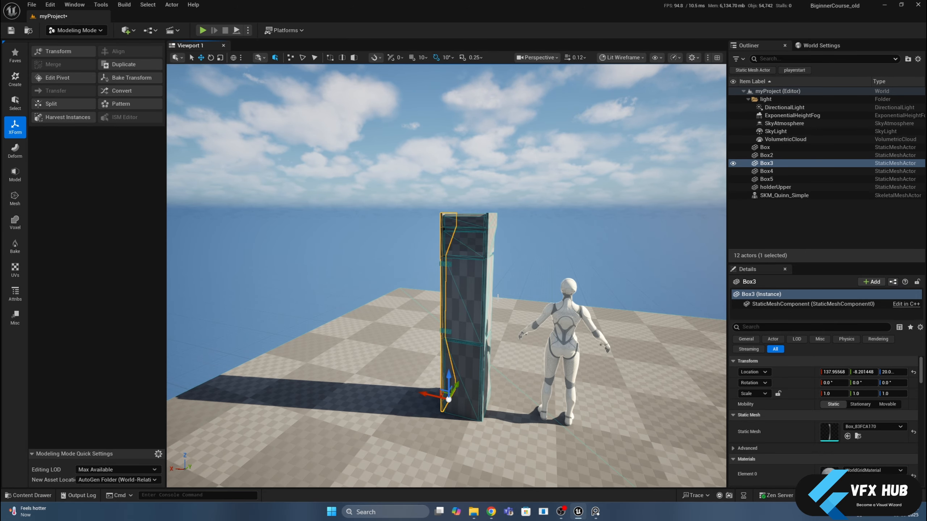
- Start the Mirror tool on the upper clip holderUpper with the Mirror and Append mode
{"action": "left_click_drag", "start_coordinate": [454, 316], "coordinate": [496, 338], "text": "alt"}
{"action": "scroll", "coordinate": [454, 316], "scroll_direction": "up", "scroll_amount": 3}
{"action": "left_click_drag", "start_coordinate": [468, 287], "coordinate": [505, 260], "text": "alt"}
{"action": "left_click", "coordinate": [451, 261]}
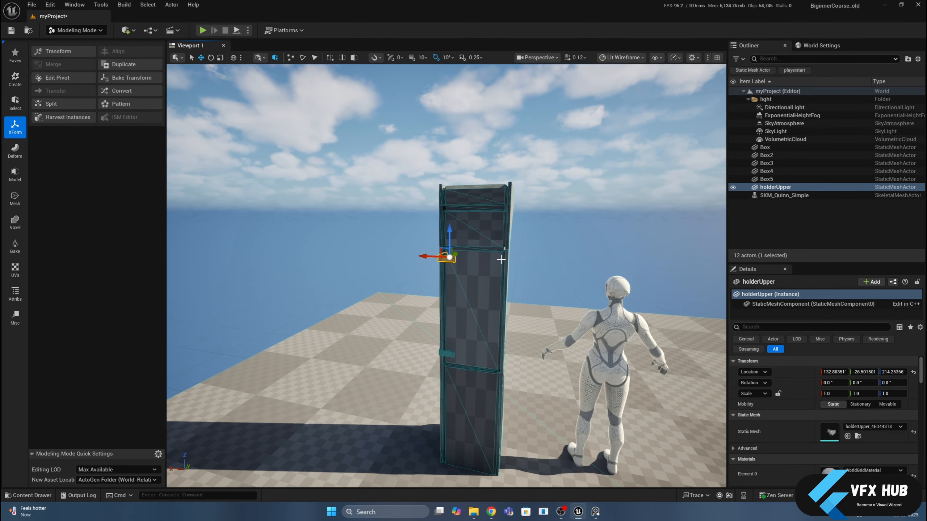
{"action": "scroll", "coordinate": [501, 260], "scroll_direction": "up", "scroll_amount": 6}
{"action": "scroll", "coordinate": [501, 259], "scroll_direction": "down", "scroll_amount": 6}
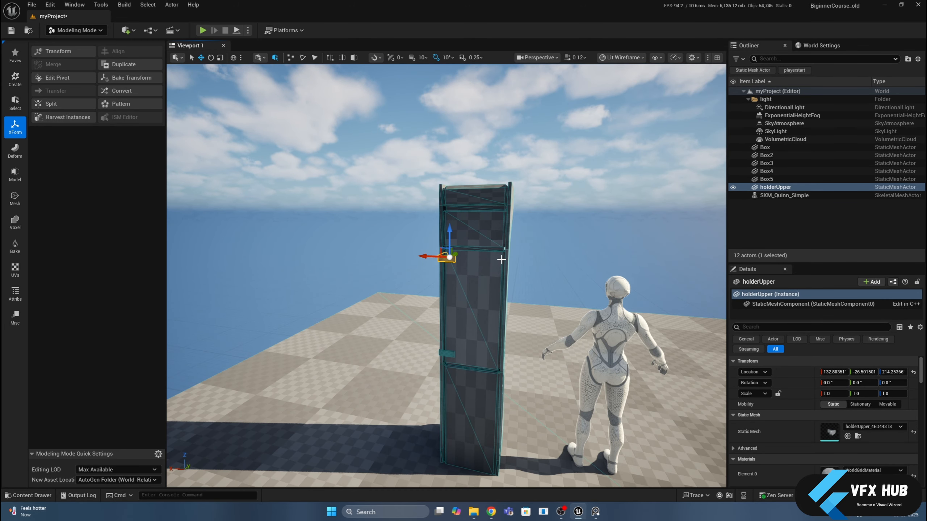
{"action": "scroll", "coordinate": [501, 259], "scroll_direction": "up", "scroll_amount": 3}
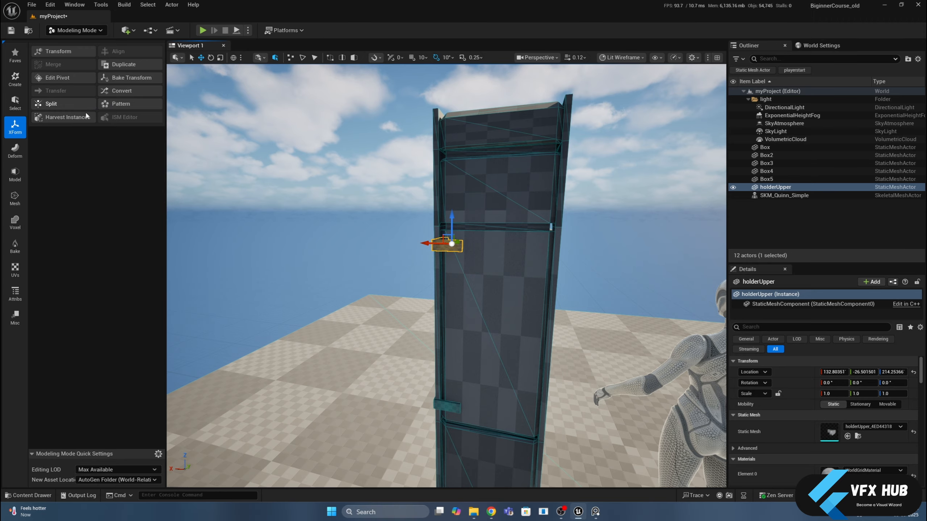
{"action": "left_click", "coordinate": [15, 174]}
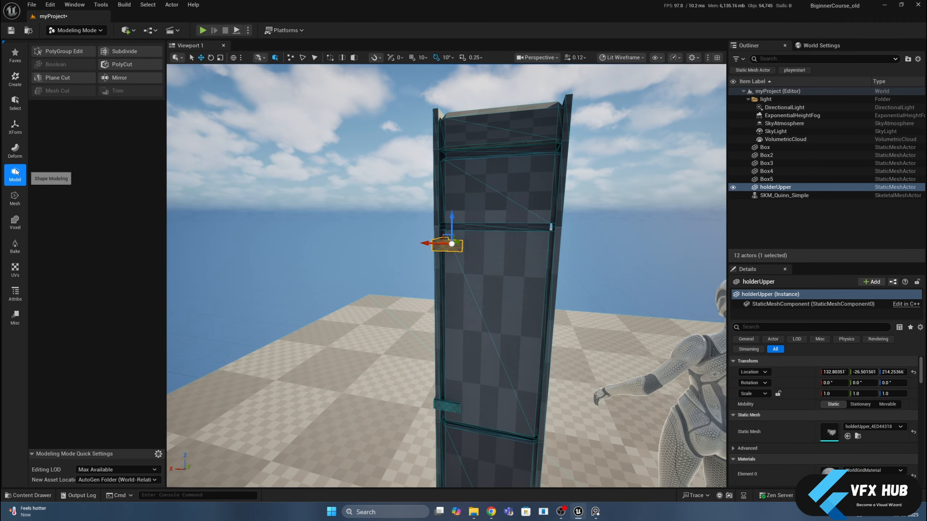
{"action": "left_click", "coordinate": [118, 78]}
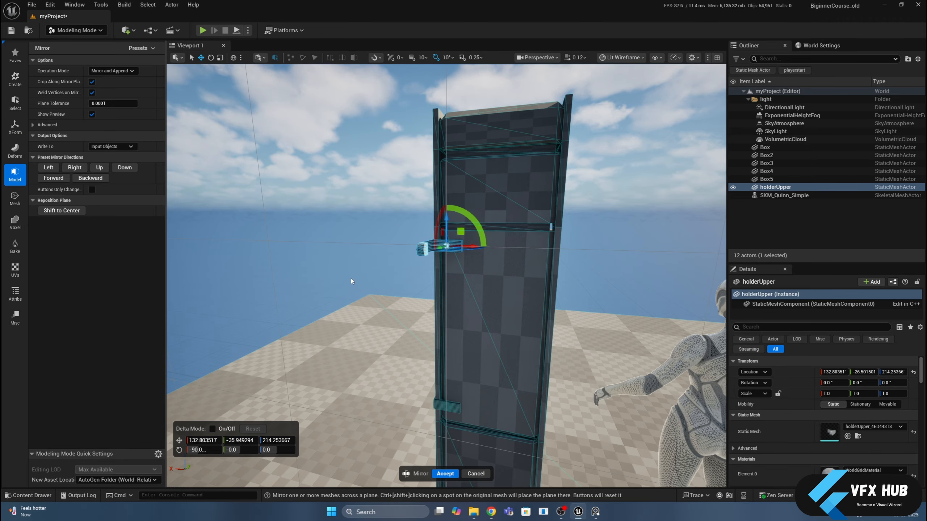
{"action": "left_click_drag", "start_coordinate": [356, 284], "coordinate": [537, 246], "text": "alt"}
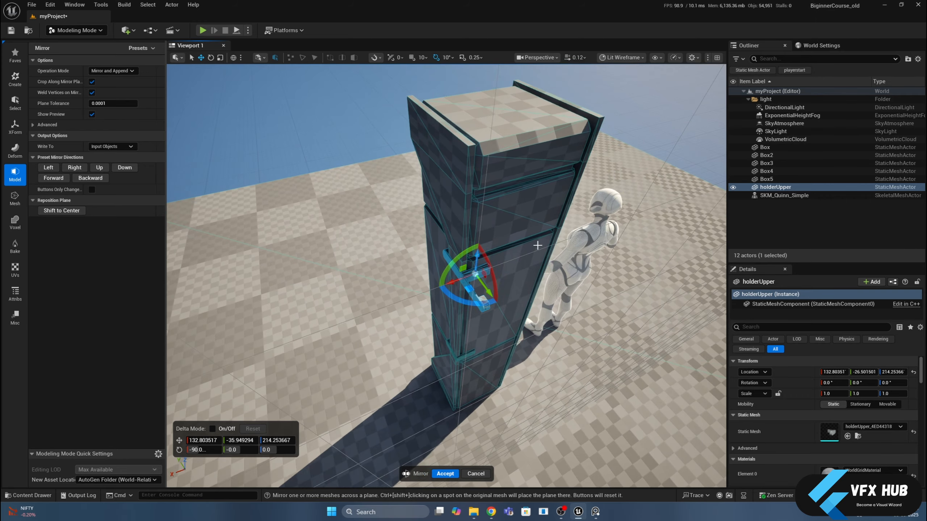
- Try the Left, Right and Forward mirror directions for holderUpper and settle on the Backward direction
{"action": "left_click", "coordinate": [66, 170]}
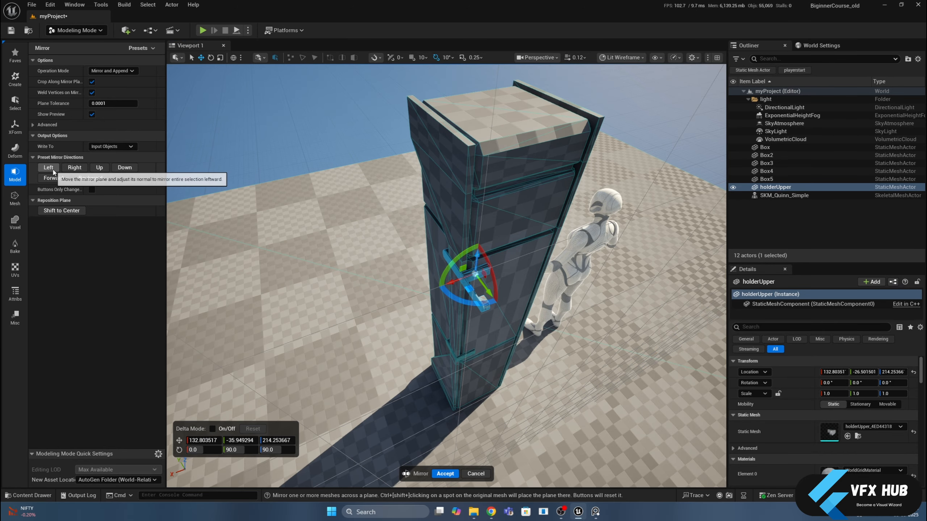
{"action": "left_click", "coordinate": [68, 170]}
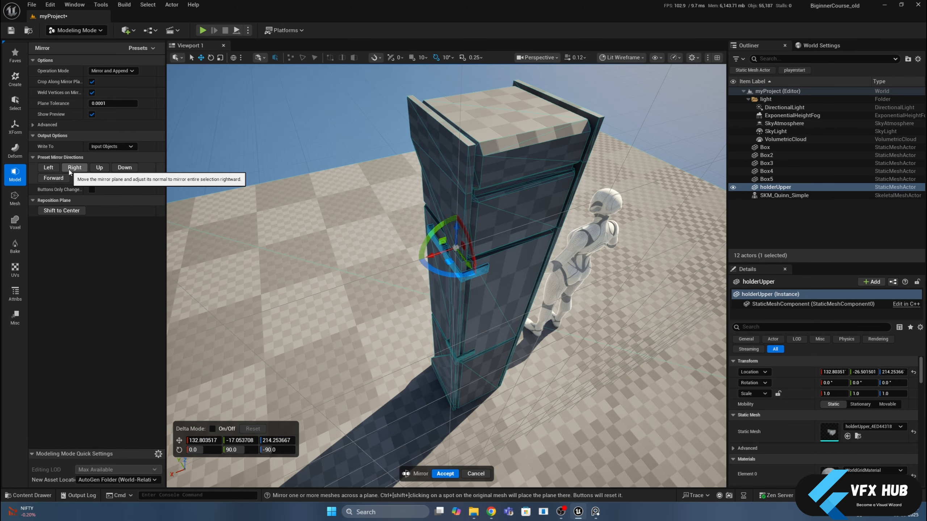
{"action": "left_click", "coordinate": [89, 178]}
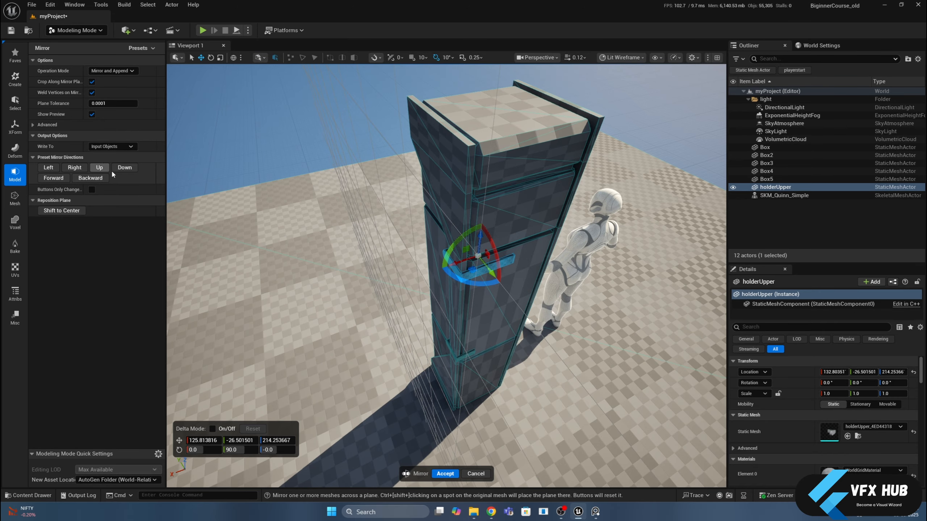
{"action": "left_click", "coordinate": [60, 182]}
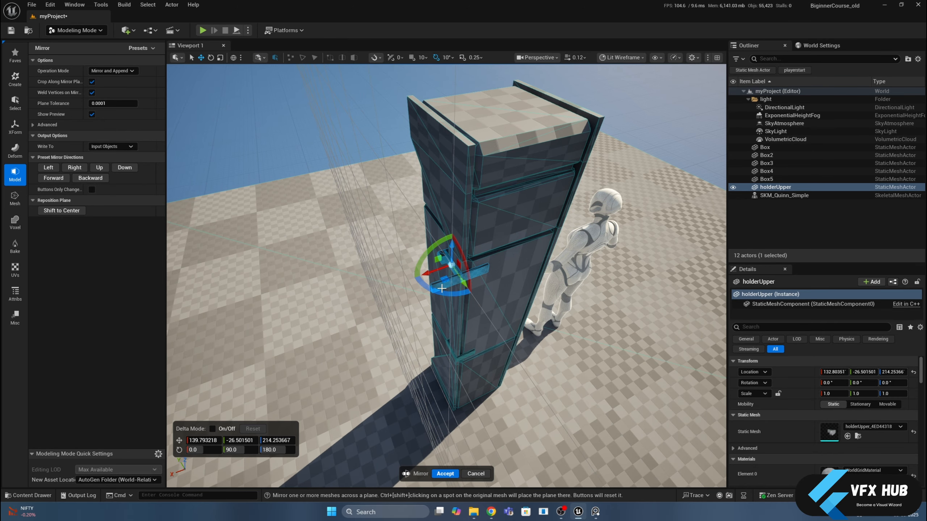
{"action": "left_click_drag", "start_coordinate": [438, 301], "coordinate": [398, 277], "text": "alt"}
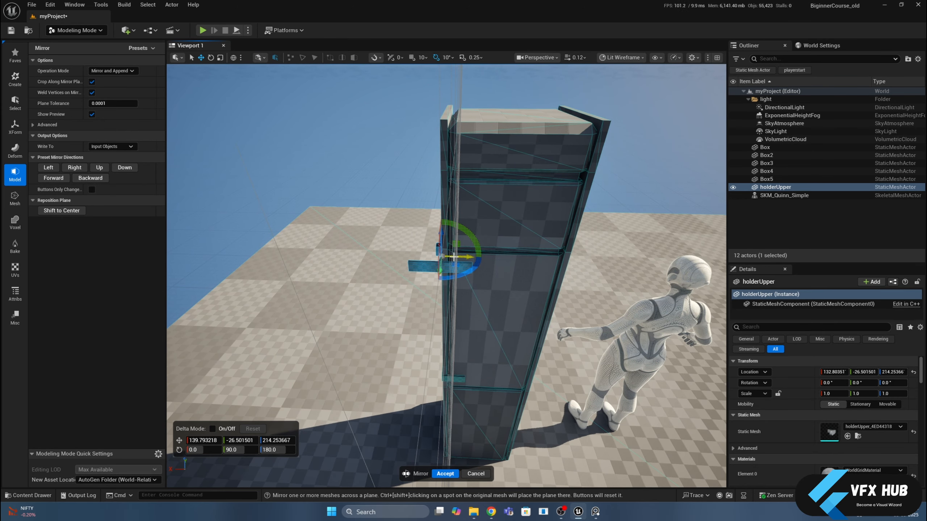
{"action": "left_click_drag", "start_coordinate": [456, 257], "coordinate": [598, 258]}
{"action": "left_click", "coordinate": [90, 178]}
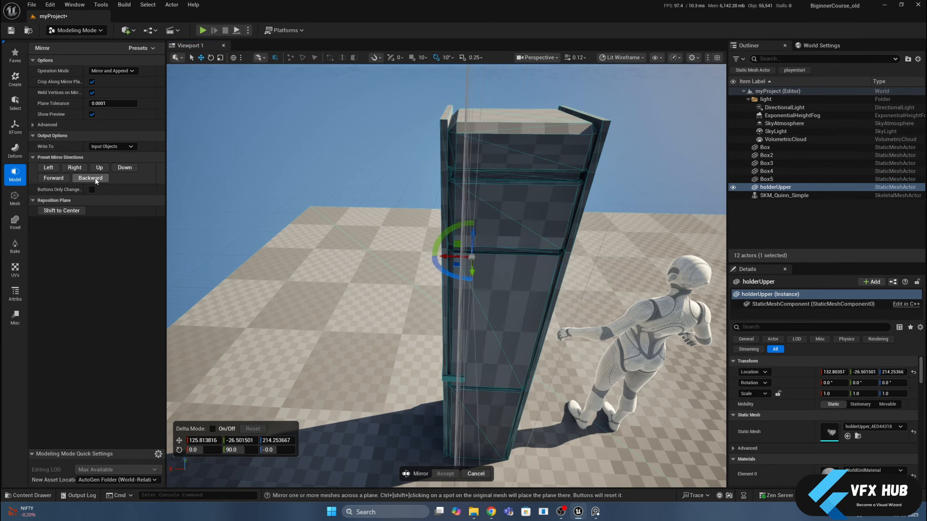
- Move the mirror plane along X to about 111.97 so the mirrored clip reaches the opposite side panel
{"action": "left_click_drag", "start_coordinate": [468, 257], "coordinate": [407, 273]}
{"action": "mouse_move", "coordinate": [407, 272]}
{"action": "right_mouse_down"}
{"action": "mouse_move", "coordinate": [414, 274]}
{"action": "mouse_move", "coordinate": [401, 271]}
{"action": "right_mouse_up"}
{"action": "key", "text": "w"}
{"action": "right_click_drag", "start_coordinate": [589, 271], "coordinate": [591, 271]}
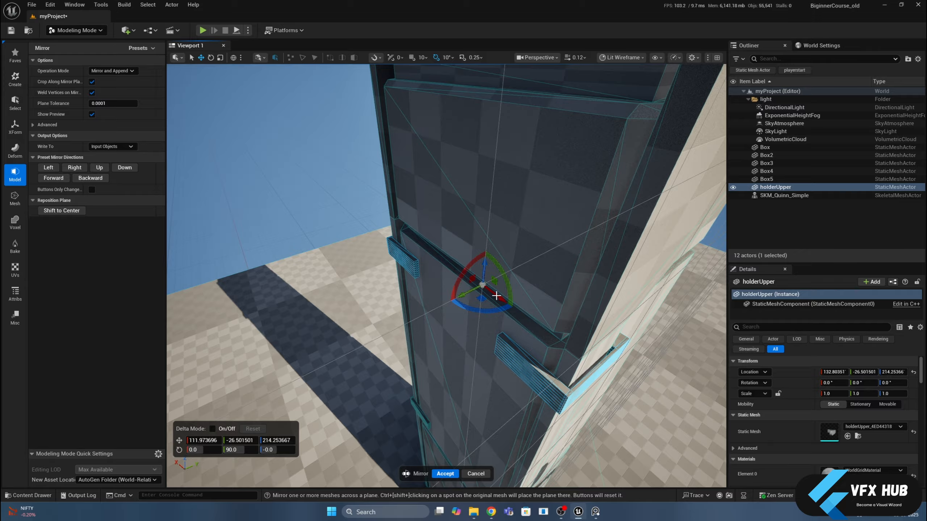
- Fine-tune the mirror plane to about X 112.17 and accept the mirrored upper clip, keeping it selected
{"action": "left_click_drag", "start_coordinate": [496, 296], "coordinate": [495, 295]}
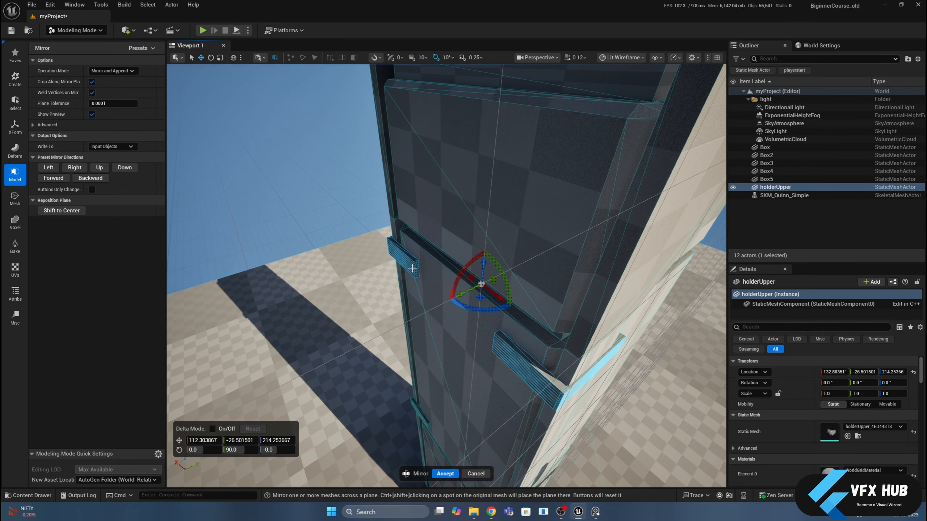
{"action": "left_click_drag", "start_coordinate": [439, 382], "coordinate": [456, 370], "text": "alt"}
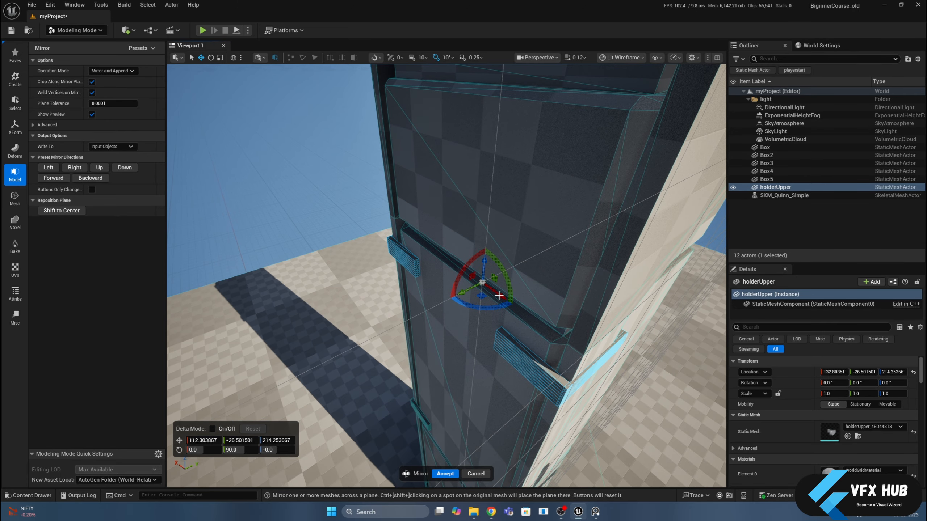
{"action": "left_click_drag", "start_coordinate": [499, 295], "coordinate": [498, 296]}
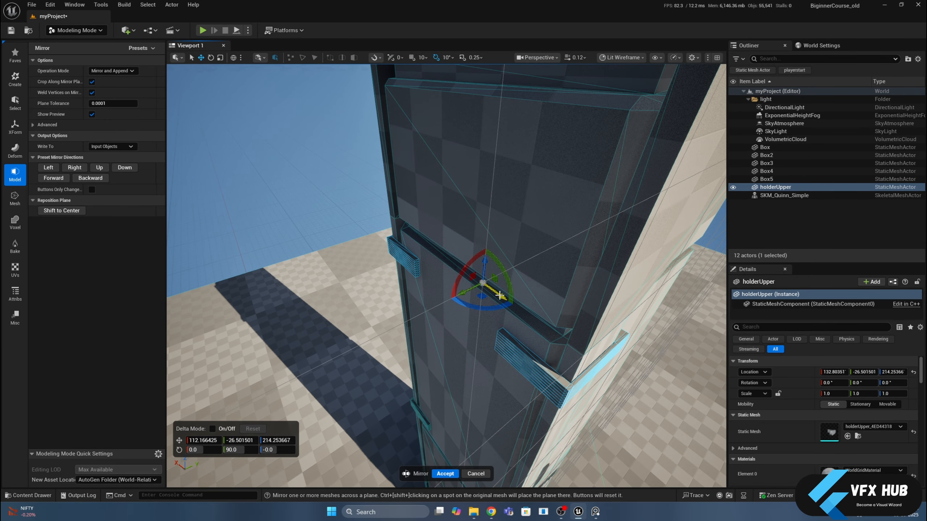
{"action": "left_click", "coordinate": [443, 473]}
{"action": "left_click_drag", "start_coordinate": [423, 373], "coordinate": [498, 312], "text": "alt"}
{"action": "scroll", "coordinate": [500, 312], "scroll_direction": "down", "scroll_amount": 6}
{"action": "scroll", "coordinate": [504, 256], "scroll_direction": "up", "scroll_amount": 3}
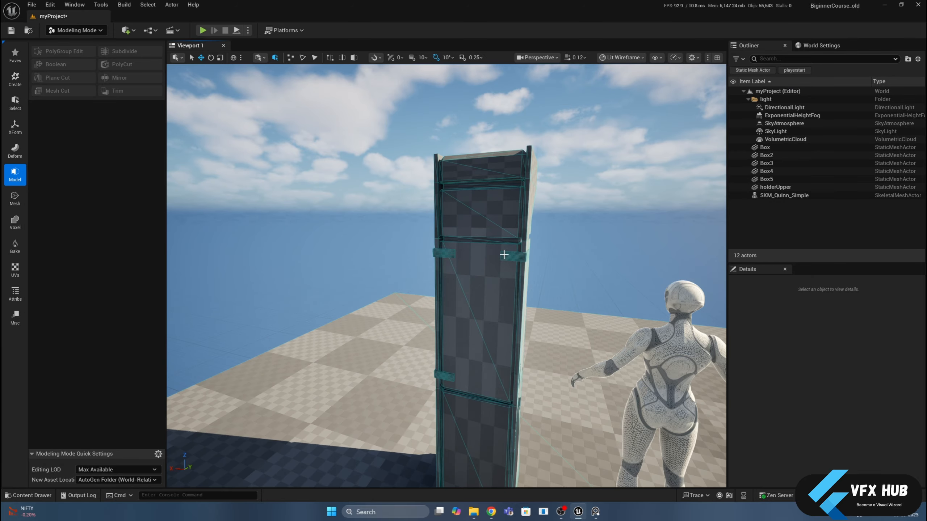
{"action": "left_click", "coordinate": [514, 282]}
{"action": "key", "text": "ctrl+z"}
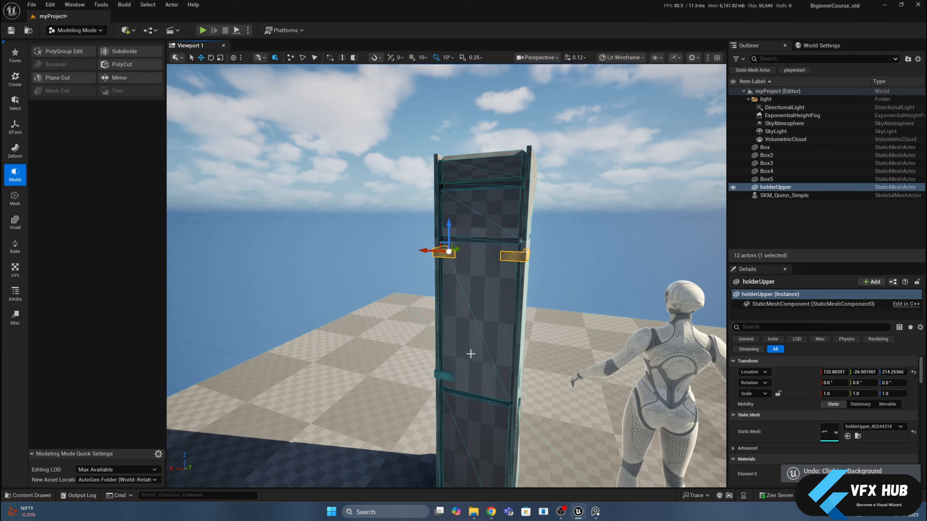
- Start mirroring the lower clip Box4 with Mirror Existing mode, writing the result to New Objects and keeping the inputs
{"action": "left_click", "coordinate": [446, 377]}
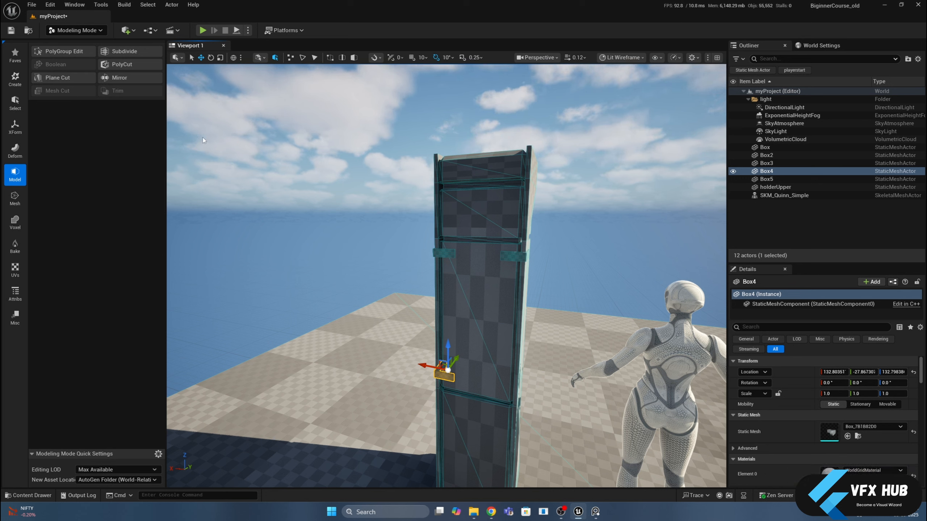
{"action": "left_click", "coordinate": [112, 78]}
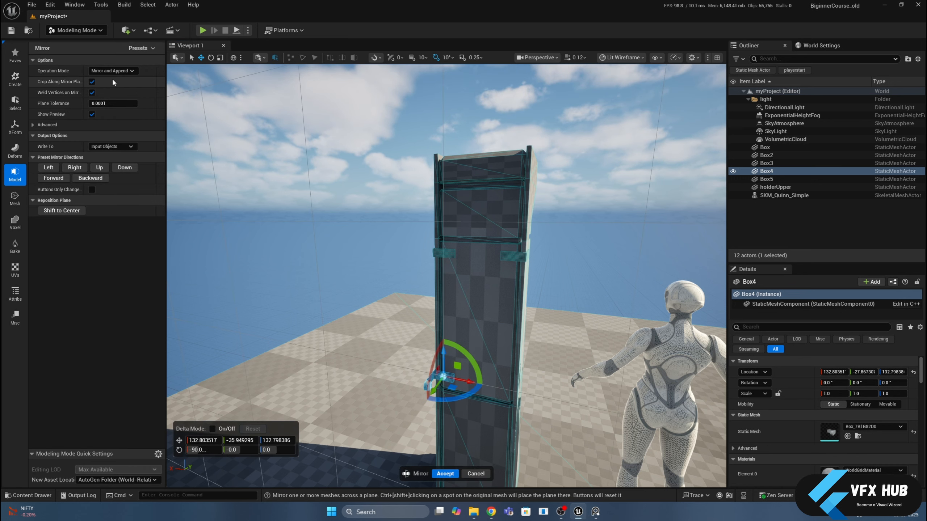
{"action": "left_click", "coordinate": [112, 71]}
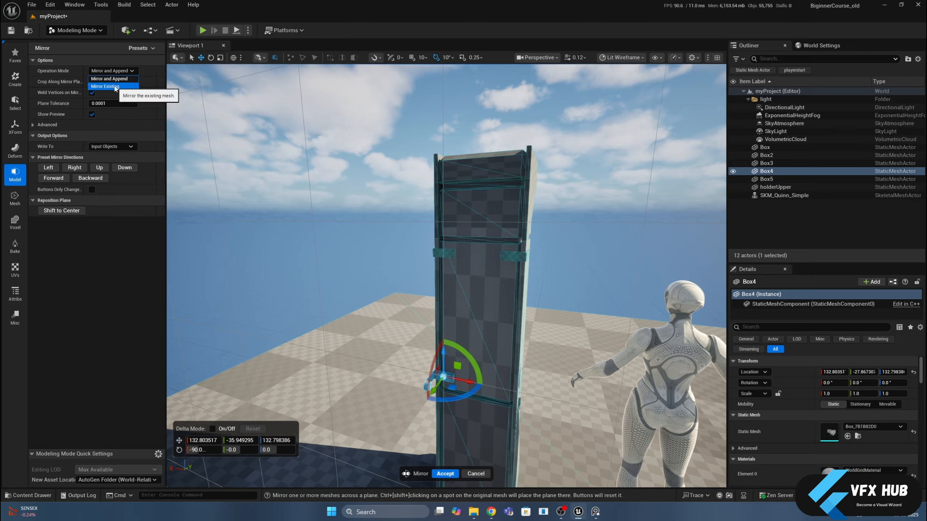
{"action": "left_click", "coordinate": [115, 86]}
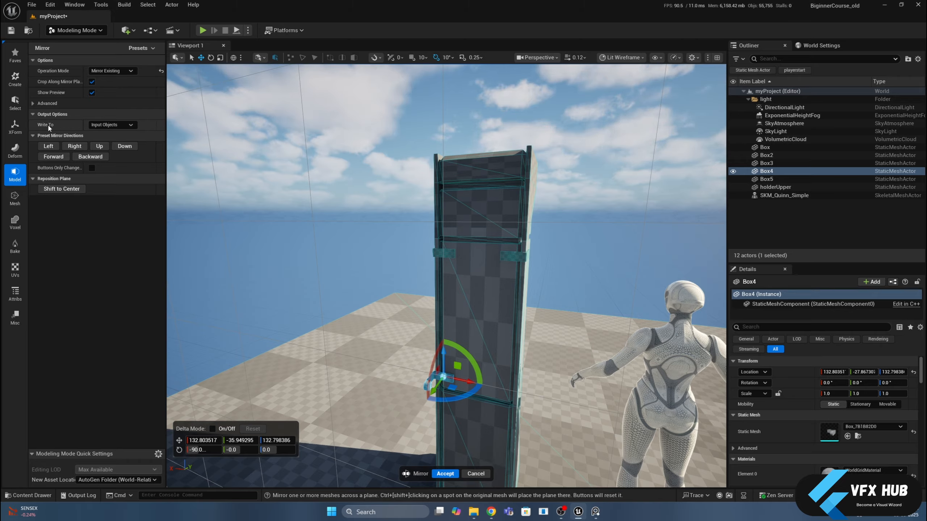
{"action": "left_click", "coordinate": [111, 124]}
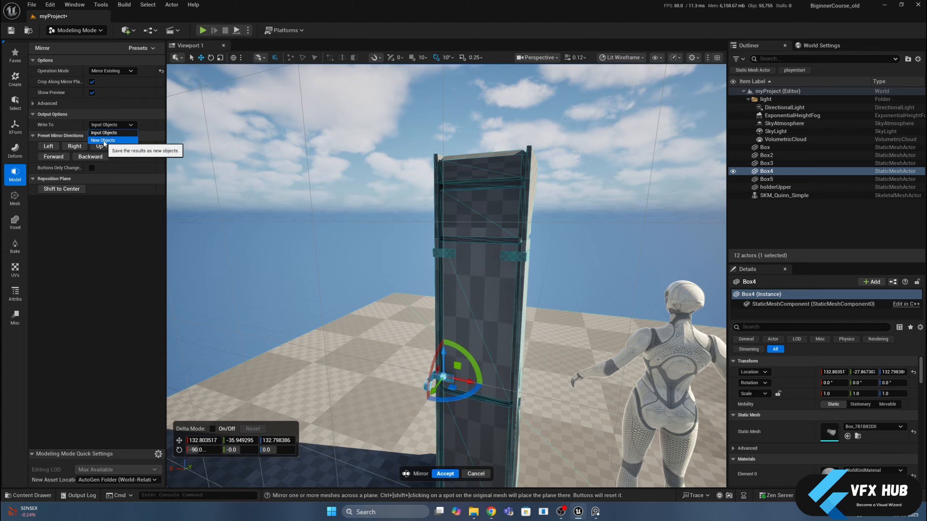
{"action": "left_click", "coordinate": [103, 140]}
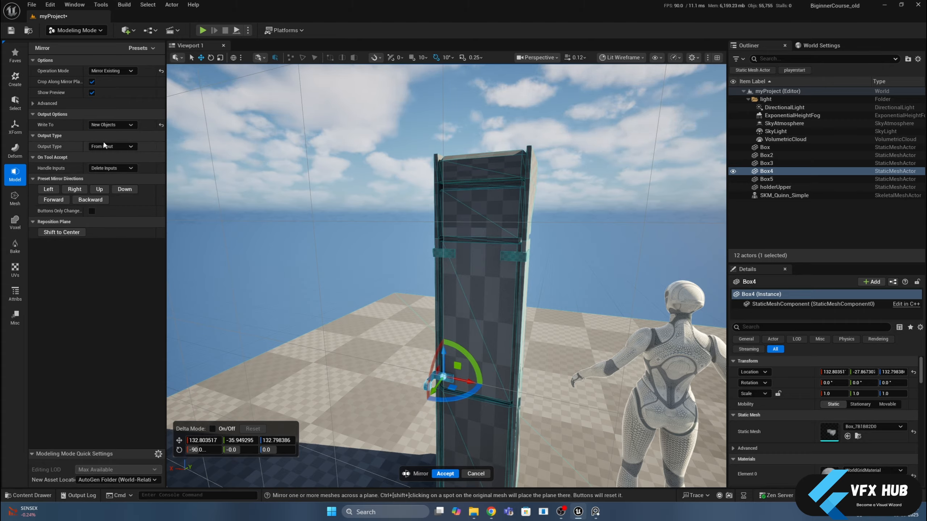
{"action": "left_click", "coordinate": [105, 168]}
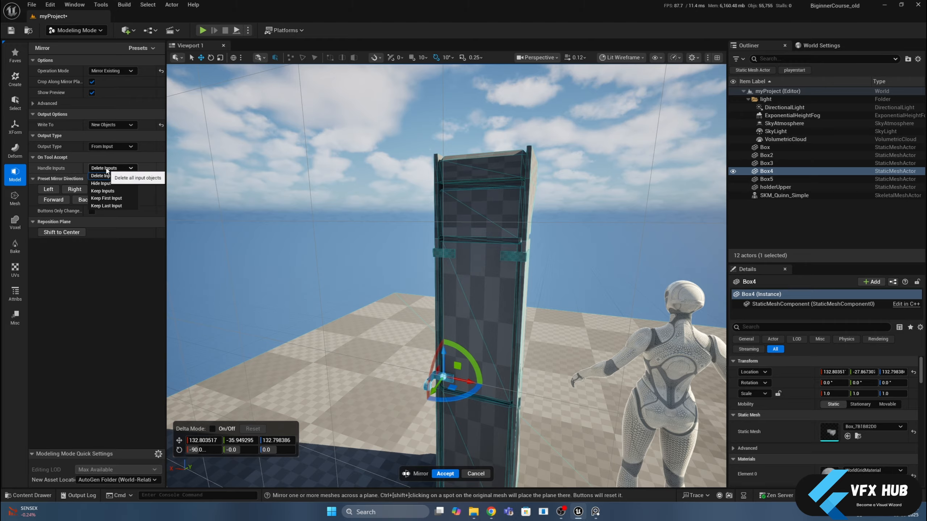
{"action": "left_click", "coordinate": [103, 192]}
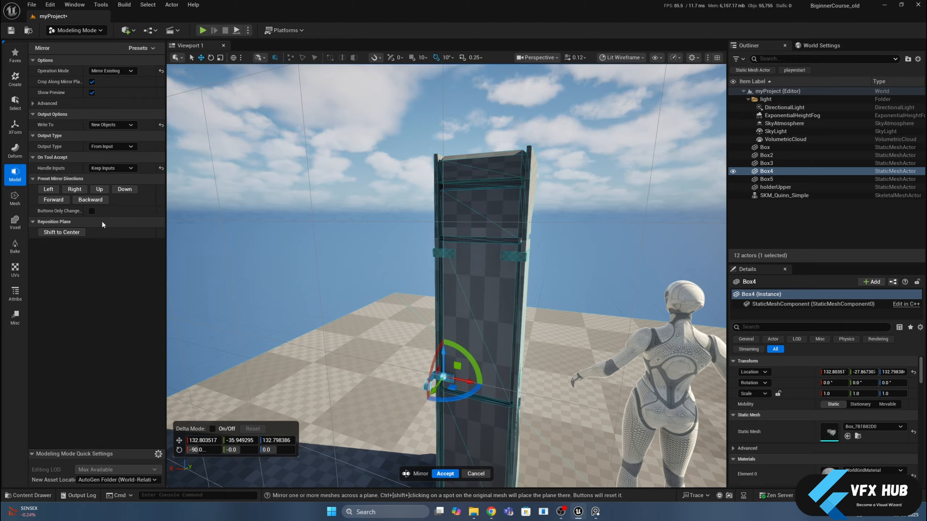
- Mirror the lower clip in the Backward direction with the plane at about X 112.24, and accept the result on the opposite side panel
{"action": "left_click", "coordinate": [92, 202]}
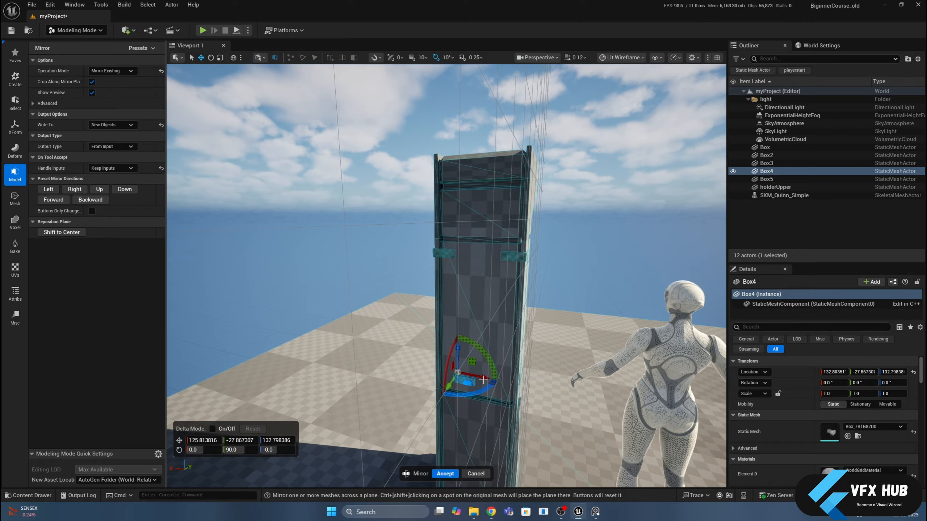
{"action": "left_click_drag", "start_coordinate": [485, 380], "coordinate": [503, 383]}
{"action": "scroll", "coordinate": [572, 383], "scroll_direction": "up", "scroll_amount": 10}
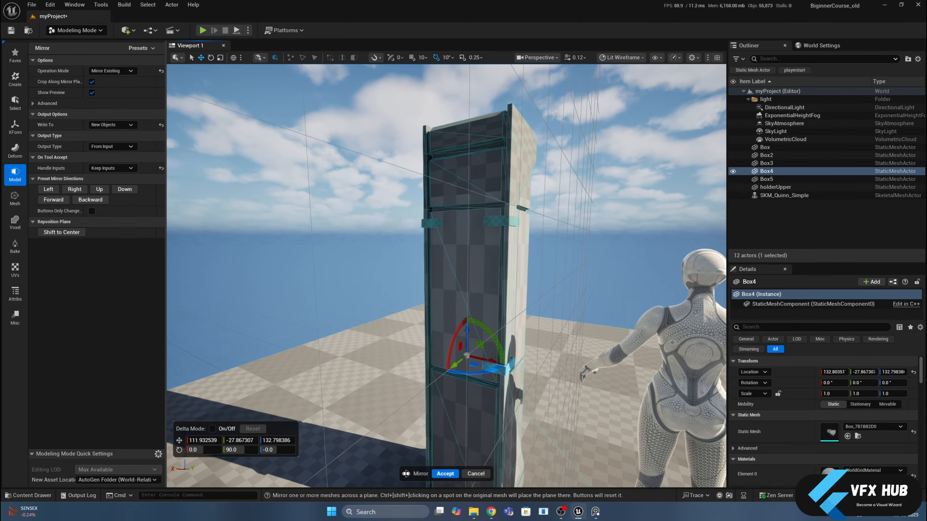
{"action": "scroll", "coordinate": [570, 382], "scroll_direction": "down", "scroll_amount": 3}
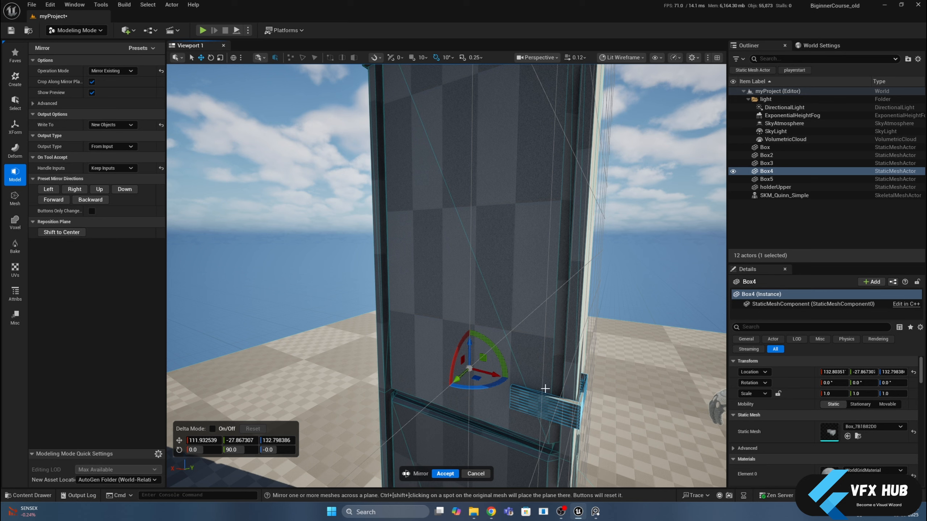
{"action": "left_click_drag", "start_coordinate": [486, 374], "coordinate": [486, 374]}
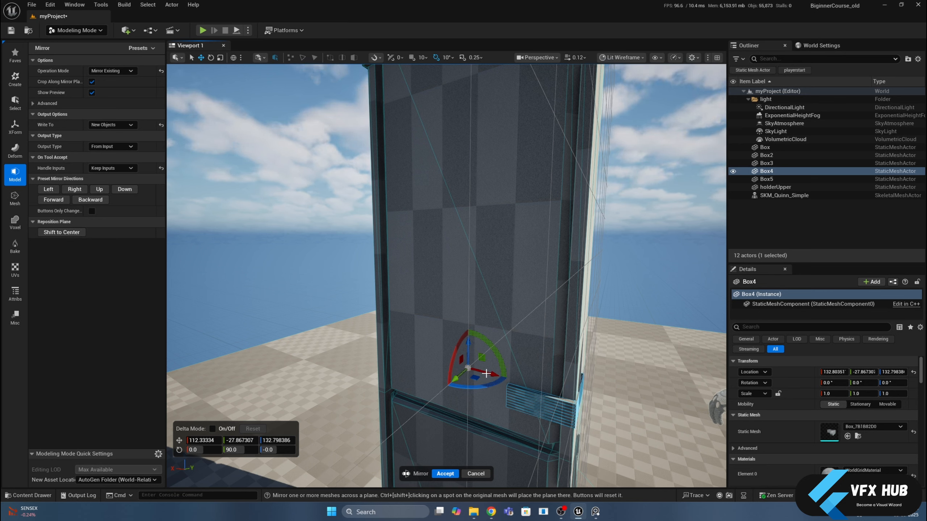
{"action": "left_click_drag", "start_coordinate": [486, 373], "coordinate": [486, 373]}
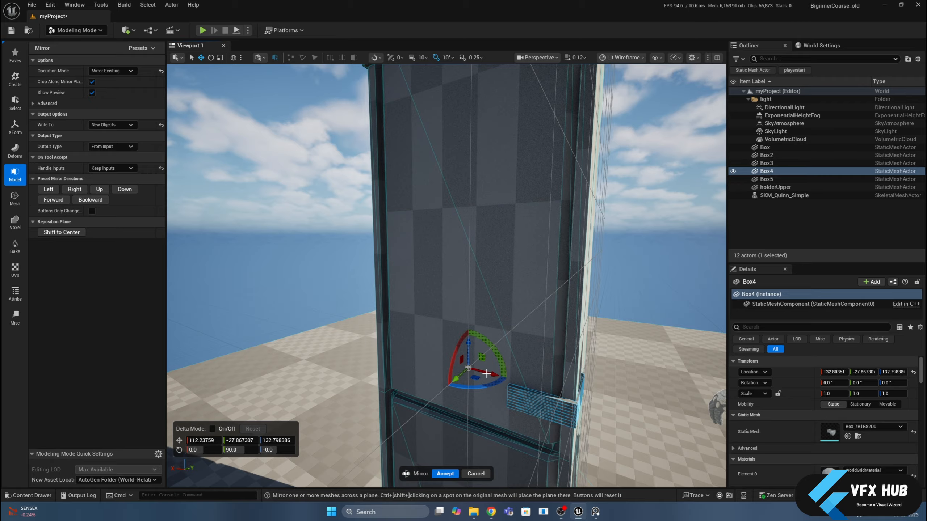
{"action": "left_click_drag", "start_coordinate": [615, 374], "coordinate": [514, 455], "text": "alt"}
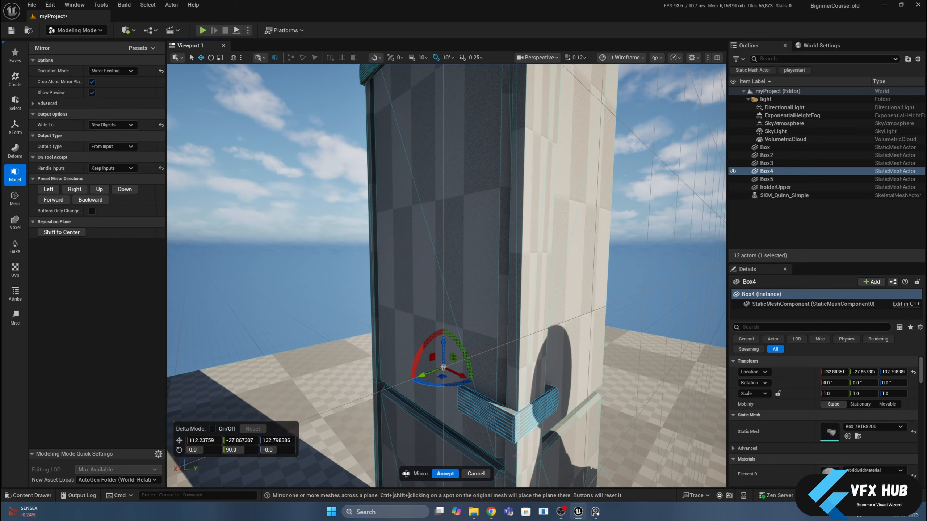
{"action": "left_click", "coordinate": [445, 473]}
- Select the original and mirrored lower clips in turn to check whether they are separate objects and where their pivots sit
{"action": "left_click_drag", "start_coordinate": [444, 474], "coordinate": [373, 376], "text": "alt"}
{"action": "left_click", "coordinate": [383, 365]}
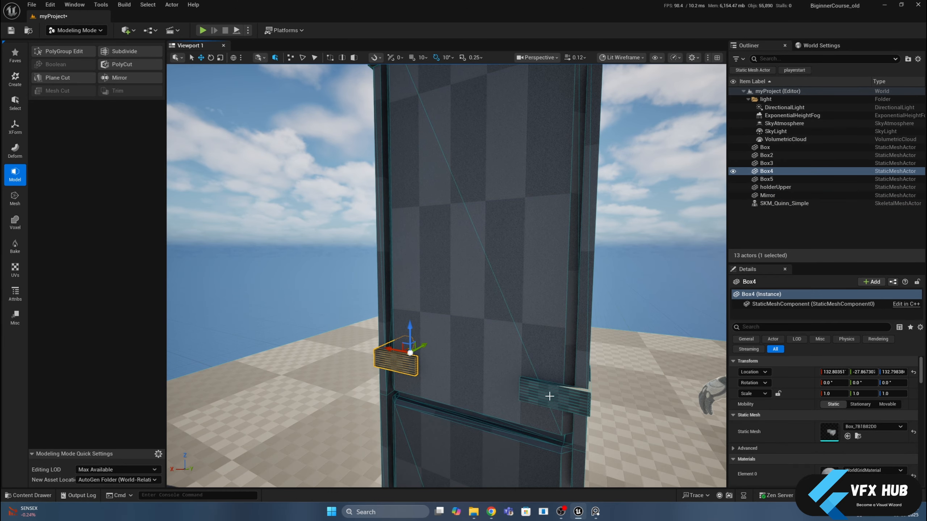
{"action": "left_click", "coordinate": [552, 397]}
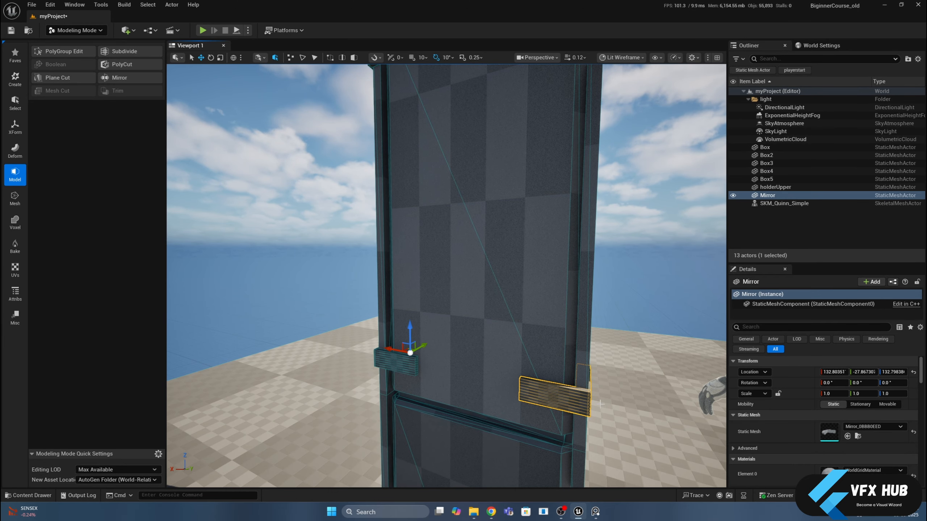
{"action": "left_click_drag", "start_coordinate": [600, 403], "coordinate": [565, 408], "text": "alt"}
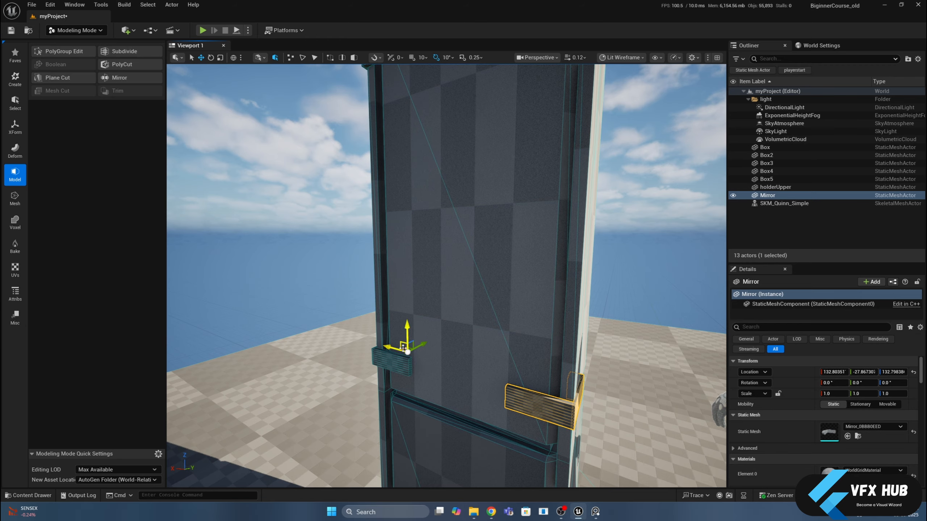
{"action": "left_click", "coordinate": [398, 356]}
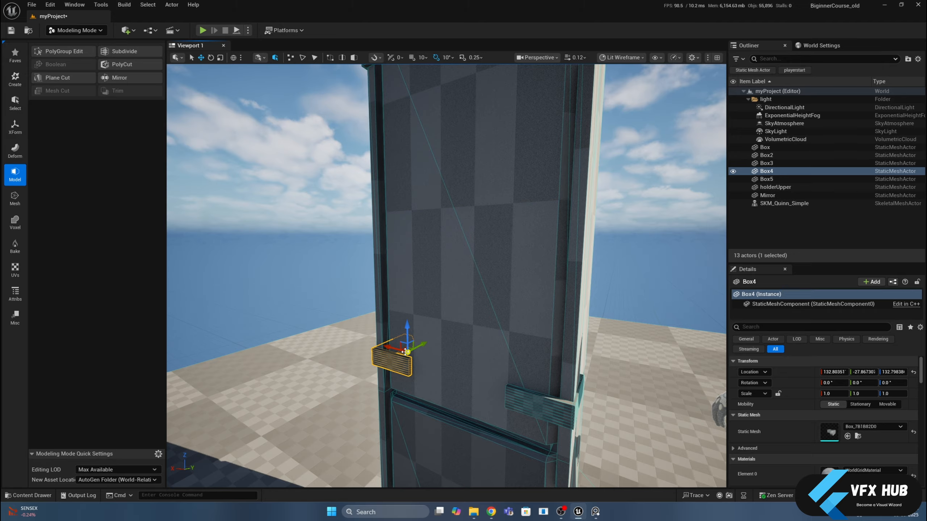
- Move the pivot of the mirrored lower clip to its own center and accept the edit
{"action": "left_click", "coordinate": [545, 402]}
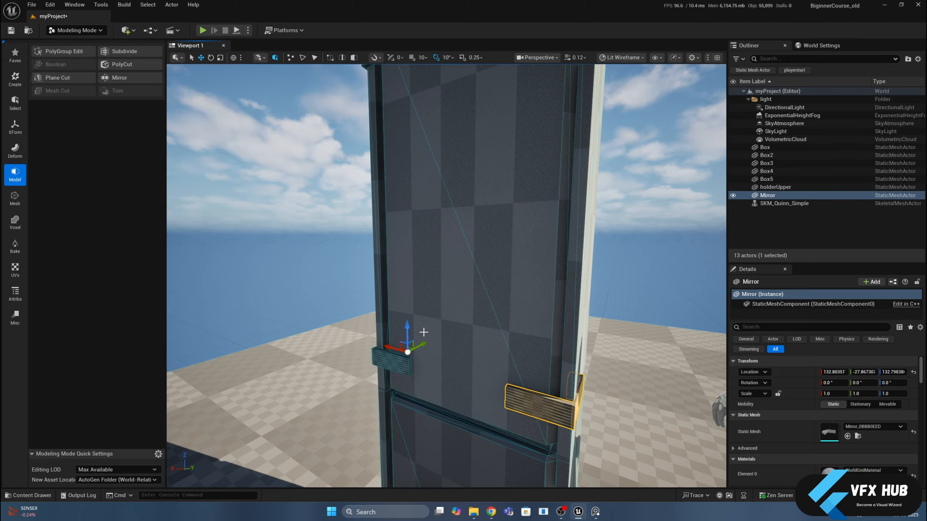
{"action": "left_click", "coordinate": [17, 125]}
{"action": "left_click", "coordinate": [57, 78]}
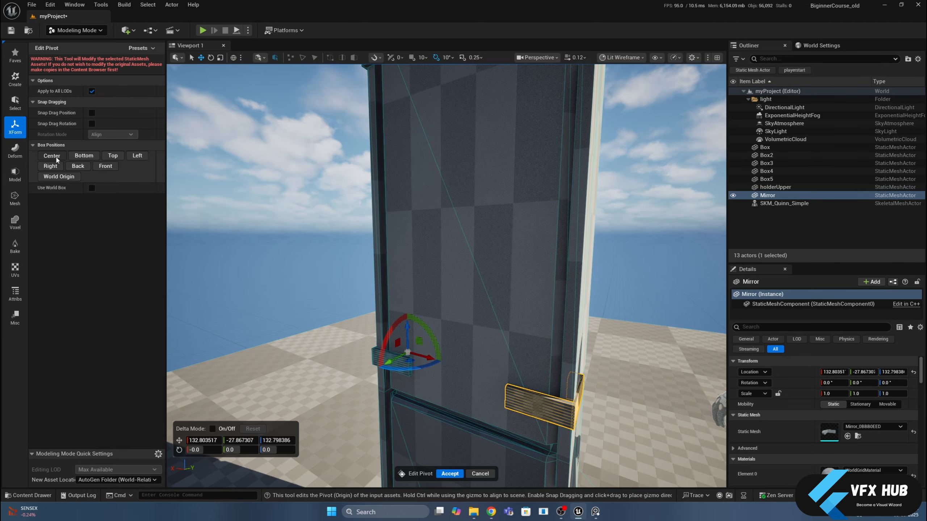
{"action": "left_click", "coordinate": [449, 474]}
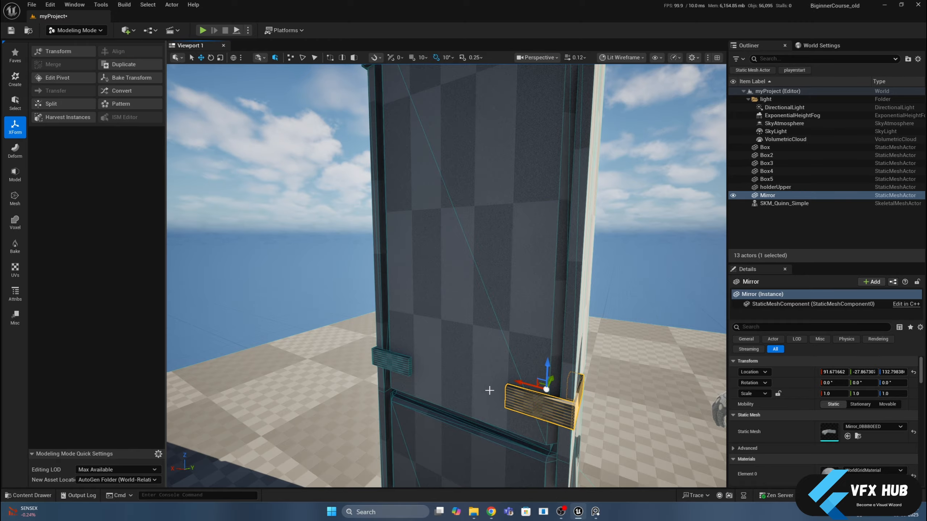
- Split the combined upper clips holderUpper into separate objects using the By Mesh Topology method
{"action": "scroll", "coordinate": [492, 387], "scroll_direction": "down", "scroll_amount": 5}
{"action": "left_click", "coordinate": [489, 169]}
{"action": "left_click_drag", "start_coordinate": [489, 169], "coordinate": [526, 212], "text": "alt"}
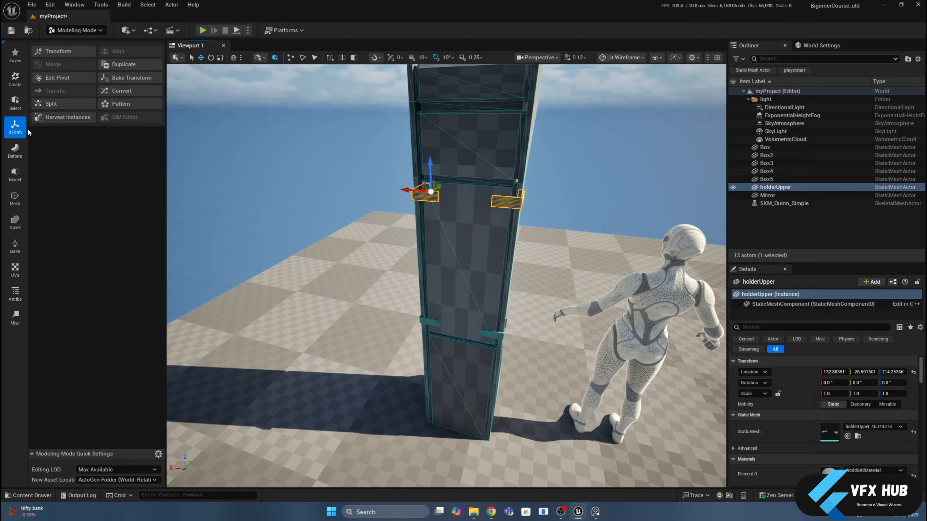
{"action": "left_click", "coordinate": [61, 102]}
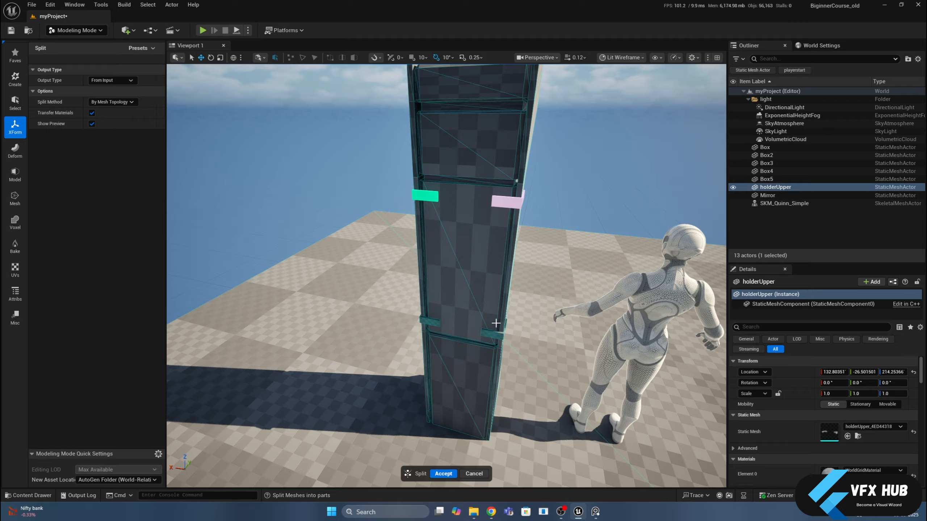
{"action": "left_click", "coordinate": [447, 473]}
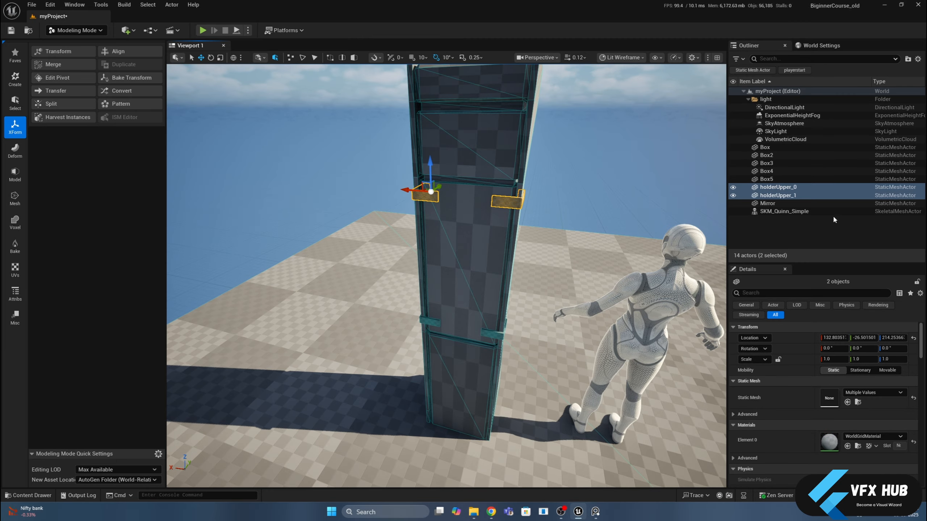
- Move the pivot of the separated upper clip holderUpper_1 to its own center and accept the edit
{"action": "left_click", "coordinate": [779, 196]}
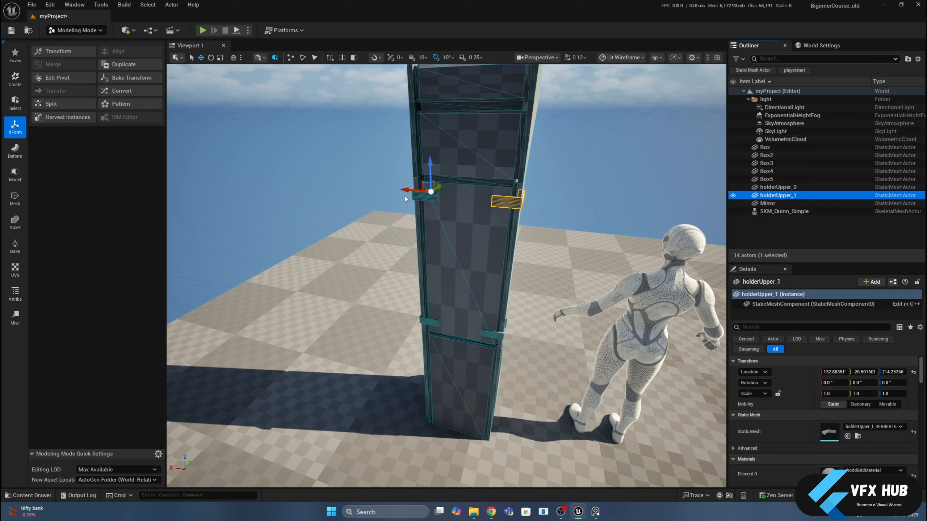
{"action": "left_click", "coordinate": [62, 78]}
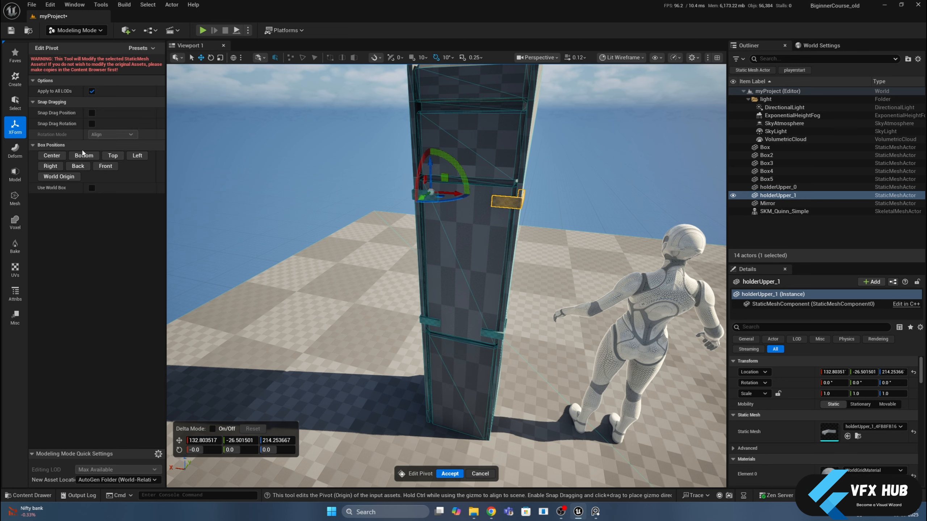
{"action": "left_click", "coordinate": [51, 155]}
{"action": "left_click", "coordinate": [450, 474]}
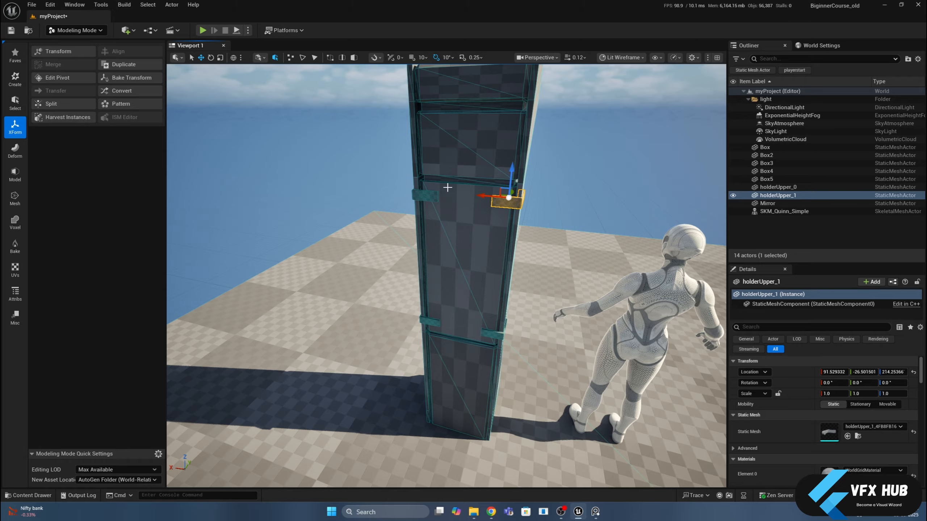
- Select the two separated upper clips in turn to compare their pivots and static mesh assets
{"action": "left_click", "coordinate": [428, 192]}
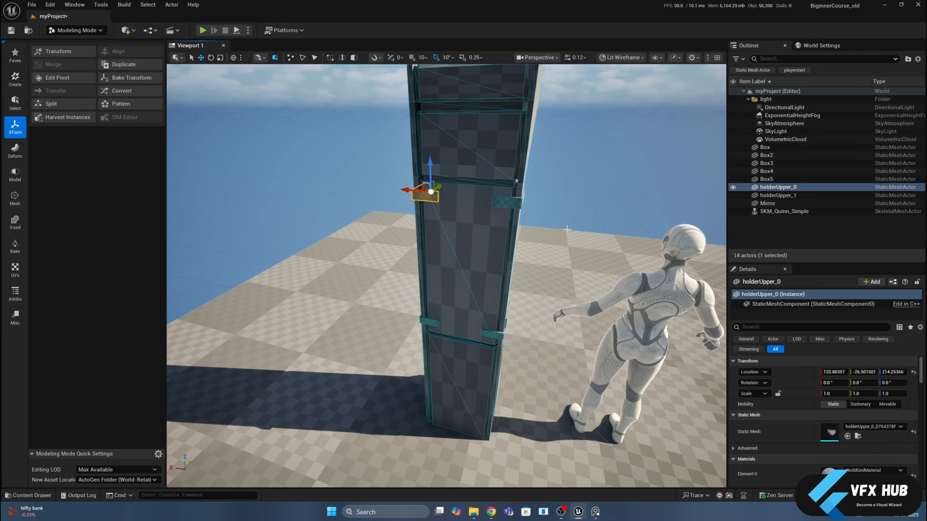
{"action": "left_click", "coordinate": [514, 202]}
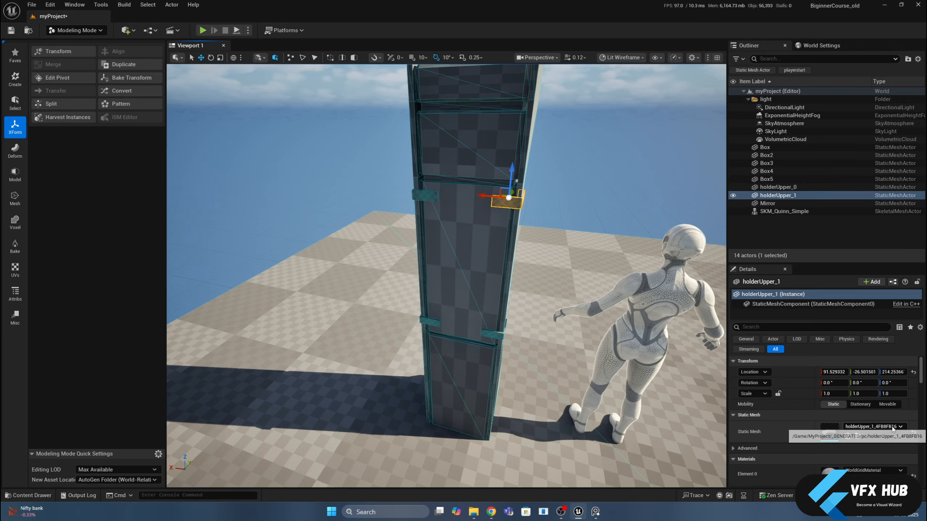
{"action": "left_click", "coordinate": [432, 198]}
{"action": "left_click", "coordinate": [501, 198]}
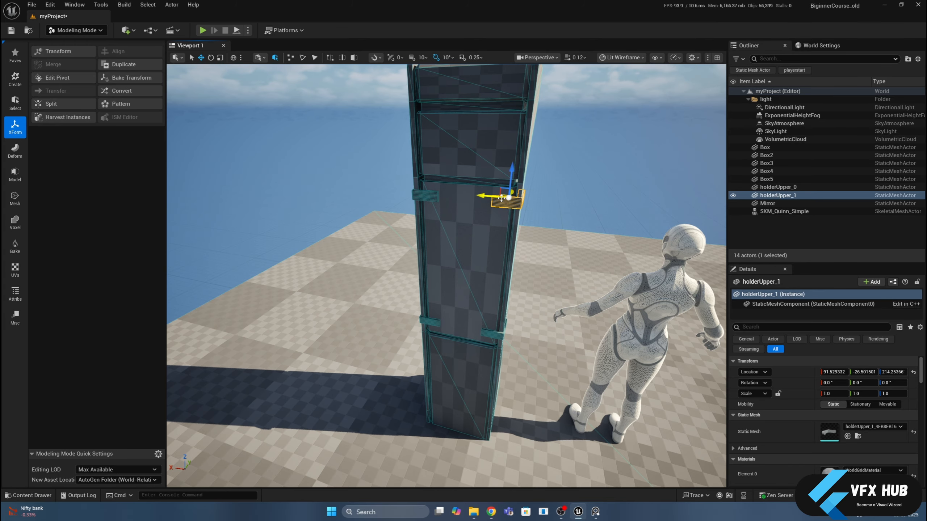
{"action": "right_click_drag", "start_coordinate": [491, 277], "coordinate": [492, 263]}
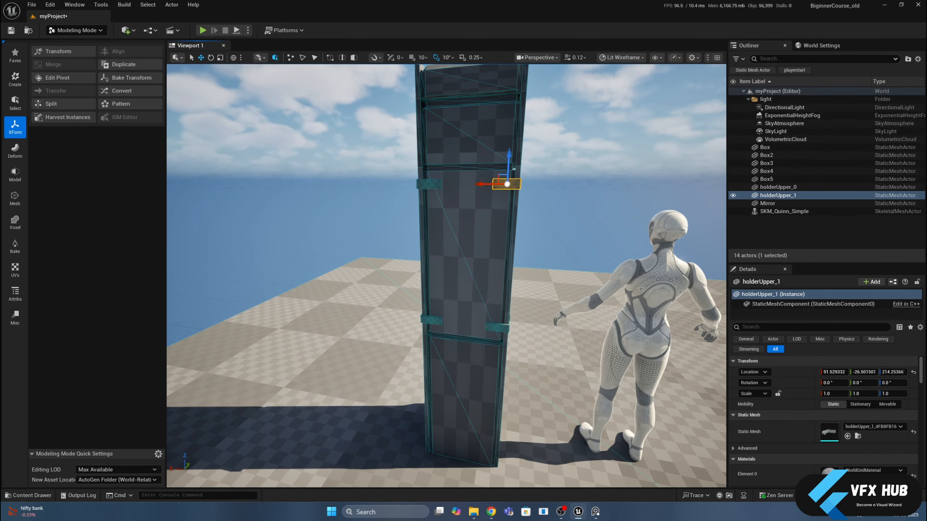
- Merge the two upper clips holderUpper_0 and holderUpper_1, writing to First Input Object with input handling kept at Delete Inputs
{"action": "left_click", "coordinate": [434, 186], "text": "ctrl"}
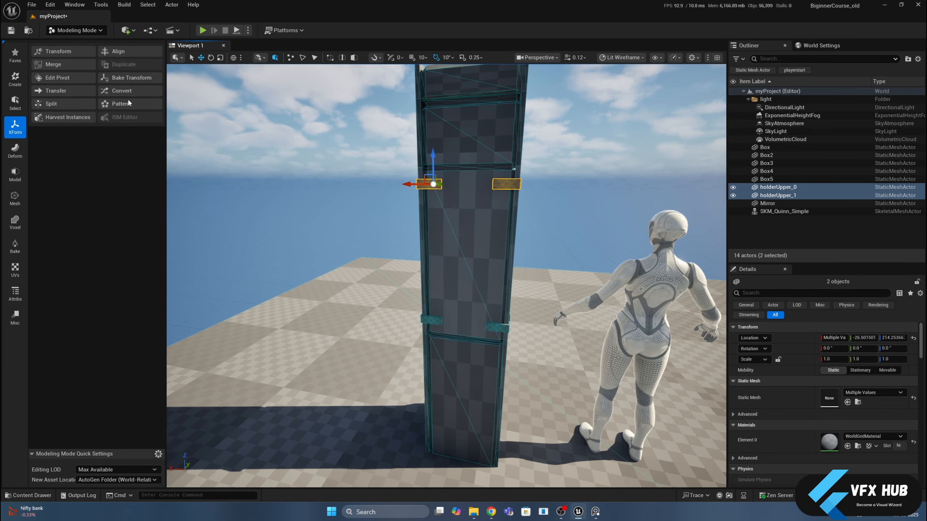
{"action": "left_click", "coordinate": [55, 65]}
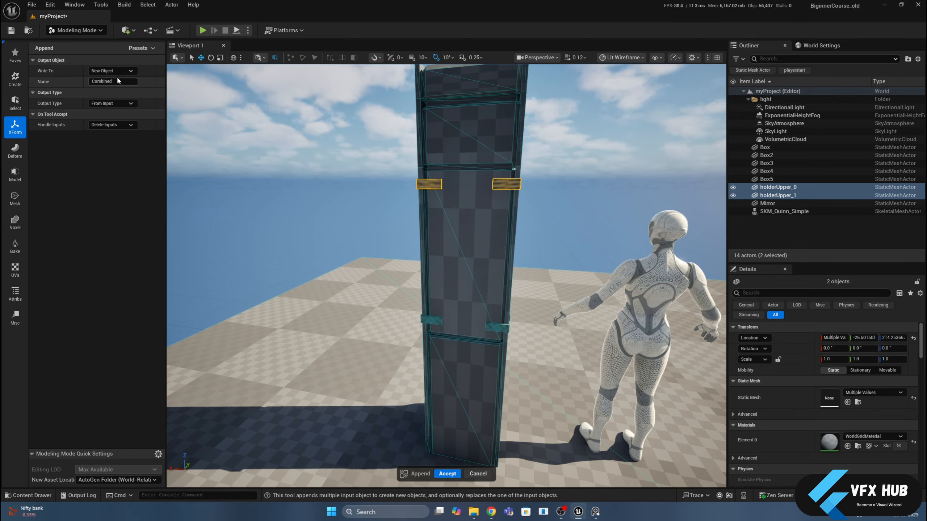
{"action": "left_click", "coordinate": [126, 74]}
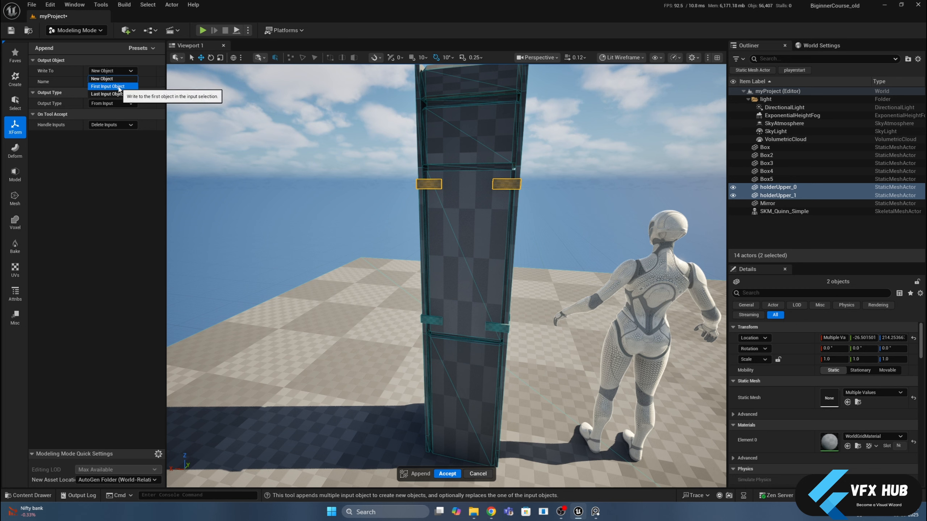
{"action": "left_click", "coordinate": [116, 86]}
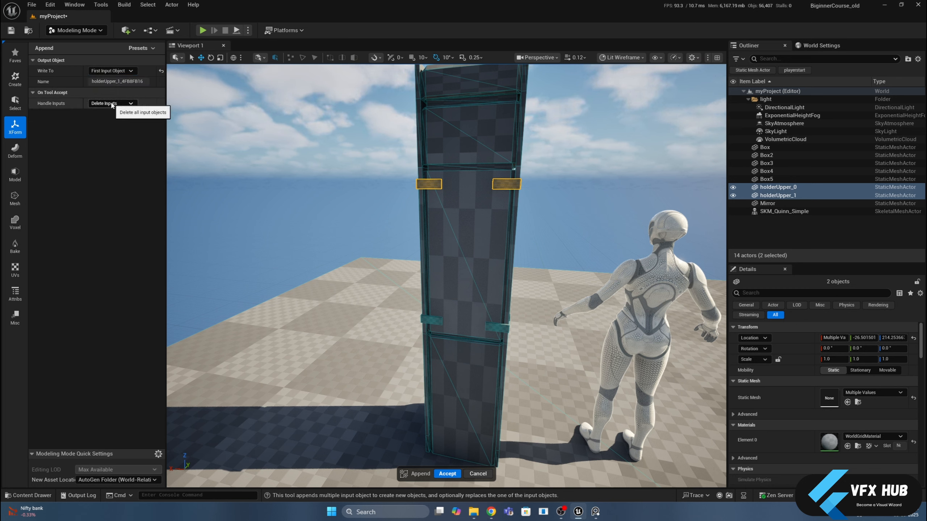
{"action": "left_click", "coordinate": [446, 473]}
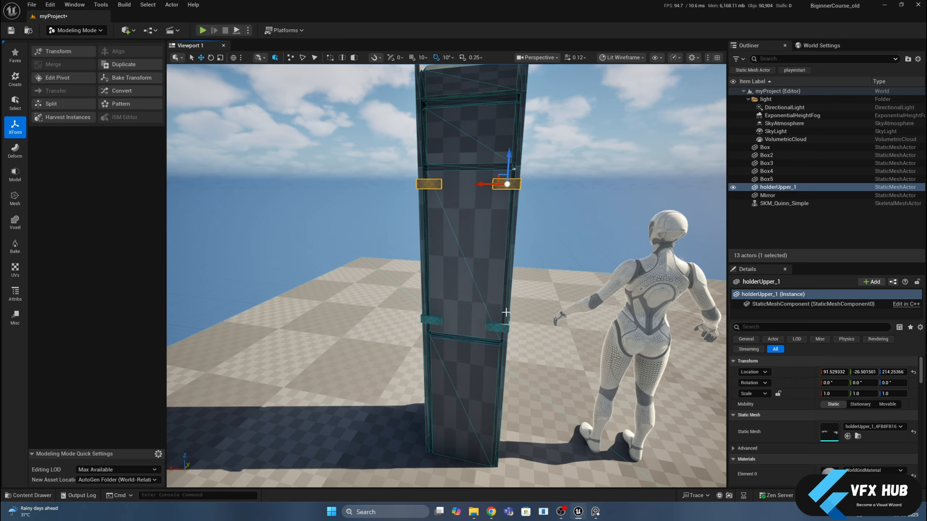
- Merge the two lower clips Box4 and Mirror into one object, writing to First Input Object and deleting the inputs
{"action": "left_click", "coordinate": [497, 326]}
{"action": "left_click", "coordinate": [433, 322], "text": "ctrl"}
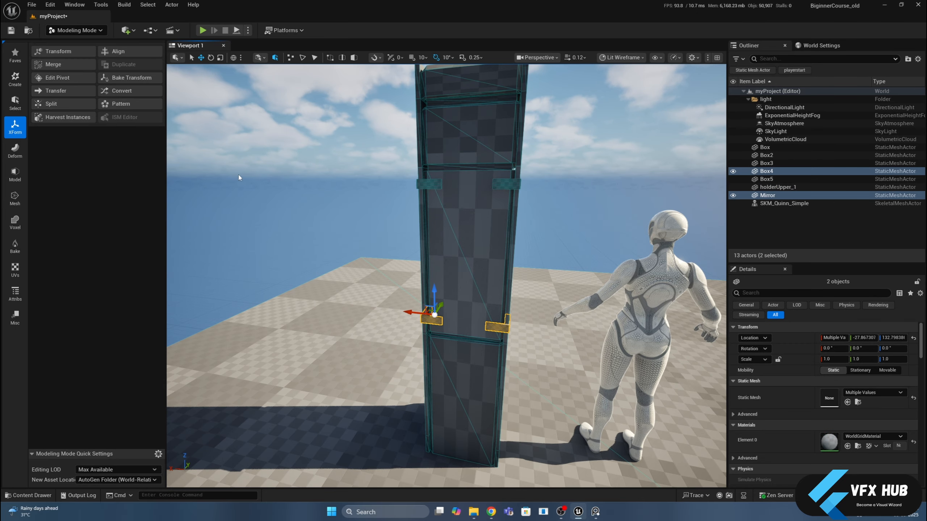
{"action": "left_click", "coordinate": [67, 64]}
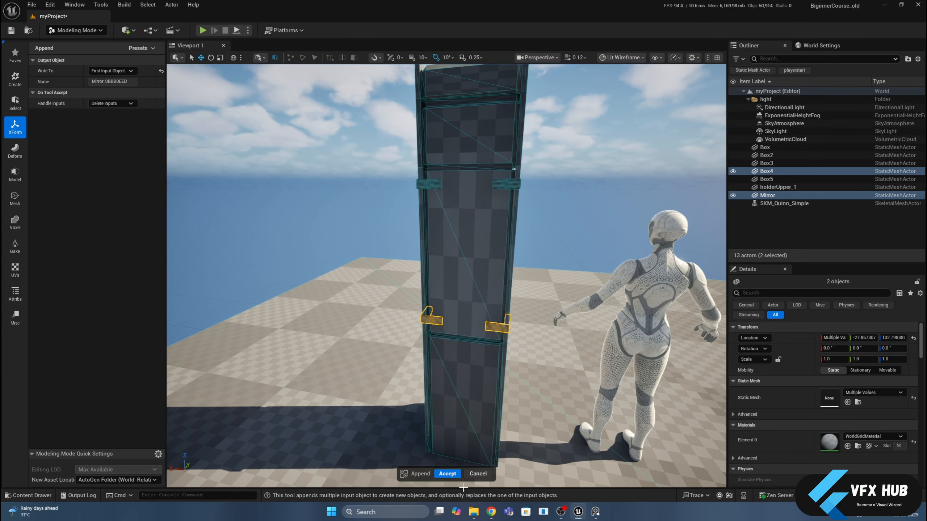
{"action": "left_click", "coordinate": [448, 474]}
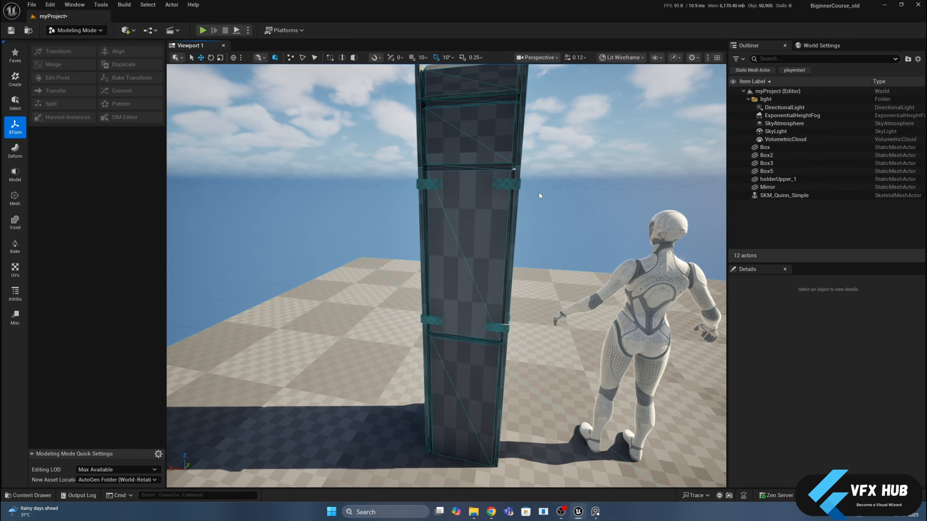
- In PolyGroup Edit, scale the inner end vertices of both merged upper clips toward each other until a narrow gap remains at the center
{"action": "left_click", "coordinate": [433, 178]}
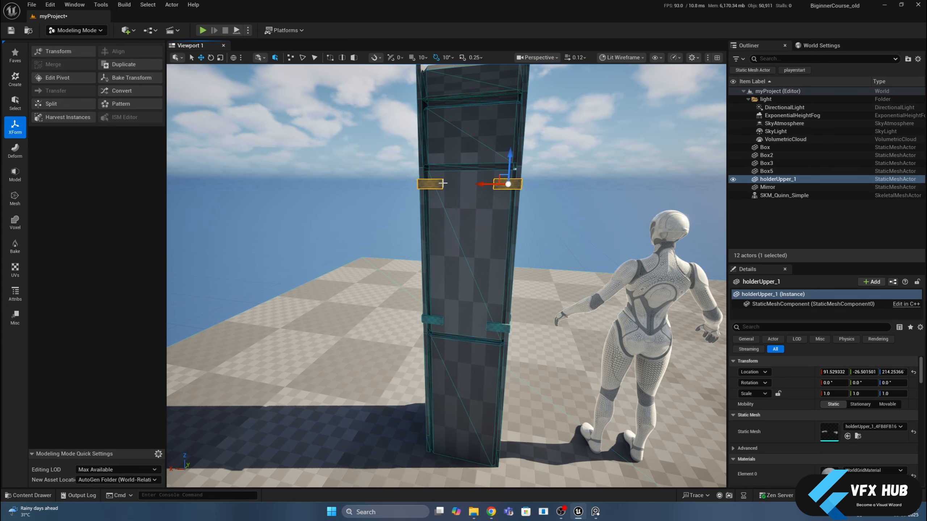
{"action": "scroll", "coordinate": [471, 188], "scroll_direction": "up", "scroll_amount": 5}
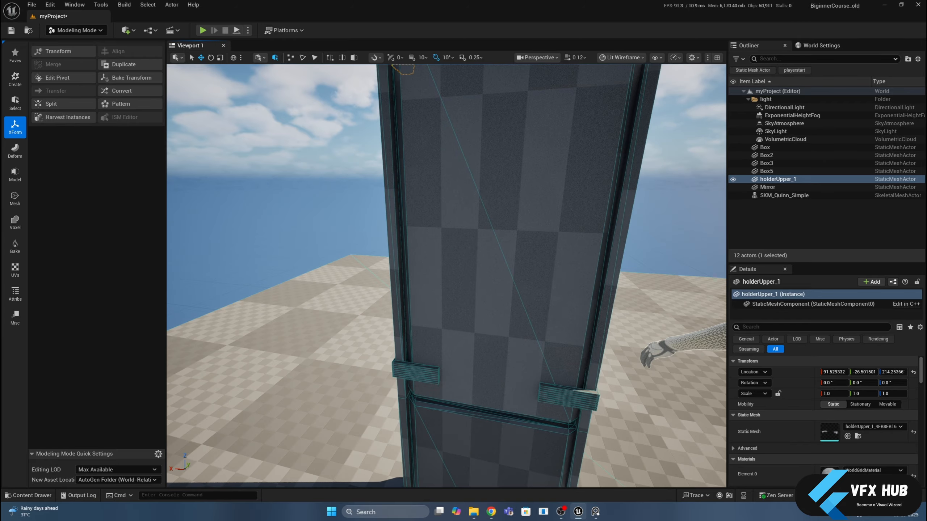
{"action": "middle_click_drag", "start_coordinate": [470, 188], "coordinate": [472, 230]}
{"action": "left_click_drag", "start_coordinate": [472, 188], "coordinate": [470, 190], "text": "alt"}
{"action": "scroll", "coordinate": [471, 190], "scroll_direction": "up", "scroll_amount": 5}
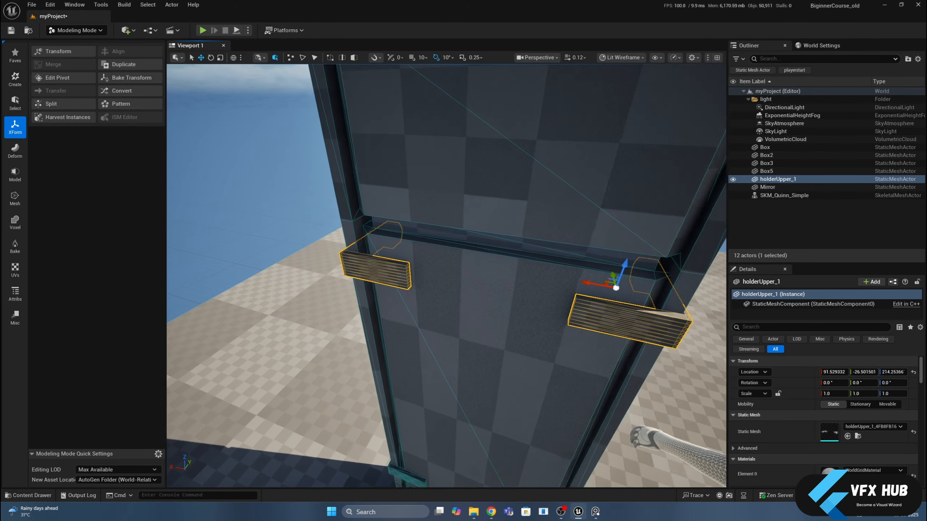
{"action": "left_click", "coordinate": [15, 175]}
{"action": "left_click", "coordinate": [66, 53]}
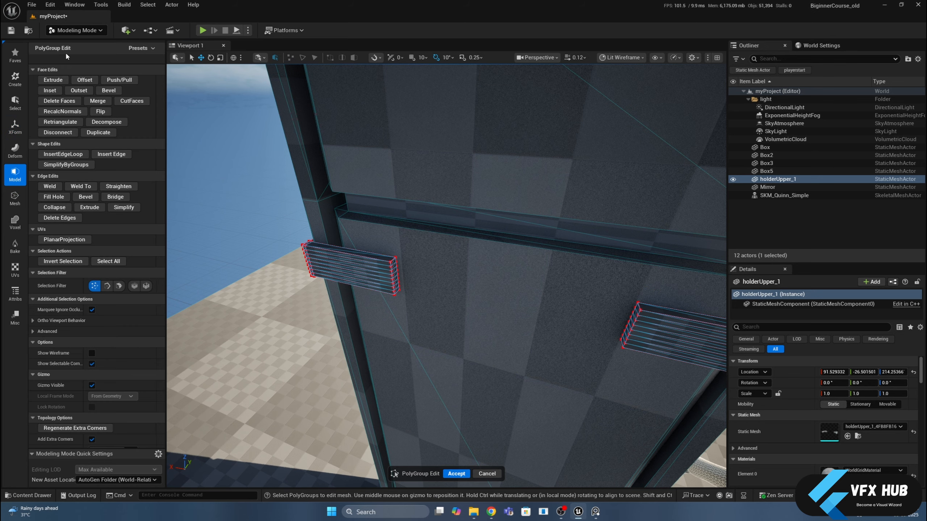
{"action": "left_click_drag", "start_coordinate": [423, 244], "coordinate": [370, 329]}
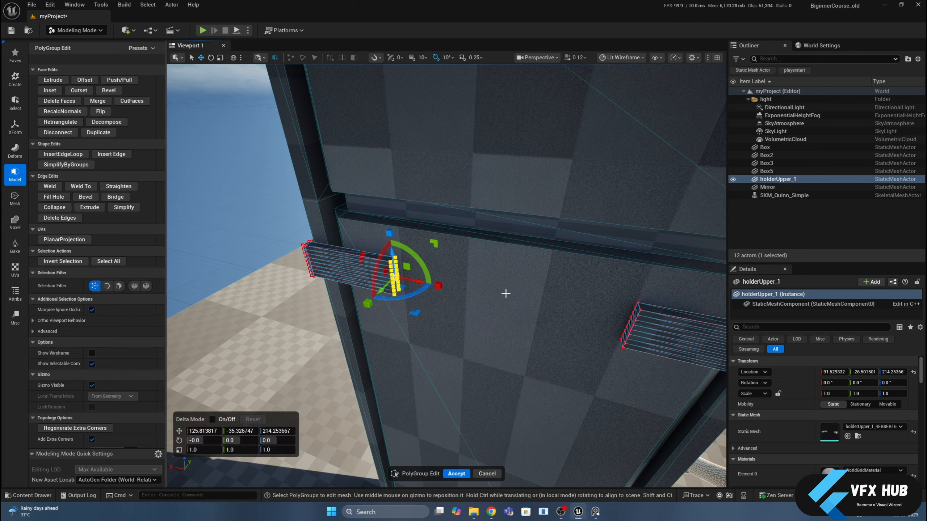
{"action": "left_click_drag", "start_coordinate": [564, 277], "coordinate": [671, 386], "text": "shift"}
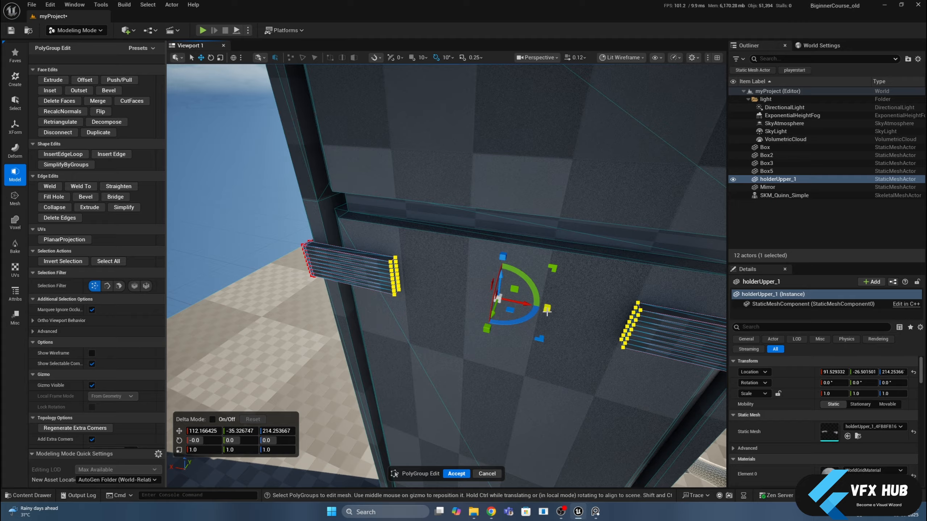
{"action": "left_click_drag", "start_coordinate": [547, 311], "coordinate": [232, 266]}
{"action": "right_click_drag", "start_coordinate": [401, 349], "coordinate": [405, 372]}
{"action": "right_click_drag", "start_coordinate": [527, 330], "coordinate": [536, 314]}
{"action": "right_click_drag", "start_coordinate": [515, 356], "coordinate": [514, 388]}
{"action": "right_click_drag", "start_coordinate": [493, 264], "coordinate": [716, 216]}
{"action": "left_click", "coordinate": [591, 198]}
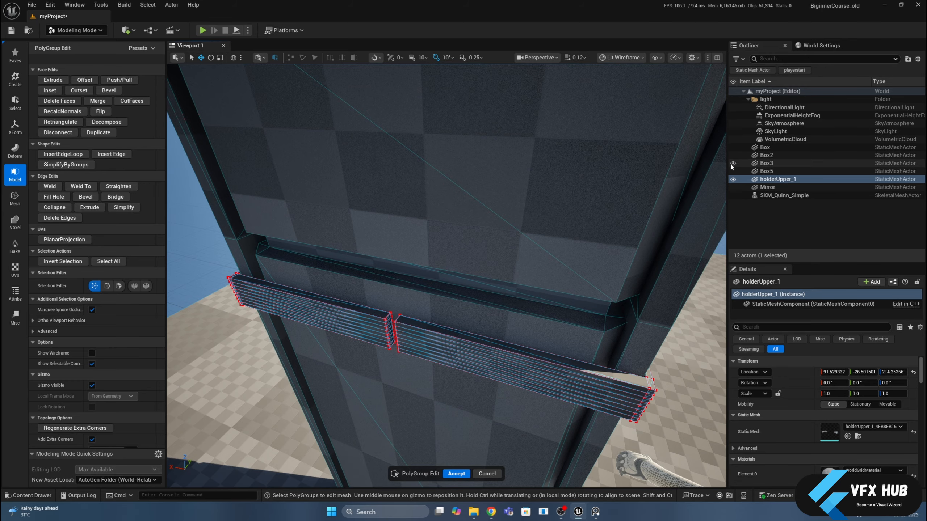
- Hide the cabinet body Box2 so only the side pieces and clips stay in view
{"action": "left_click", "coordinate": [736, 148]}
{"action": "double_click", "coordinate": [737, 149]}
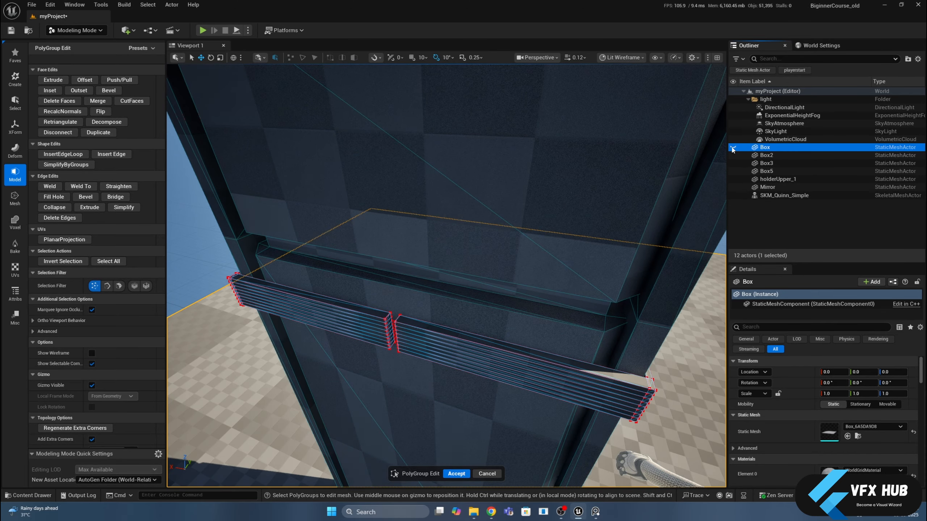
{"action": "mouse_move", "coordinate": [514, 233]}
{"action": "right_mouse_down"}
{"action": "mouse_move", "coordinate": [547, 204]}
{"action": "mouse_move", "coordinate": [518, 233]}
{"action": "mouse_move", "coordinate": [510, 219]}
{"action": "right_mouse_up"}
{"action": "scroll", "coordinate": [510, 219], "scroll_direction": "down", "scroll_amount": 1}
{"action": "key", "text": "s"}
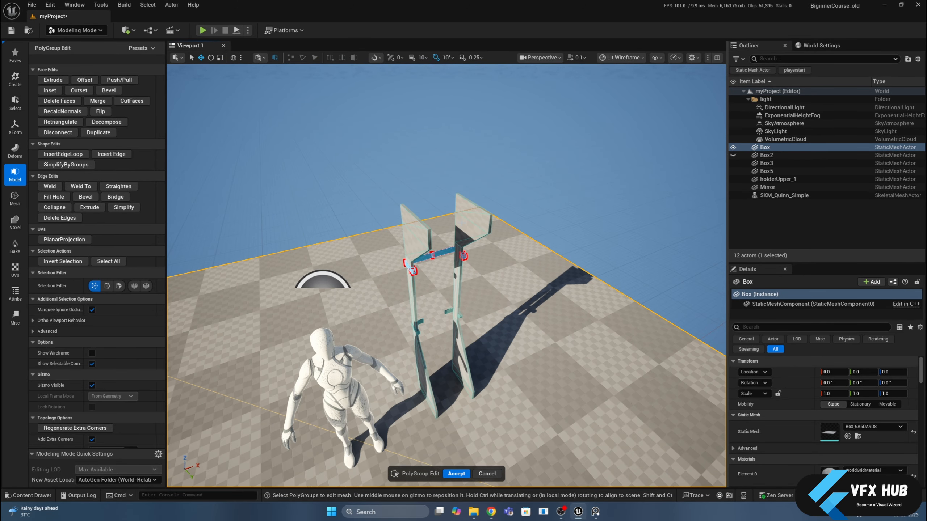
{"action": "right_click_drag", "start_coordinate": [437, 256], "coordinate": [438, 237]}
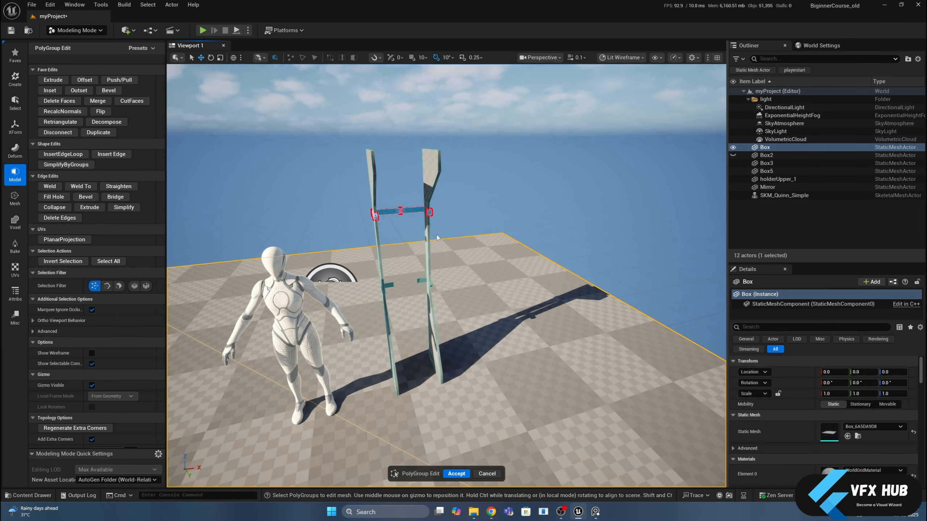
- Restrict the selection to faces and delete all end-cap faces on one side of the upper clips' center gap
{"action": "left_click", "coordinate": [410, 226]}
{"action": "key", "text": "f"}
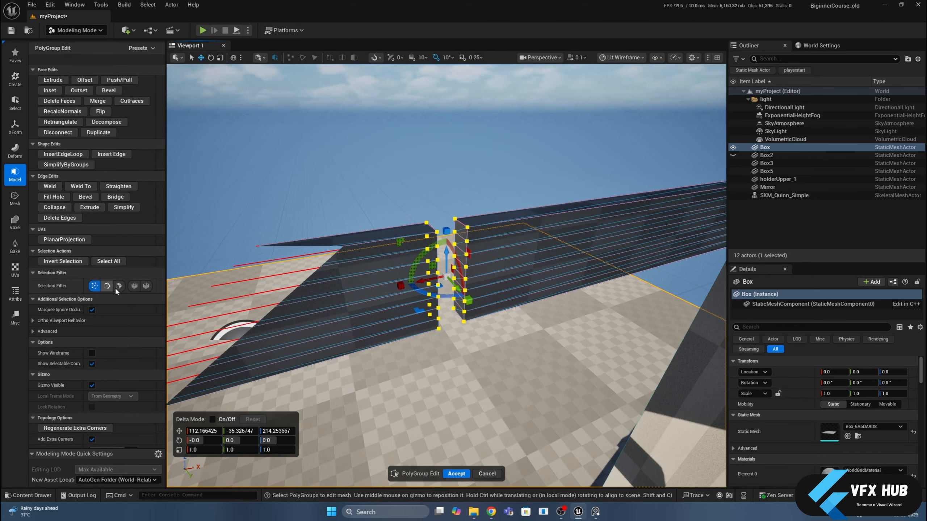
{"action": "left_click", "coordinate": [118, 286]}
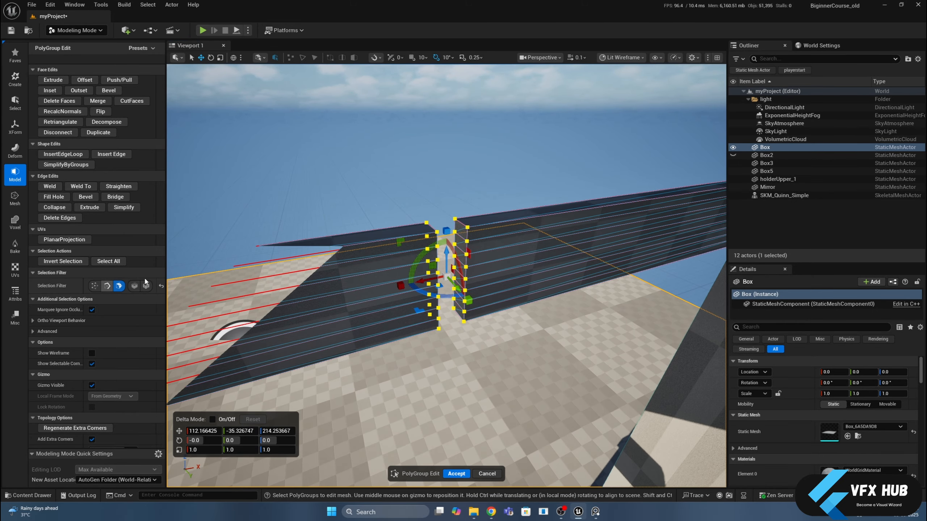
{"action": "left_click", "coordinate": [458, 231]}
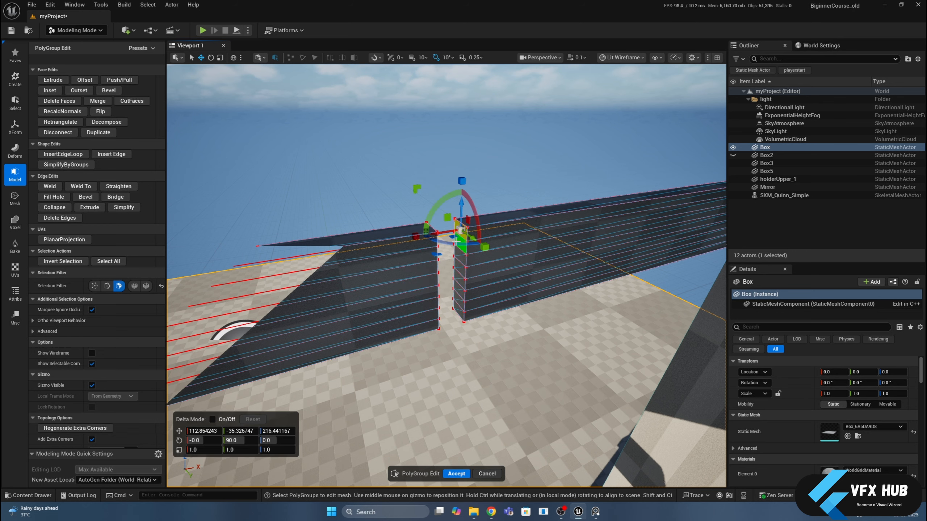
{"action": "left_click", "coordinate": [458, 279], "text": "shift"}
{"action": "left_click", "coordinate": [458, 289], "text": "shift"}
{"action": "left_click", "coordinate": [457, 300], "text": "shift"}
{"action": "left_click", "coordinate": [456, 308], "text": "shift"}
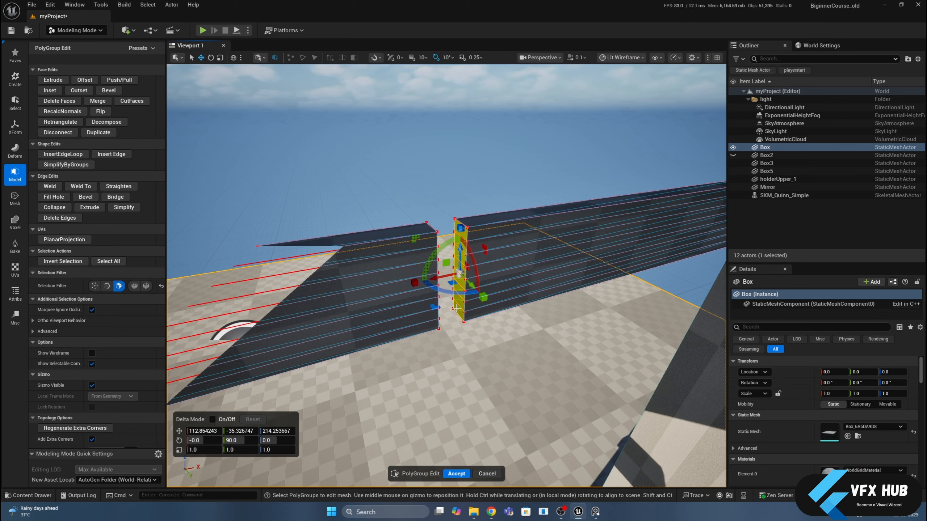
{"action": "left_click", "coordinate": [447, 284]}
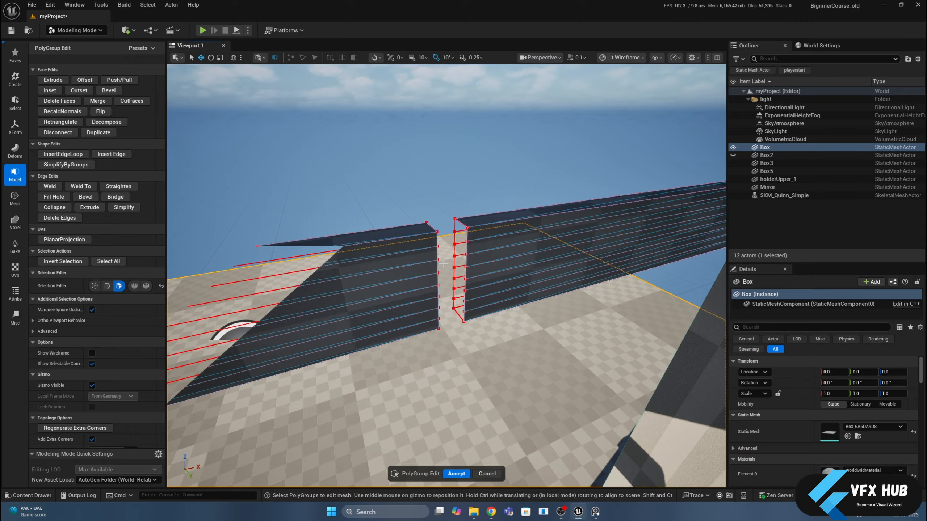
- Delete the end-cap faces of the opposite clip half facing the center gap
{"action": "left_click_drag", "start_coordinate": [443, 264], "coordinate": [339, 263], "text": "alt"}
{"action": "left_click", "coordinate": [430, 229]}
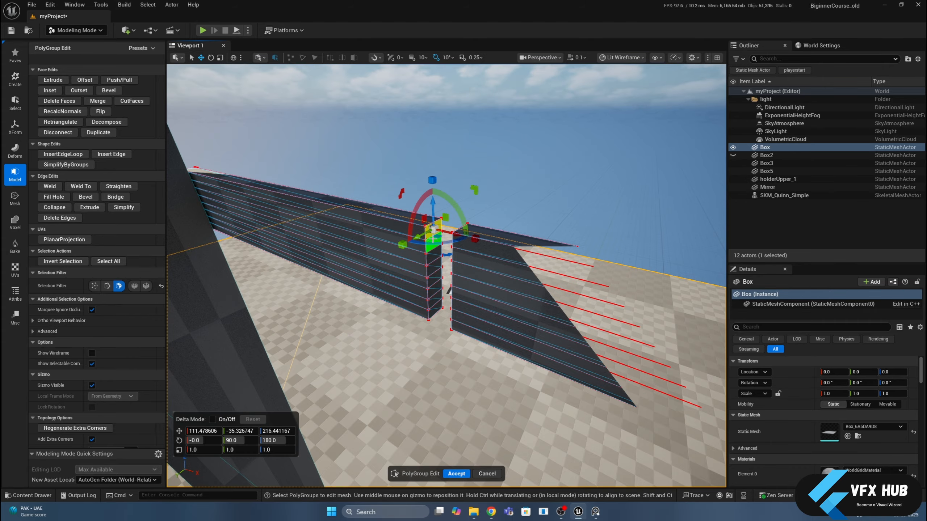
{"action": "left_click", "coordinate": [431, 247], "text": "shift"}
{"action": "left_click", "coordinate": [433, 259], "text": "shift"}
{"action": "left_click", "coordinate": [434, 271], "text": "shift"}
{"action": "left_click", "coordinate": [435, 280], "text": "shift"}
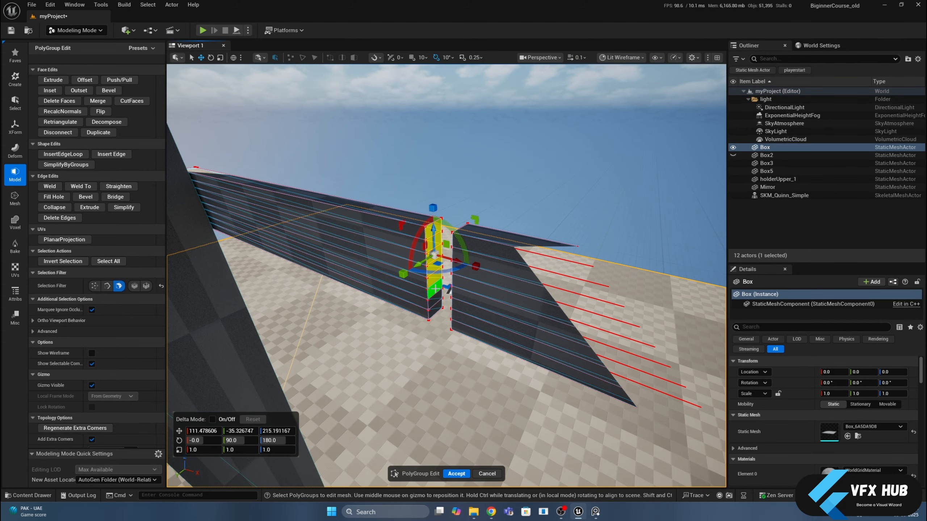
{"action": "left_click", "coordinate": [436, 290], "text": "shift"}
{"action": "left_click", "coordinate": [437, 300], "text": "shift"}
{"action": "left_click", "coordinate": [438, 309], "text": "shift"}
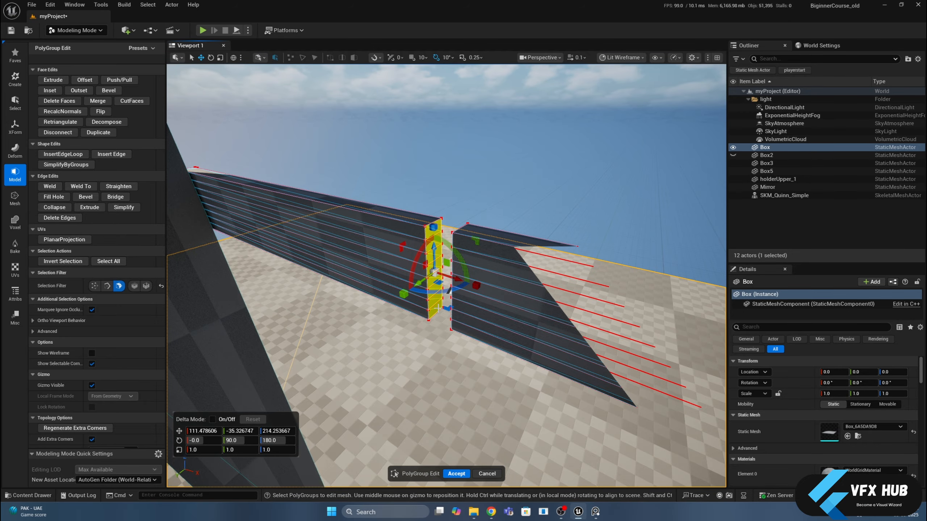
{"action": "key", "text": "Delete"}
{"action": "left_click_drag", "start_coordinate": [482, 172], "coordinate": [565, 174], "text": "alt"}
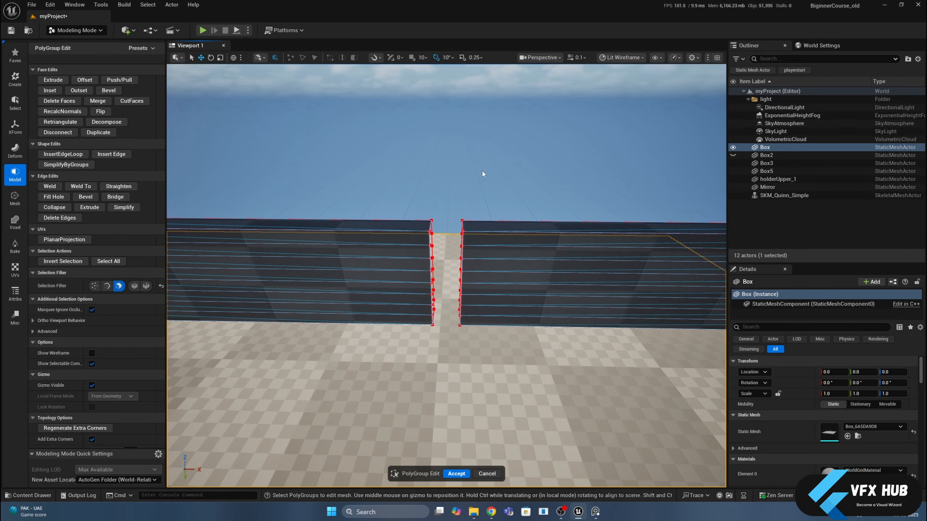
- Restrict the selection to vertices and scale both open ends together along X until they meet at the center
{"action": "left_click", "coordinate": [95, 286]}
{"action": "left_click", "coordinate": [119, 286]}
{"action": "left_click_drag", "start_coordinate": [383, 174], "coordinate": [502, 364]}
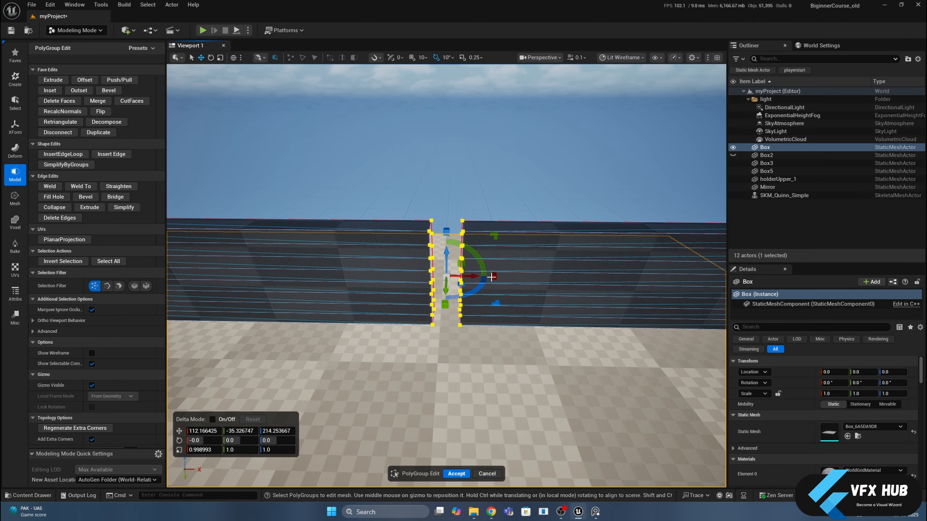
{"action": "left_click_drag", "start_coordinate": [491, 276], "coordinate": [461, 242]}
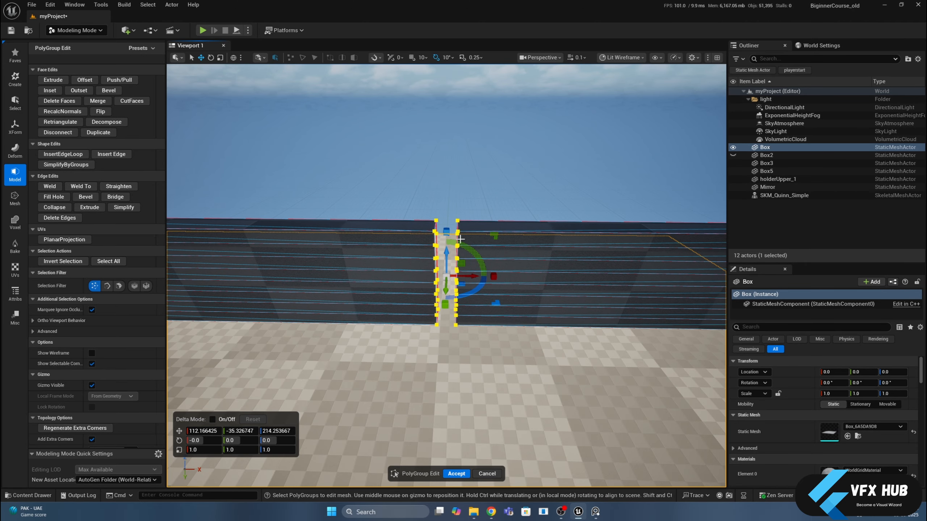
{"action": "scroll", "coordinate": [485, 230], "scroll_direction": "up", "scroll_amount": 5}
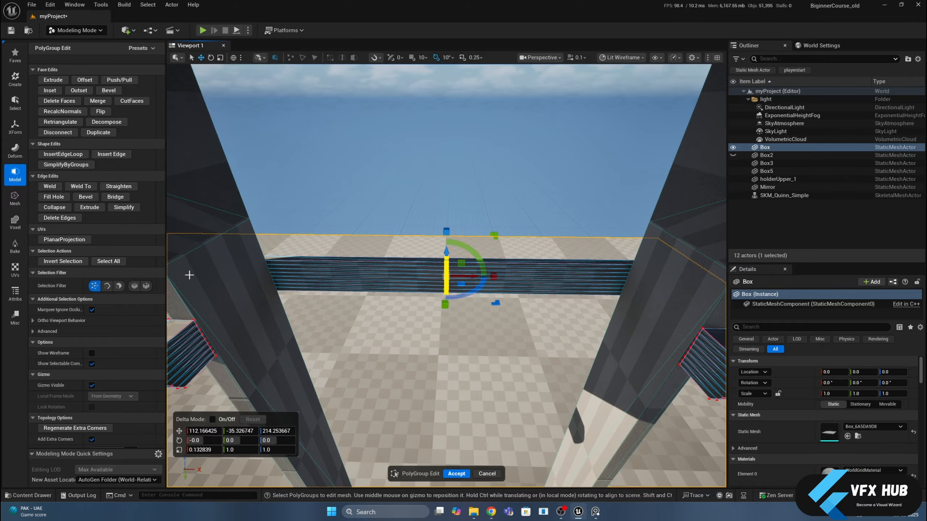
{"action": "scroll", "coordinate": [327, 287], "scroll_direction": "up", "scroll_amount": 5}
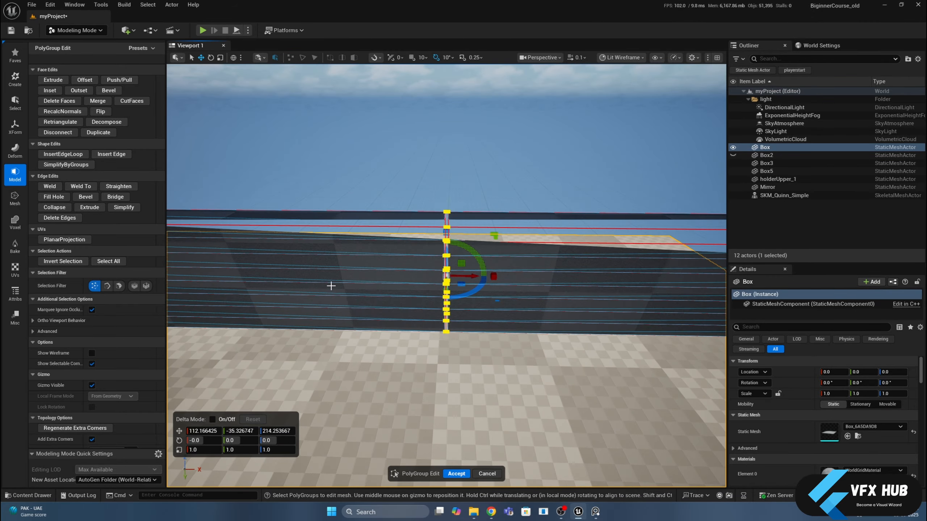
{"action": "left_click_drag", "start_coordinate": [348, 283], "coordinate": [359, 367], "text": "alt"}
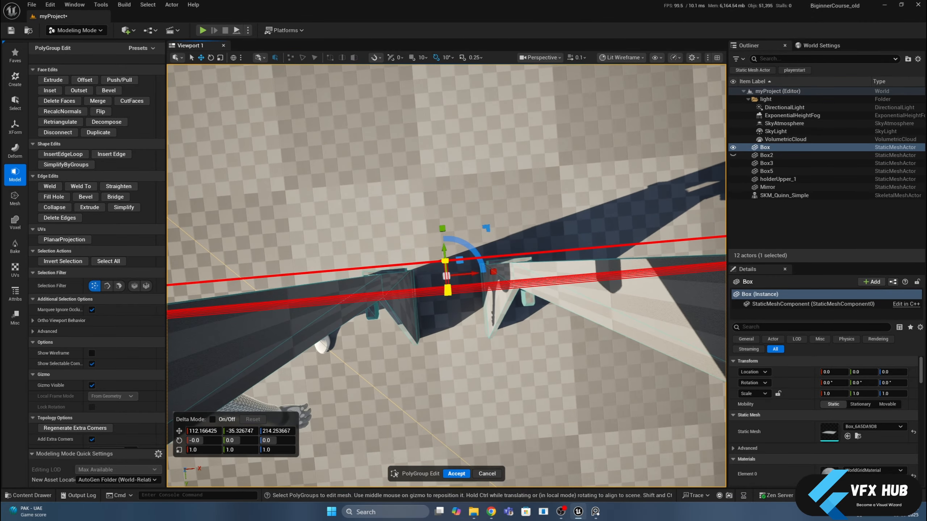
- Weld the column of front vertices along the seam where the two upper clip halves meet
{"action": "left_click", "coordinate": [438, 317]}
{"action": "left_click_drag", "start_coordinate": [459, 321], "coordinate": [449, 343], "text": "alt"}
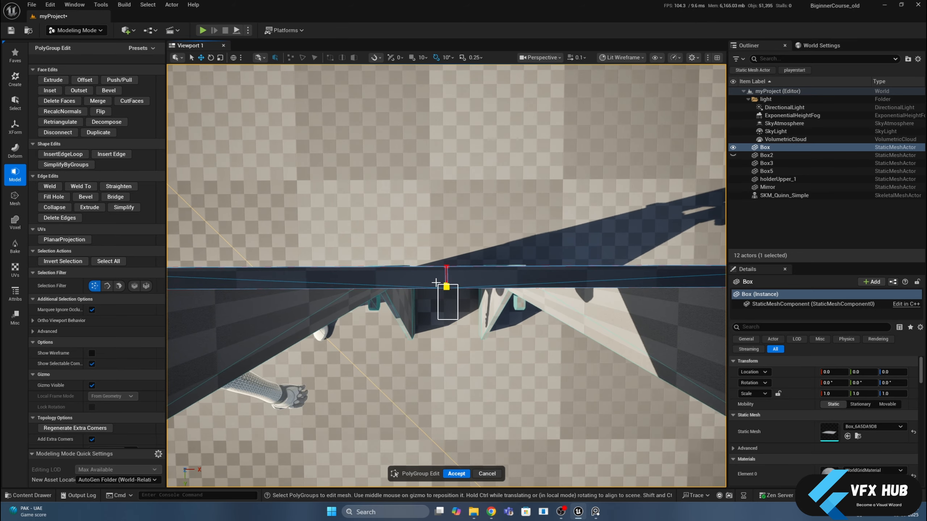
{"action": "left_click_drag", "start_coordinate": [428, 278], "coordinate": [428, 278]}
{"action": "left_click_drag", "start_coordinate": [408, 316], "coordinate": [401, 248], "text": "alt"}
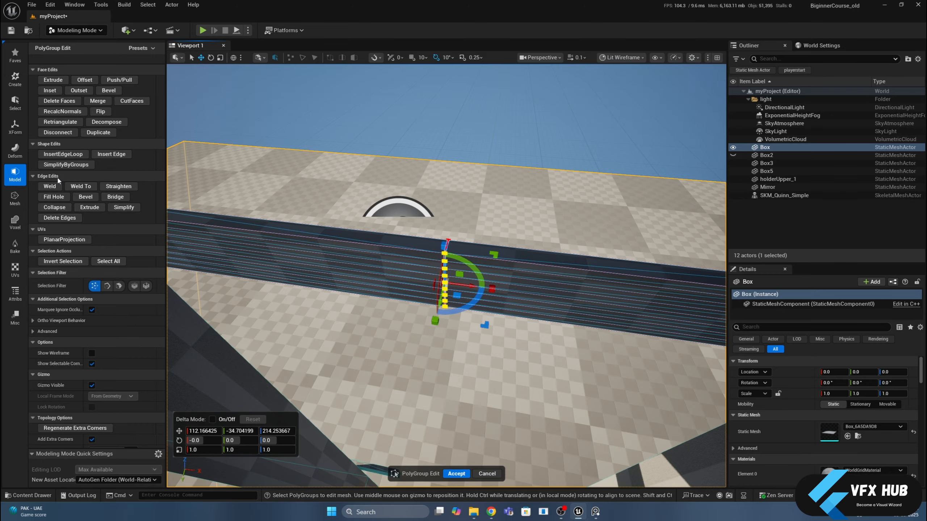
{"action": "left_click", "coordinate": [51, 187]}
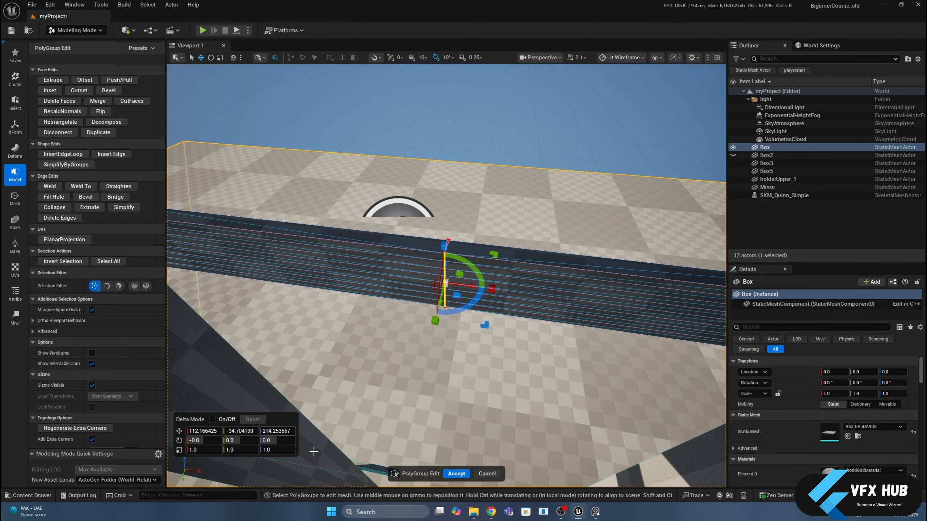
- Weld the remaining open column of seam vertices on the upper band's other side and accept the edits
{"action": "left_click", "coordinate": [456, 473]}
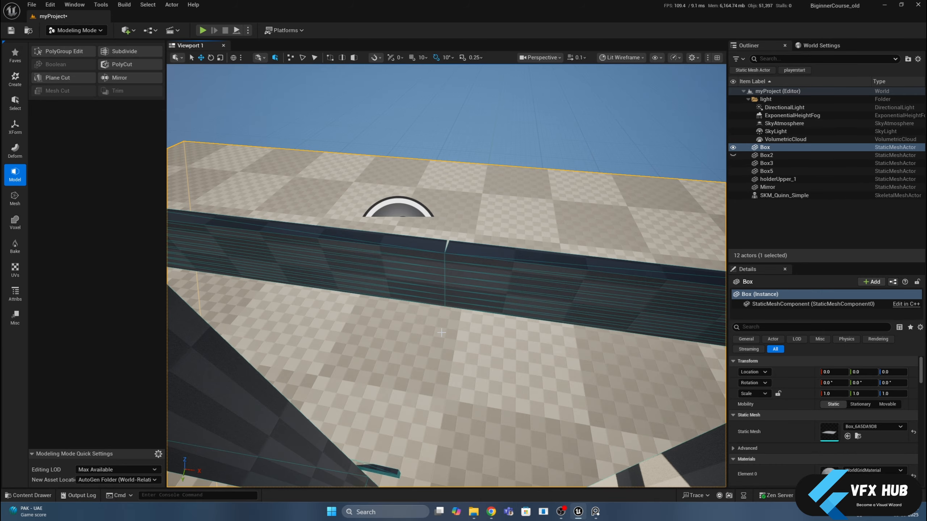
{"action": "left_click_drag", "start_coordinate": [442, 332], "coordinate": [464, 389], "text": "alt"}
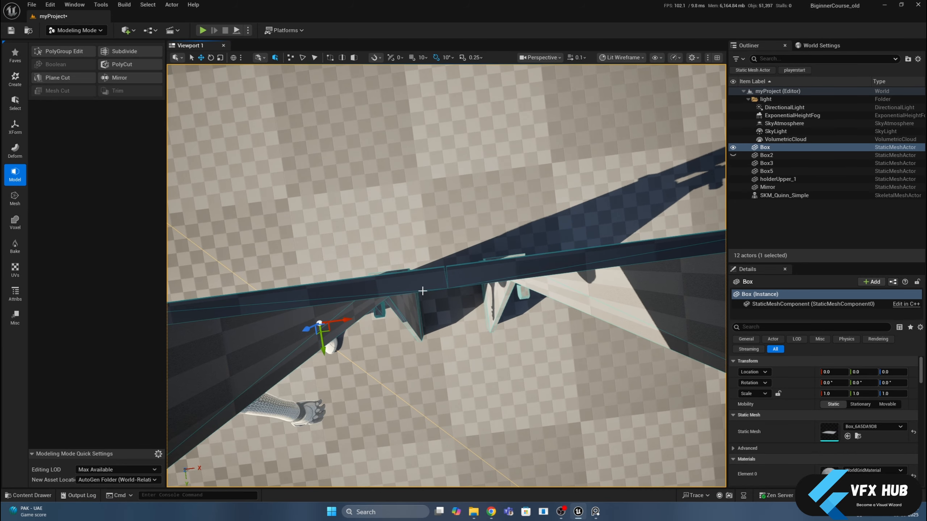
{"action": "left_click", "coordinate": [413, 288]}
{"action": "left_click", "coordinate": [60, 51]}
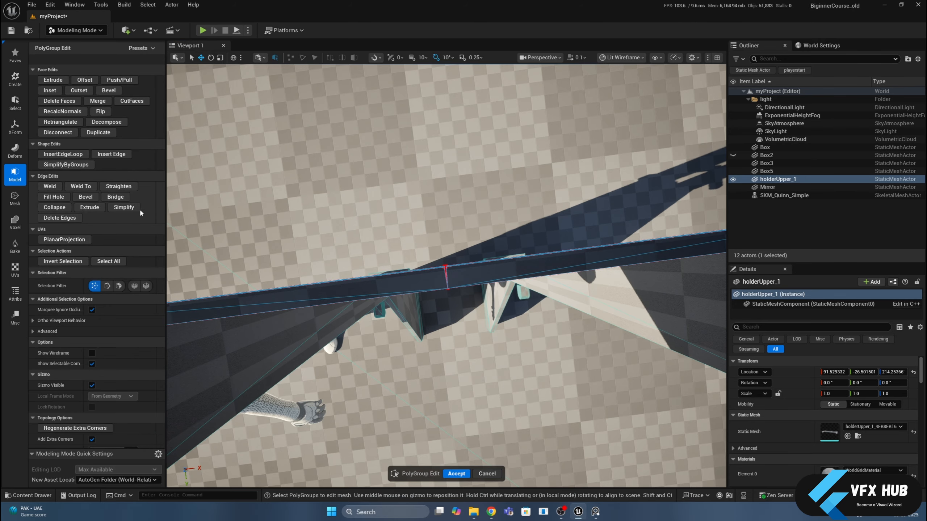
{"action": "left_click", "coordinate": [431, 275]}
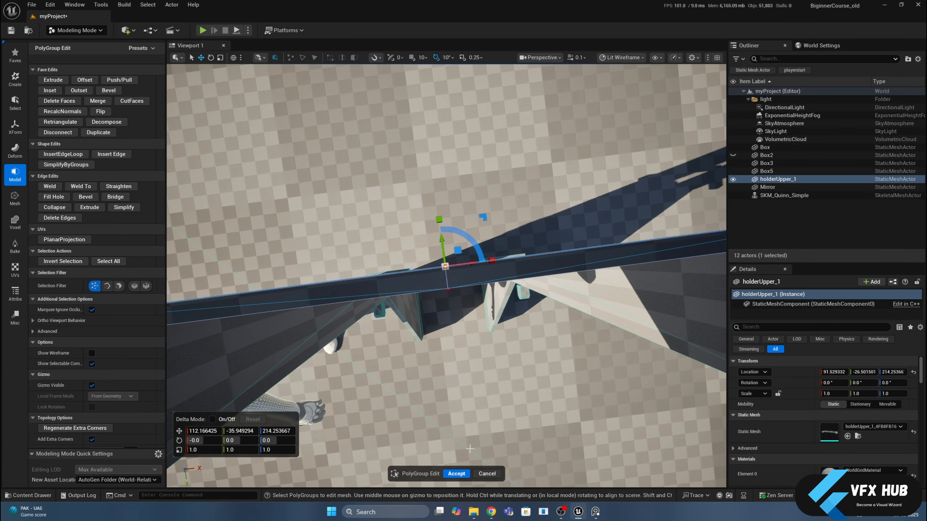
{"action": "left_click", "coordinate": [457, 473]}
- Test the upper band's welded center seam by moving one of its vertices along X, undo the move and leave the edit
{"action": "left_click", "coordinate": [465, 305]}
{"action": "left_click_drag", "start_coordinate": [466, 305], "coordinate": [448, 222], "text": "alt"}
{"action": "left_click", "coordinate": [465, 294]}
{"action": "left_click", "coordinate": [64, 51]}
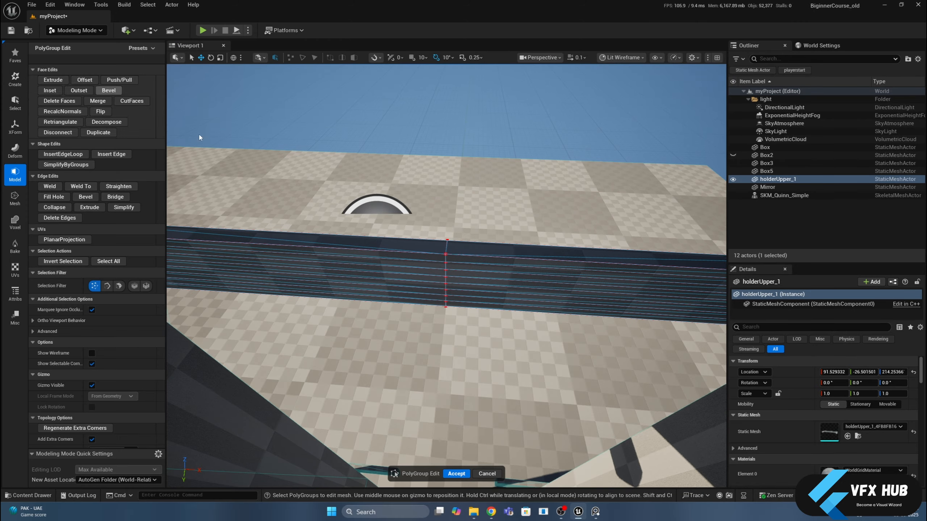
{"action": "left_click", "coordinate": [445, 262]}
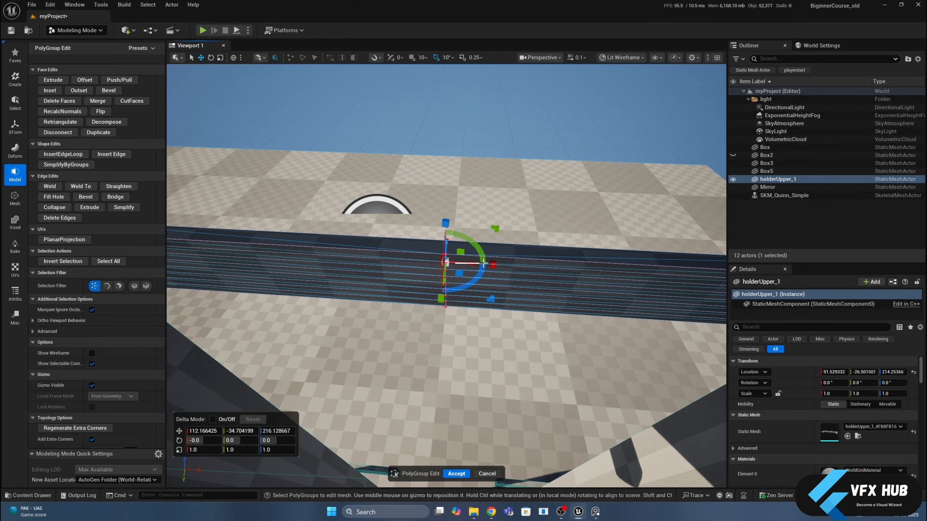
{"action": "left_click", "coordinate": [472, 264]}
{"action": "left_click", "coordinate": [446, 257]}
{"action": "right_click_drag", "start_coordinate": [473, 261], "coordinate": [473, 260]}
{"action": "left_click_drag", "start_coordinate": [473, 277], "coordinate": [451, 277]}
{"action": "key", "text": "ctrl+z"}
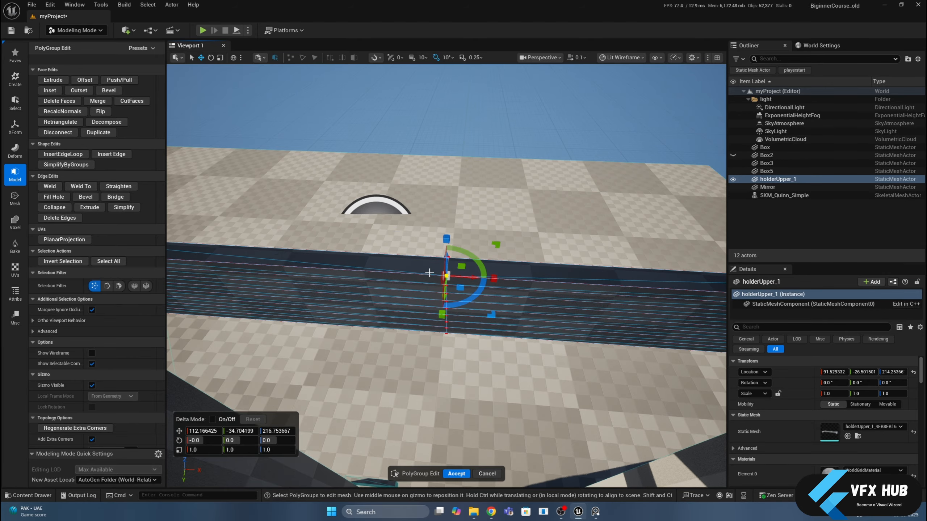
{"action": "right_click_drag", "start_coordinate": [473, 272], "coordinate": [496, 266]}
{"action": "left_click_drag", "start_coordinate": [544, 234], "coordinate": [649, 263], "text": "alt"}
{"action": "left_click", "coordinate": [544, 234]}
{"action": "scroll", "coordinate": [538, 231], "scroll_direction": "down", "scroll_amount": 5}
{"action": "left_click_drag", "start_coordinate": [538, 231], "coordinate": [516, 202], "text": "alt"}
{"action": "middle_click_drag", "start_coordinate": [538, 231], "coordinate": [538, 175], "text": "alt"}
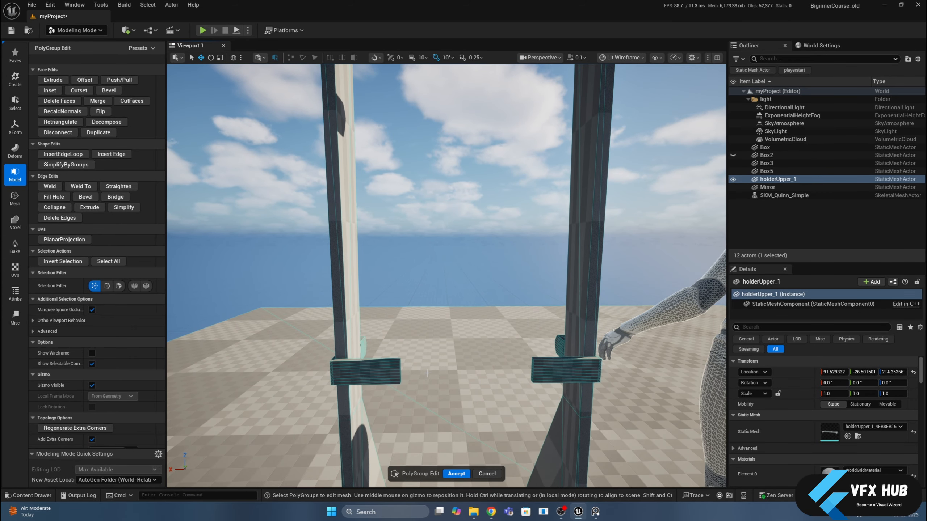
{"action": "left_click", "coordinate": [456, 473]}
- Edit the lower clips' polygroups and scale their facing end vertices together along X, leaving only a narrow gap at the center
{"action": "left_click", "coordinate": [569, 377]}
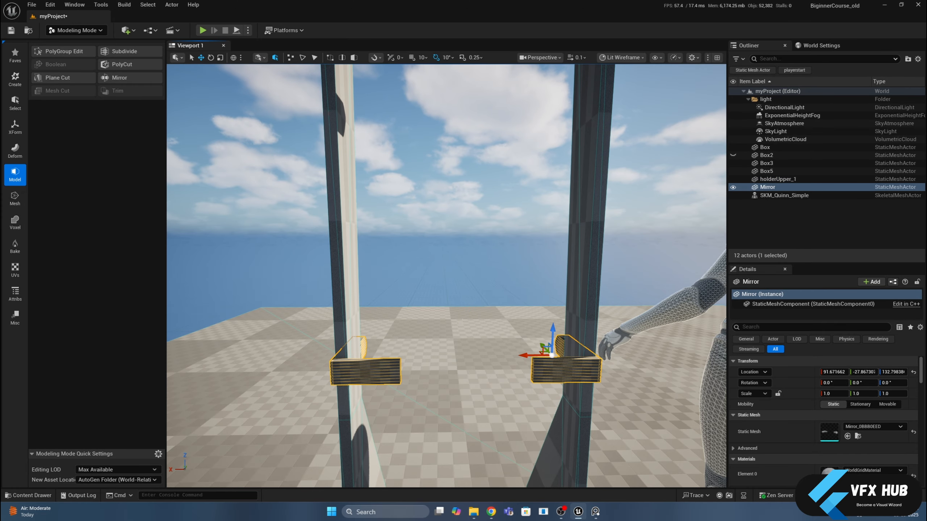
{"action": "left_click", "coordinate": [63, 51]}
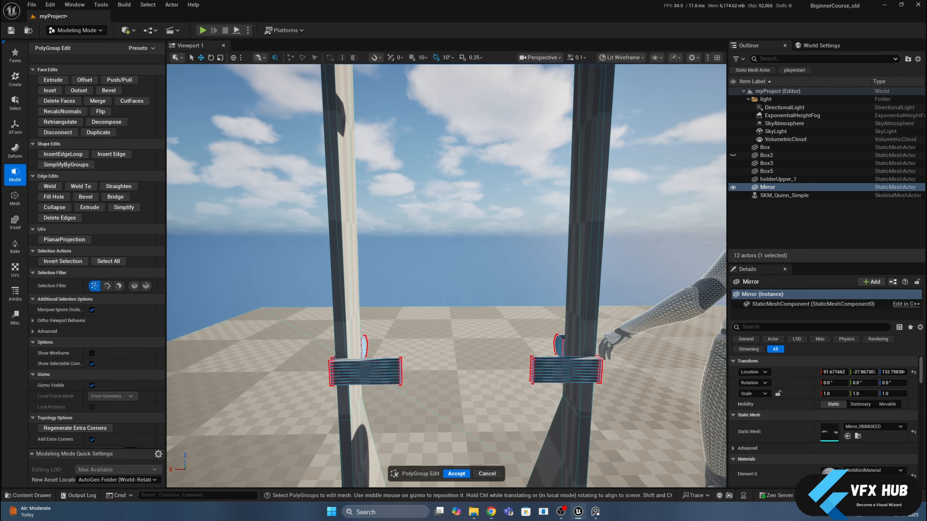
{"action": "left_click_drag", "start_coordinate": [437, 377], "coordinate": [451, 371], "text": "alt"}
{"action": "left_click_drag", "start_coordinate": [380, 318], "coordinate": [540, 416]}
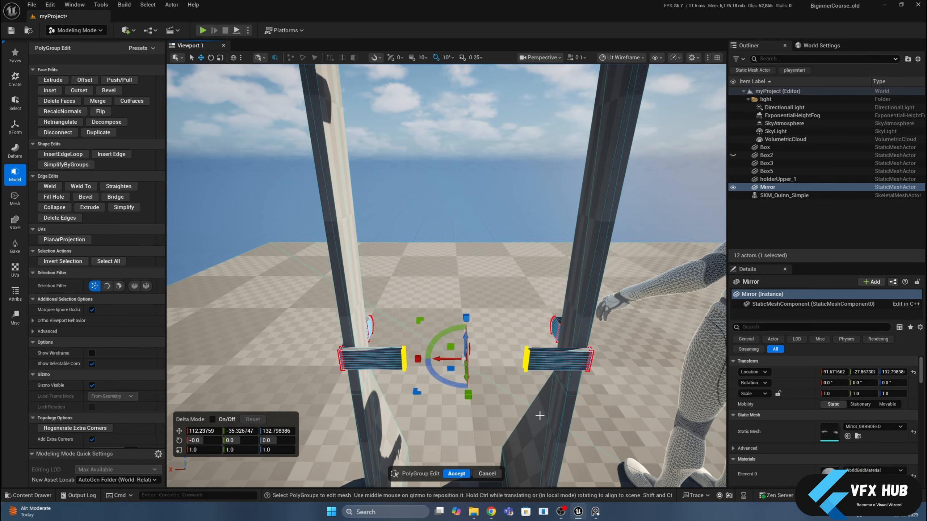
{"action": "scroll", "coordinate": [540, 416], "scroll_direction": "down", "scroll_amount": 5}
{"action": "left_click_drag", "start_coordinate": [426, 322], "coordinate": [497, 325]}
{"action": "key", "text": "ctrl+z"}
{"action": "key", "text": "f"}
{"action": "scroll", "coordinate": [493, 275], "scroll_direction": "down", "scroll_amount": 5}
{"action": "key", "text": "ctrl+z"}
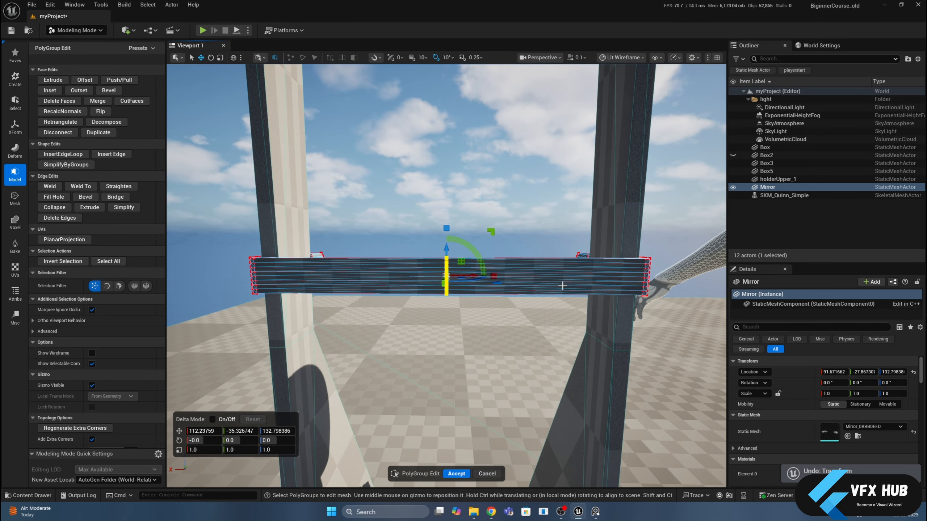
{"action": "left_click_drag", "start_coordinate": [493, 276], "coordinate": [401, 278]}
- Restrict the selection to faces and delete the end-cap faces of one lower clip half at the center gap
{"action": "left_click_drag", "start_coordinate": [232, 294], "coordinate": [175, 296], "text": "alt"}
{"action": "left_click", "coordinate": [119, 286]}
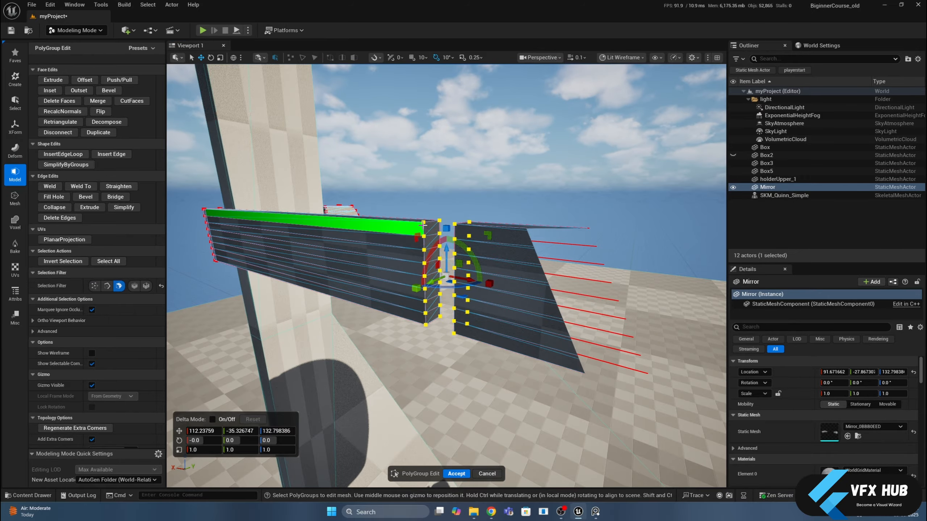
{"action": "left_click", "coordinate": [432, 228]}
{"action": "left_click", "coordinate": [432, 254], "text": "shift"}
{"action": "left_click", "coordinate": [433, 292], "text": "shift"}
{"action": "left_click", "coordinate": [432, 315], "text": "shift"}
{"action": "key", "text": "Delete"}
- Delete the end-cap faces of the opposite lower clip half facing the center gap
{"action": "left_click_drag", "start_coordinate": [434, 310], "coordinate": [547, 310], "text": "alt"}
{"action": "left_click", "coordinate": [460, 227]}
{"action": "left_click", "coordinate": [459, 267], "text": "shift"}
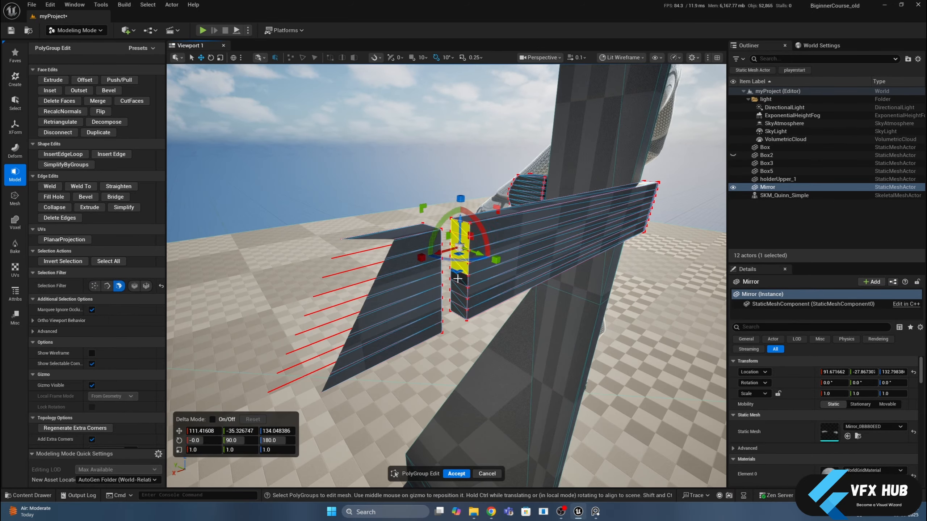
{"action": "left_click", "coordinate": [458, 280], "text": "shift"}
{"action": "left_click", "coordinate": [459, 293], "text": "shift"}
{"action": "left_click", "coordinate": [460, 309], "text": "shift"}
{"action": "key", "text": "Delete"}
- Restrict the selection to vertices and weld the front and back vertex columns where the lower clip halves meet
{"action": "left_click_drag", "start_coordinate": [459, 310], "coordinate": [416, 373], "text": "alt"}
{"action": "left_click", "coordinate": [95, 286]}
{"action": "left_click_drag", "start_coordinate": [397, 215], "coordinate": [475, 274]}
{"action": "left_click", "coordinate": [51, 187]}
{"action": "left_click_drag", "start_coordinate": [485, 318], "coordinate": [394, 279], "text": "alt"}
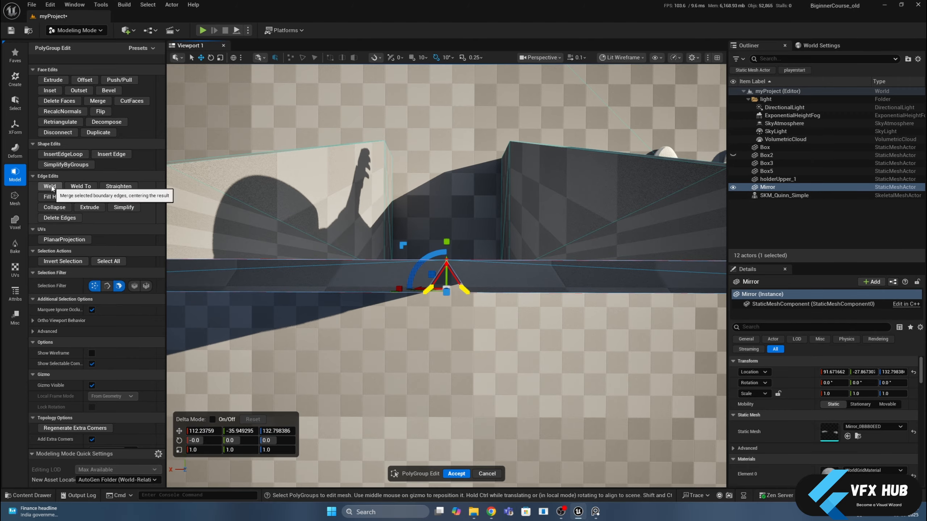
{"action": "left_click", "coordinate": [119, 286]}
{"action": "left_click", "coordinate": [50, 186]}
- Test the lower band's welded seam by moving a seam vertex along X, and undo the move
{"action": "left_click_drag", "start_coordinate": [431, 314], "coordinate": [560, 205], "text": "alt"}
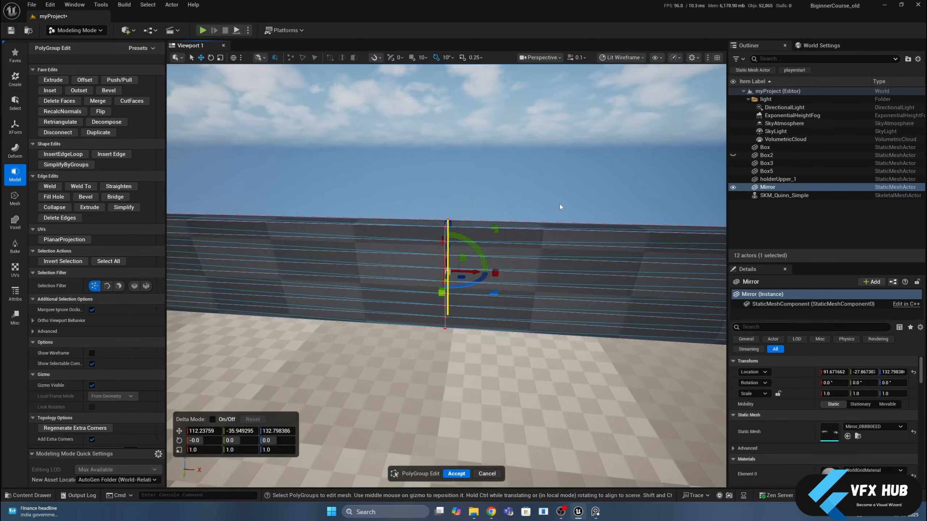
{"action": "left_click", "coordinate": [559, 207]}
{"action": "left_click", "coordinate": [444, 241]}
{"action": "left_click_drag", "start_coordinate": [469, 242], "coordinate": [445, 242]}
{"action": "key", "text": "ctrl+z"}
- Accept the lower band's edits, clear the selection and unhide the central column Box2 to review the whole cabinet
{"action": "left_click", "coordinate": [457, 474]}
{"action": "scroll", "coordinate": [461, 428], "scroll_direction": "down", "scroll_amount": 10}
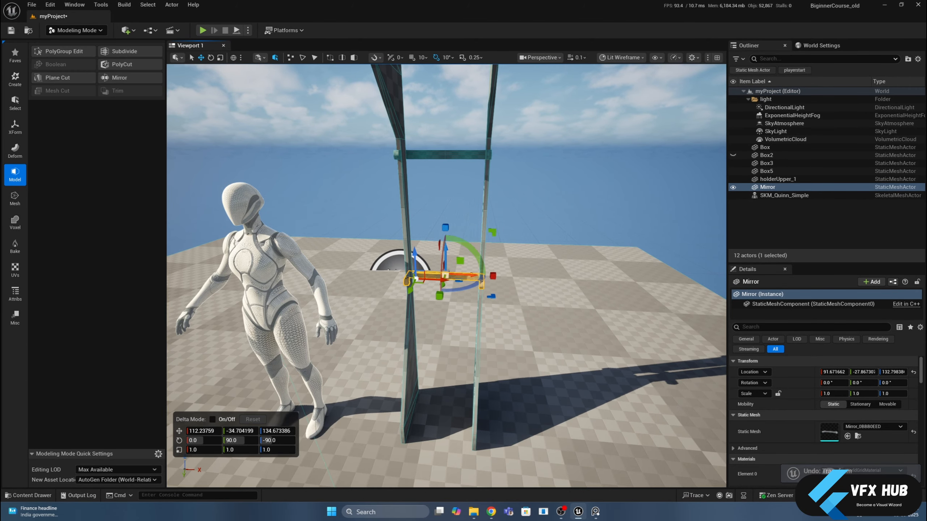
{"action": "left_click", "coordinate": [544, 263]}
{"action": "mouse_move", "coordinate": [544, 226]}
{"action": "left_mouse_down", "text": "alt"}
{"action": "mouse_move", "coordinate": [449, 228]}
{"action": "mouse_move", "coordinate": [532, 226]}
{"action": "left_mouse_up", "text": "alt"}
{"action": "left_click", "coordinate": [544, 225]}
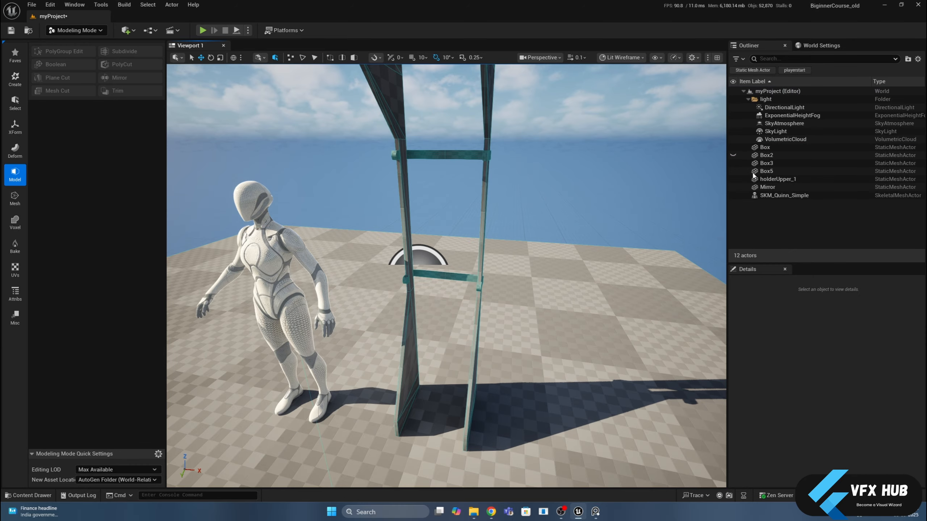
{"action": "left_click", "coordinate": [733, 156]}
{"action": "left_click_drag", "start_coordinate": [565, 163], "coordinate": [536, 173], "text": "alt"}
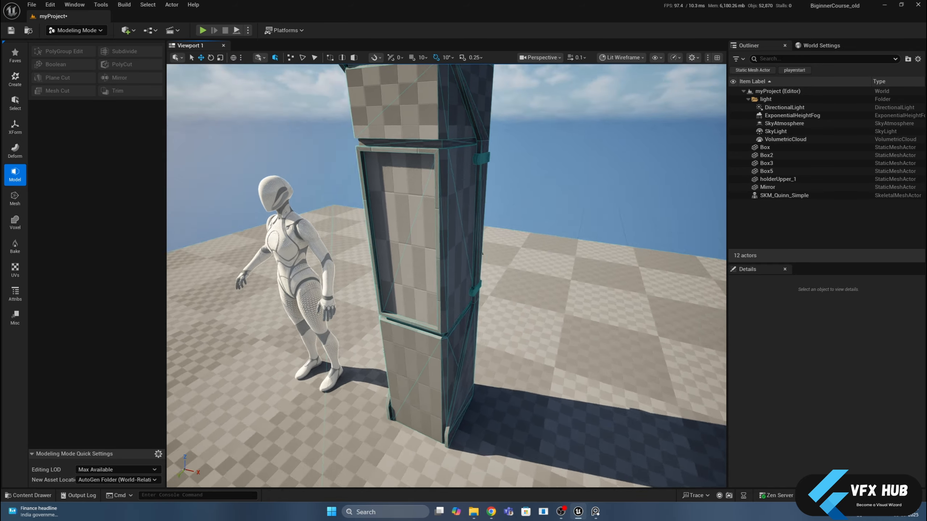
{"action": "left_click_drag", "start_coordinate": [482, 252], "coordinate": [279, 288], "text": "alt"}
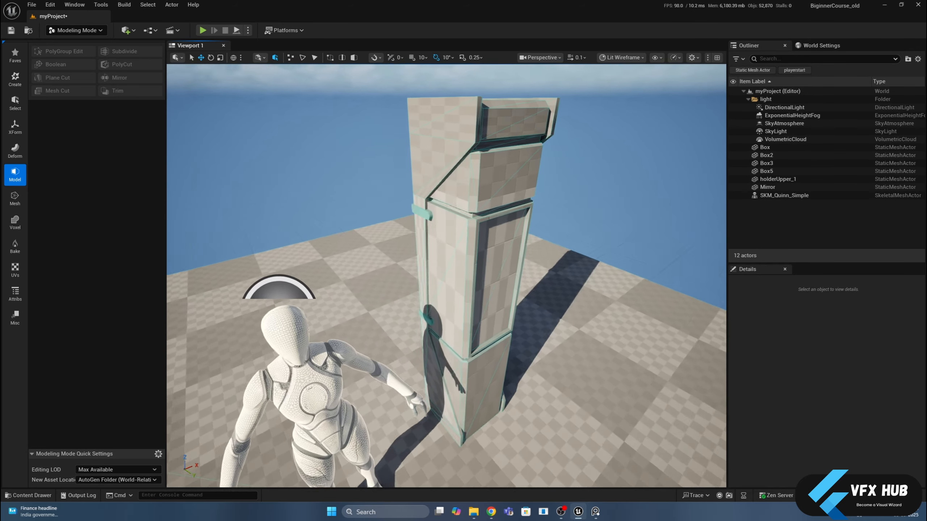
{"action": "left_click_drag", "start_coordinate": [511, 256], "coordinate": [383, 241], "text": "alt"}
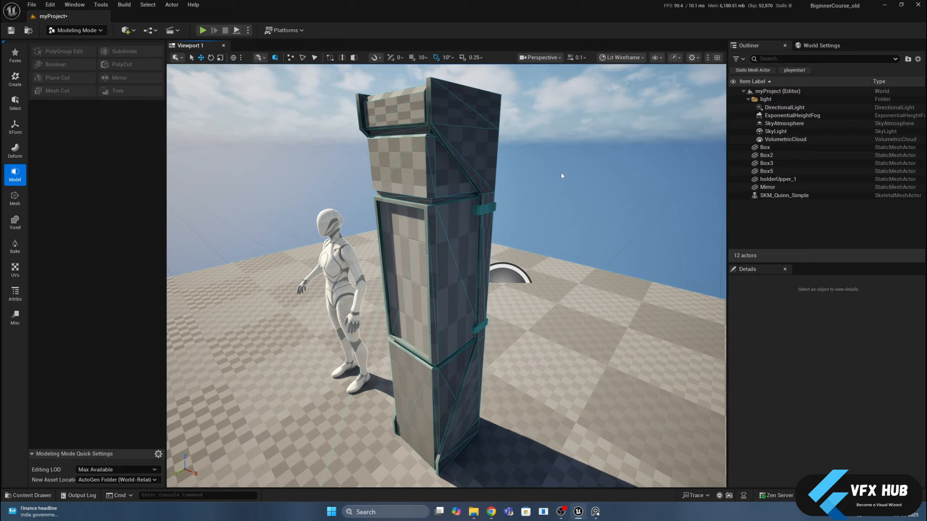
- Rename the central column actor Box2 as columnCenter
{"action": "left_click", "coordinate": [443, 180]}
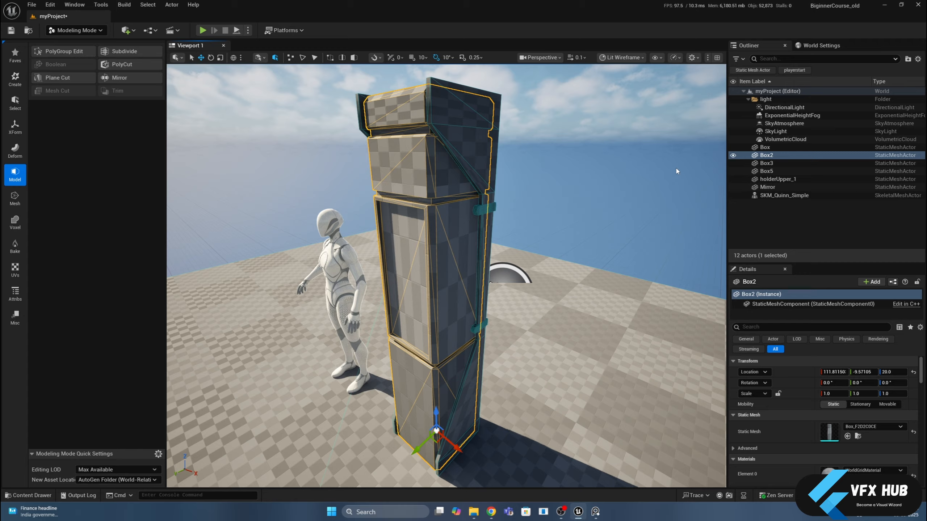
{"action": "left_click", "coordinate": [772, 157]}
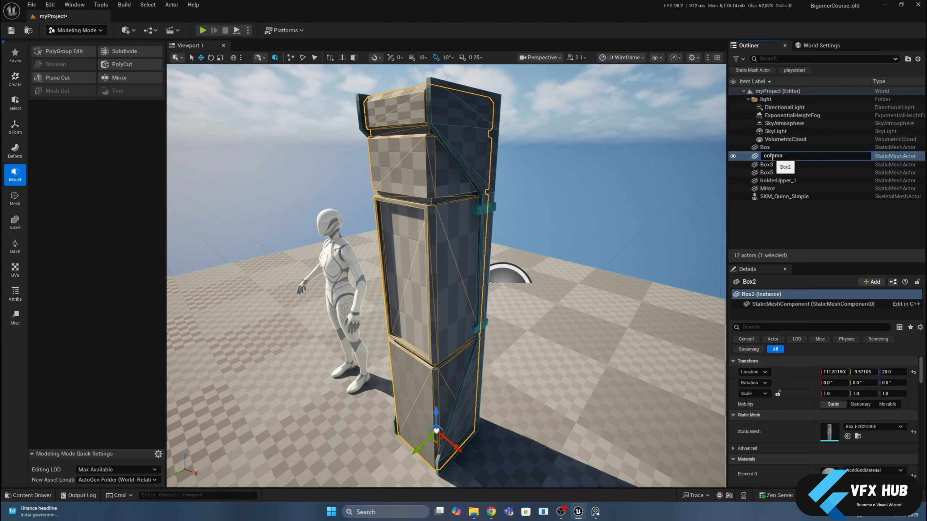
{"action": "type", "text": "columnCenter"}
{"action": "key", "text": "Return"}
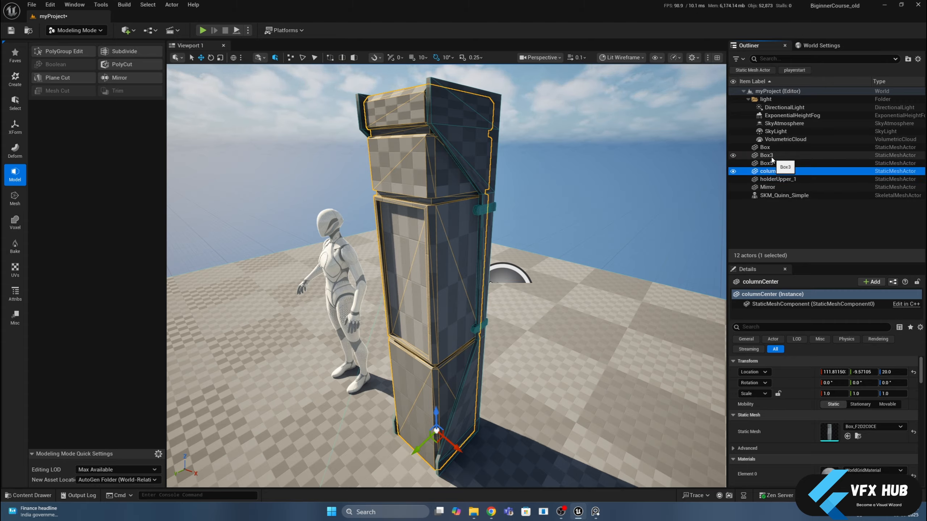
- Rename the side plate actor Box3 as columnPlate1
{"action": "left_click", "coordinate": [464, 132]}
{"action": "key", "text": "F2"}
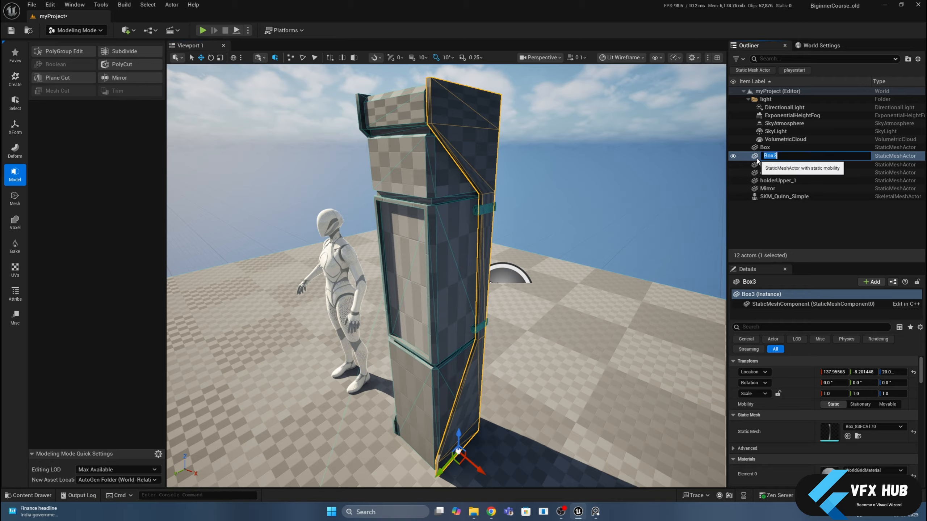
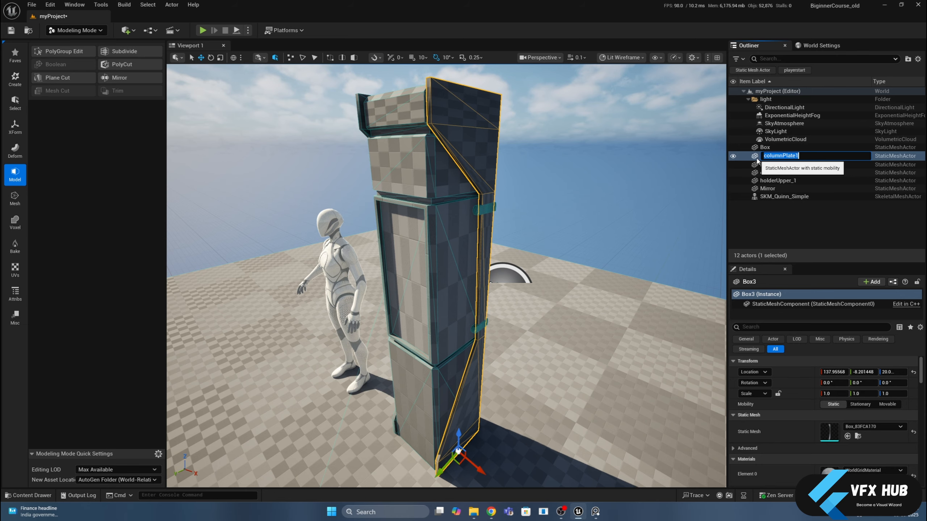
{"action": "key", "text": "Return"}
- Rename the opposite side plate actor Box5 as columnPlate2
{"action": "left_click_drag", "start_coordinate": [485, 129], "coordinate": [598, 138], "text": "alt"}
{"action": "left_click", "coordinate": [441, 123]}
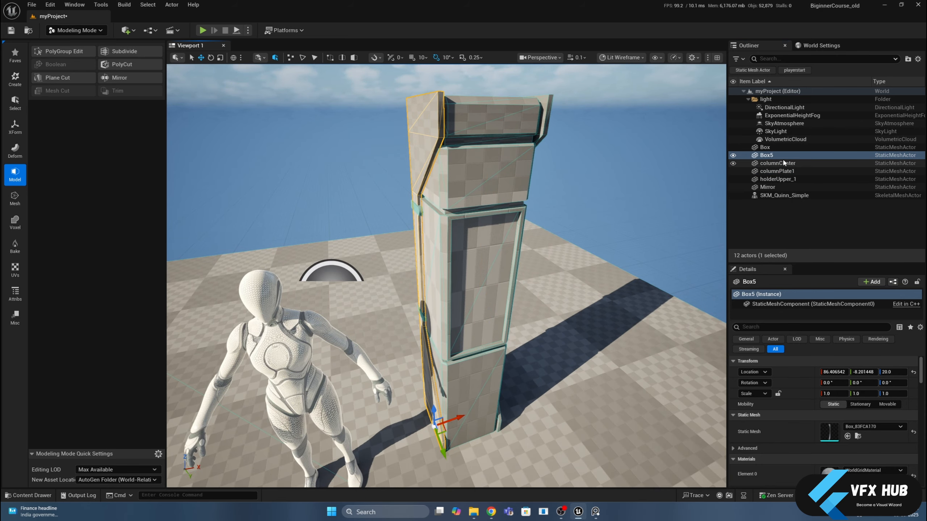
{"action": "key", "text": "F2"}
{"action": "type", "text": "columnPlate"}
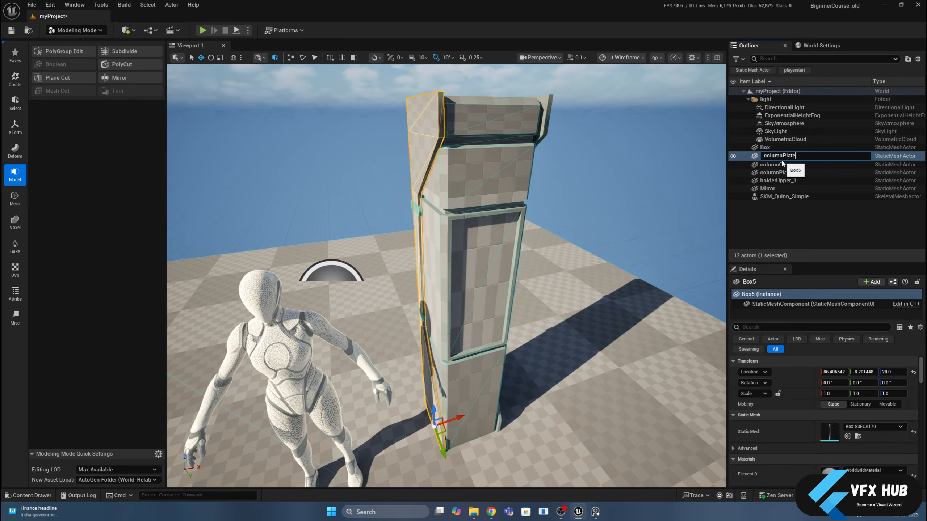
{"action": "type", "text": "2"}
{"action": "key", "text": "Return"}
- Rename the lower clip band actor Mirror as holderLower, reusing the base of the upper band's name
{"action": "left_click_drag", "start_coordinate": [621, 203], "coordinate": [551, 217], "text": "alt"}
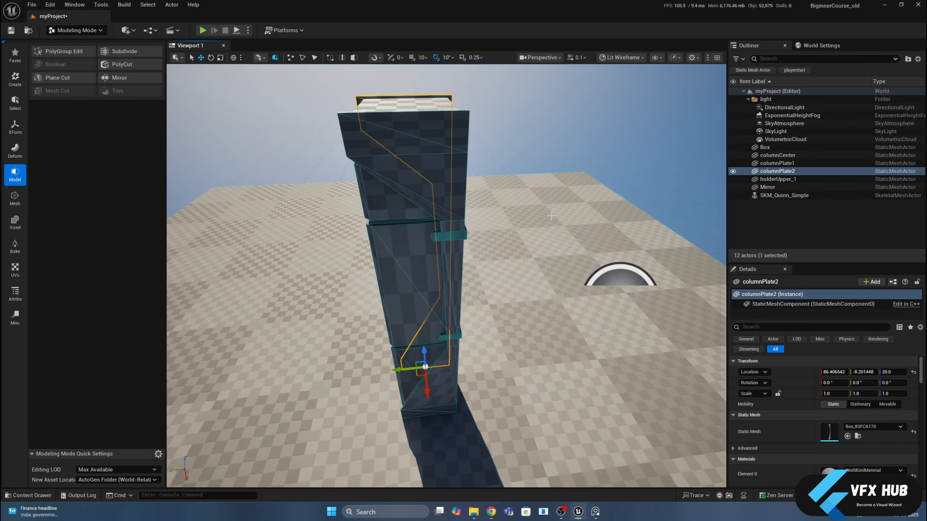
{"action": "left_click", "coordinate": [459, 236]}
{"action": "left_click", "coordinate": [456, 335], "text": "ctrl"}
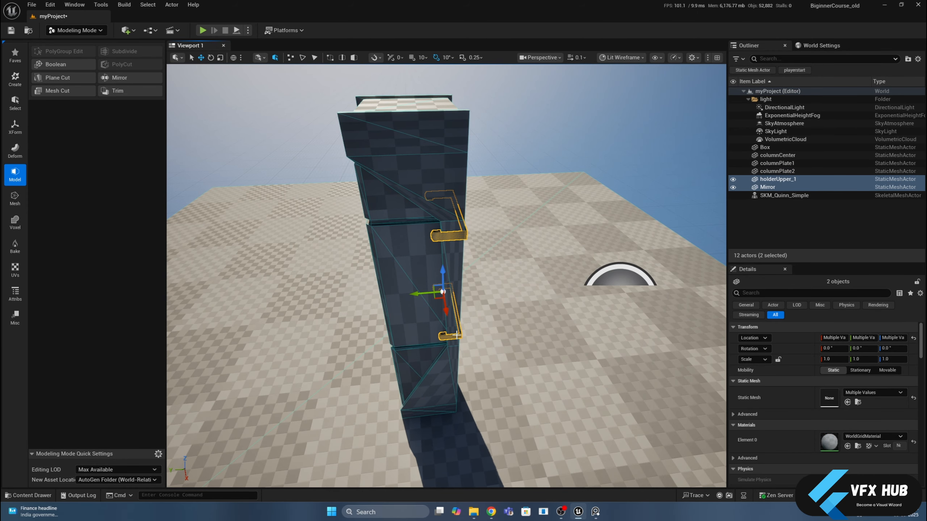
{"action": "left_click", "coordinate": [777, 179]}
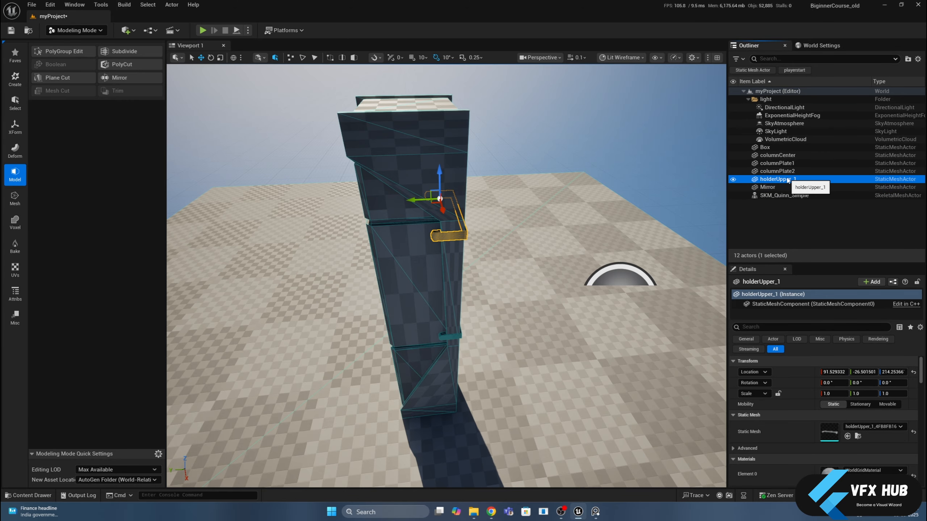
{"action": "left_click", "coordinate": [776, 187]}
{"action": "left_click", "coordinate": [777, 179]}
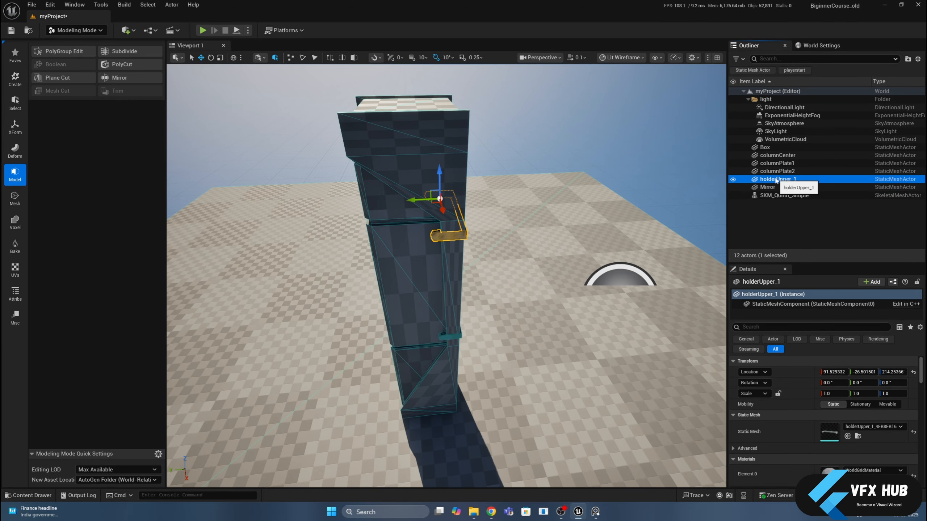
{"action": "left_click", "coordinate": [775, 179]}
{"action": "key", "text": "ctrl+c"}
{"action": "left_click", "coordinate": [770, 187]}
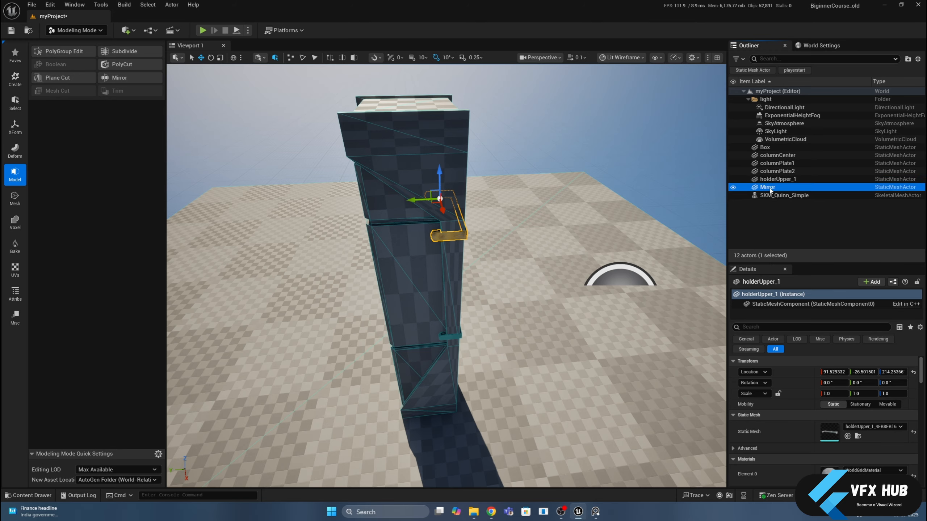
{"action": "left_click", "coordinate": [770, 187]}
{"action": "key", "text": "ctrl+v"}
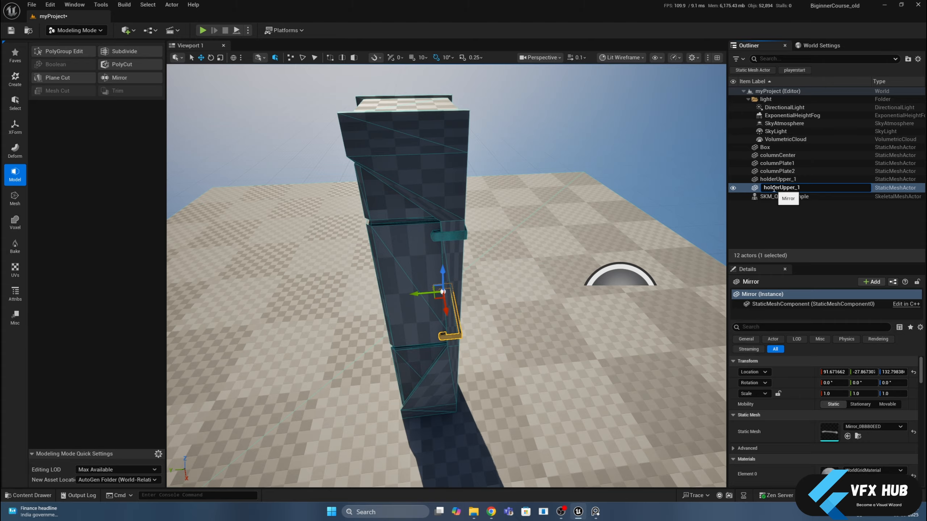
{"action": "left_click_drag", "start_coordinate": [780, 187], "coordinate": [828, 190]}
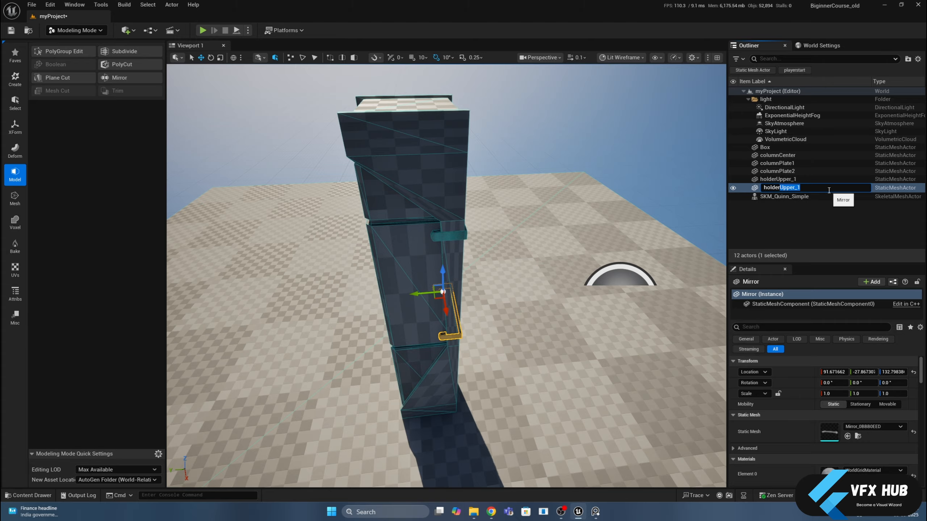
{"action": "type", "text": "Lower"}
{"action": "key", "text": "Return"}
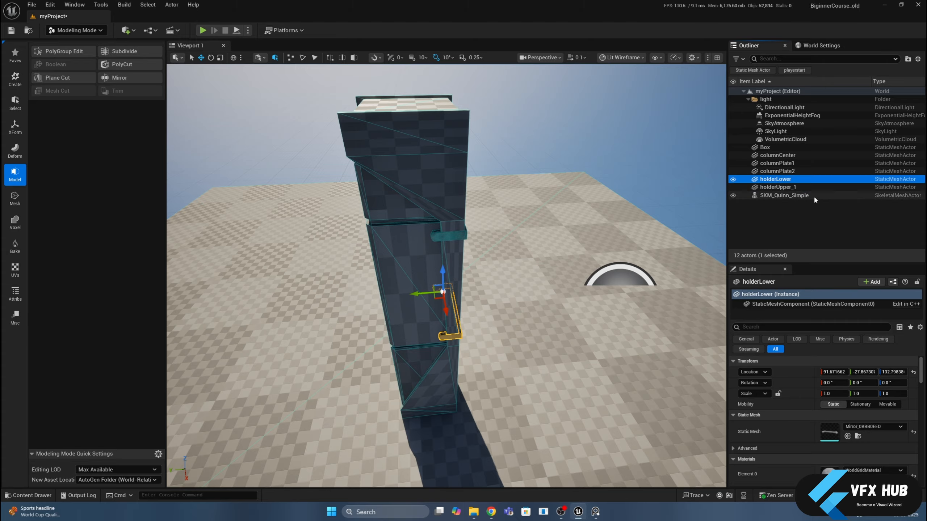
- Rename the upper clip band actor holderUpper_1 as holderUpper
{"action": "left_click", "coordinate": [789, 188]}
{"action": "left_click", "coordinate": [789, 187]}
{"action": "left_click", "coordinate": [804, 188]}
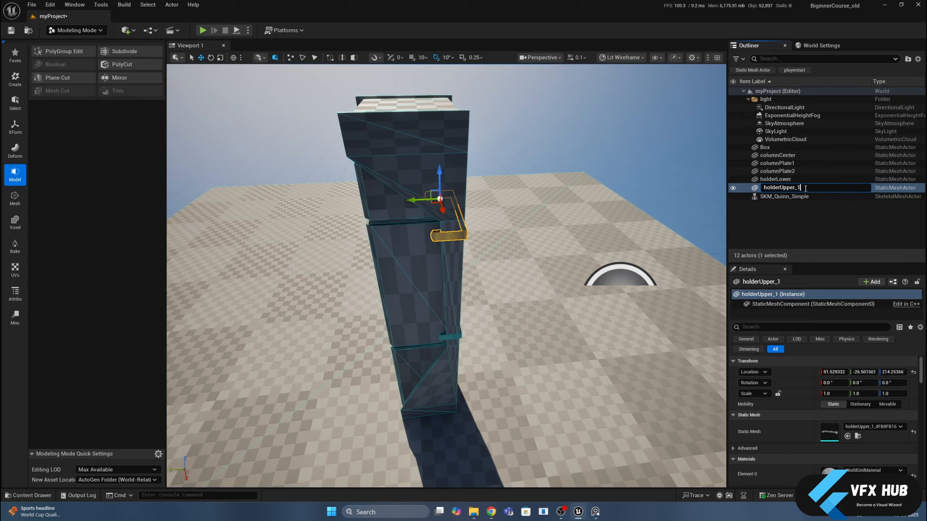
{"action": "key", "text": "BackSpace"}
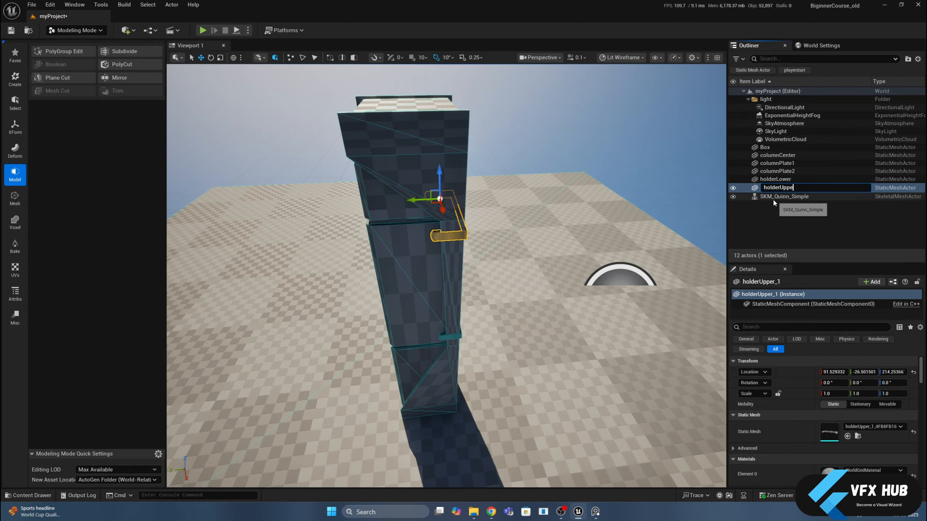
{"action": "key", "text": "Return"}
- Group the five cabinet actors, from columnCenter through holderUpper, in a new Outliner folder named column
{"action": "left_click_drag", "start_coordinate": [562, 180], "coordinate": [675, 146], "text": "alt"}
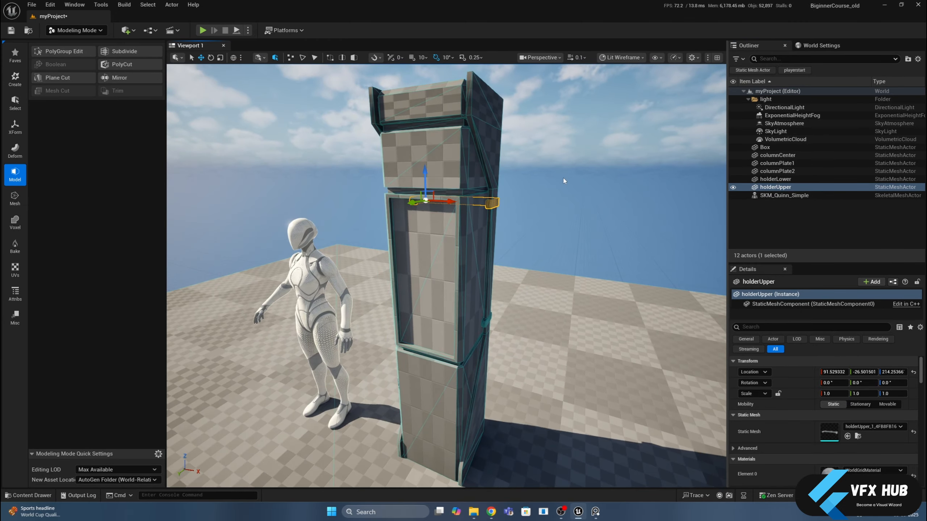
{"action": "left_click", "coordinate": [566, 180]}
{"action": "left_click", "coordinate": [767, 157]}
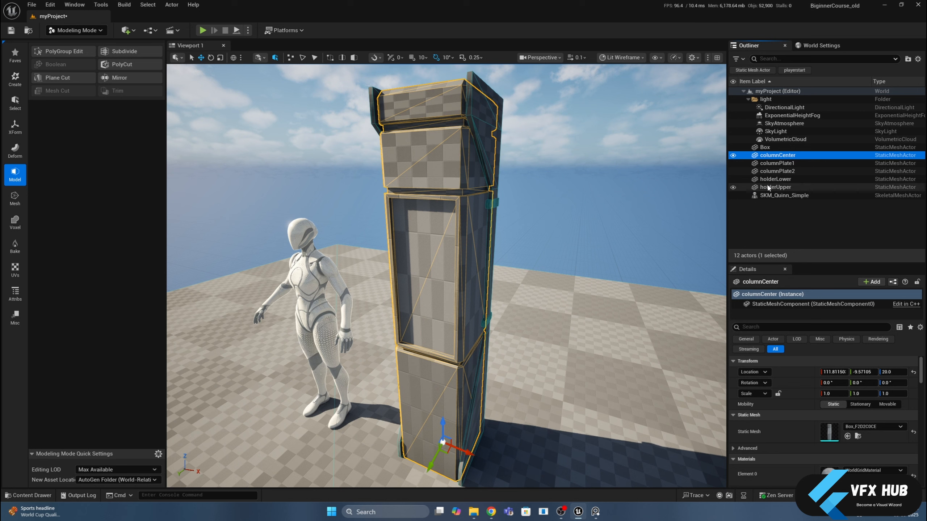
{"action": "left_click", "coordinate": [775, 187], "text": "shift"}
{"action": "left_click", "coordinate": [908, 59]}
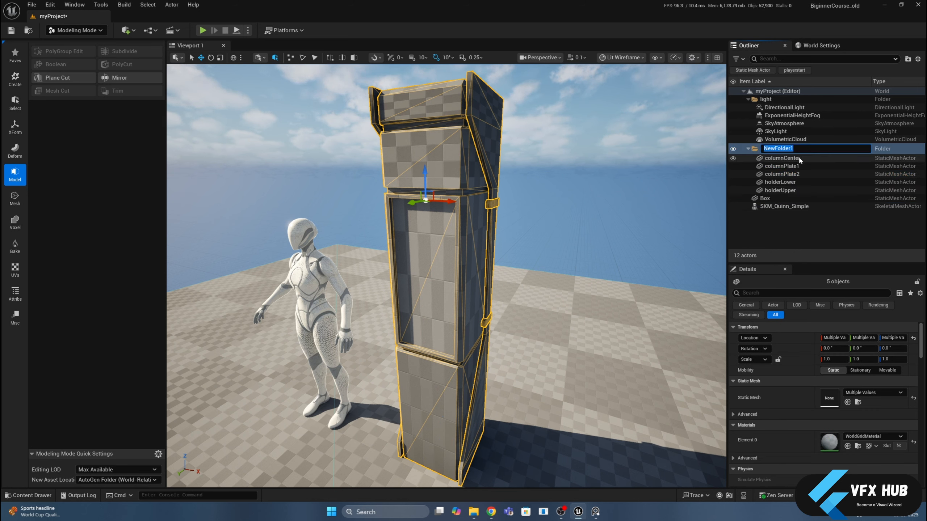
{"action": "type", "text": "colum"}
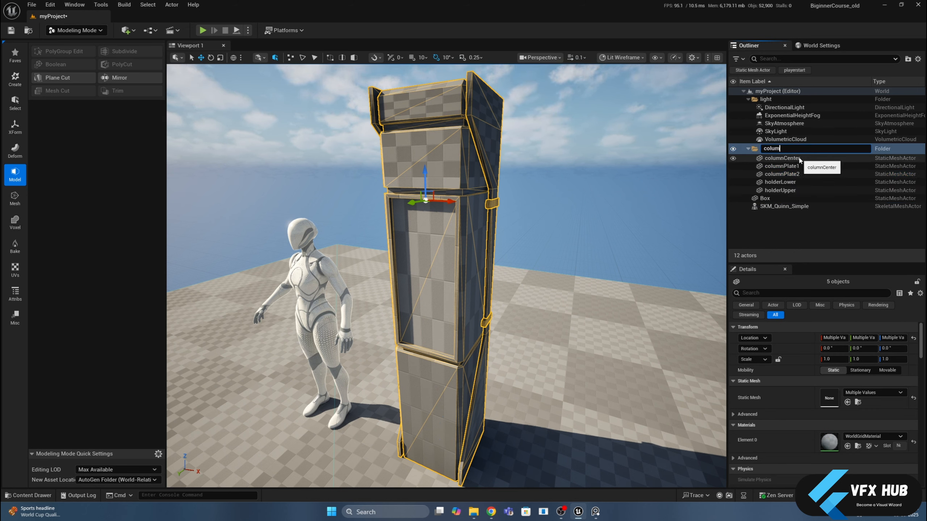
{"action": "type", "text": "n"}
{"action": "key", "text": "Return"}
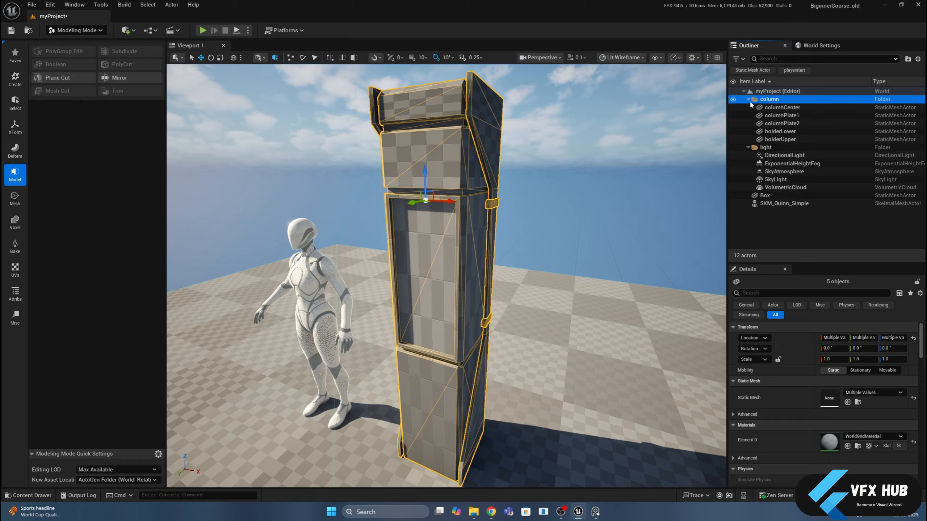
- Collapse the light folder in the Outliner and deselect the cabinet parts
{"action": "left_click", "coordinate": [748, 147]}
{"action": "left_click", "coordinate": [746, 223]}
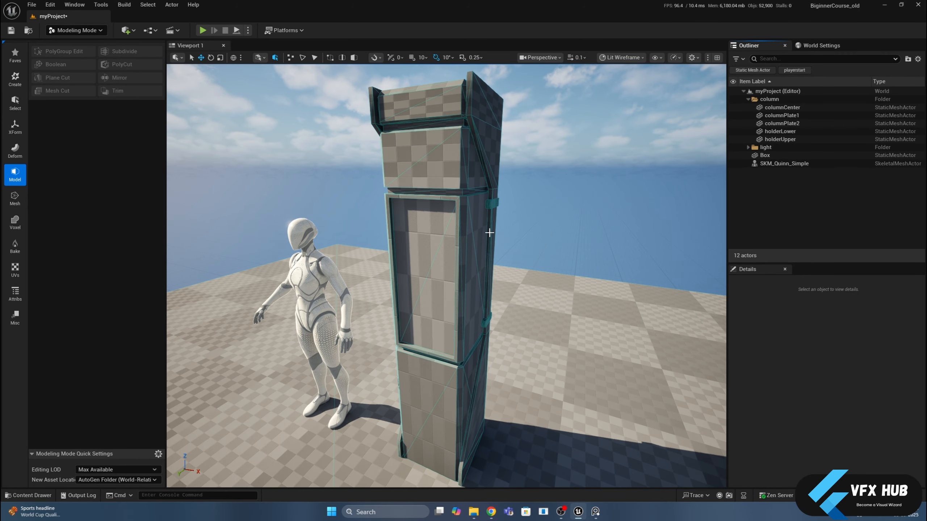
{"action": "left_click_drag", "start_coordinate": [518, 228], "coordinate": [520, 228], "text": "alt"}
{"action": "scroll", "coordinate": [520, 228], "scroll_direction": "down", "scroll_amount": 5}
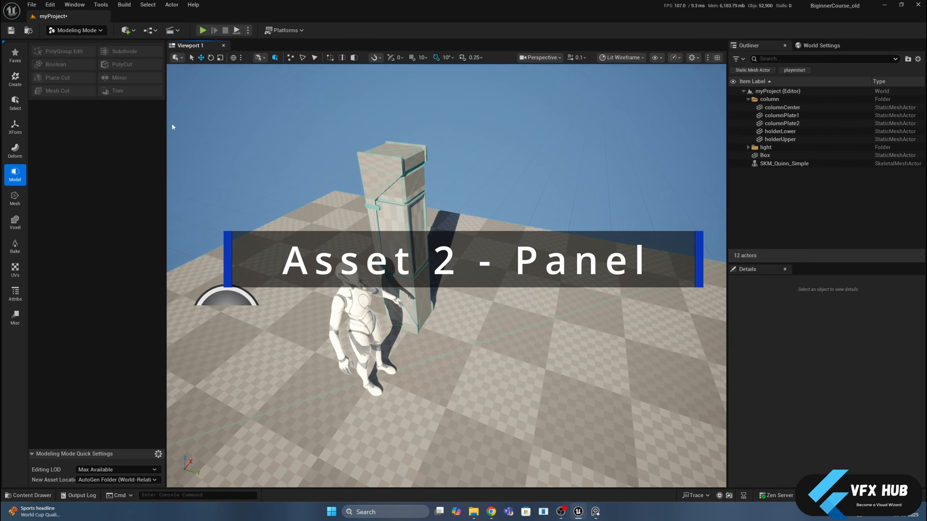
{"action": "left_click", "coordinate": [14, 126]}
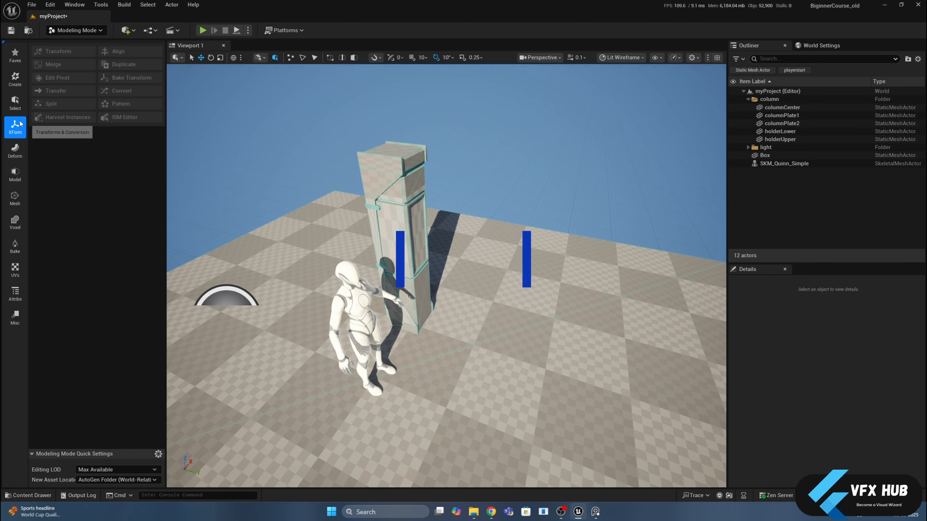
{"action": "left_click", "coordinate": [97, 28]}
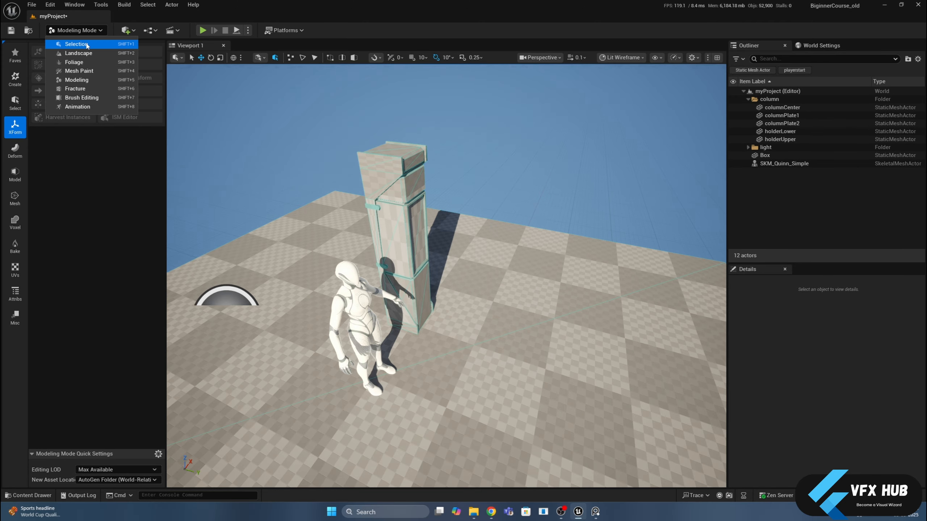
{"action": "left_click", "coordinate": [77, 70]}
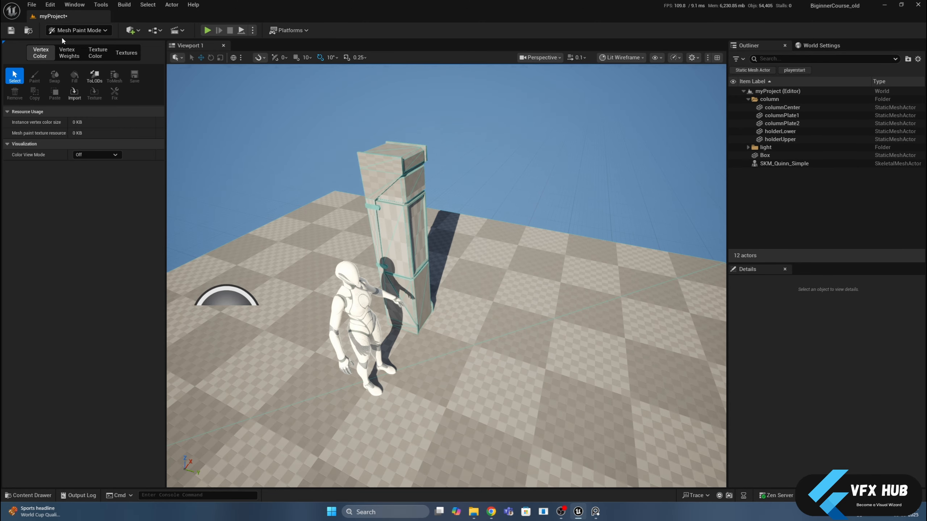
{"action": "left_click", "coordinate": [75, 31]}
{"action": "left_click", "coordinate": [76, 81]}
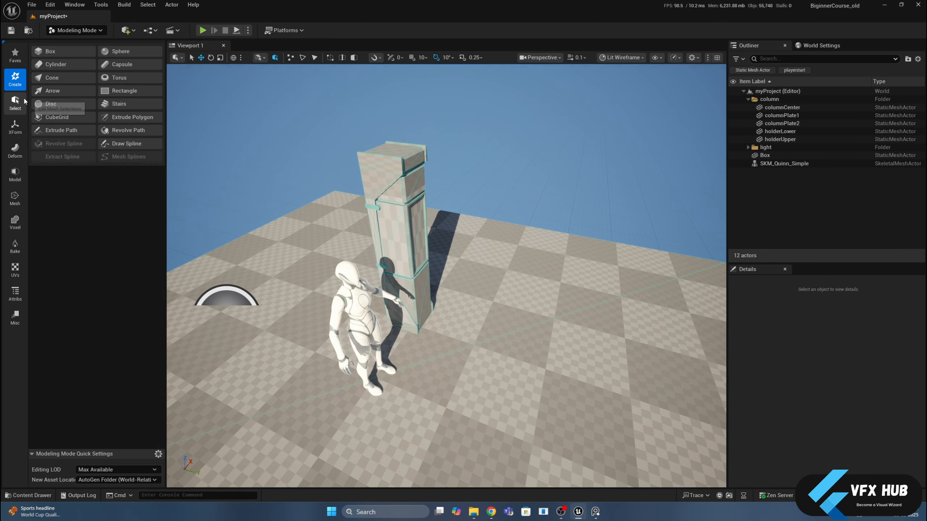
- Place a new box on the floor beside the cabinet and reset its width, depth and height to 100
{"action": "left_click", "coordinate": [63, 51]}
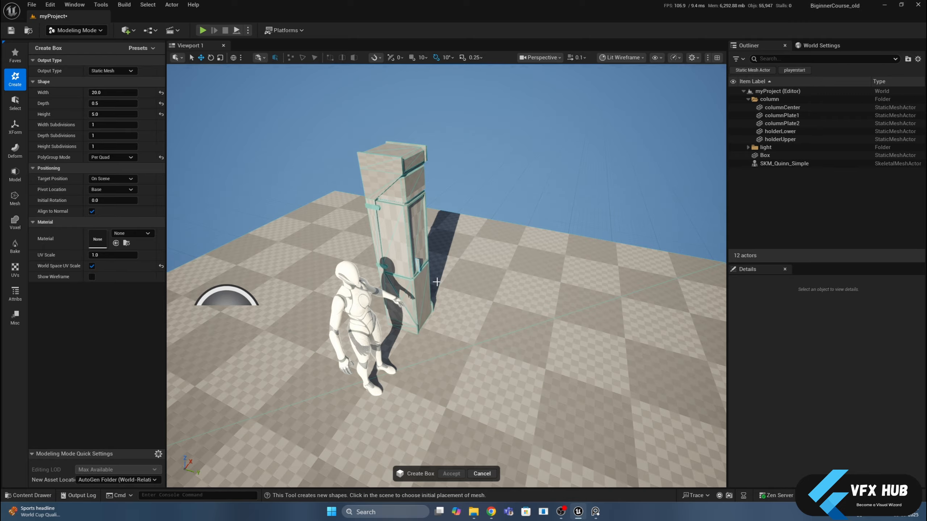
{"action": "left_click", "coordinate": [481, 315]}
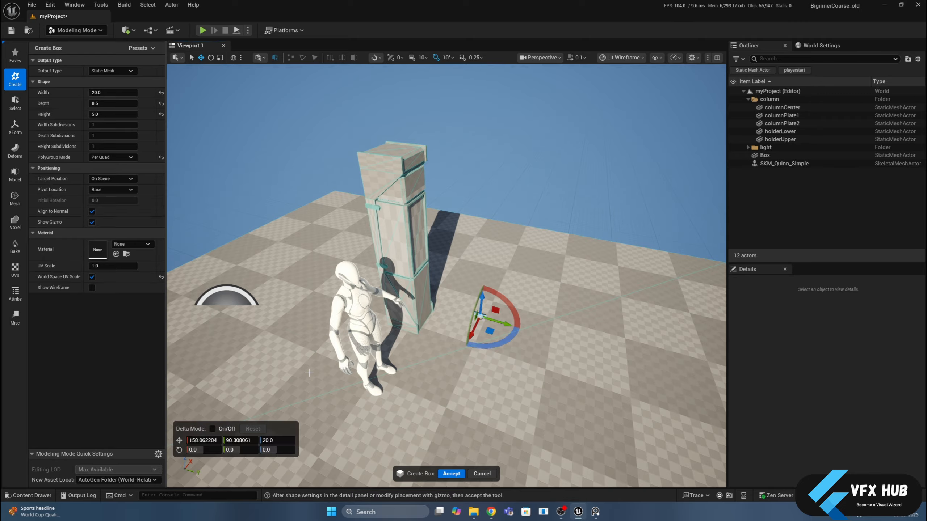
{"action": "left_click", "coordinate": [161, 92]}
{"action": "left_click", "coordinate": [161, 104]}
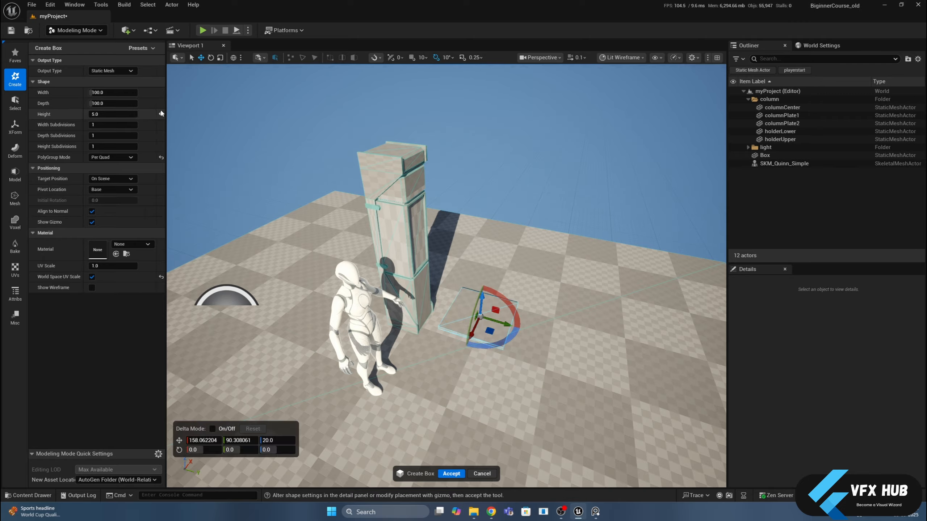
{"action": "left_click", "coordinate": [160, 115]}
{"action": "left_click", "coordinate": [512, 189]}
{"action": "key", "text": "f"}
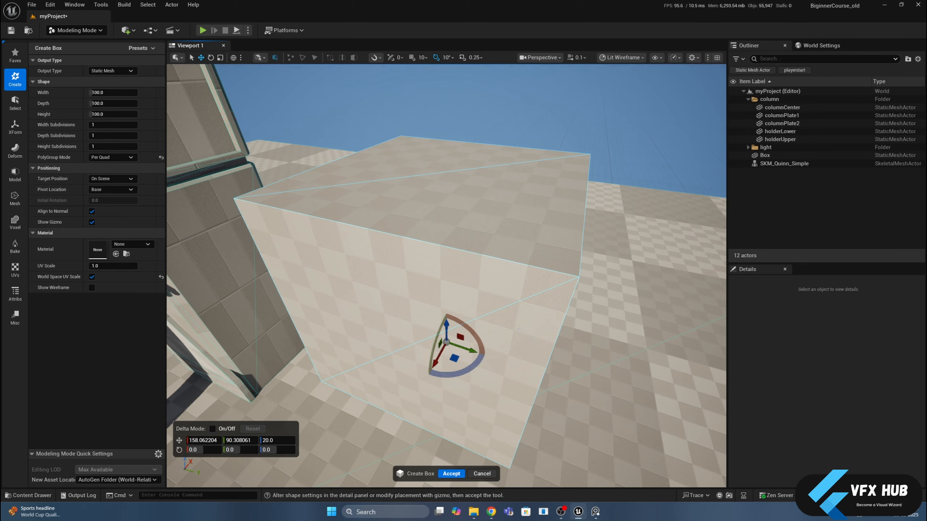
- Switch to the reference board to examine the spaceship corridor's wall panels, and compare the new box with the cabinet and mannequin
{"action": "key", "text": "alt+Tab"}
{"action": "scroll", "coordinate": [771, 253], "scroll_direction": "down", "scroll_amount": 6}
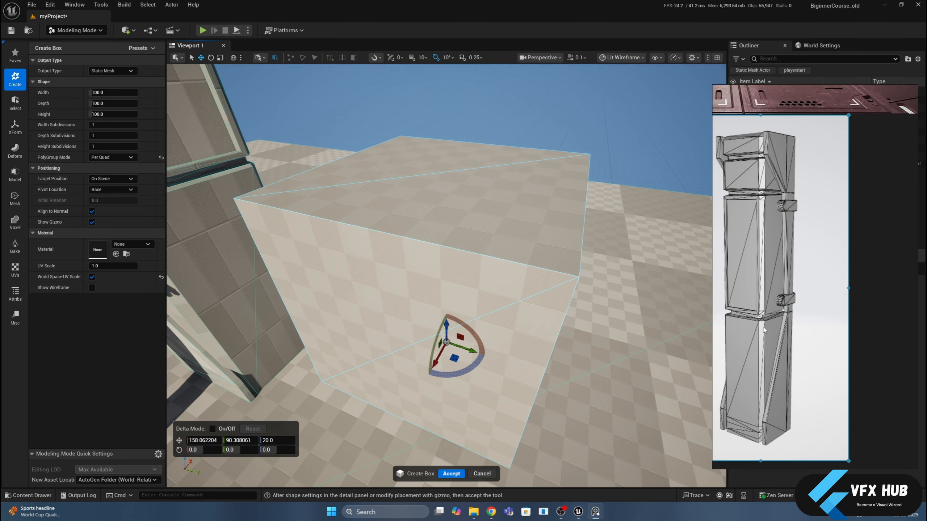
{"action": "middle_click_drag", "start_coordinate": [770, 246], "coordinate": [774, 386]}
{"action": "middle_click_drag", "start_coordinate": [749, 234], "coordinate": [865, 237]}
{"action": "scroll", "coordinate": [832, 219], "scroll_direction": "up", "scroll_amount": 2}
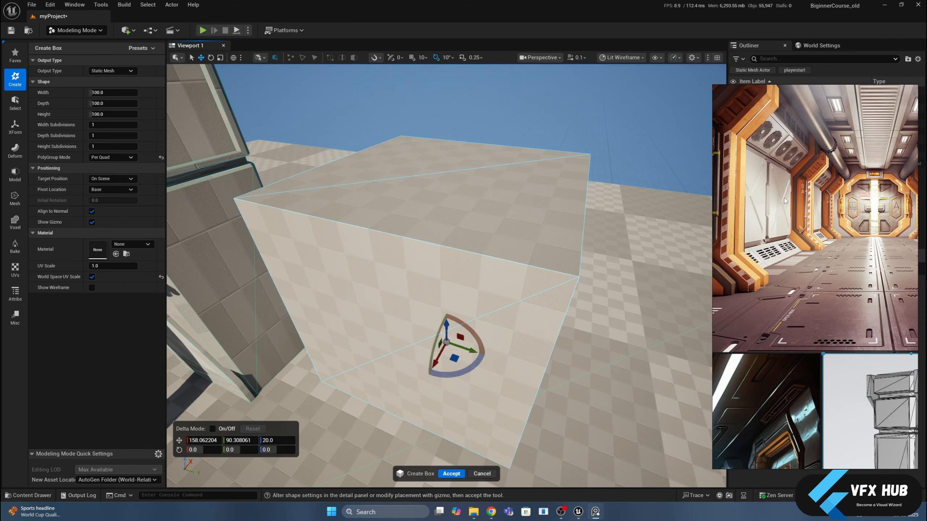
{"action": "left_click", "coordinate": [506, 273]}
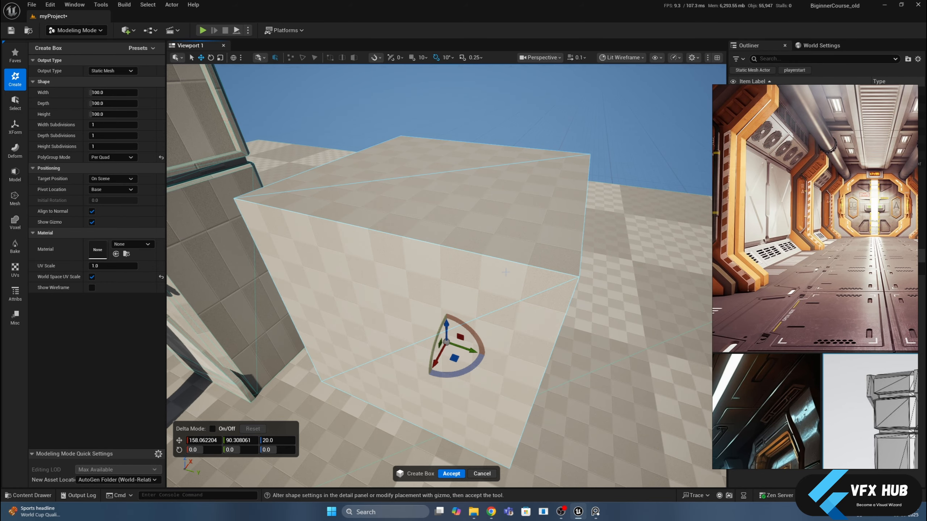
{"action": "scroll", "coordinate": [506, 273], "scroll_direction": "down", "scroll_amount": 5}
{"action": "left_click_drag", "start_coordinate": [506, 273], "coordinate": [482, 245], "text": "alt"}
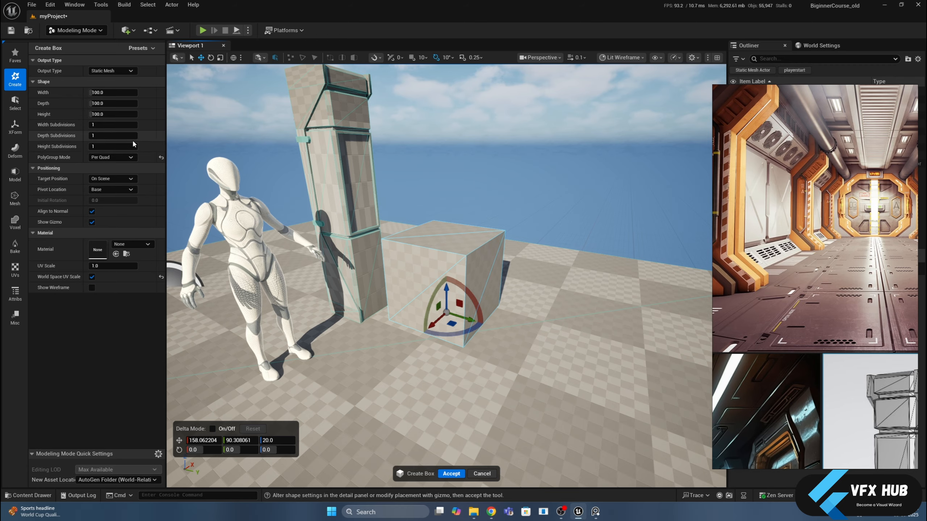
- Set the new box's height to 5 and width to 150, and accept it as the base slab for the panel
{"action": "left_click", "coordinate": [111, 114]}
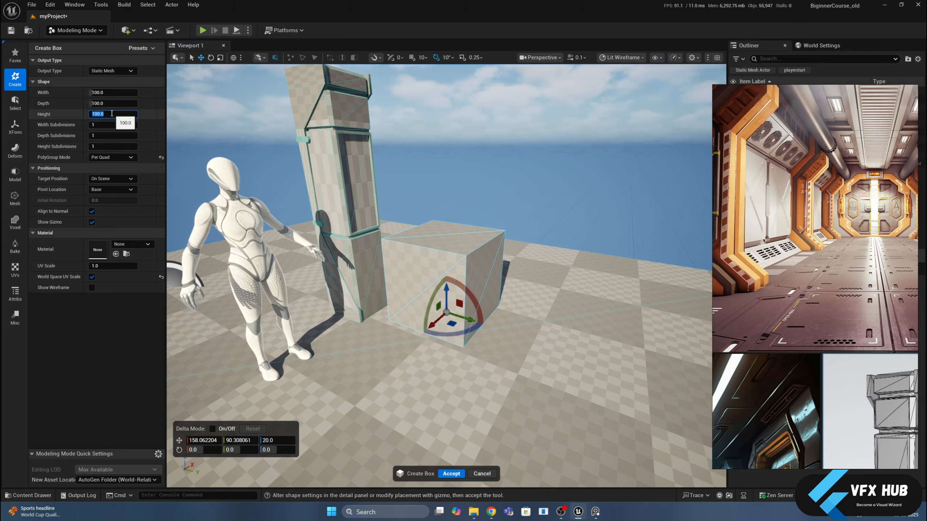
{"action": "type", "text": "5"}
{"action": "key", "text": "Return"}
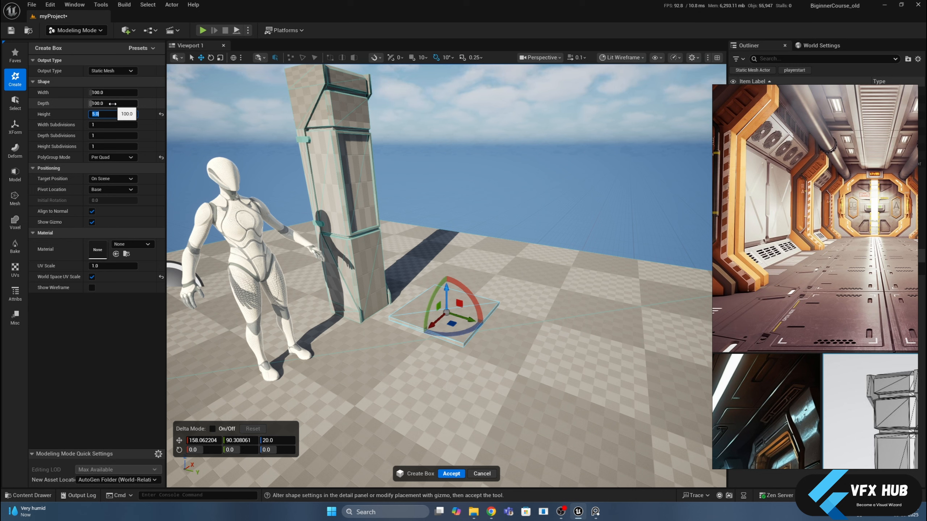
{"action": "left_click", "coordinate": [116, 92]}
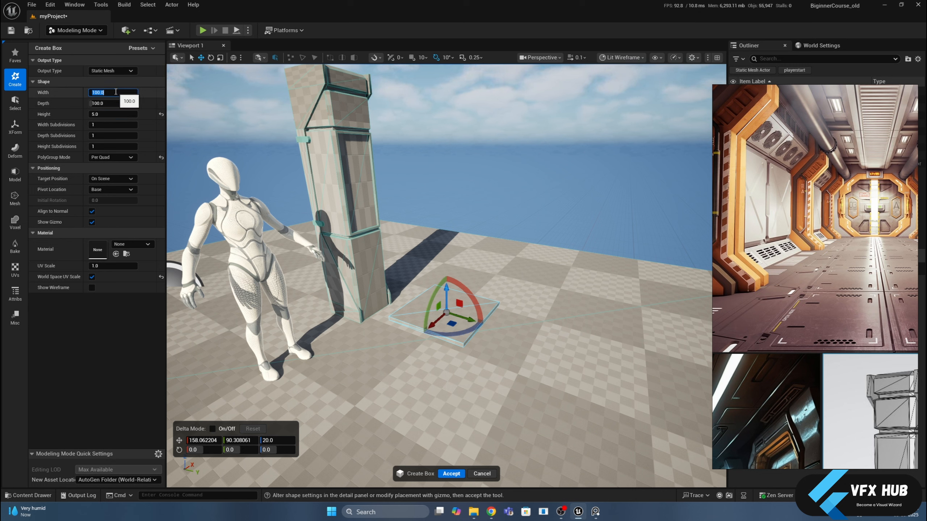
{"action": "type", "text": "150"}
{"action": "key", "text": "Return"}
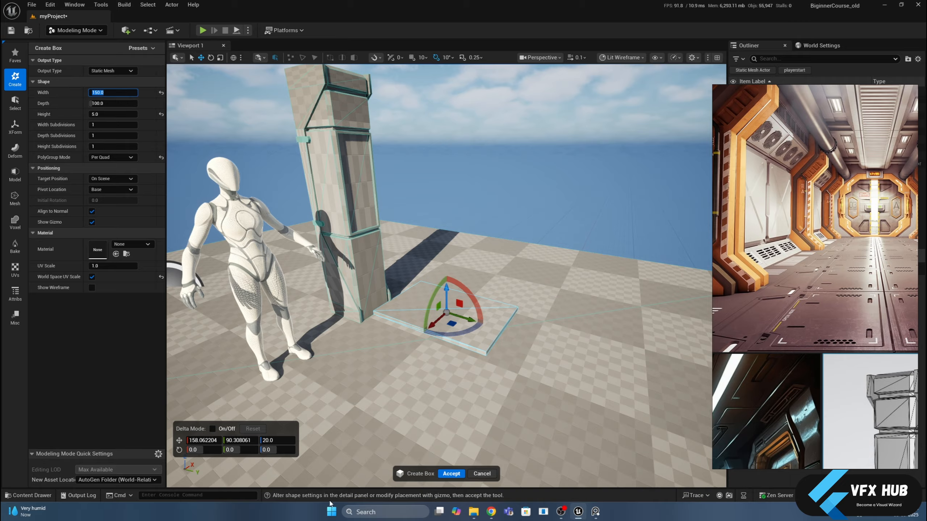
{"action": "left_click", "coordinate": [452, 474]}
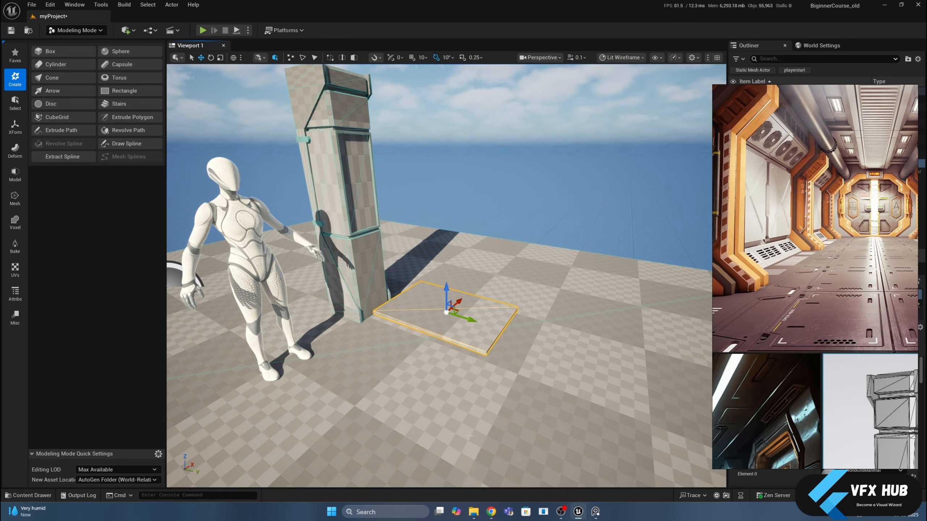
{"action": "key", "text": "f"}
{"action": "mouse_move", "coordinate": [481, 353]}
{"action": "left_mouse_down", "text": "alt"}
{"action": "mouse_move", "coordinate": [491, 314]}
{"action": "mouse_move", "coordinate": [485, 354]}
{"action": "left_mouse_up", "text": "alt"}
{"action": "scroll", "coordinate": [486, 354], "scroll_direction": "down", "scroll_amount": 4}
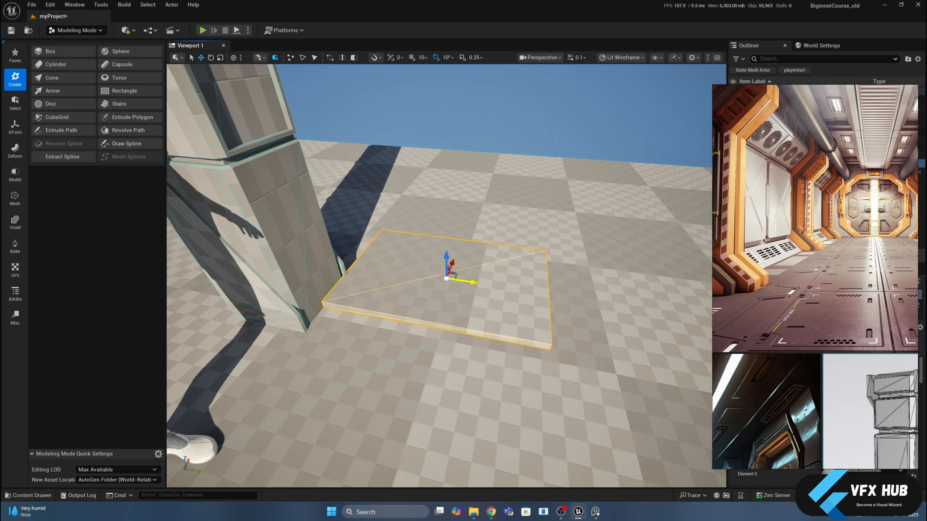
- Move the slab along the Y axis, farther away from the cabinet
{"action": "left_click_drag", "start_coordinate": [471, 283], "coordinate": [551, 289]}
{"action": "left_click_drag", "start_coordinate": [522, 324], "coordinate": [512, 344], "text": "alt"}
{"action": "key", "text": "f"}
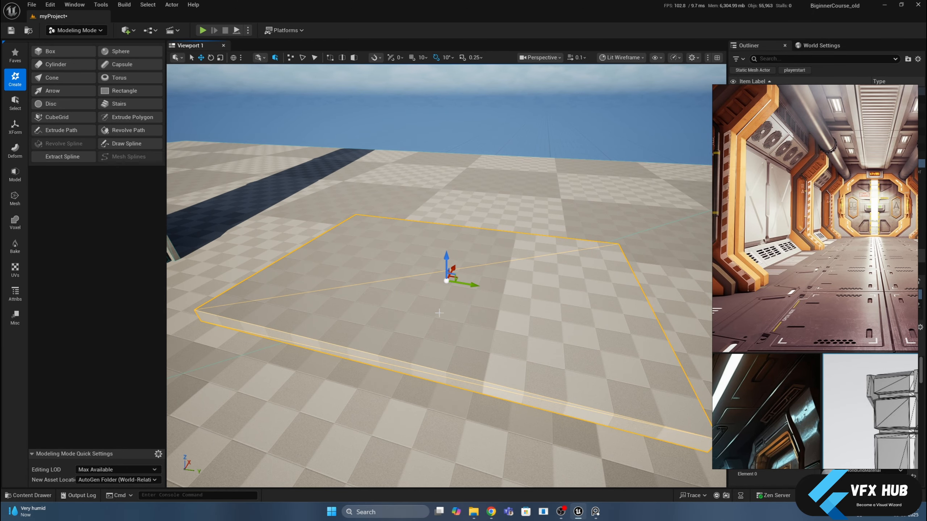
- Bevel the slab's four top edges with a bevel distance of 5 in PolyGroup Edit, and accept the edit
{"action": "left_click", "coordinate": [15, 126]}
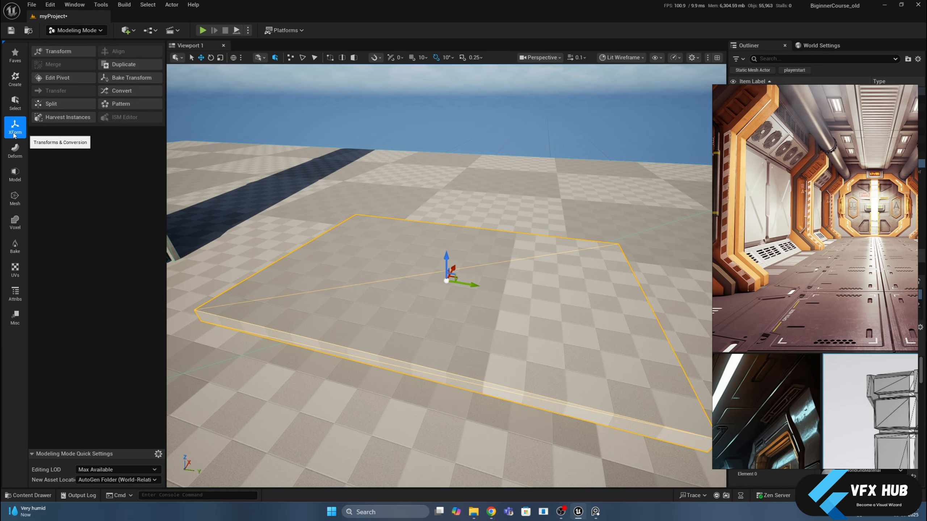
{"action": "left_click", "coordinate": [15, 174]}
{"action": "left_click", "coordinate": [58, 52]}
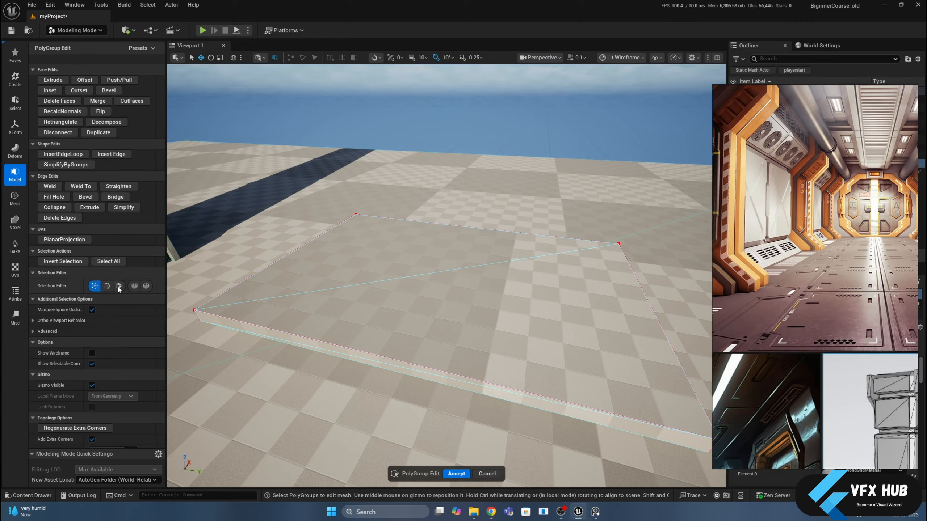
{"action": "left_click", "coordinate": [107, 286]}
{"action": "left_click", "coordinate": [236, 320]}
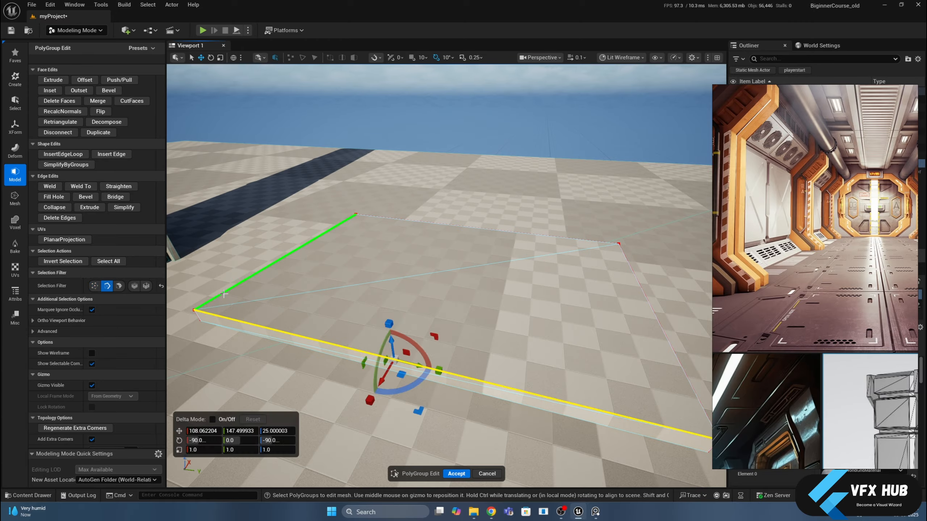
{"action": "left_click", "coordinate": [225, 294], "text": "shift"}
{"action": "left_click", "coordinate": [419, 222], "text": "shift"}
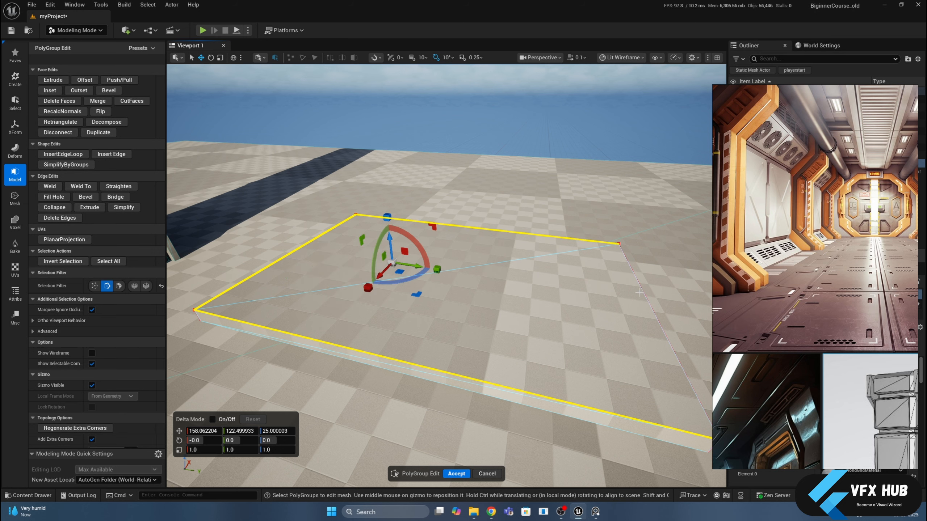
{"action": "left_click", "coordinate": [642, 293], "text": "shift"}
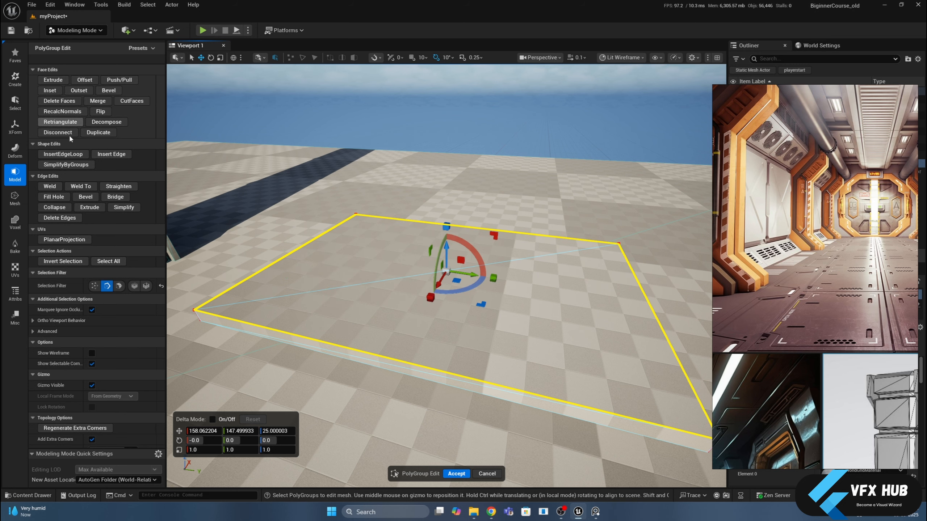
{"action": "left_click", "coordinate": [117, 93]}
{"action": "left_click_drag", "start_coordinate": [207, 174], "coordinate": [223, 240], "text": "alt"}
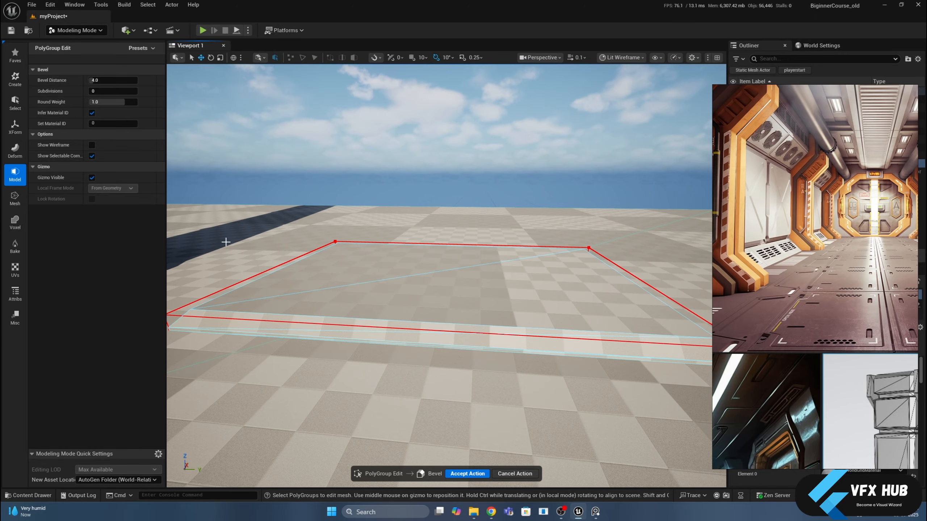
{"action": "left_click", "coordinate": [99, 81]}
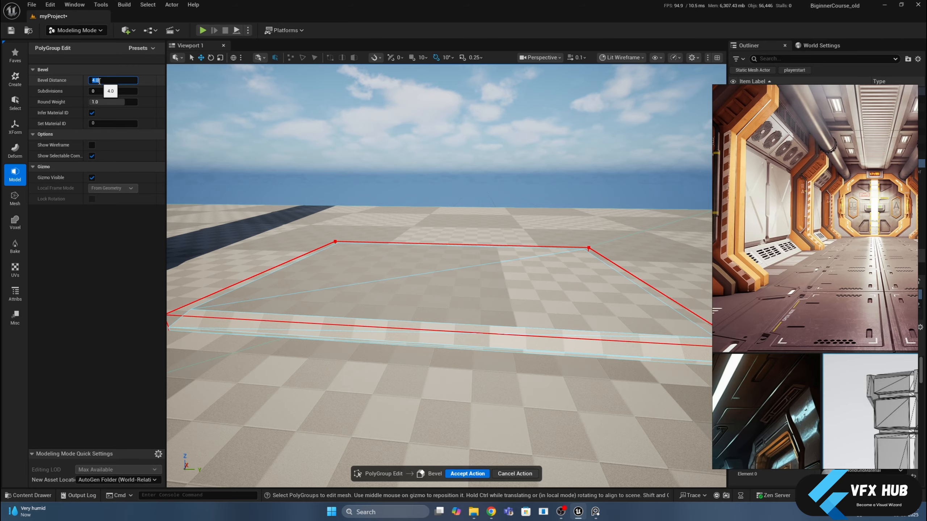
{"action": "type", "text": "5"}
{"action": "key", "text": "Return"}
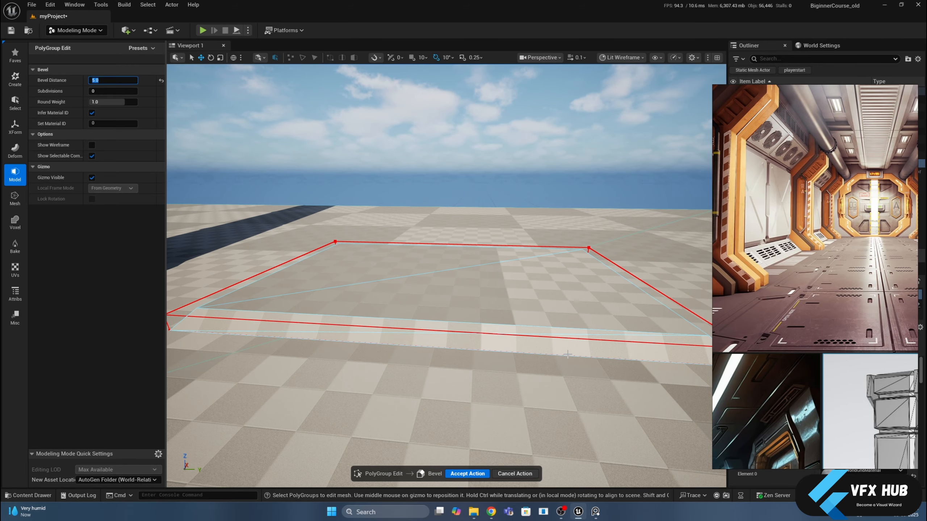
{"action": "left_click_drag", "start_coordinate": [563, 368], "coordinate": [361, 329], "text": "alt"}
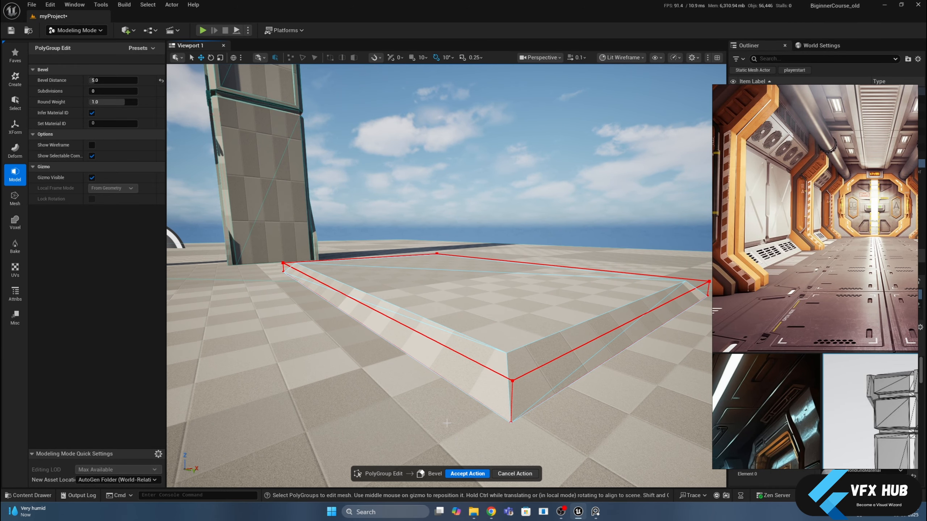
{"action": "left_click", "coordinate": [466, 474]}
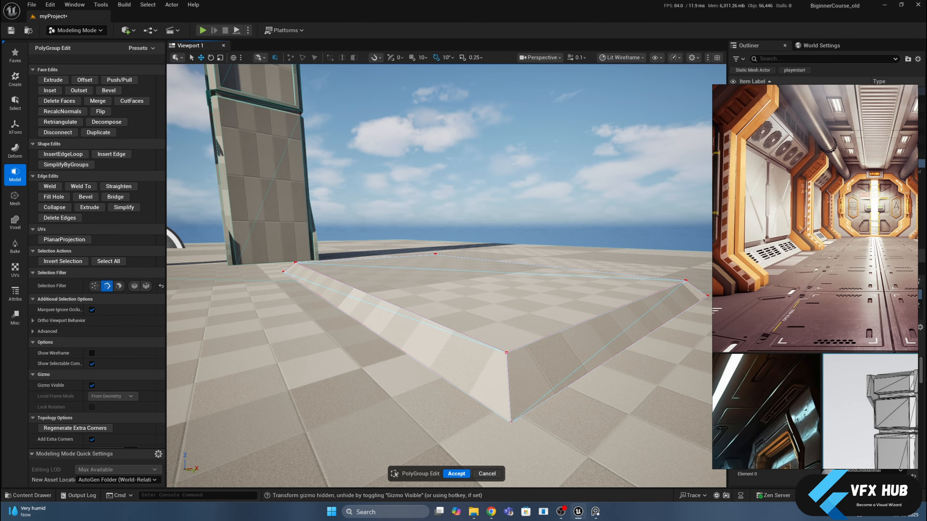
{"action": "left_click_drag", "start_coordinate": [445, 310], "coordinate": [490, 331], "text": "alt"}
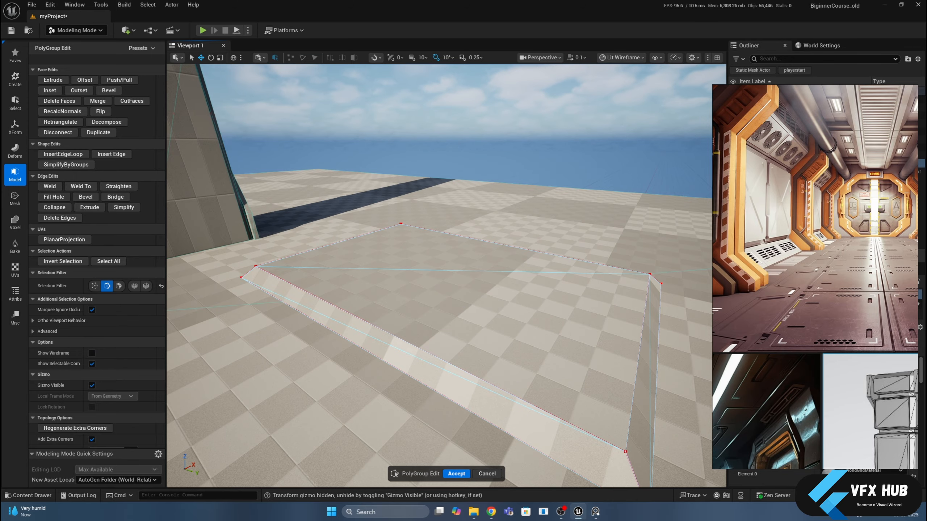
{"action": "left_click_drag", "start_coordinate": [376, 282], "coordinate": [377, 310], "text": "alt"}
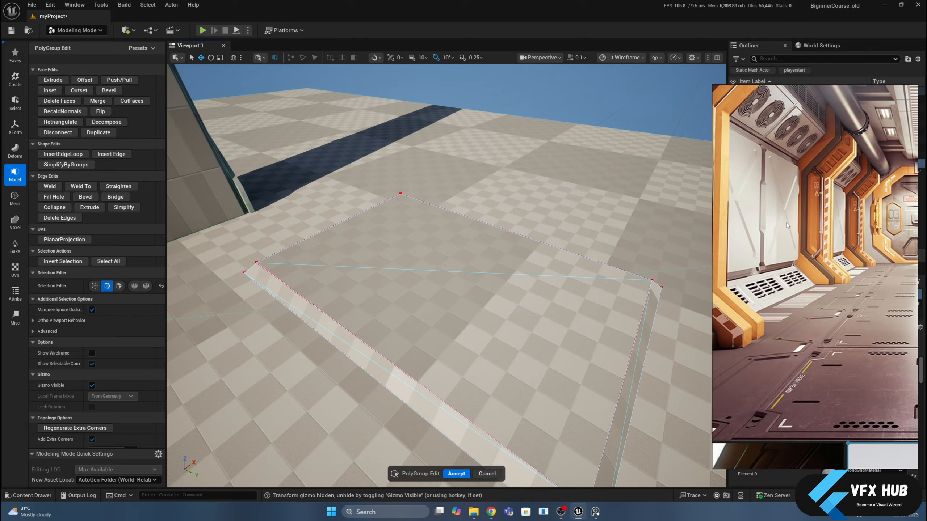
{"action": "left_click", "coordinate": [457, 473]}
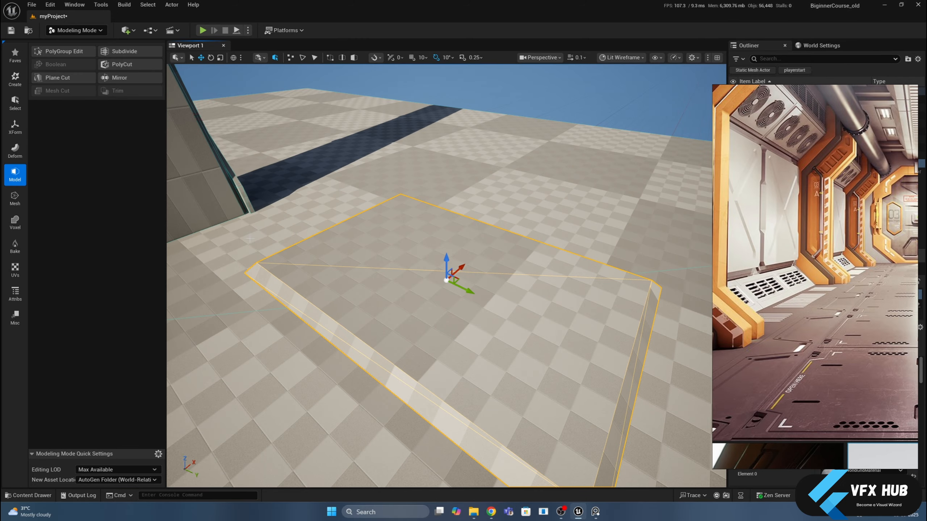
- Duplicate the bevelled slab with Keep Inputs and raise the copy slightly above the original
{"action": "left_click", "coordinate": [14, 126]}
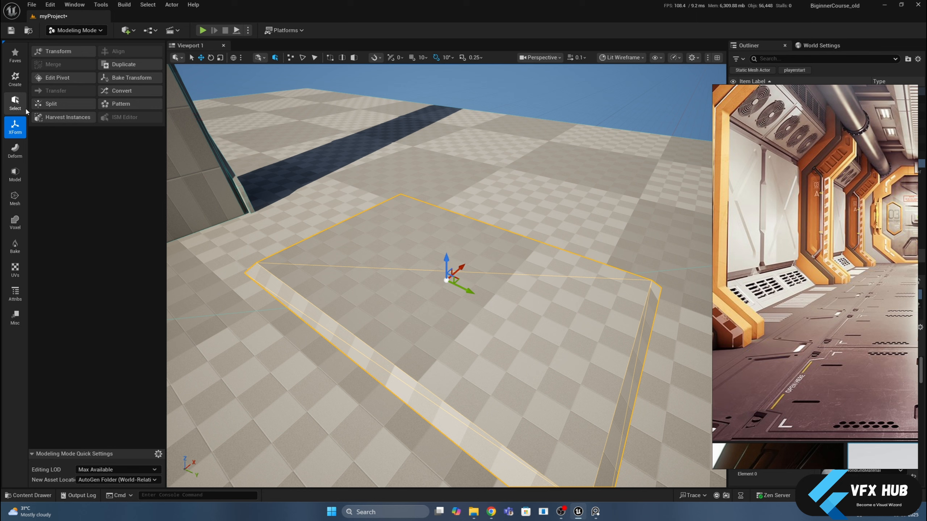
{"action": "left_click", "coordinate": [120, 66]}
{"action": "left_click", "coordinate": [115, 95]}
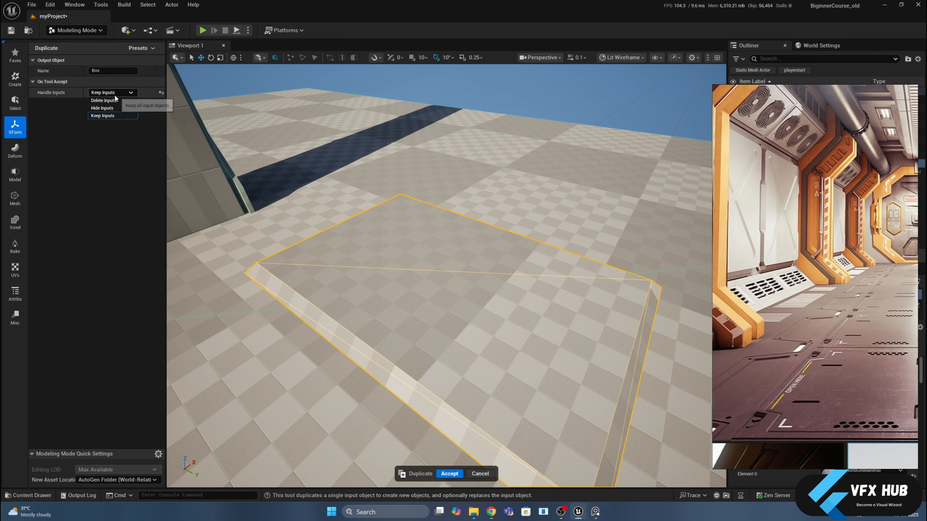
{"action": "left_click", "coordinate": [114, 94]}
{"action": "left_click", "coordinate": [449, 473]}
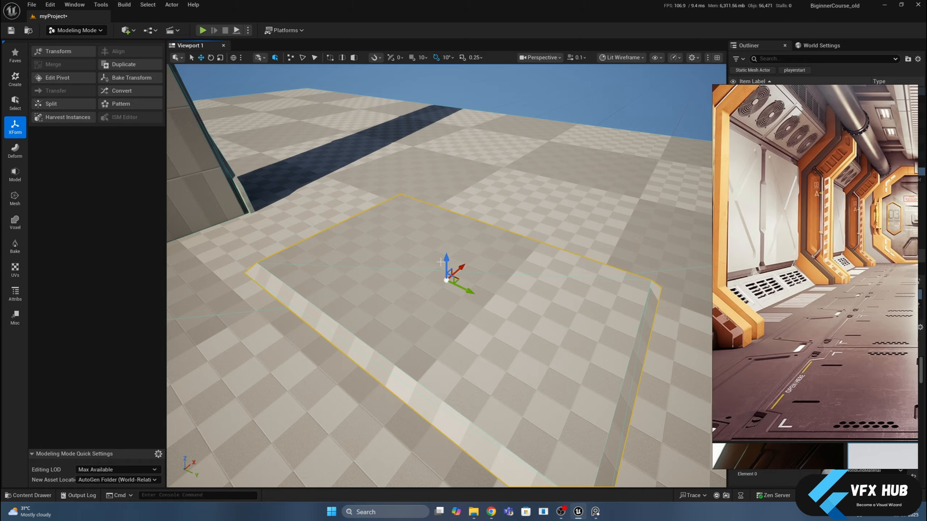
{"action": "left_click_drag", "start_coordinate": [447, 259], "coordinate": [446, 252]}
- Select the lower slab and set its scale to 1.1 on all three axes
{"action": "left_click_drag", "start_coordinate": [354, 297], "coordinate": [336, 371], "text": "alt"}
{"action": "left_click", "coordinate": [329, 316]}
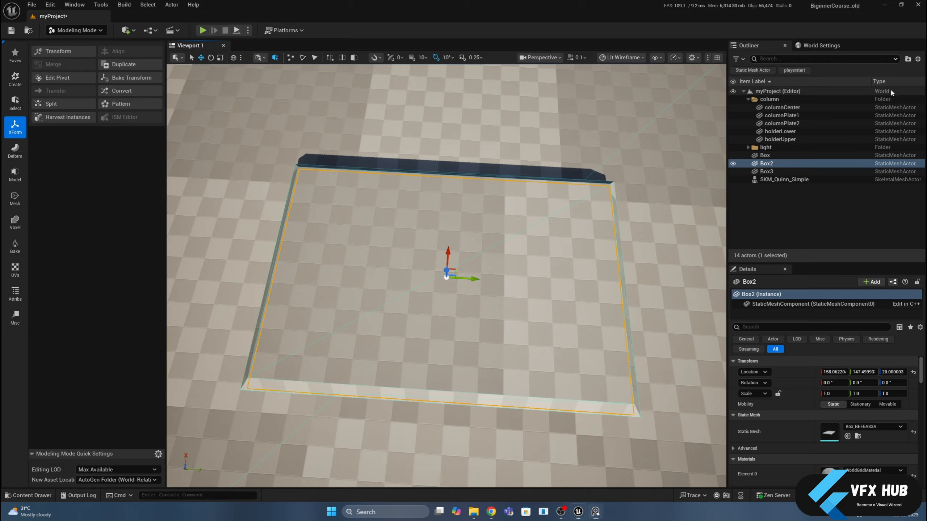
{"action": "left_click", "coordinate": [827, 394]}
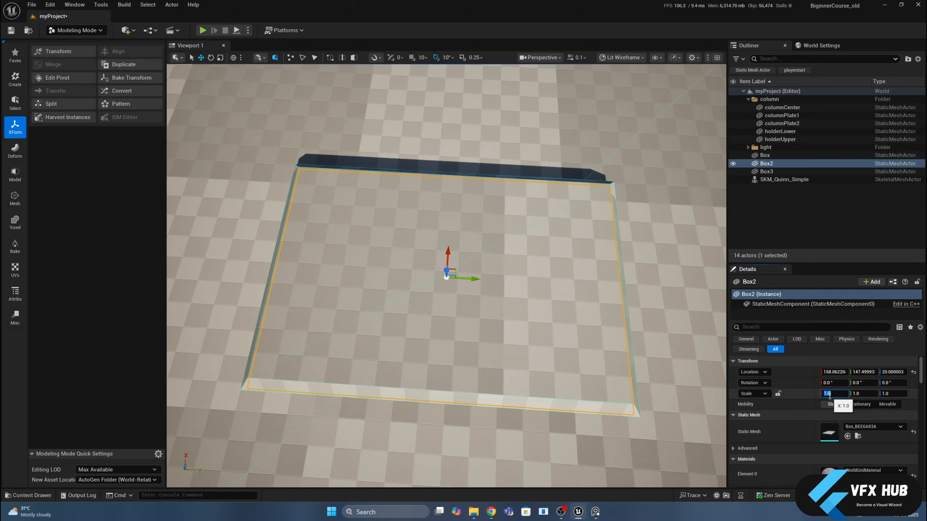
{"action": "key", "text": "Tab"}
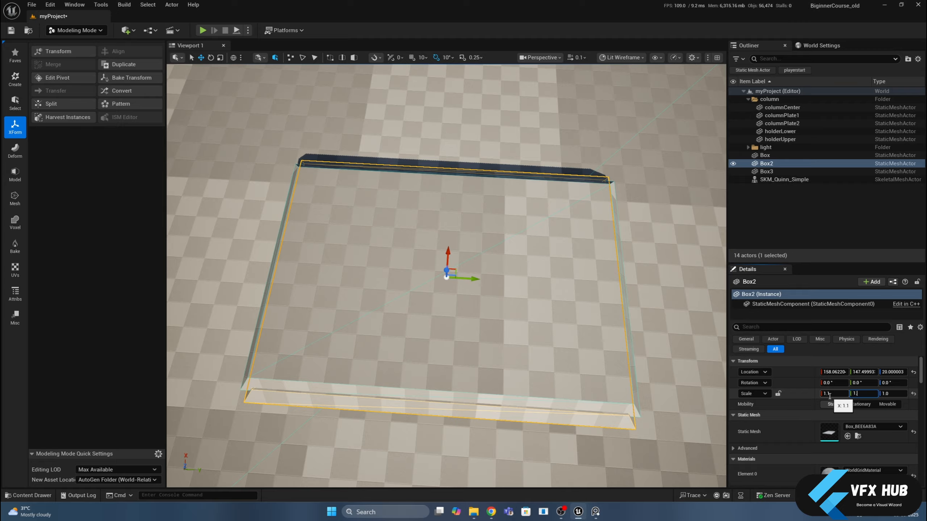
{"action": "key", "text": "Tab"}
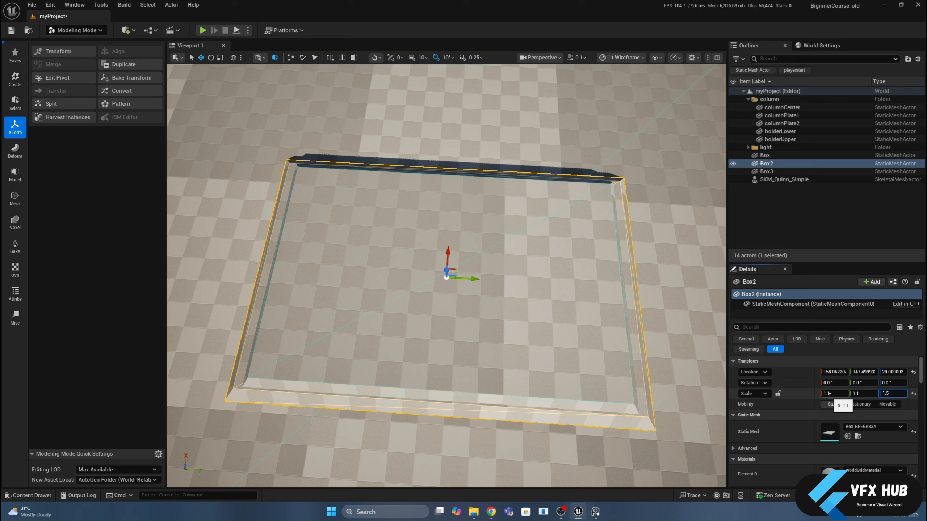
{"action": "type", "text": "1.1"}
{"action": "key", "text": "Return"}
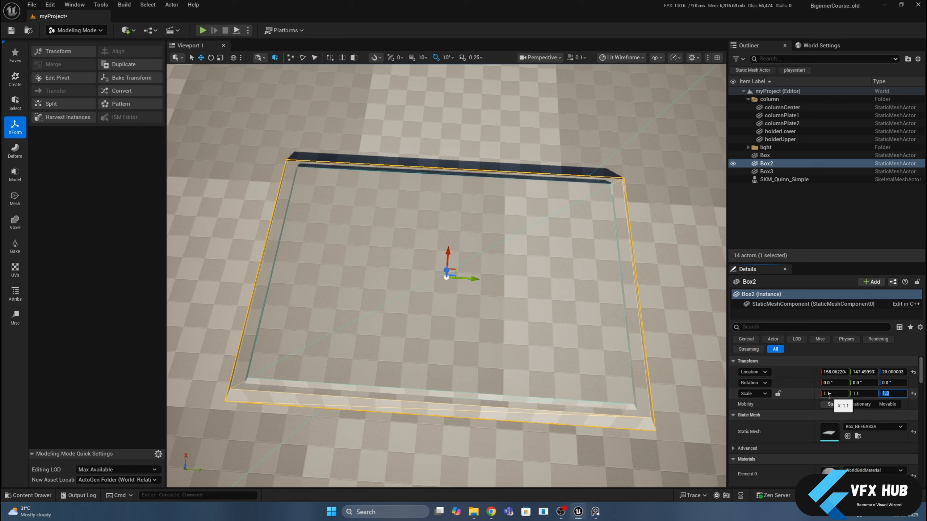
{"action": "type", "text": "1.13"}
{"action": "key", "text": "Return"}
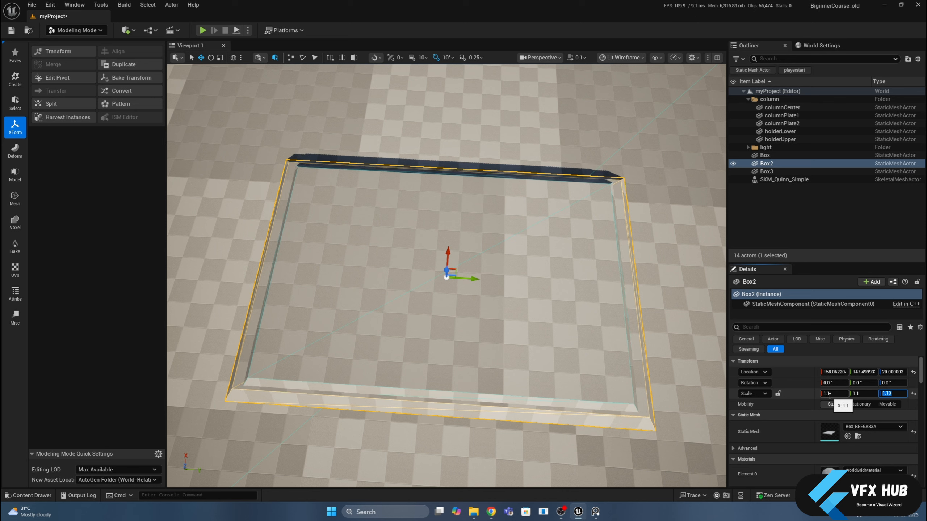
{"action": "type", "text": "1.1"}
{"action": "key", "text": "Return"}
- Switch the viewport to the Top view, frame the lower slab and change the shading to Lit
{"action": "left_click_drag", "start_coordinate": [654, 313], "coordinate": [525, 267], "text": "alt"}
{"action": "left_click_drag", "start_coordinate": [589, 241], "coordinate": [554, 175], "text": "alt"}
{"action": "left_click", "coordinate": [540, 58]}
{"action": "left_click", "coordinate": [550, 108]}
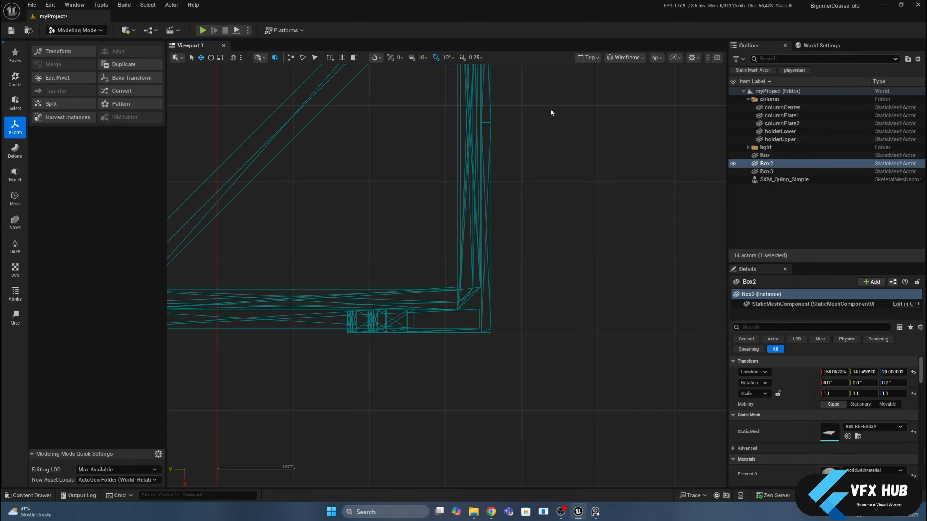
{"action": "scroll", "coordinate": [530, 135], "scroll_direction": "down", "scroll_amount": 3}
{"action": "key", "text": "f"}
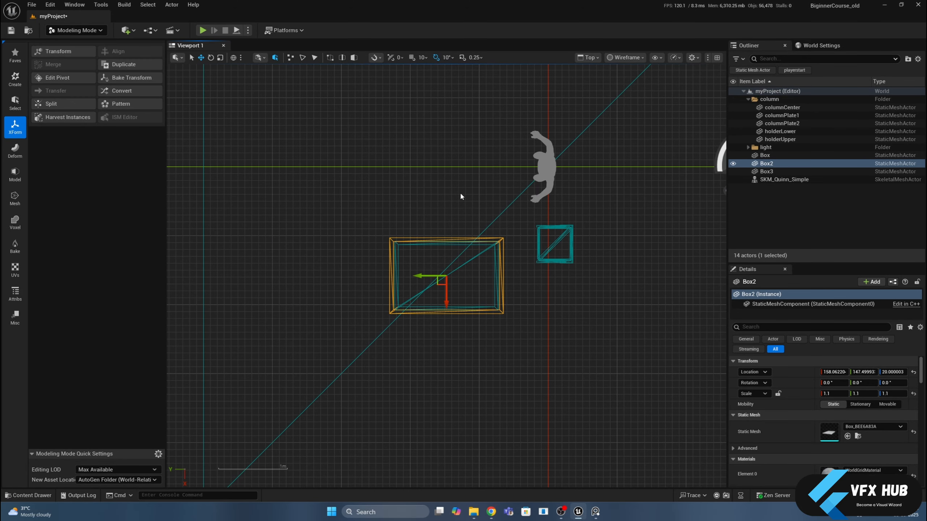
{"action": "mouse_move", "coordinate": [461, 197]}
{"action": "right_mouse_down"}
{"action": "mouse_move", "coordinate": [465, 182]}
{"action": "mouse_move", "coordinate": [461, 203]}
{"action": "right_mouse_up"}
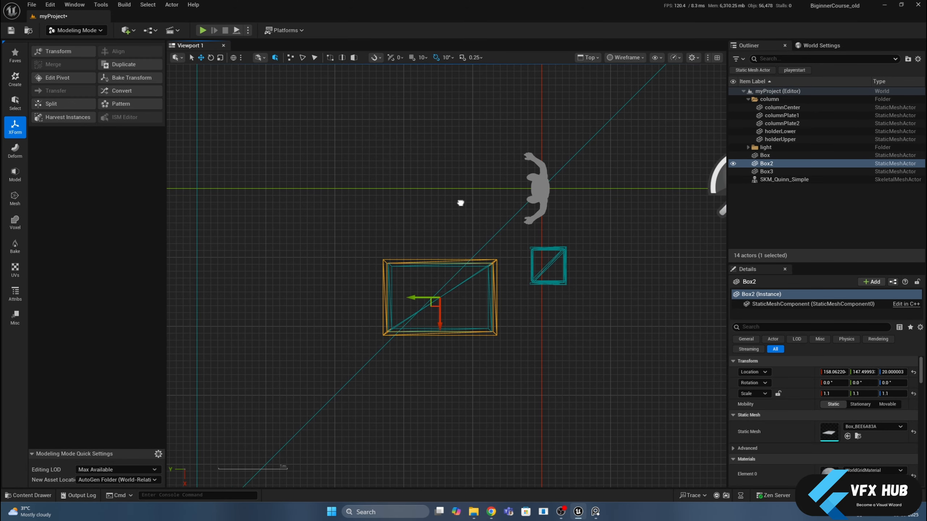
{"action": "left_click", "coordinate": [623, 58]}
{"action": "left_click", "coordinate": [621, 84]}
{"action": "scroll", "coordinate": [463, 258], "scroll_direction": "up", "scroll_amount": 3}
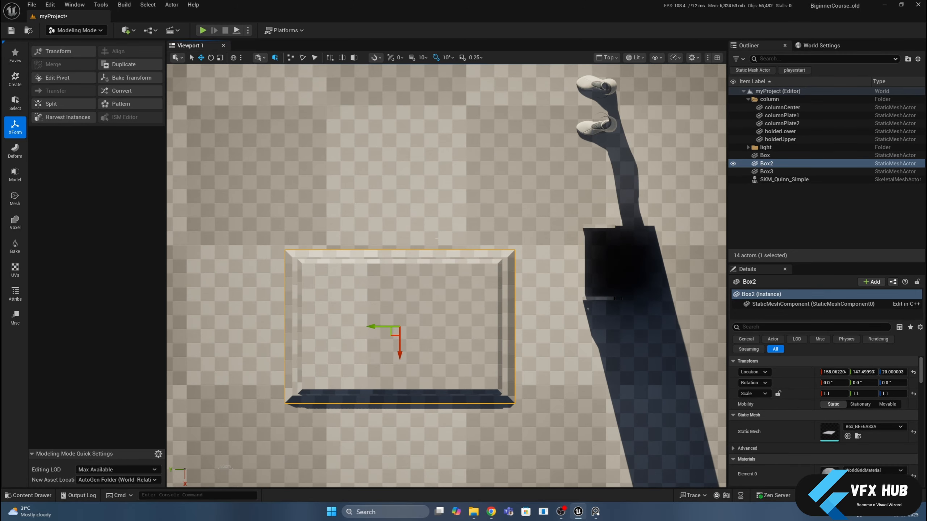
- Scale the lower slab to 1.15 along X to even out its border, and return the viewport to Perspective
{"action": "right_click_drag", "start_coordinate": [409, 273], "coordinate": [540, 191]}
{"action": "scroll", "coordinate": [540, 192], "scroll_direction": "up", "scroll_amount": 1}
{"action": "key", "text": "r"}
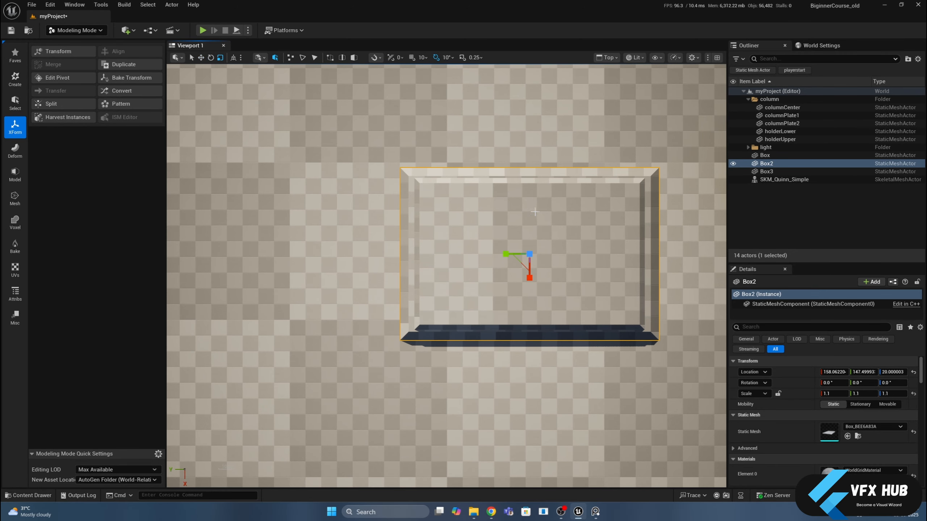
{"action": "left_click_drag", "start_coordinate": [529, 278], "coordinate": [536, 280]}
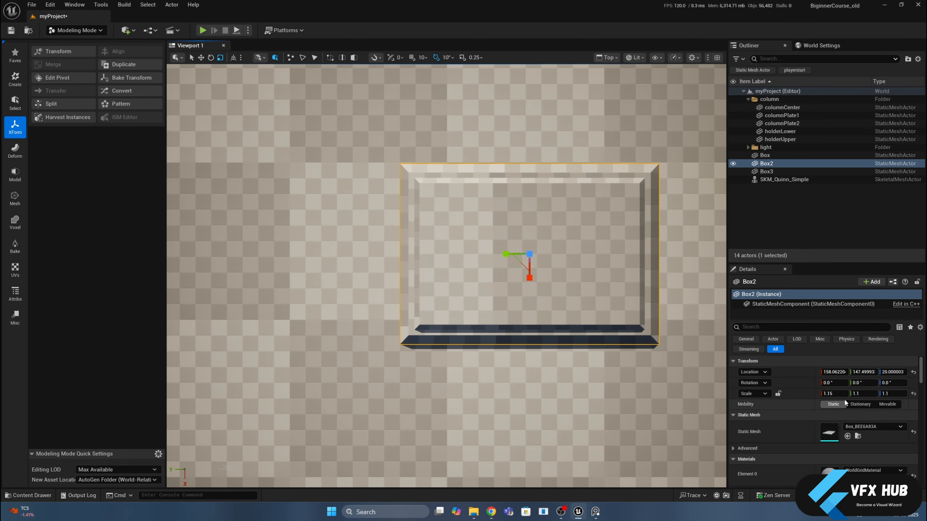
{"action": "left_click", "coordinate": [832, 394]}
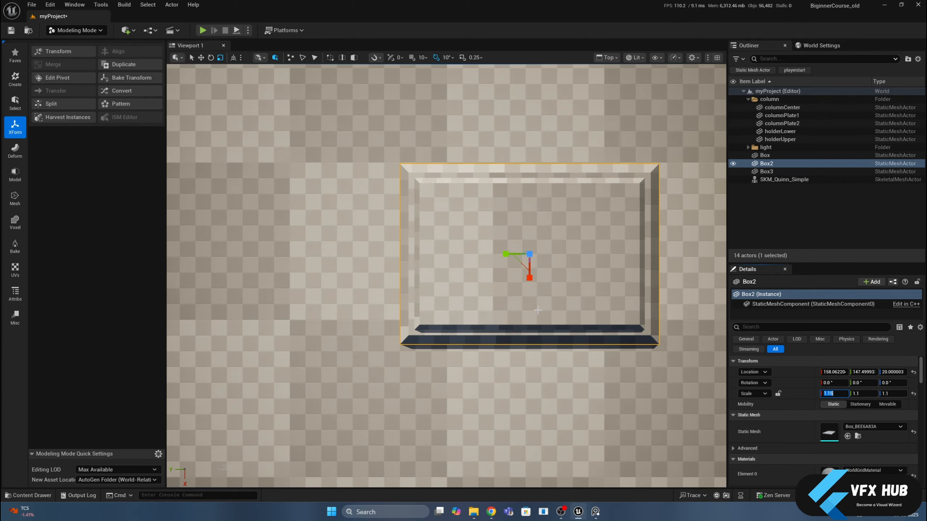
{"action": "scroll", "coordinate": [499, 343], "scroll_direction": "down", "scroll_amount": 1}
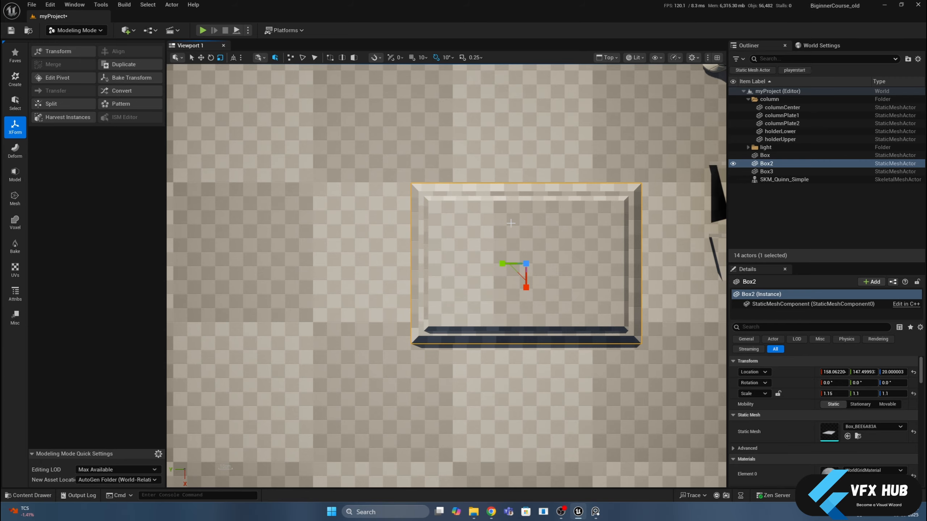
{"action": "left_click", "coordinate": [607, 58]}
{"action": "left_click", "coordinate": [620, 87]}
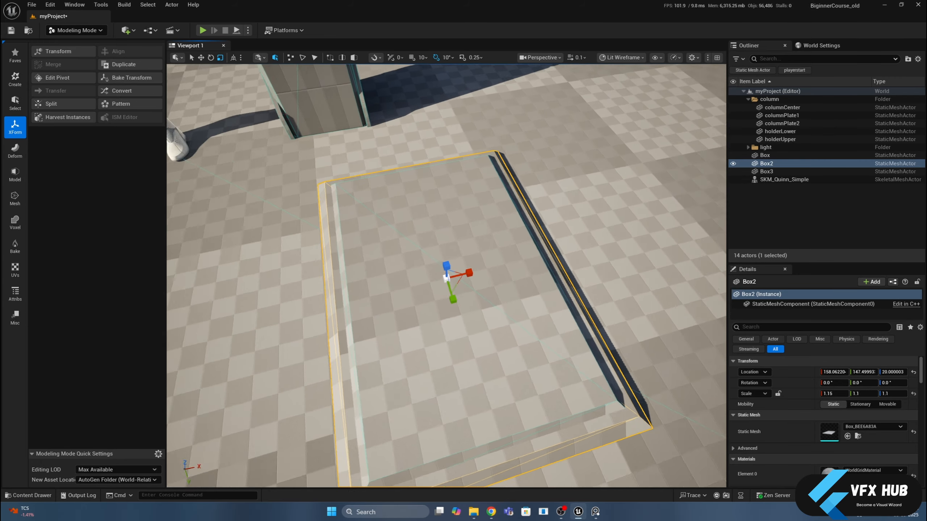
{"action": "left_click_drag", "start_coordinate": [446, 314], "coordinate": [510, 259], "text": "alt"}
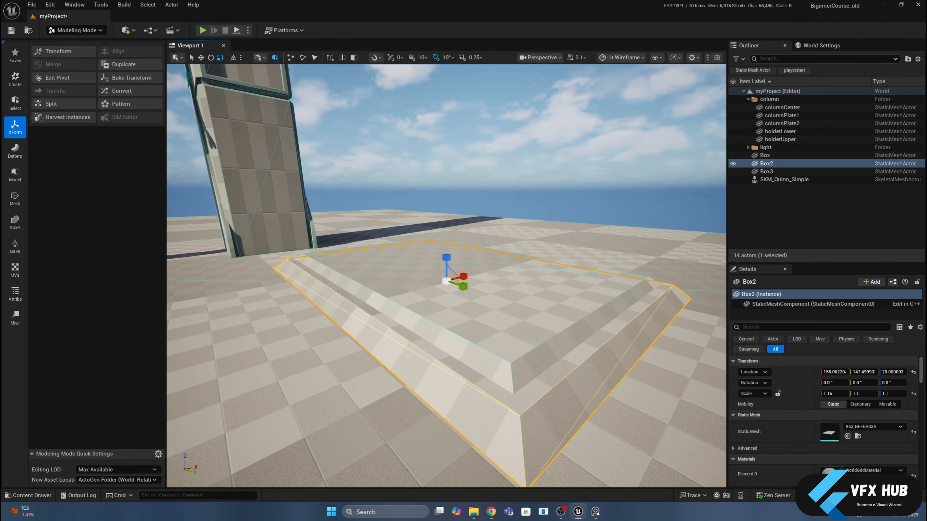
- Adjust the upper slab's height to about Z 24.9 on the lower slab, and bring up the reference board to compare the wall panel
{"action": "left_click", "coordinate": [489, 318]}
{"action": "key", "text": "w"}
{"action": "left_click_drag", "start_coordinate": [448, 244], "coordinate": [529, 231]}
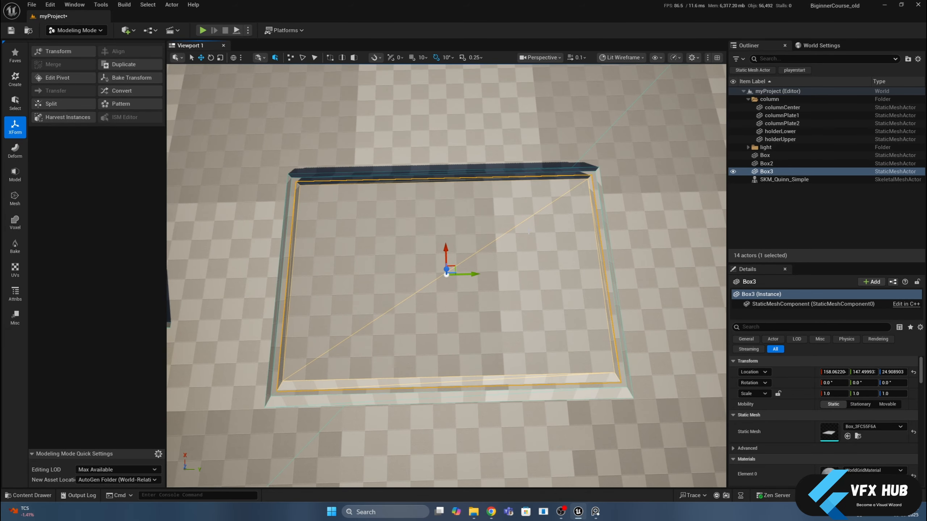
{"action": "left_click", "coordinate": [595, 512]}
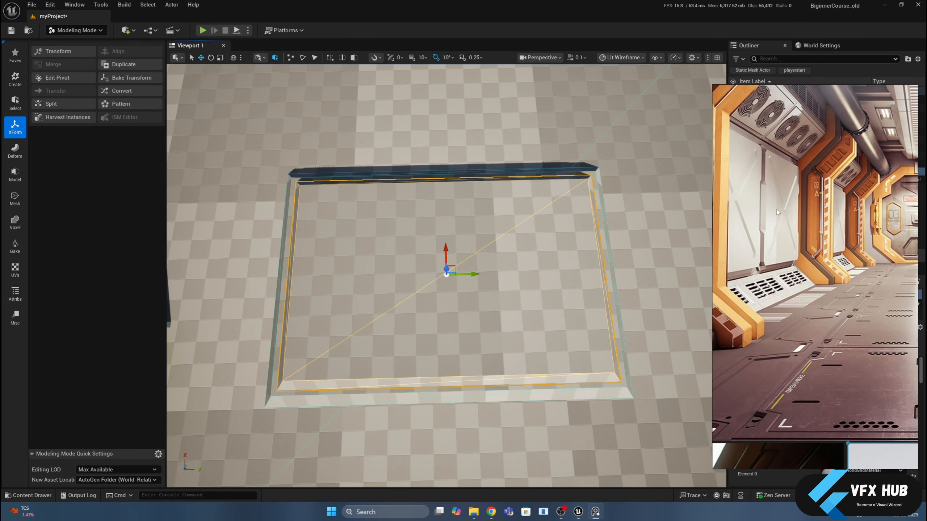
- Decompose the upper slab's top face into separate triangle faces using PolyGroup Edit with the face selection filter, and check each triangle
{"action": "left_click", "coordinate": [540, 230]}
{"action": "left_click", "coordinate": [15, 173]}
{"action": "left_click", "coordinate": [63, 54]}
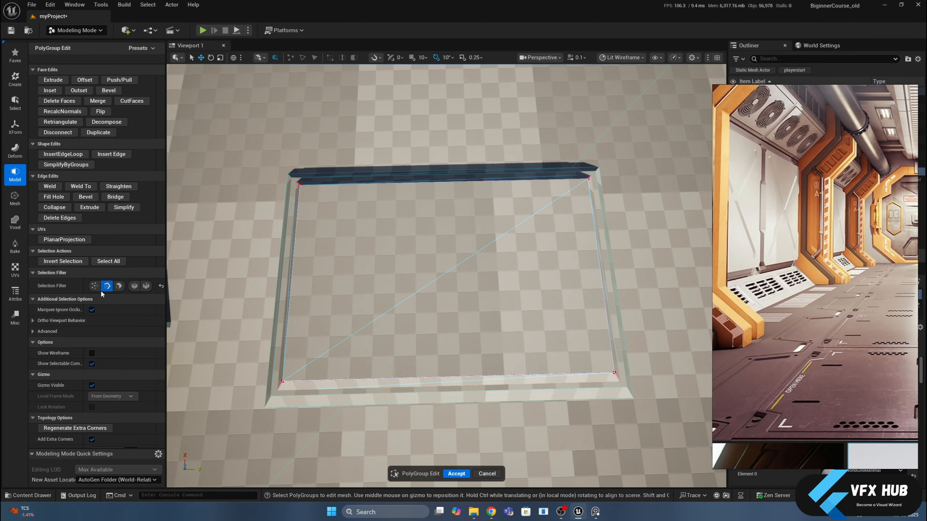
{"action": "left_click", "coordinate": [119, 286]}
{"action": "left_click", "coordinate": [426, 270]}
{"action": "left_click", "coordinate": [419, 312]}
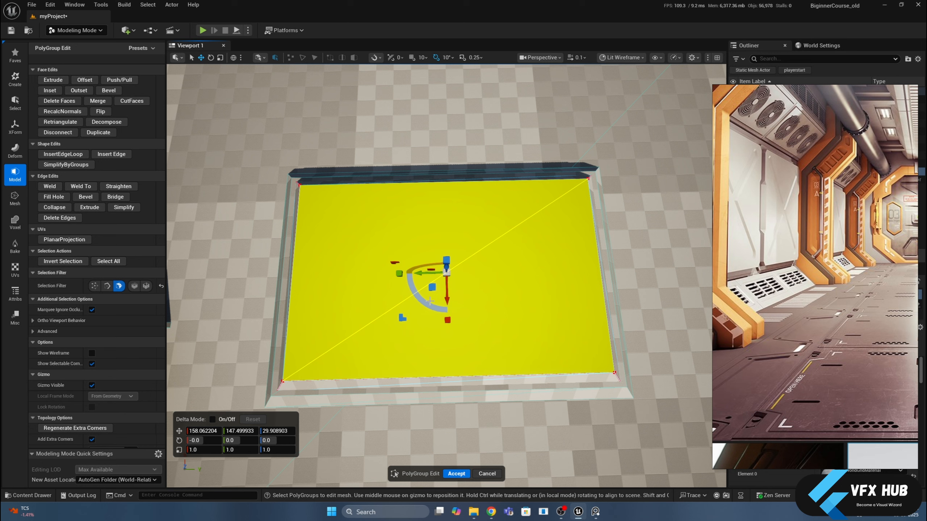
{"action": "left_click", "coordinate": [117, 125]}
{"action": "left_click", "coordinate": [489, 313]}
{"action": "left_click", "coordinate": [431, 234]}
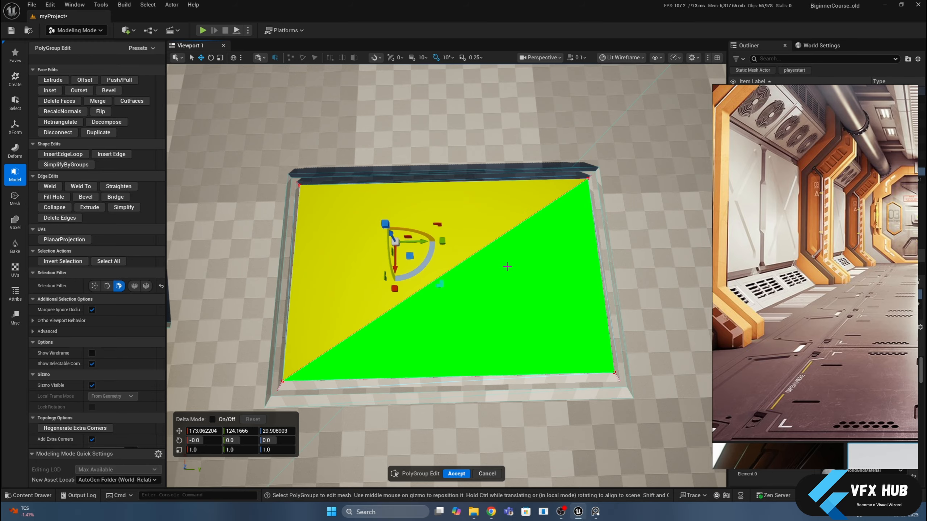
{"action": "left_click", "coordinate": [507, 266]}
{"action": "left_click", "coordinate": [463, 234]}
{"action": "left_click", "coordinate": [313, 145]}
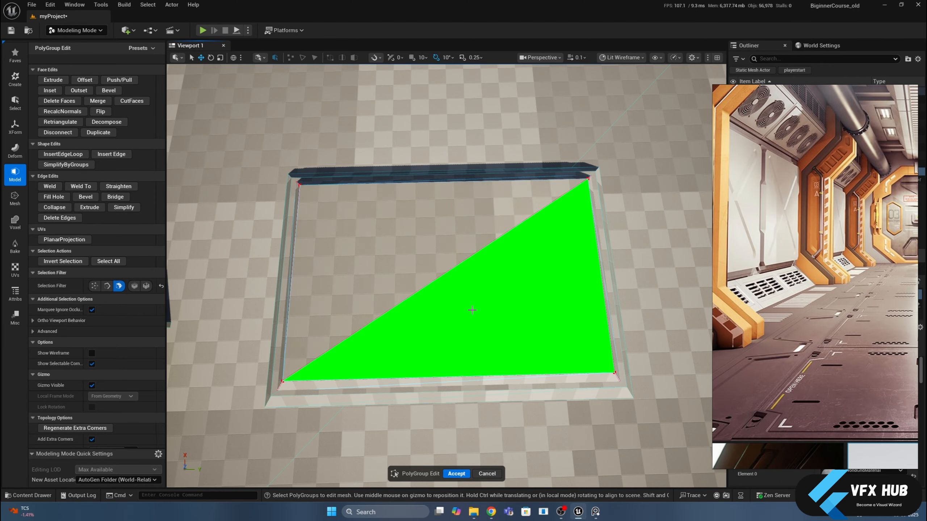
{"action": "left_click", "coordinate": [63, 154]}
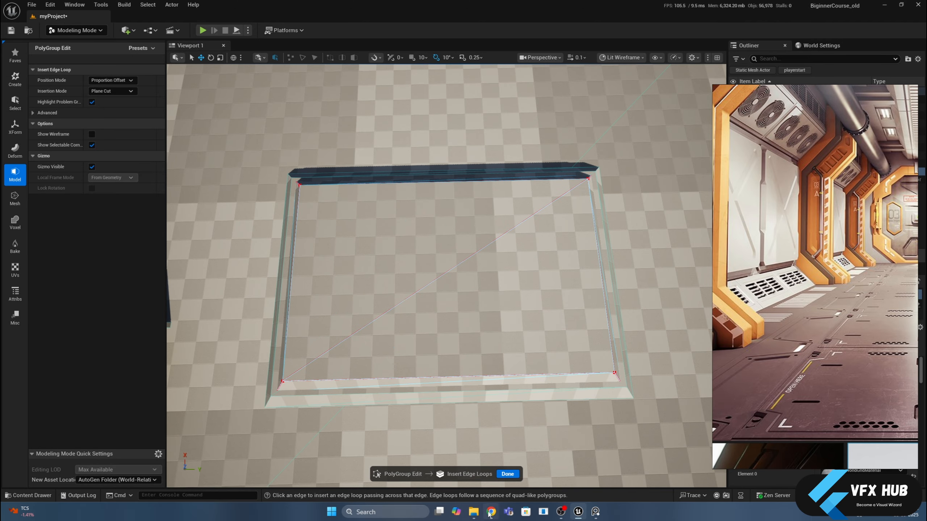
{"action": "left_click", "coordinate": [507, 473]}
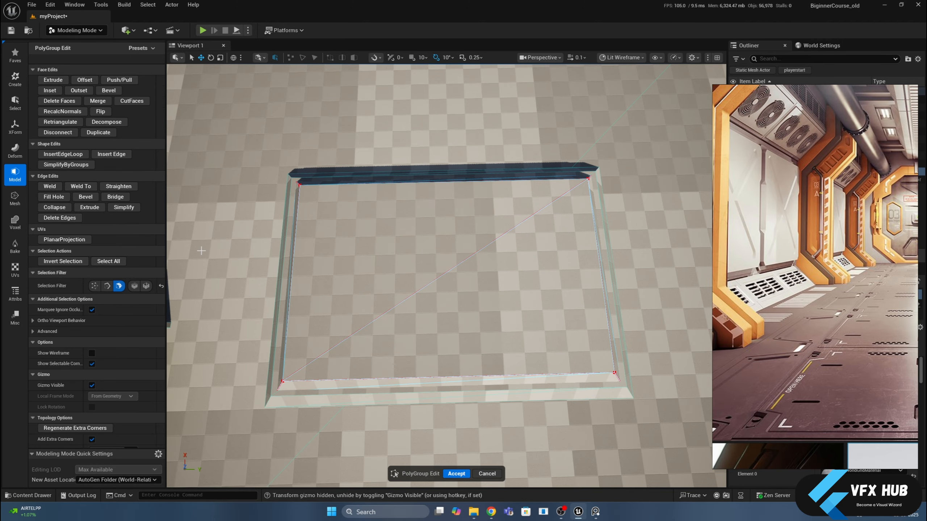
{"action": "left_click", "coordinate": [104, 155]}
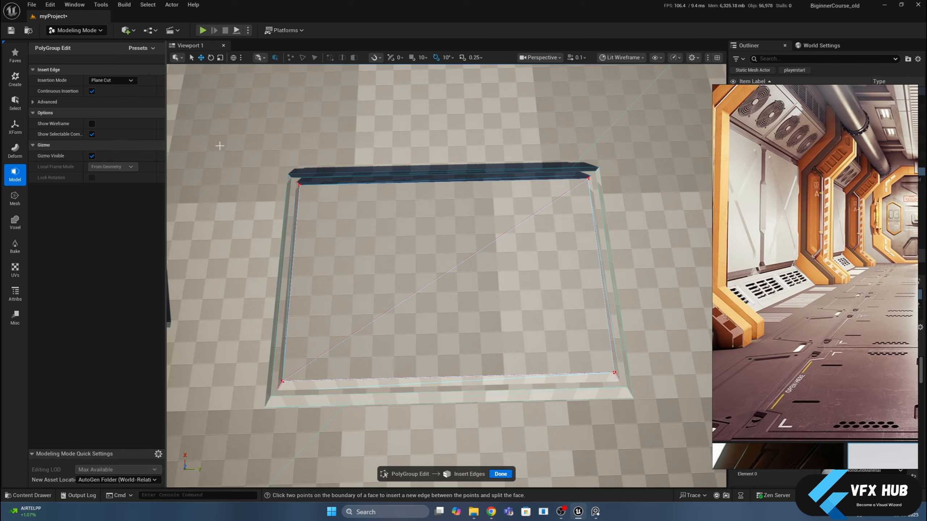
{"action": "left_click", "coordinate": [304, 188]}
{"action": "left_click", "coordinate": [500, 474]}
{"action": "left_click", "coordinate": [479, 292]}
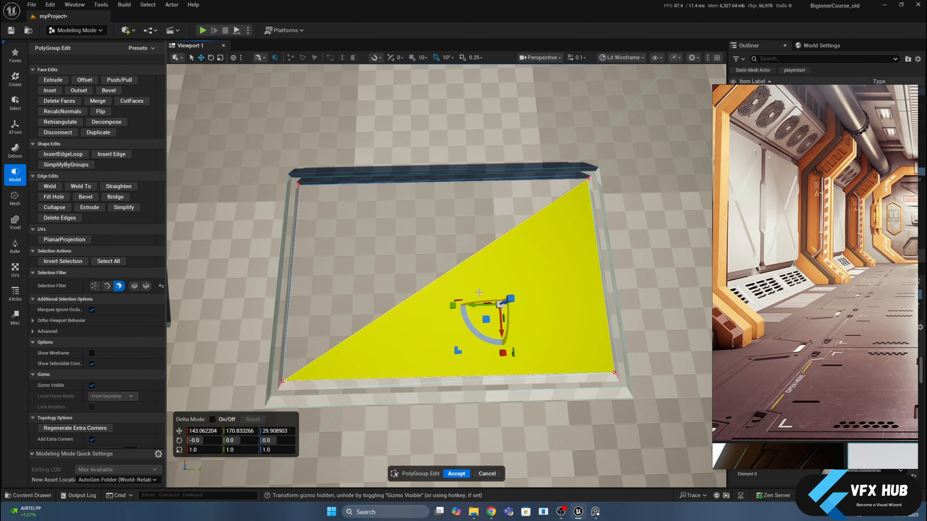
- Accept the slab's PolyGroup edit and hide the column folder in the level
{"action": "left_click", "coordinate": [456, 474]}
{"action": "scroll", "coordinate": [529, 347], "scroll_direction": "down", "scroll_amount": 5}
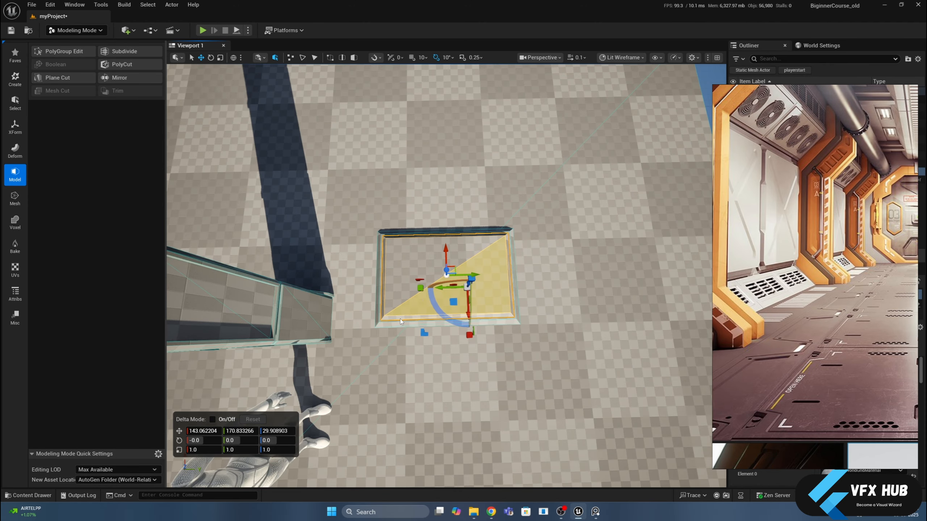
{"action": "left_click", "coordinate": [617, 225]}
{"action": "left_click_drag", "start_coordinate": [777, 90], "coordinate": [760, 163]}
{"action": "left_click", "coordinate": [733, 99]}
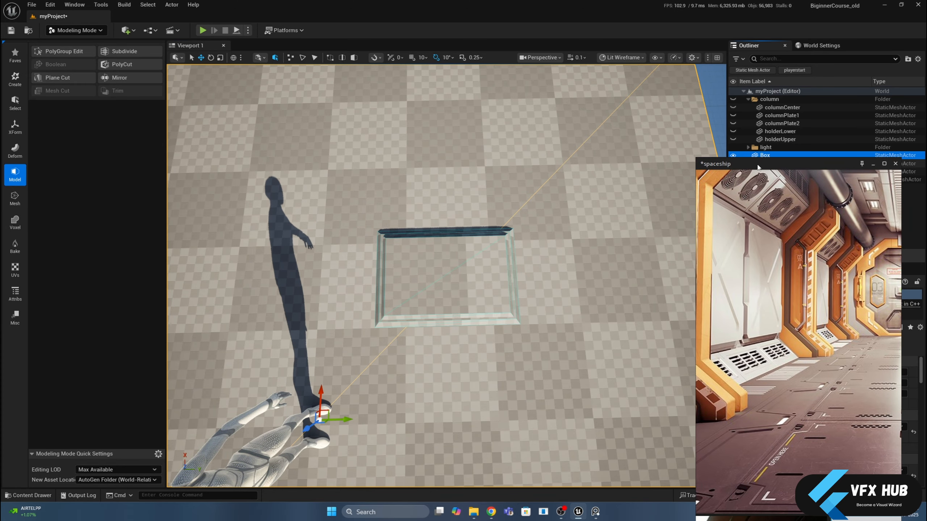
- Set the upper slab's location to X 0 and Y 0, keeping the reference board clear of the object list and properties
{"action": "left_click", "coordinate": [387, 256]}
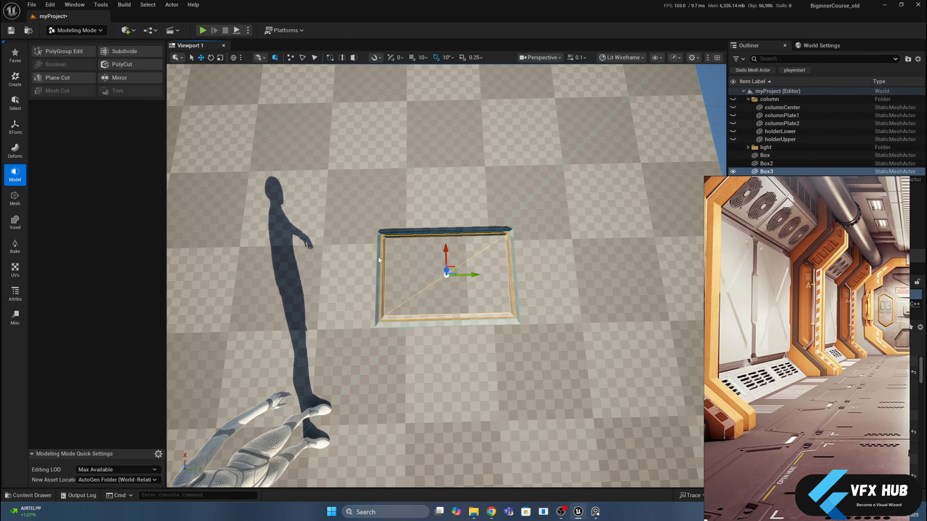
{"action": "left_click", "coordinate": [378, 260], "text": "ctrl"}
{"action": "left_click_drag", "start_coordinate": [726, 255], "coordinate": [465, 208]}
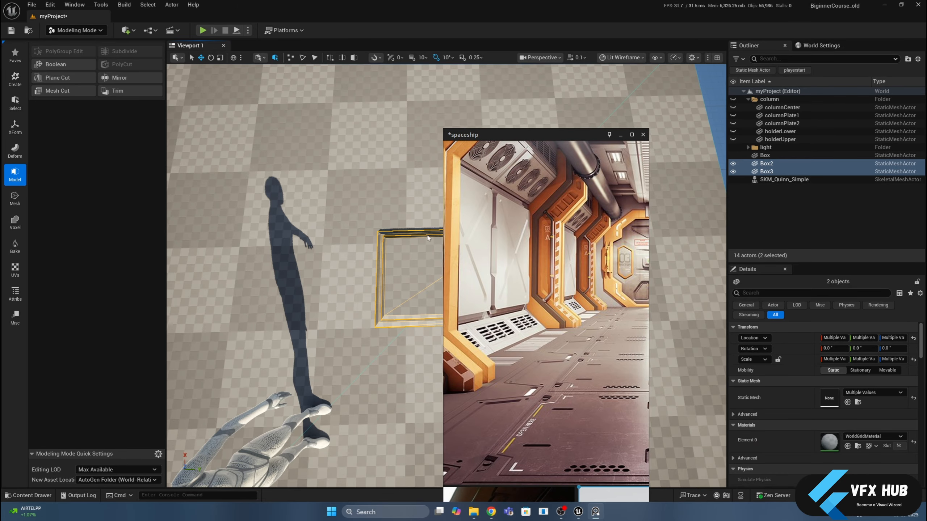
{"action": "left_click", "coordinate": [409, 259]}
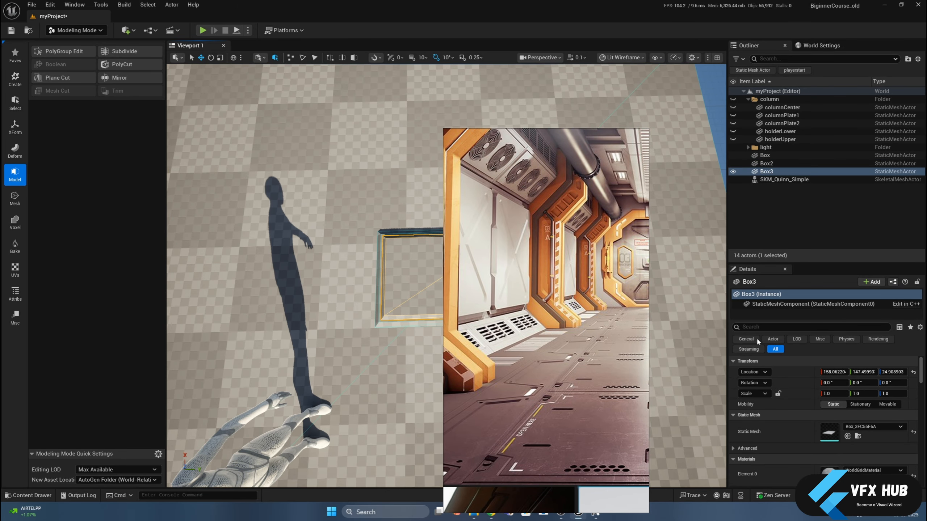
{"action": "left_click", "coordinate": [835, 373]}
{"action": "type", "text": "0"}
{"action": "key", "text": "Tab"}
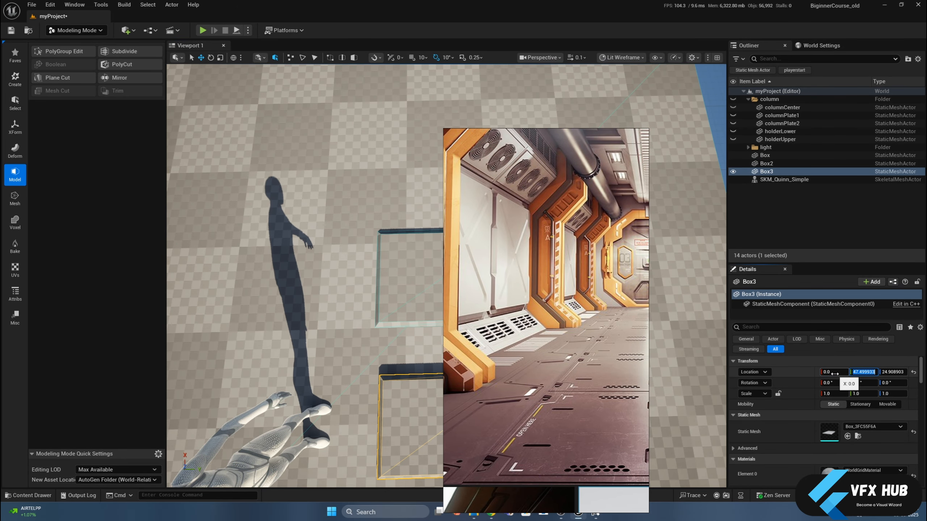
{"action": "type", "text": "0"}
{"action": "key", "text": "Return"}
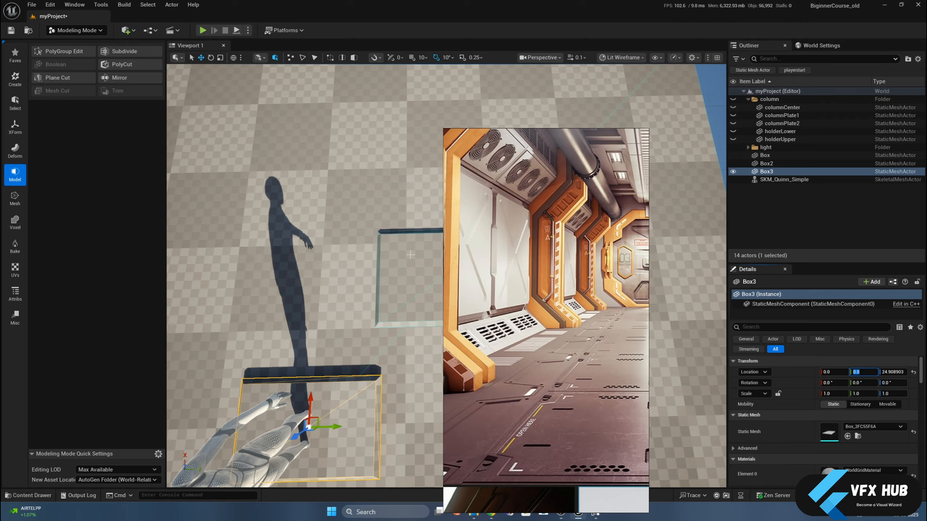
- Set the lower slab's location to X 0 and Y 0 to centre it beneath the upper slab
{"action": "left_click", "coordinate": [412, 285]}
{"action": "left_click", "coordinate": [827, 371]}
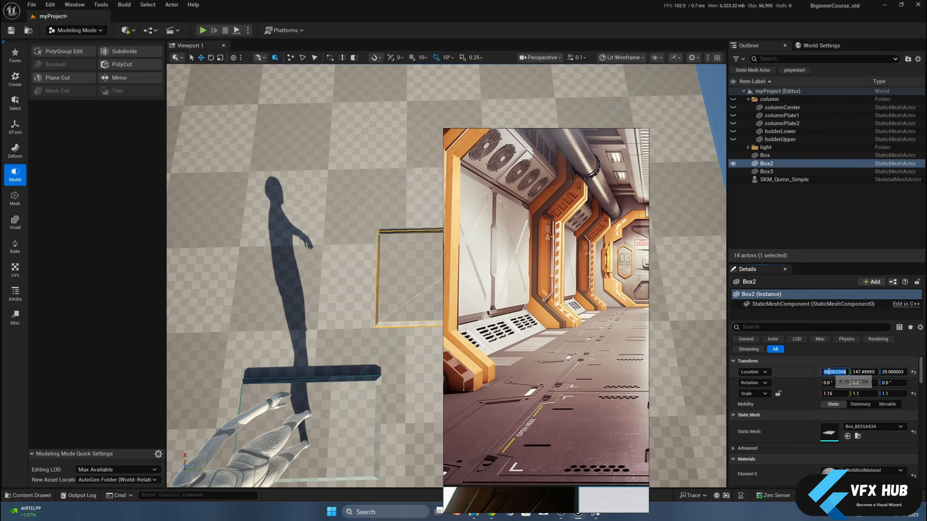
{"action": "type", "text": "0"}
{"action": "key", "text": "Tab"}
{"action": "type", "text": "0"}
{"action": "key", "text": "Return"}
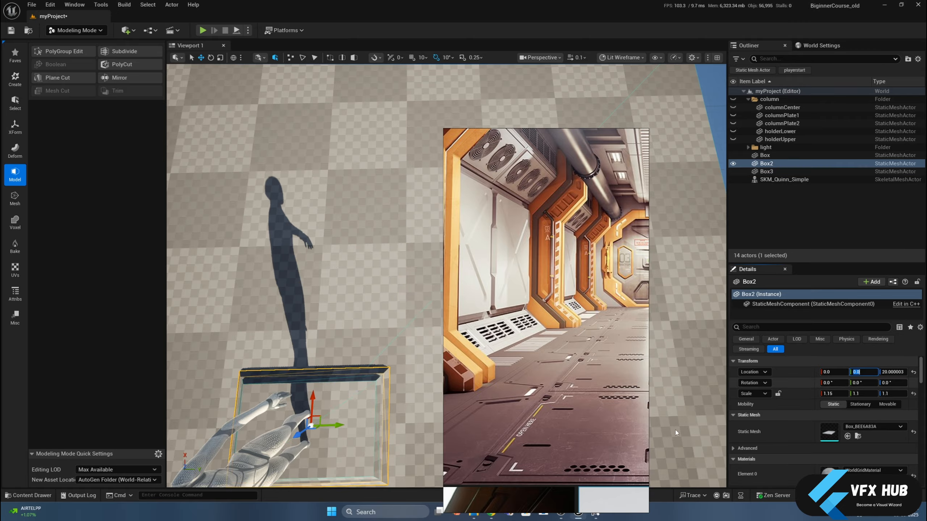
- Hide the mannequin and show the two slabs in the Top view with Wireframe shading
{"action": "left_click", "coordinate": [256, 442]}
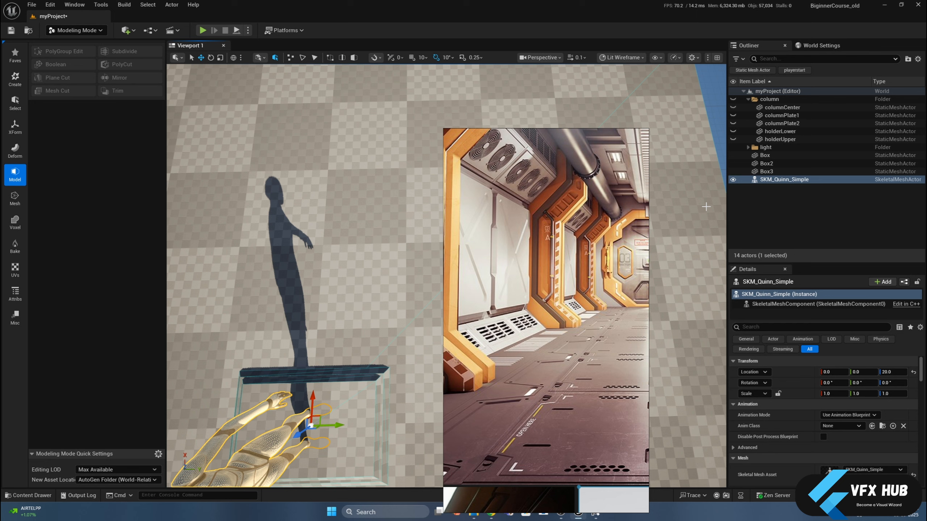
{"action": "left_click", "coordinate": [733, 179]}
{"action": "left_click", "coordinate": [620, 57]}
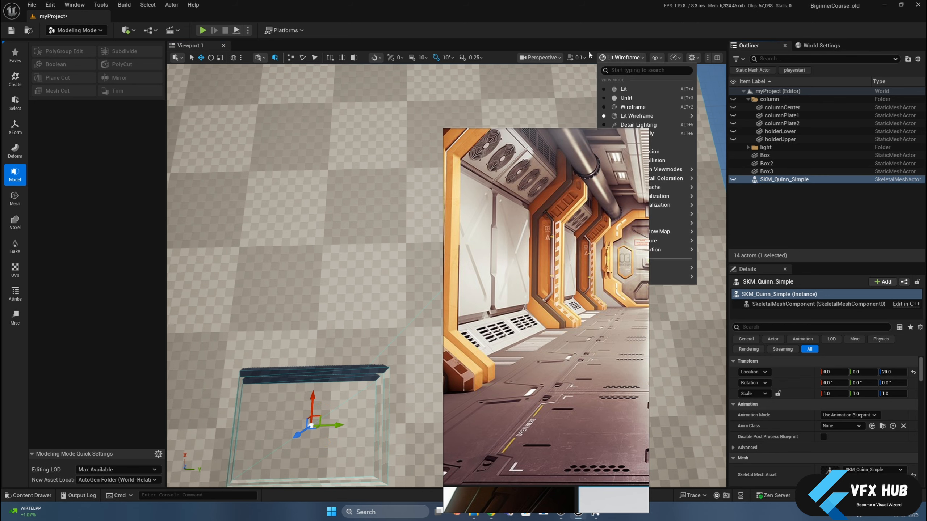
{"action": "left_click", "coordinate": [540, 58]}
{"action": "left_click", "coordinate": [549, 108]}
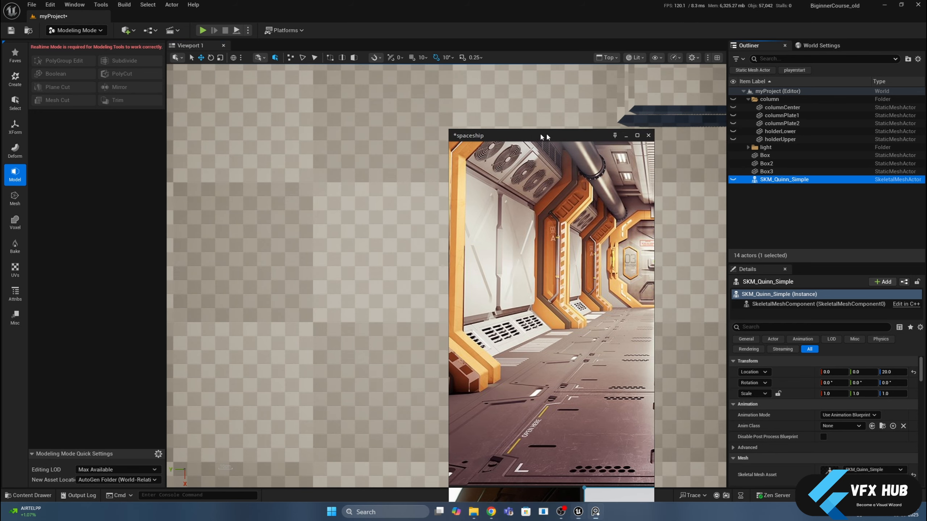
{"action": "left_click_drag", "start_coordinate": [546, 133], "coordinate": [677, 132]}
{"action": "key", "text": "ctrl+r"}
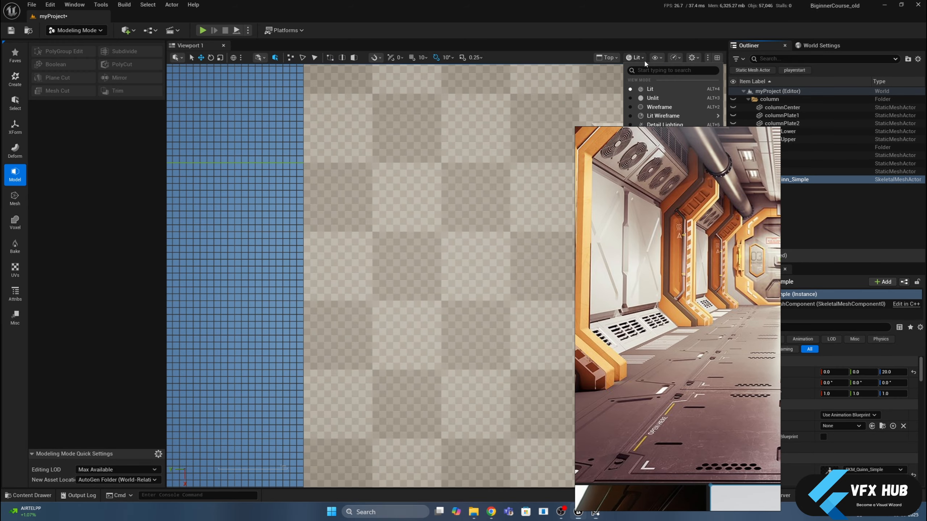
{"action": "scroll", "coordinate": [595, 114], "scroll_direction": "down", "scroll_amount": 6}
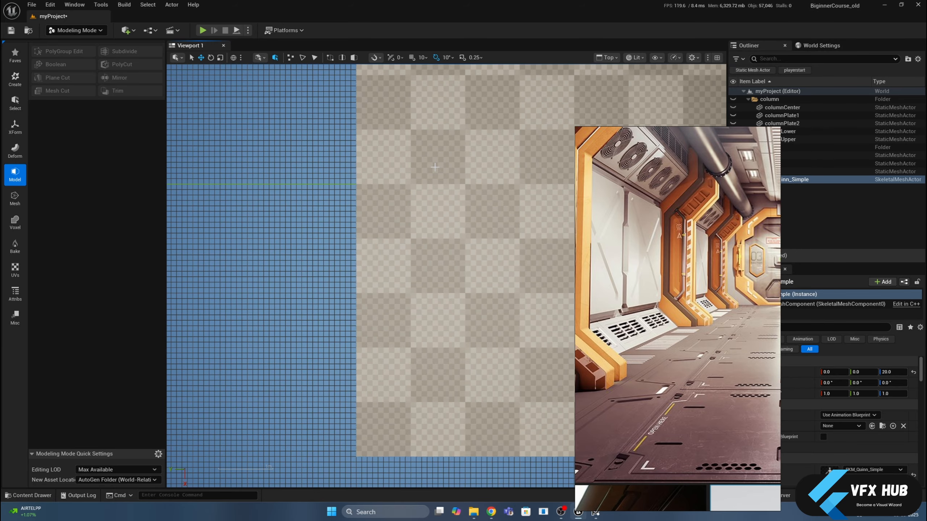
{"action": "left_click", "coordinate": [635, 57]}
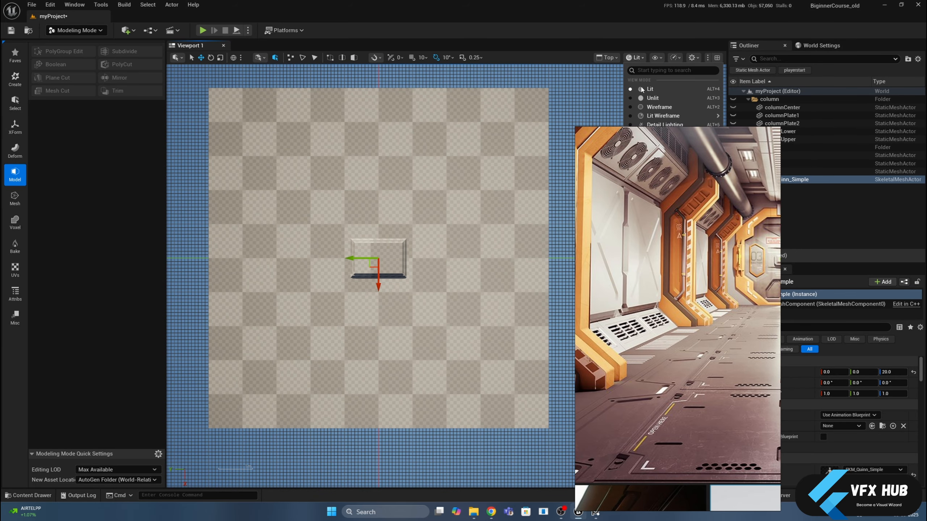
{"action": "left_click", "coordinate": [642, 106]}
{"action": "scroll", "coordinate": [392, 245], "scroll_direction": "up", "scroll_amount": 10}
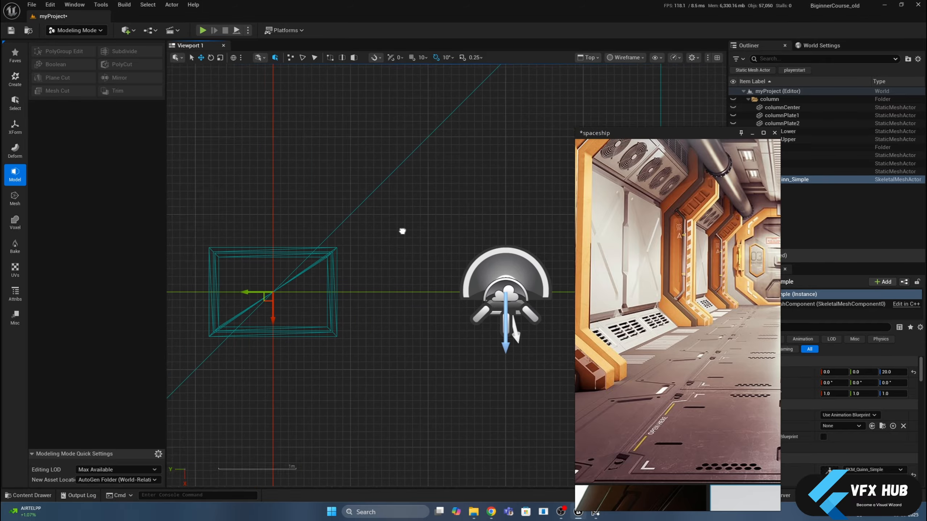
{"action": "right_click_drag", "start_coordinate": [414, 197], "coordinate": [546, 242]}
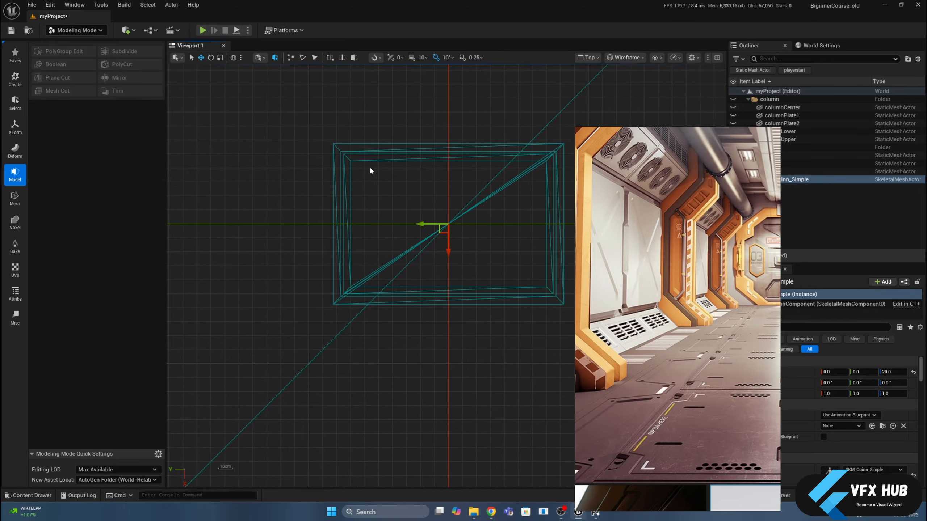
- Insert edges on the upper slab's top face from one free corner through the centre to the opposite corner, completing the second diagonal
{"action": "left_click", "coordinate": [357, 161]}
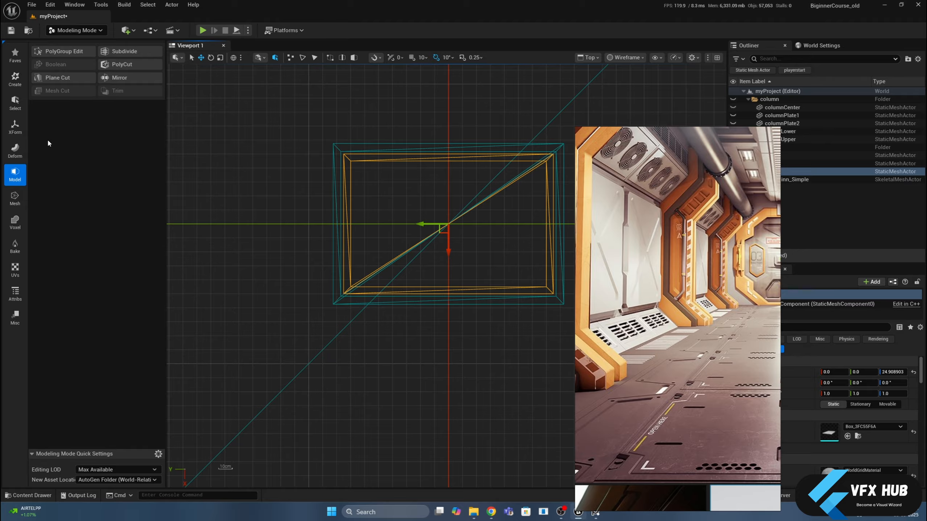
{"action": "left_click", "coordinate": [62, 51]}
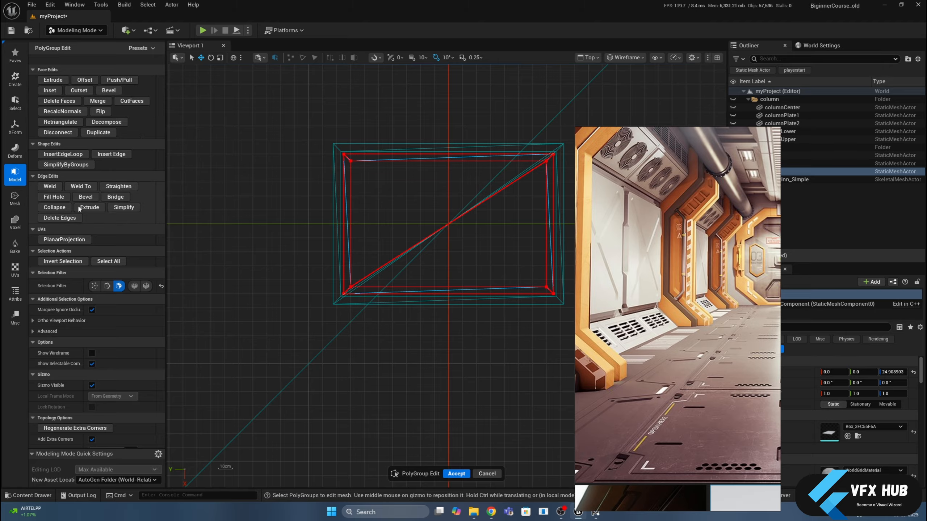
{"action": "left_click", "coordinate": [105, 154]}
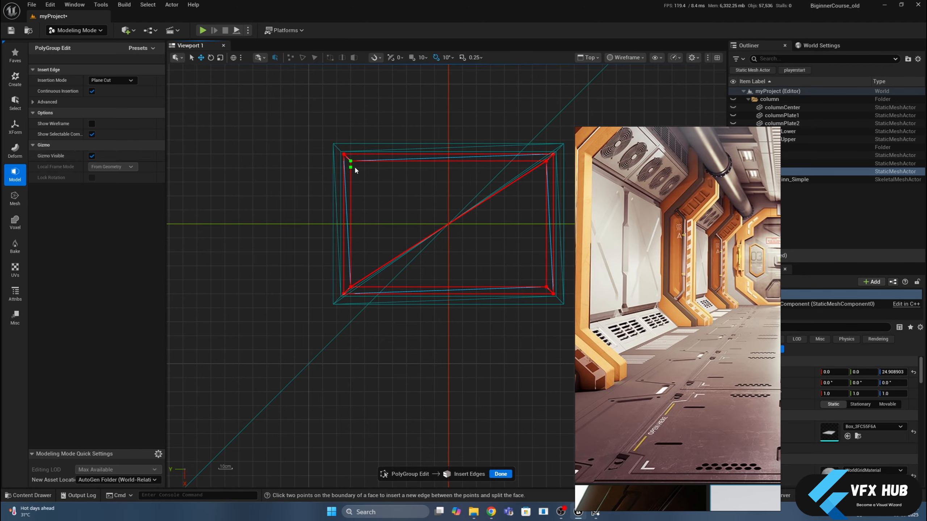
{"action": "left_click", "coordinate": [355, 170]}
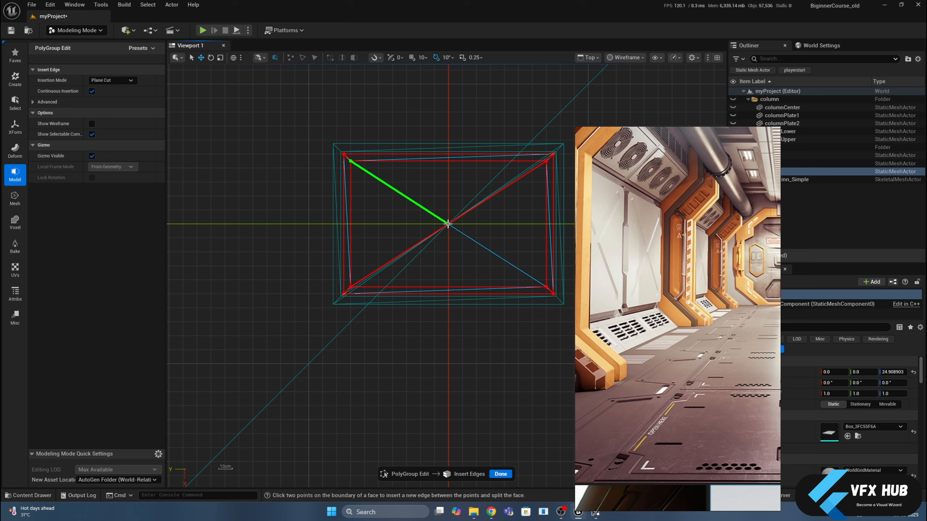
{"action": "left_click", "coordinate": [449, 224]}
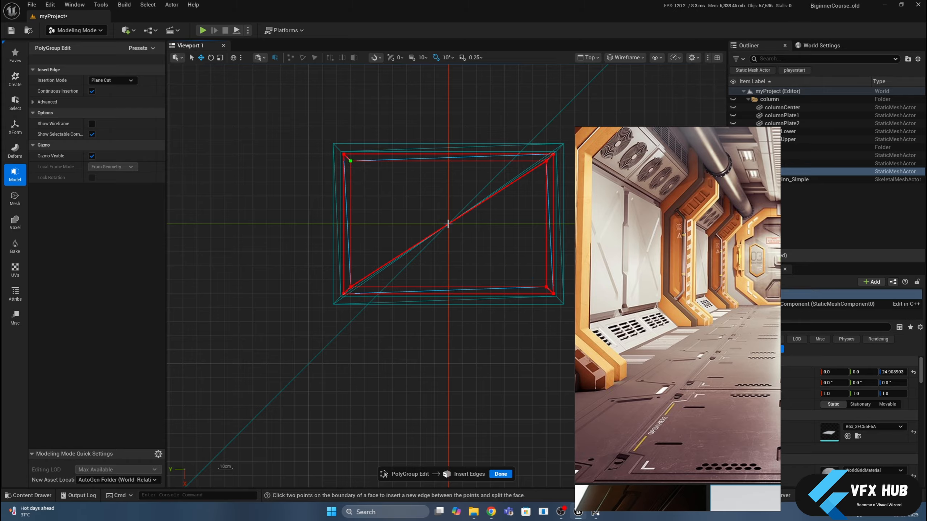
{"action": "left_click", "coordinate": [545, 285]}
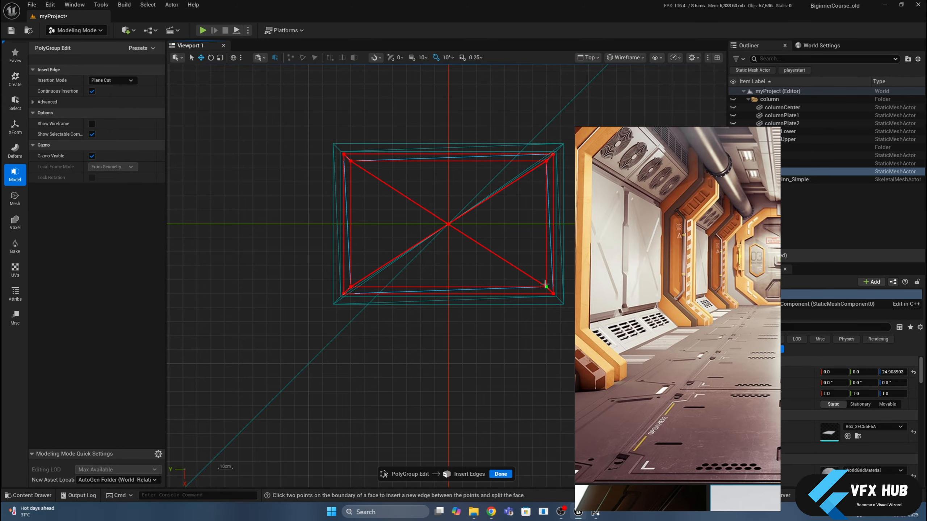
{"action": "left_click", "coordinate": [500, 474]}
- Return the viewport to Perspective, frame the slabs and set the reference board aside to compare the crossed top face with the wall panel
{"action": "left_click", "coordinate": [588, 57]}
{"action": "left_click", "coordinate": [616, 90]}
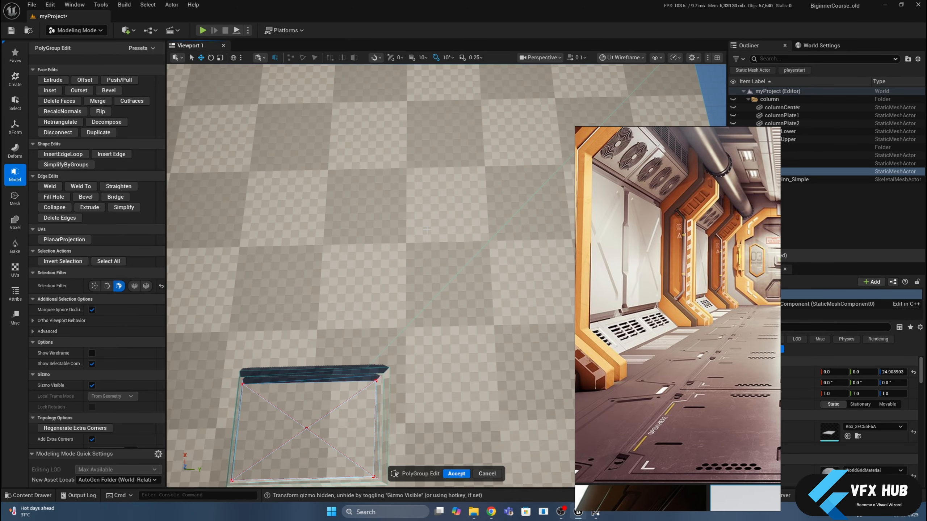
{"action": "left_click", "coordinate": [358, 416]}
{"action": "key", "text": "f"}
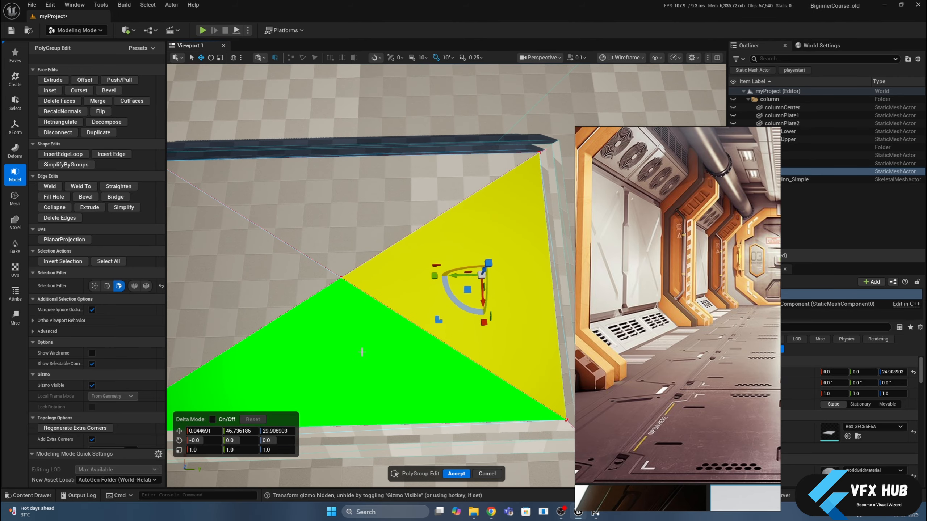
{"action": "left_click_drag", "start_coordinate": [671, 128], "coordinate": [813, 90]}
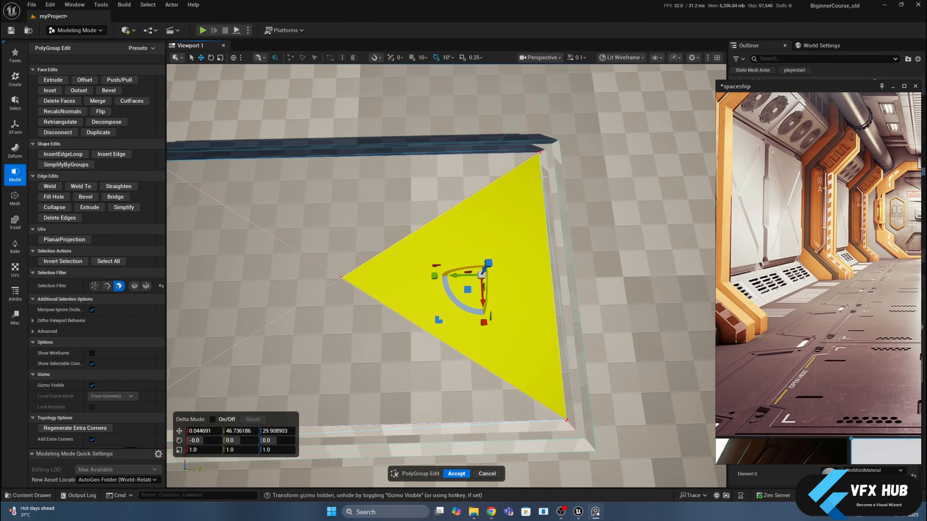
{"action": "scroll", "coordinate": [447, 275], "scroll_direction": "down", "scroll_amount": 5}
{"action": "middle_click_drag", "start_coordinate": [446, 276], "coordinate": [516, 271]}
{"action": "mouse_move", "coordinate": [509, 198]}
{"action": "right_mouse_down"}
{"action": "mouse_move", "coordinate": [491, 199]}
{"action": "mouse_move", "coordinate": [514, 182]}
{"action": "right_mouse_up"}
{"action": "left_click", "coordinate": [509, 199]}
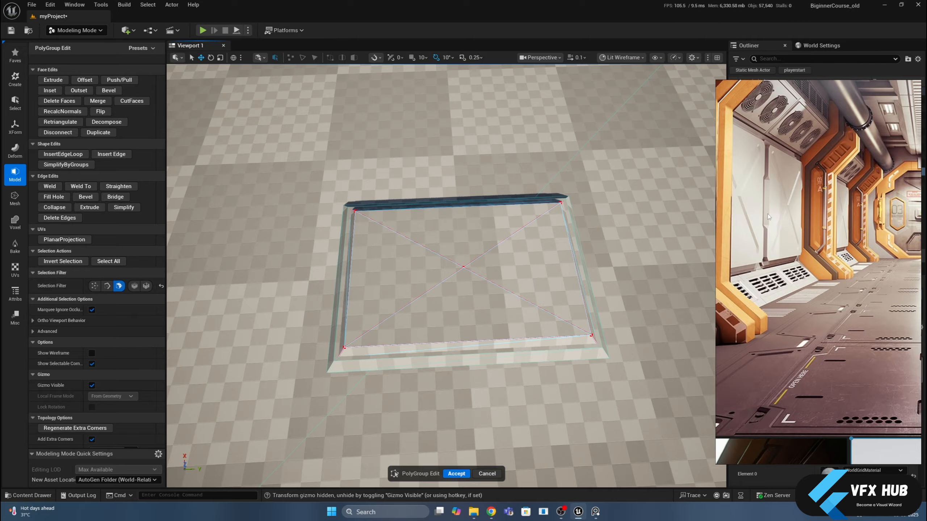
- Bevel the four diagonal edges on the upper slab's top face with a distance of 3, forming an X of strips
{"action": "left_click", "coordinate": [107, 287]}
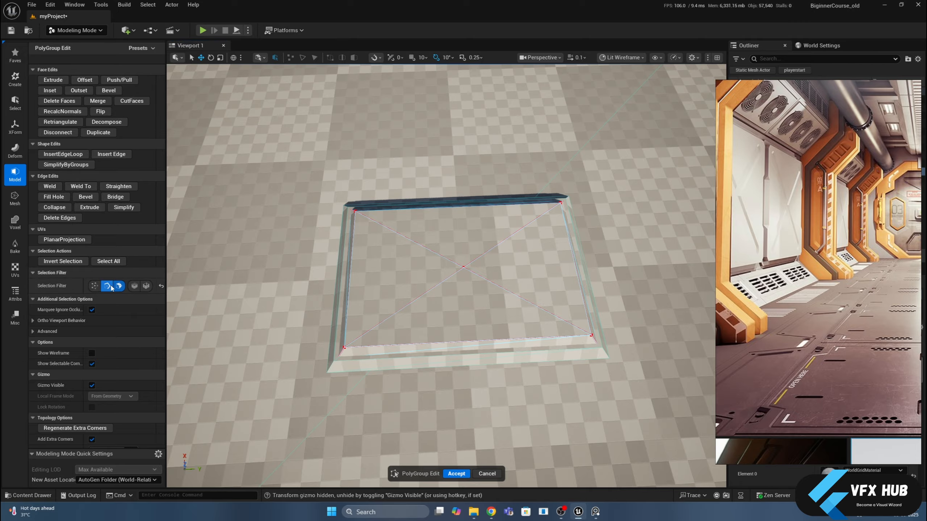
{"action": "left_click", "coordinate": [134, 287]}
{"action": "left_click", "coordinate": [120, 287]}
{"action": "left_click", "coordinate": [134, 287]}
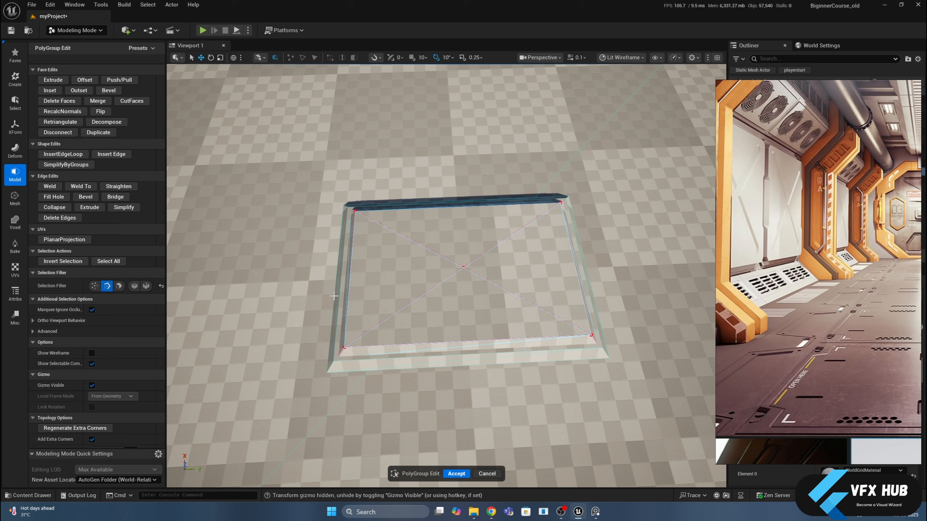
{"action": "left_click", "coordinate": [403, 302]}
{"action": "left_click", "coordinate": [421, 248], "text": "shift"}
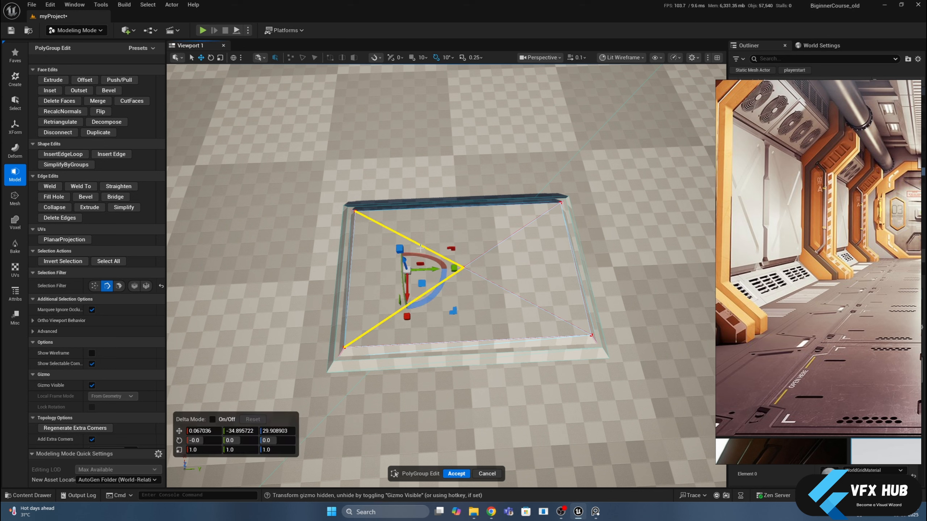
{"action": "left_click", "coordinate": [486, 248], "text": "shift"}
{"action": "left_click", "coordinate": [488, 276], "text": "shift"}
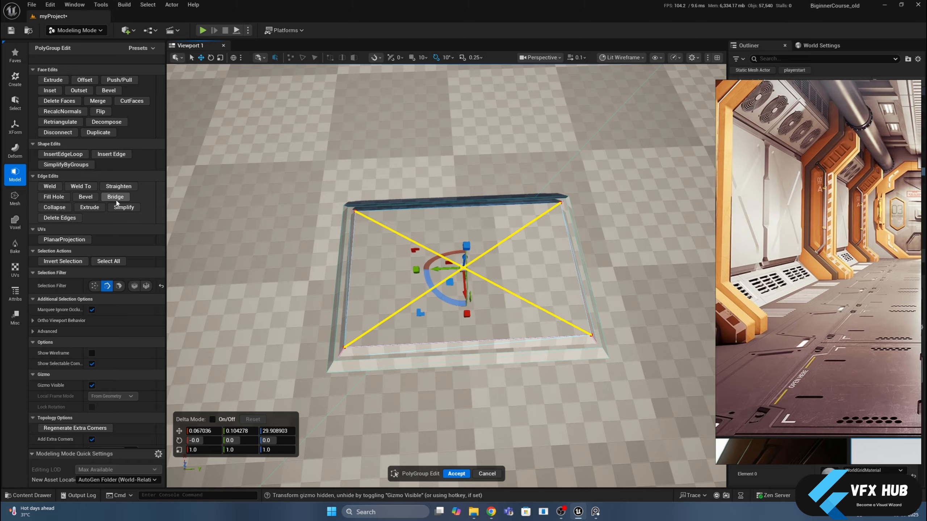
{"action": "left_click", "coordinate": [85, 197]}
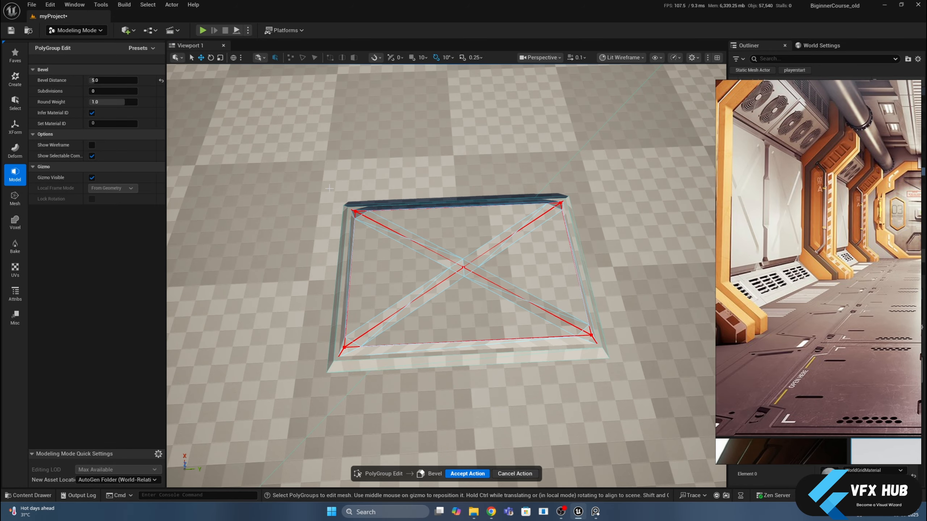
{"action": "key", "text": "w"}
{"action": "right_click_drag", "start_coordinate": [398, 241], "coordinate": [398, 241]}
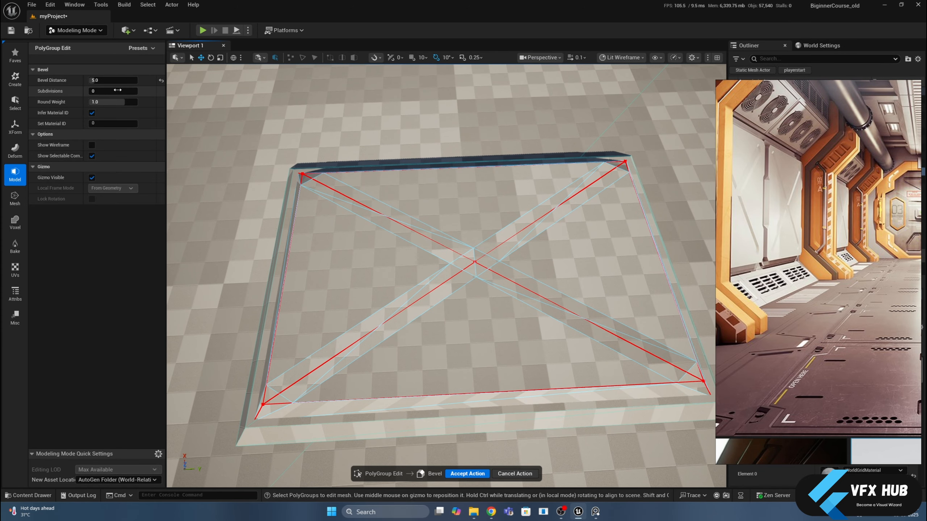
{"action": "left_click", "coordinate": [103, 81]}
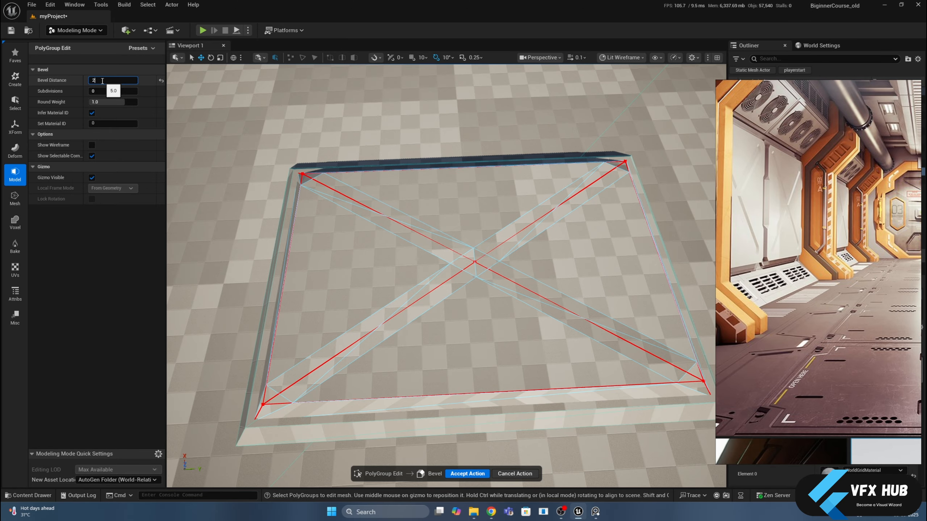
{"action": "key", "text": "Return"}
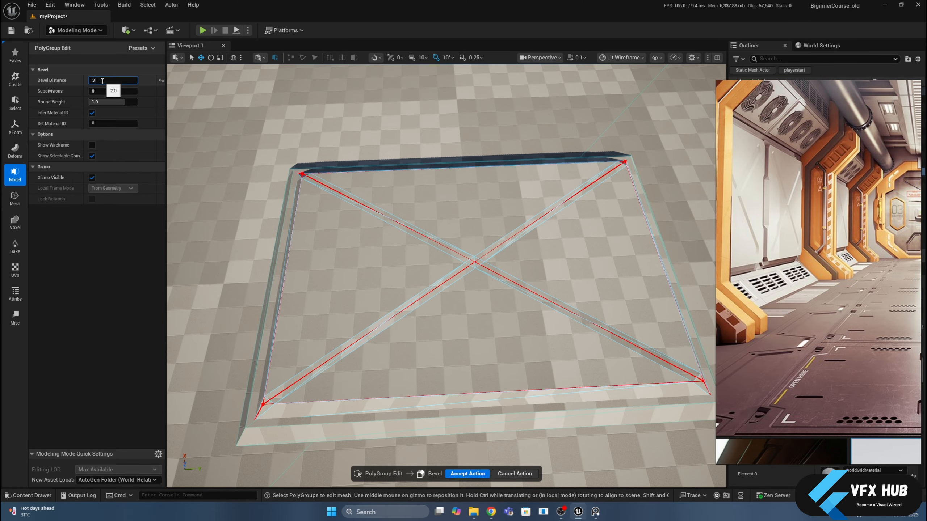
{"action": "key", "text": "Return"}
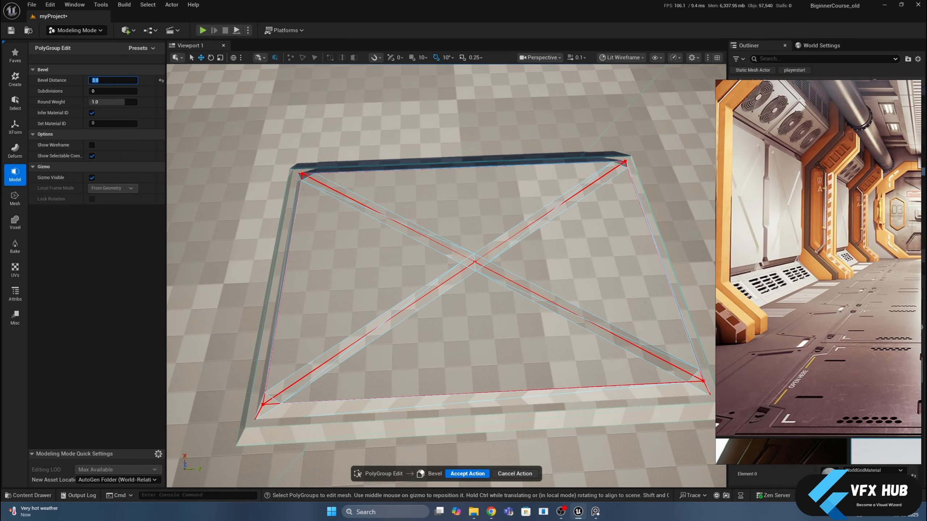
{"action": "left_click_drag", "start_coordinate": [446, 274], "coordinate": [425, 272], "text": "alt"}
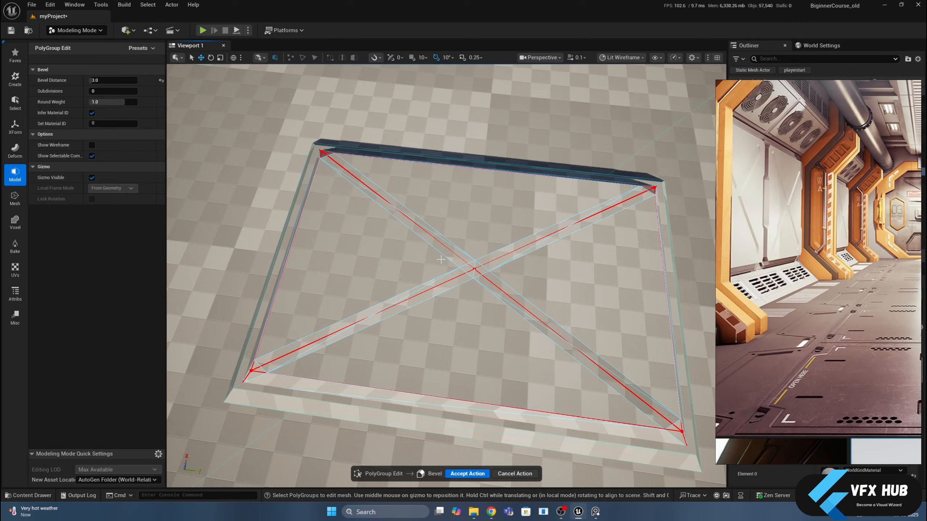
{"action": "left_click", "coordinate": [458, 474]}
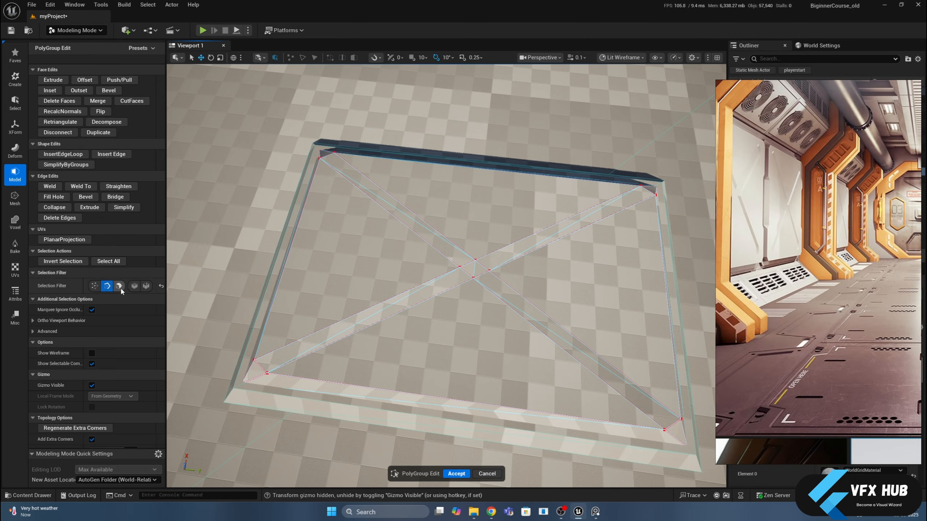
- Extrude the X-shaped strip faces and their centre face down into the upper slab to about Z 28.2, forming a crossed groove
{"action": "left_click", "coordinate": [119, 286]}
{"action": "left_click", "coordinate": [303, 346]}
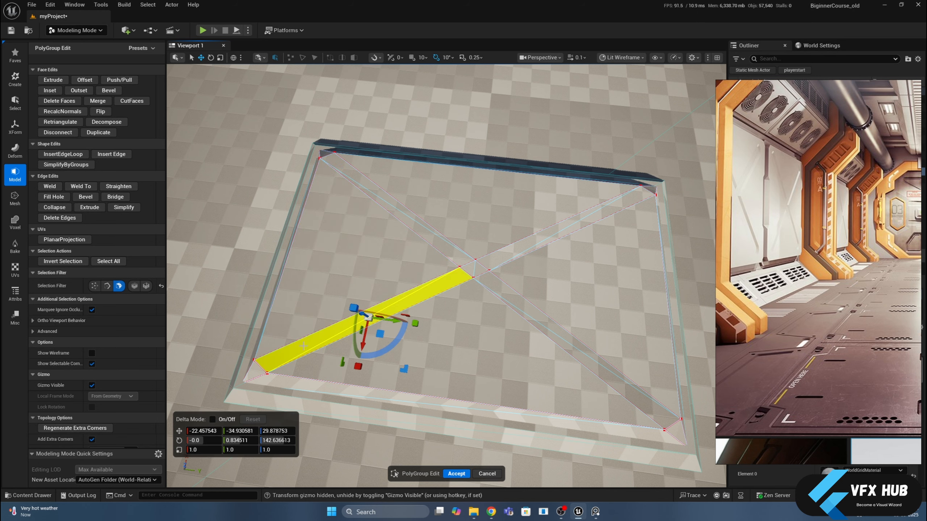
{"action": "left_click", "coordinate": [473, 270], "text": "shift"}
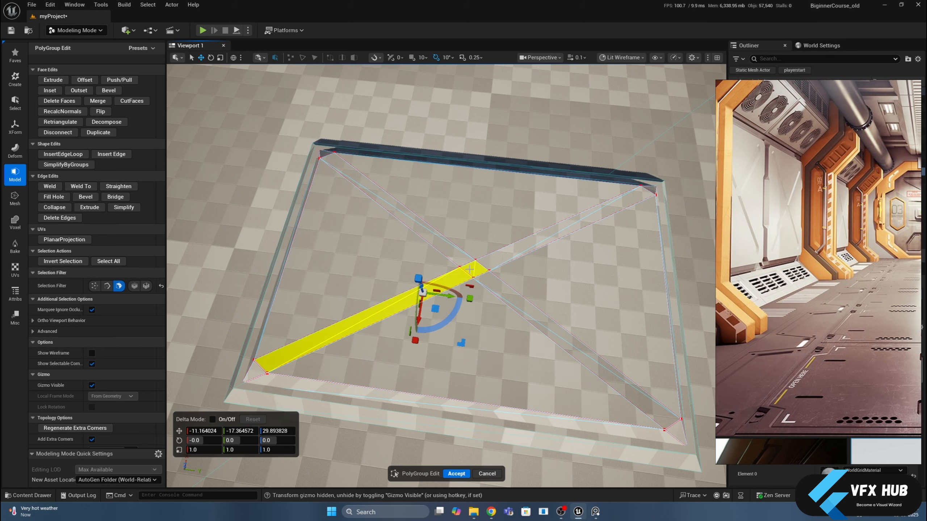
{"action": "left_click", "coordinate": [461, 258], "text": "shift"}
{"action": "left_click", "coordinate": [620, 208], "text": "shift"}
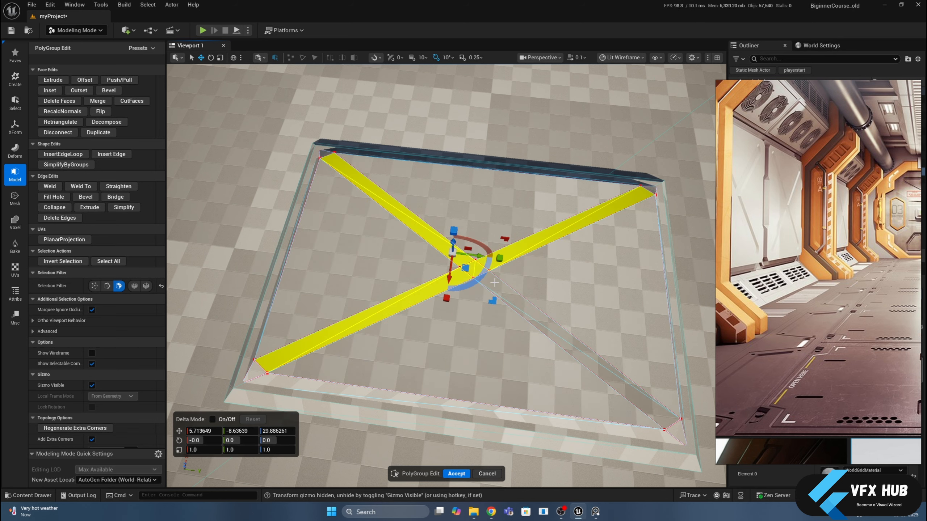
{"action": "left_click", "coordinate": [482, 286], "text": "shift"}
{"action": "left_click_drag", "start_coordinate": [313, 270], "coordinate": [199, 211], "text": "alt"}
{"action": "left_click", "coordinate": [53, 79]}
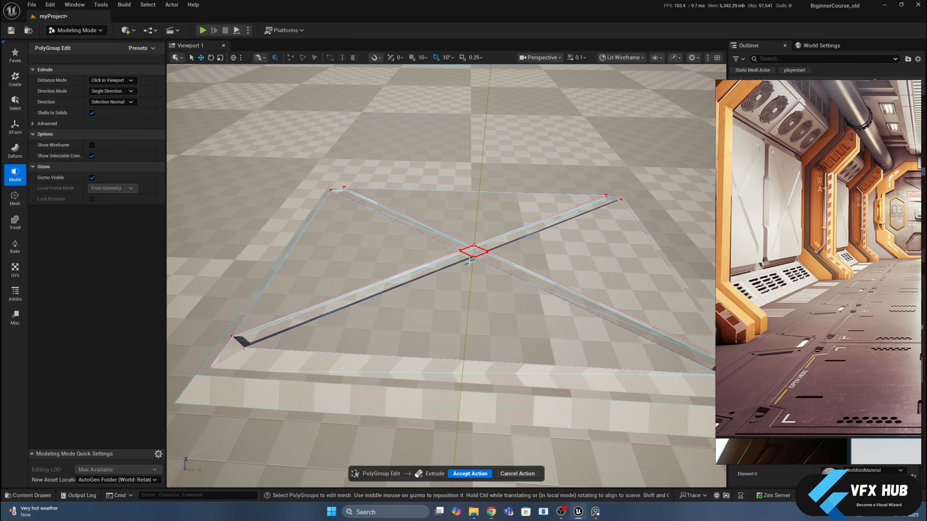
{"action": "left_click", "coordinate": [471, 263]}
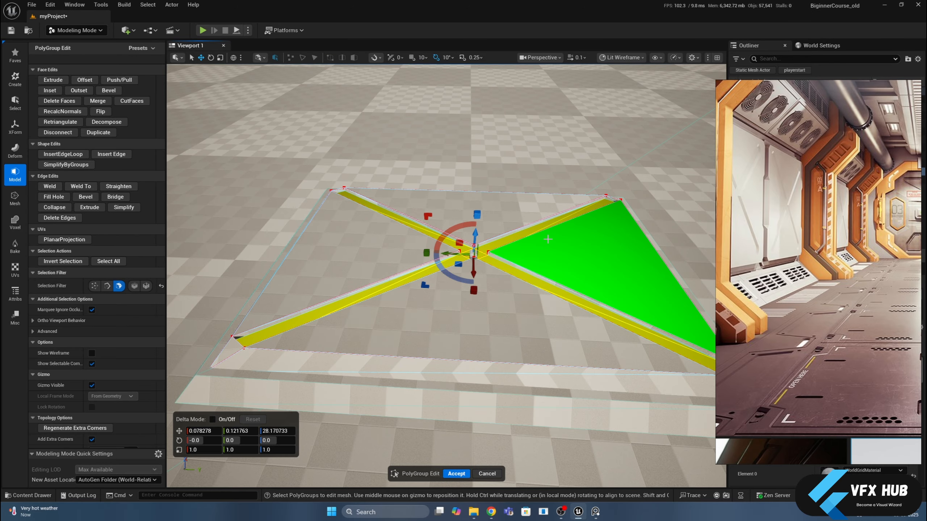
- Bevel the eight long upper edges along the arms of the X-shaped groove with a distance of 1.5
{"action": "left_click_drag", "start_coordinate": [548, 238], "coordinate": [598, 184], "text": "alt"}
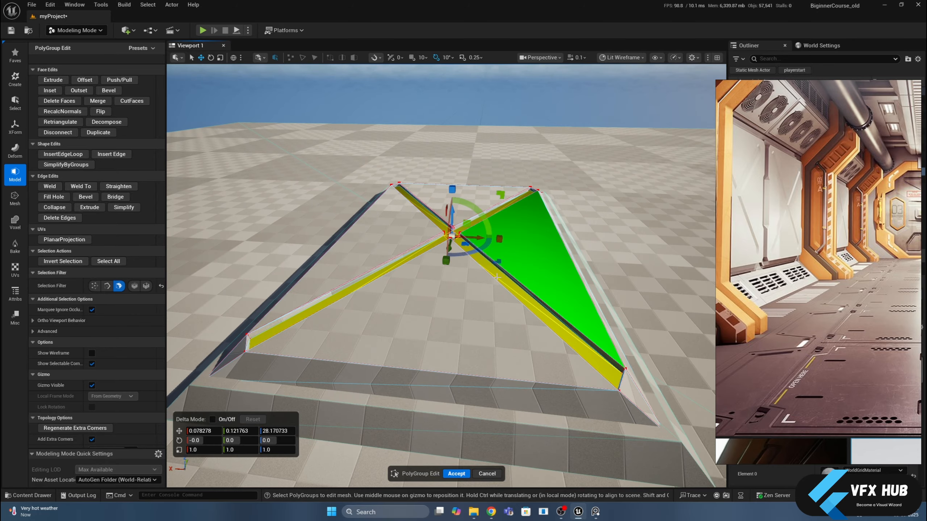
{"action": "scroll", "coordinate": [433, 272], "scroll_direction": "up", "scroll_amount": 1}
{"action": "scroll", "coordinate": [413, 255], "scroll_direction": "up", "scroll_amount": 4}
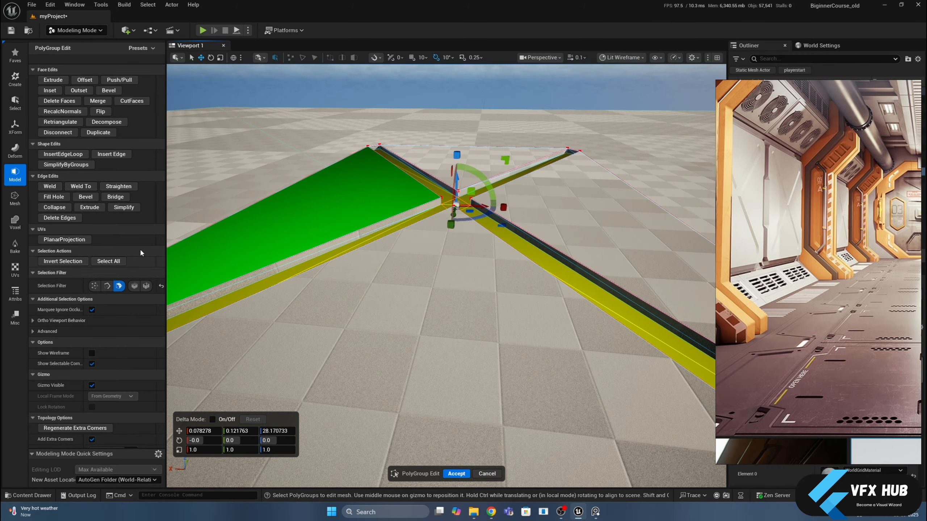
{"action": "left_click", "coordinate": [279, 138]}
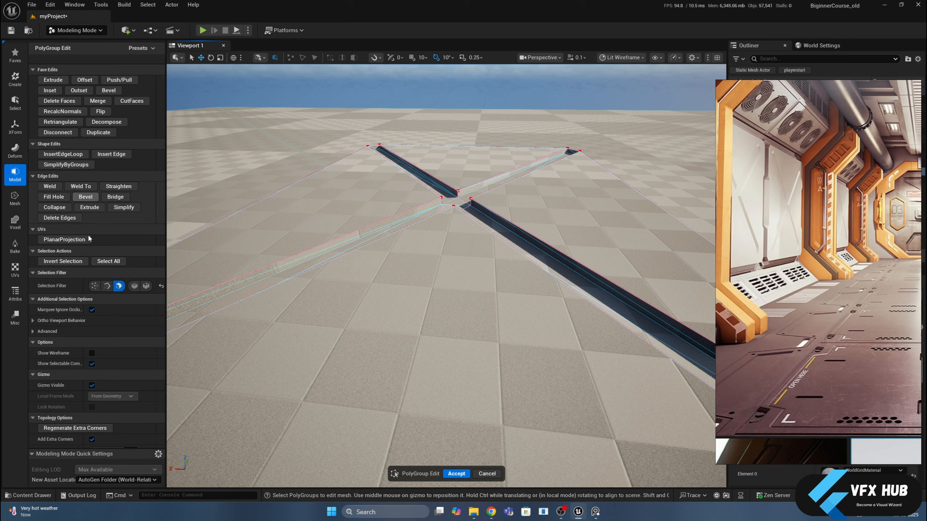
{"action": "left_click", "coordinate": [107, 286]}
{"action": "left_click", "coordinate": [107, 286]}
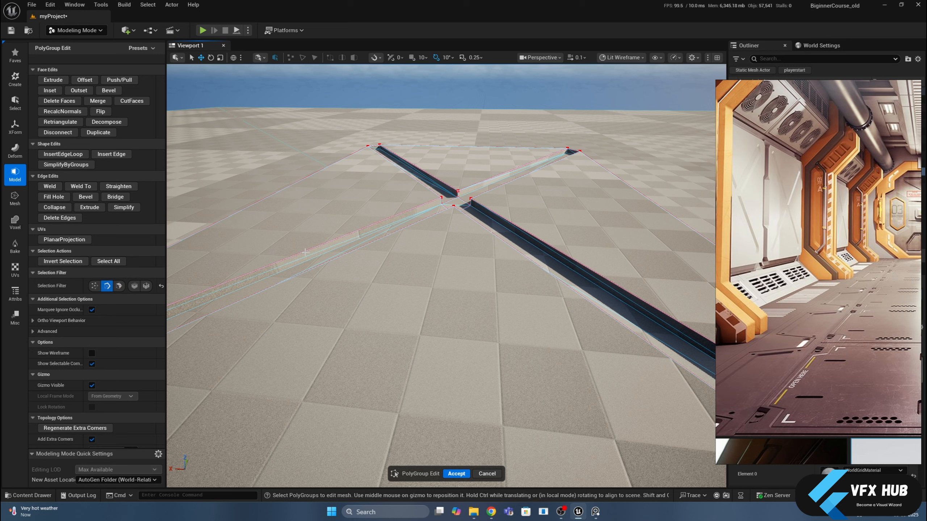
{"action": "left_click", "coordinate": [415, 204]}
{"action": "left_click", "coordinate": [420, 170], "text": "shift"}
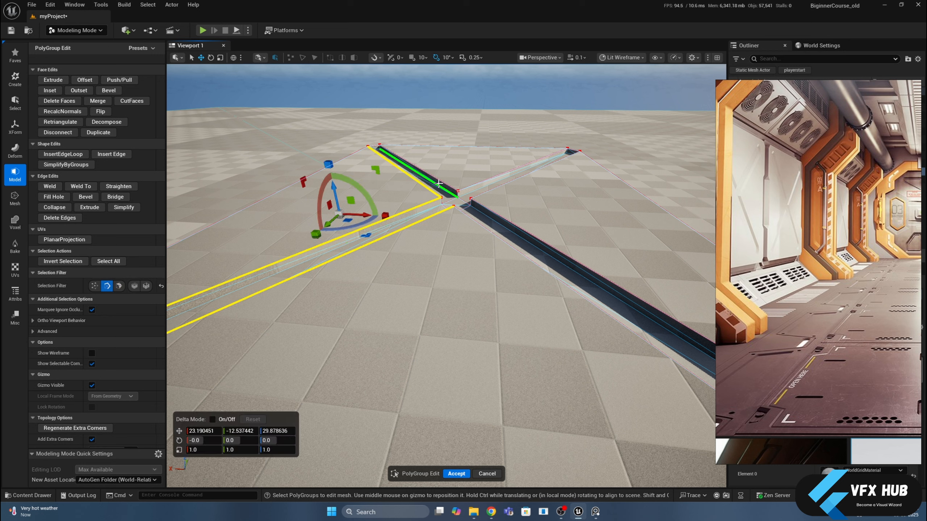
{"action": "left_click", "coordinate": [496, 176], "text": "shift"}
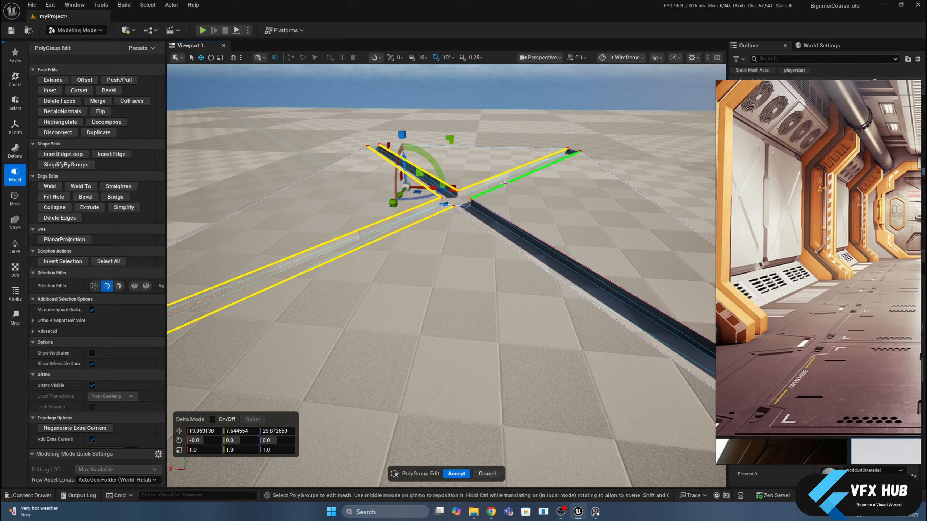
{"action": "left_click", "coordinate": [501, 186], "text": "shift"}
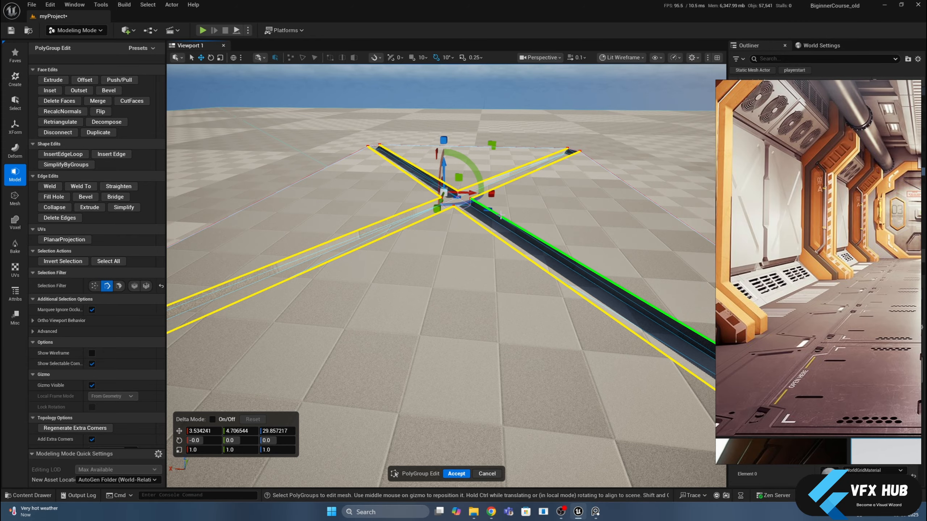
{"action": "left_click", "coordinate": [485, 227], "text": "shift"}
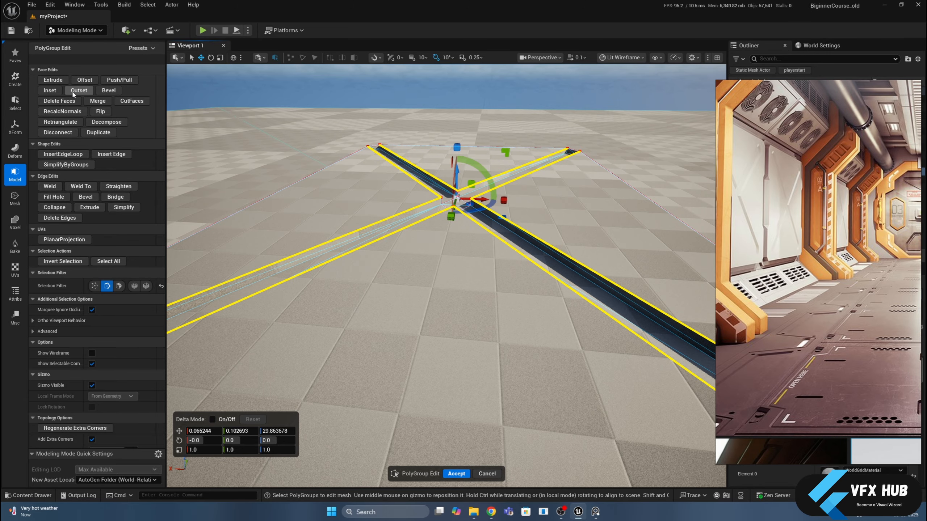
{"action": "left_click", "coordinate": [104, 90]}
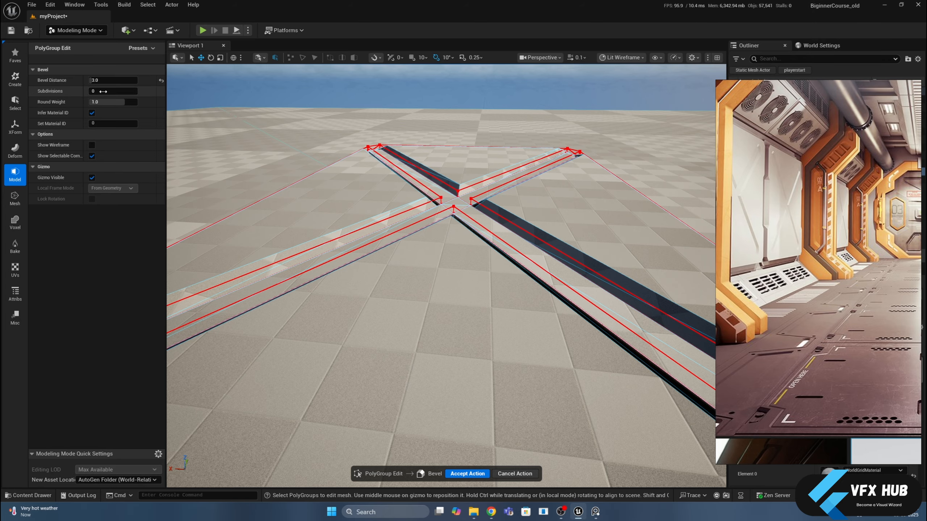
{"action": "left_click", "coordinate": [106, 81]}
{"action": "type", "text": "1"}
{"action": "key", "text": "Return"}
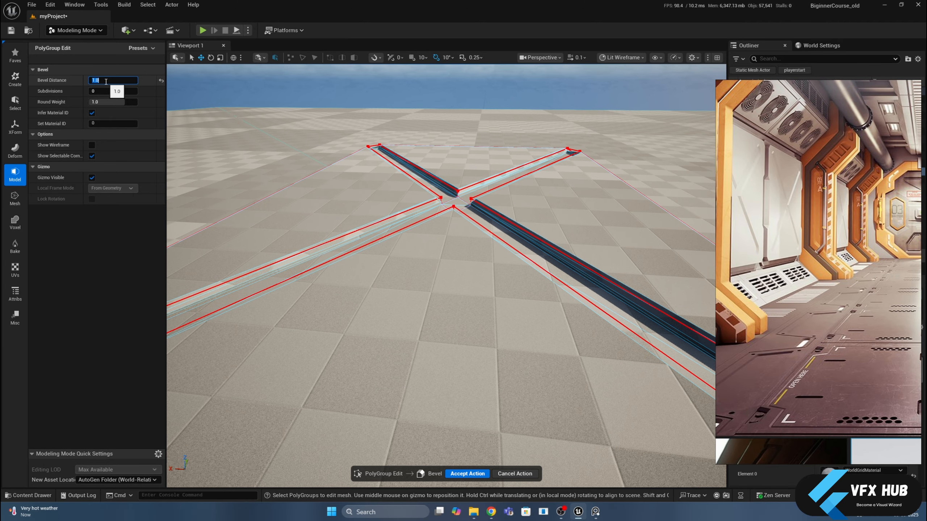
{"action": "type", "text": "1.5"}
{"action": "key", "text": "Return"}
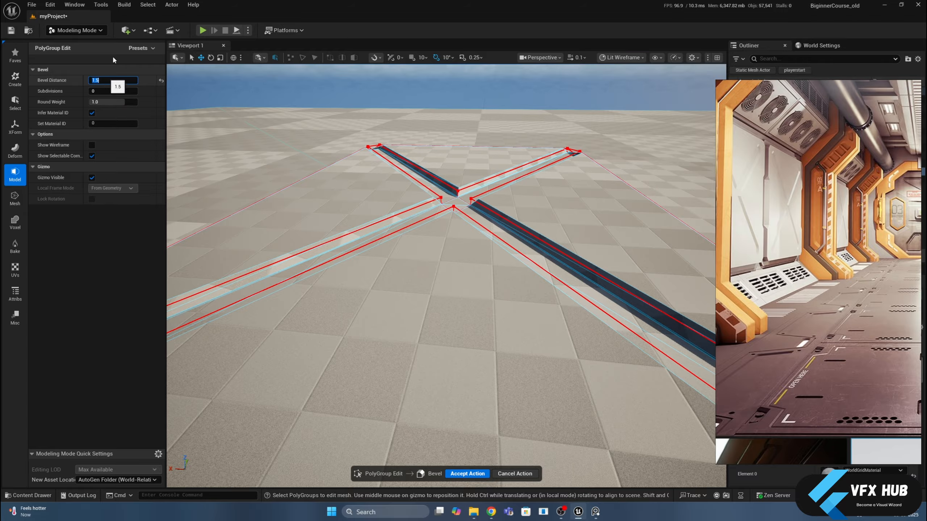
- Try the groove bevel with 3 and 4 subdivisions, and reset the subdivisions to the default
{"action": "left_click_drag", "start_coordinate": [414, 208], "coordinate": [491, 198], "text": "alt"}
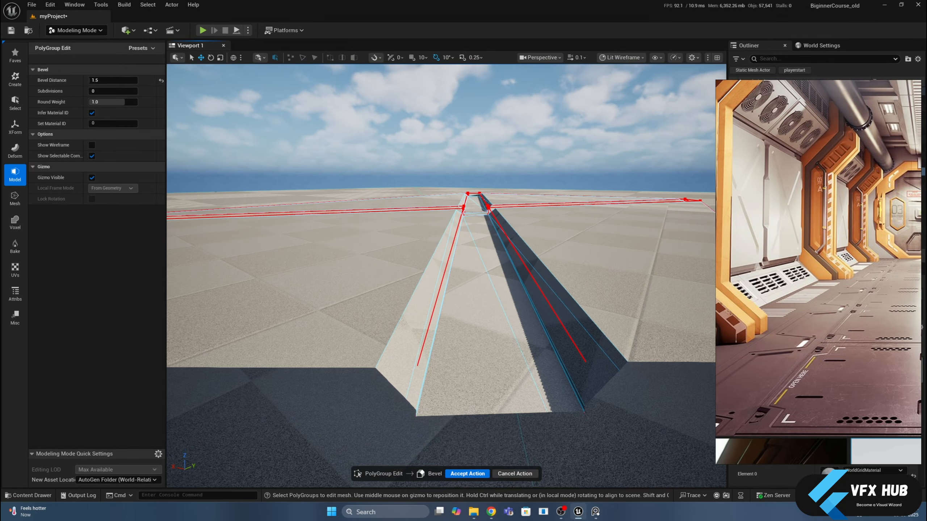
{"action": "left_click", "coordinate": [100, 92]}
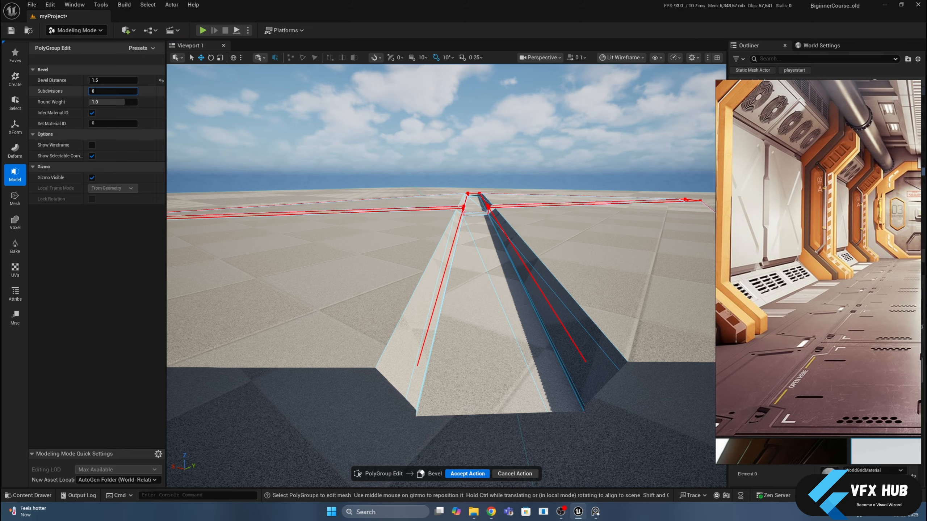
{"action": "left_click", "coordinate": [97, 90]}
{"action": "type", "text": "3"}
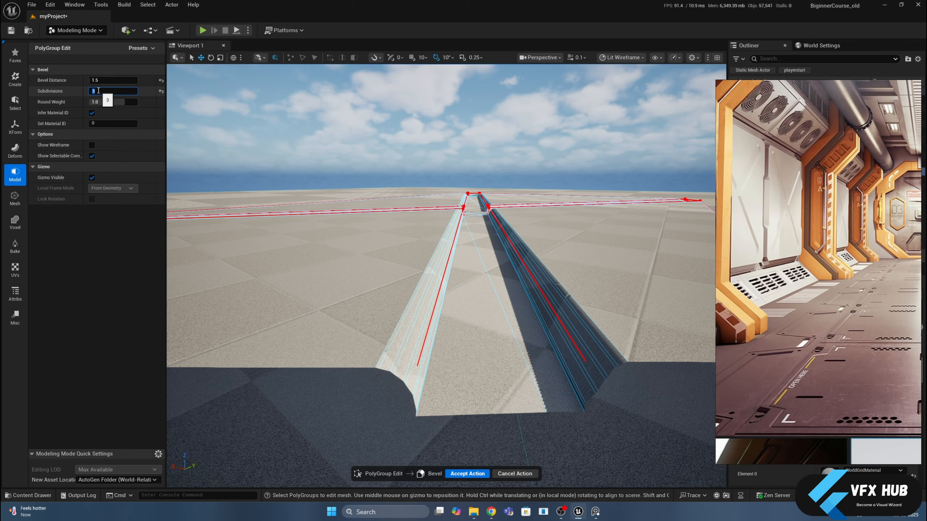
{"action": "type", "text": "4"}
{"action": "left_click_drag", "start_coordinate": [405, 160], "coordinate": [277, 170], "text": "alt"}
{"action": "left_click_drag", "start_coordinate": [365, 135], "coordinate": [390, 128], "text": "alt"}
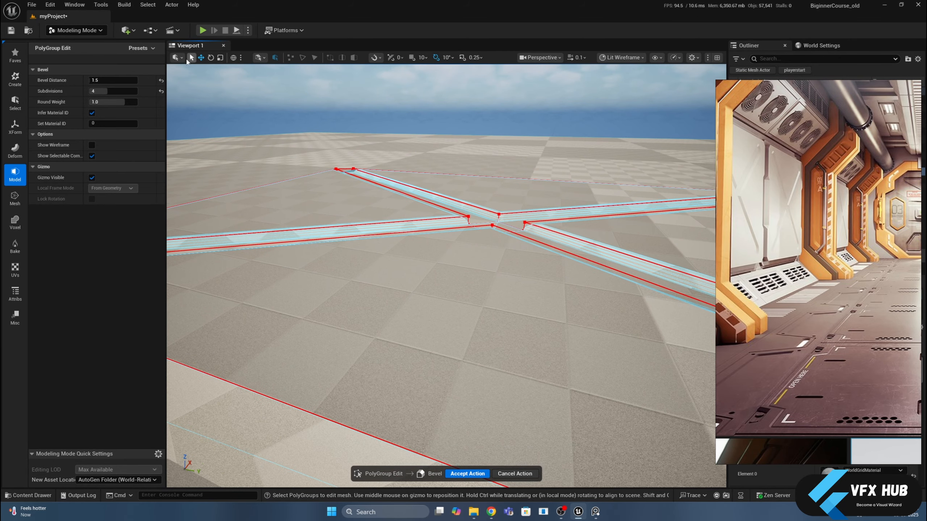
{"action": "left_click", "coordinate": [161, 91]}
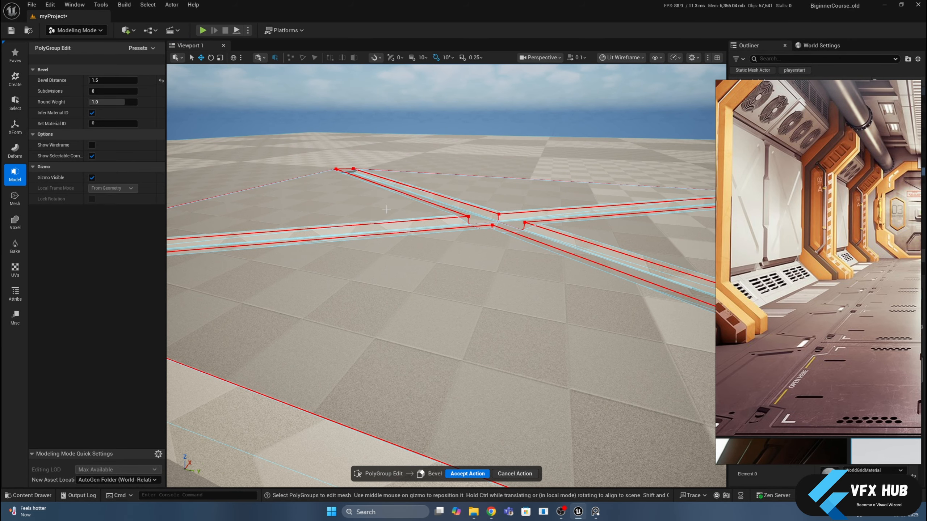
- Accept the groove edge bevel and finish the PolyGroup edit of the upper slab
{"action": "left_click", "coordinate": [468, 473]}
{"action": "scroll", "coordinate": [543, 156], "scroll_direction": "down", "scroll_amount": 6}
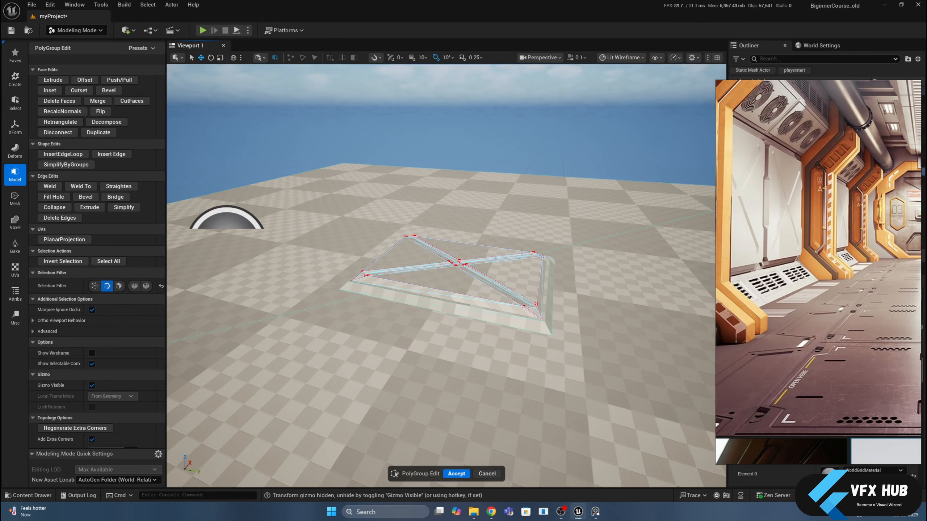
{"action": "left_click_drag", "start_coordinate": [543, 156], "coordinate": [521, 237], "text": "alt"}
{"action": "left_click", "coordinate": [462, 472]}
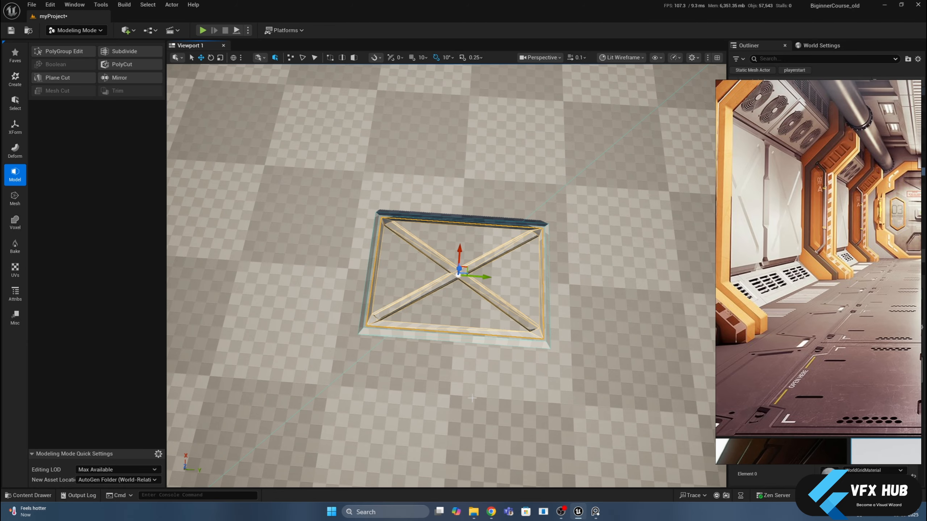
- Rename the lower base slab Box2 of the wall panel as pannelBack
{"action": "left_click", "coordinate": [518, 383]}
{"action": "left_click", "coordinate": [522, 330]}
{"action": "left_click", "coordinate": [536, 343], "text": "shift"}
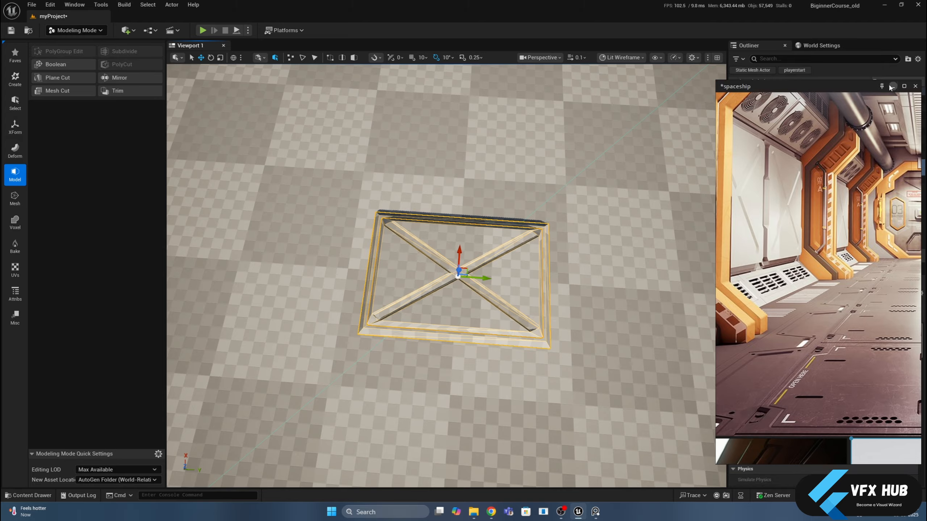
{"action": "left_click", "coordinate": [767, 164]}
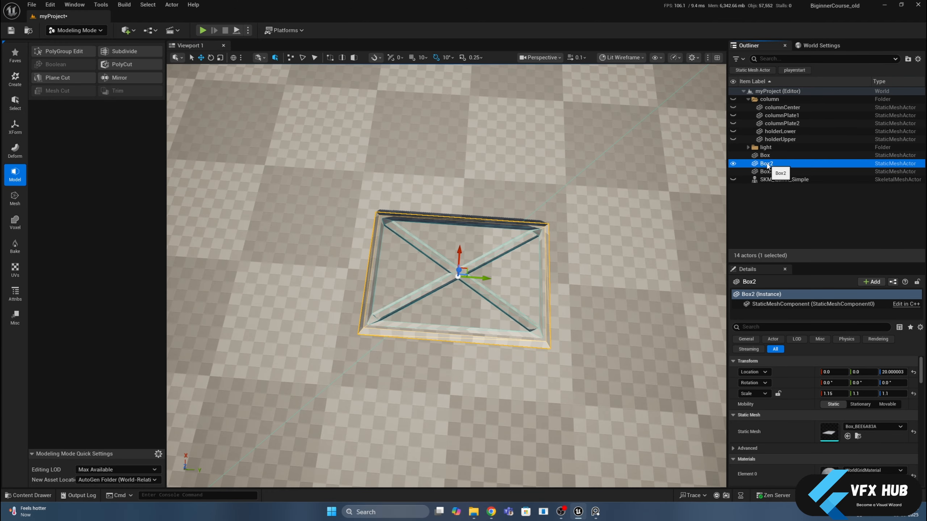
{"action": "left_click", "coordinate": [767, 164]}
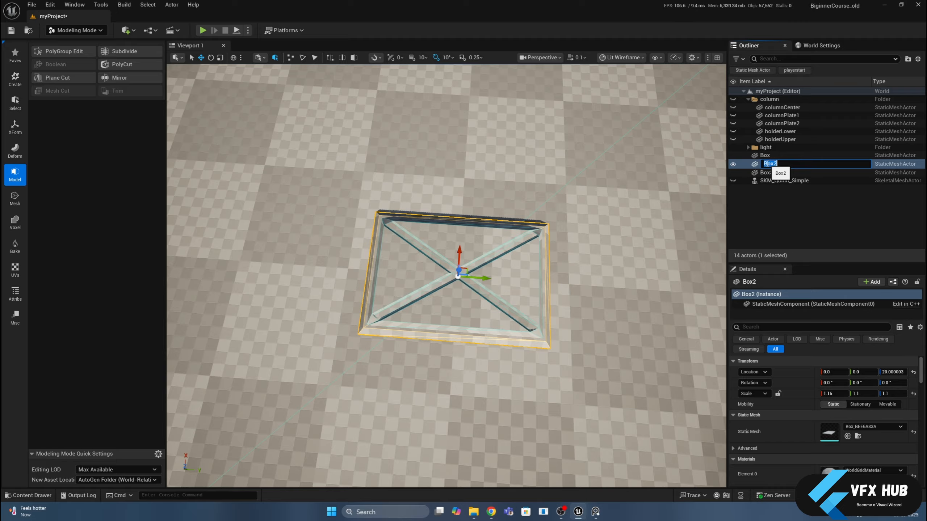
{"action": "type", "text": "pan"}
{"action": "type", "text": "nelBase"}
{"action": "key", "text": "Return"}
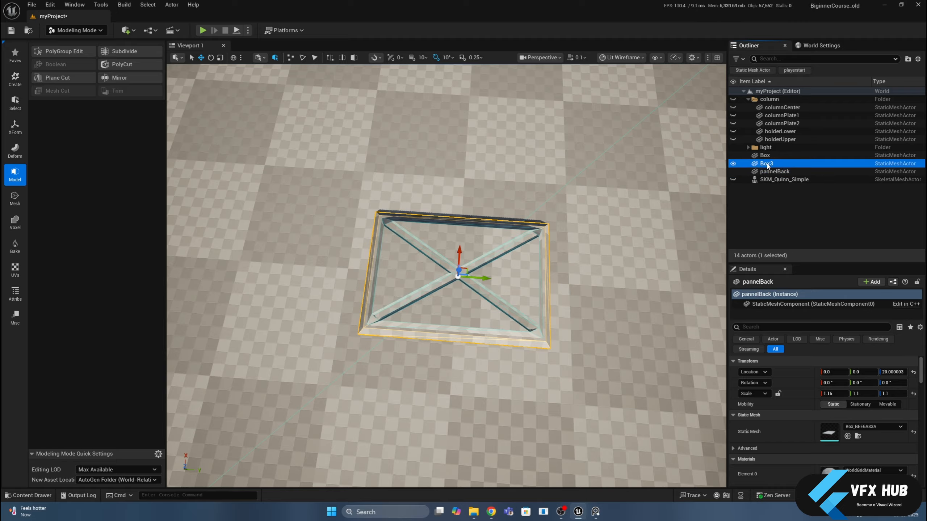
- Rename the upper slab with the X-shaped groove as panelOut
{"action": "left_click", "coordinate": [767, 165]}
{"action": "left_click", "coordinate": [767, 165]}
{"action": "type", "text": "panel"}
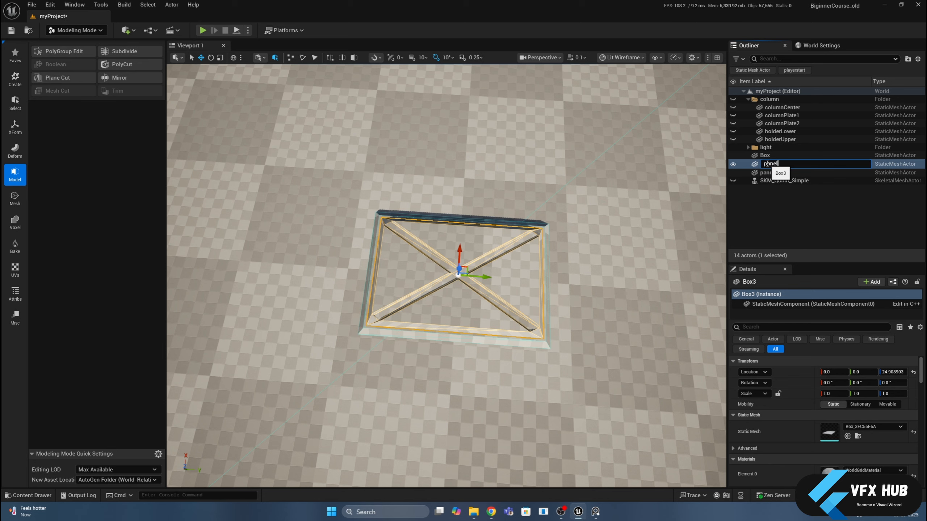
{"action": "type", "text": "kut"}
{"action": "key", "text": "Return"}
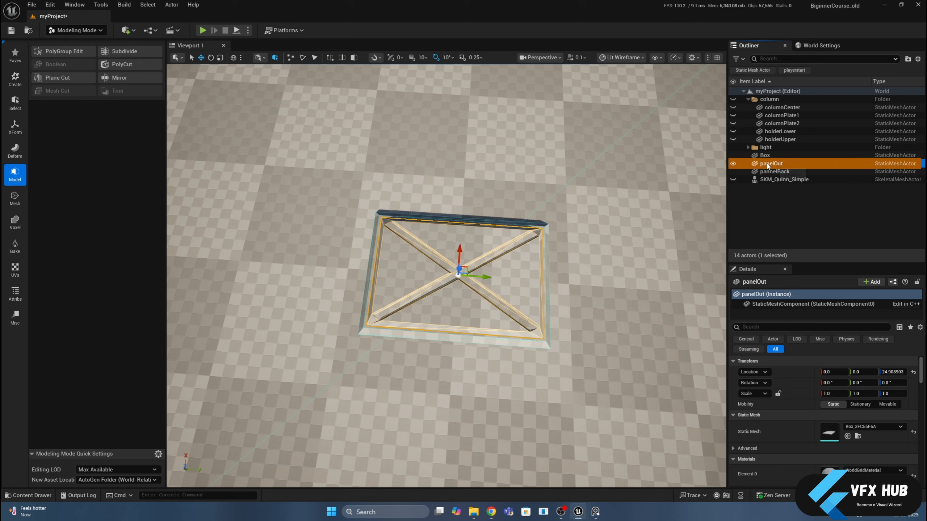
- Correct the spelling of the lower slab's name to panelBack
{"action": "key", "text": "Down"}
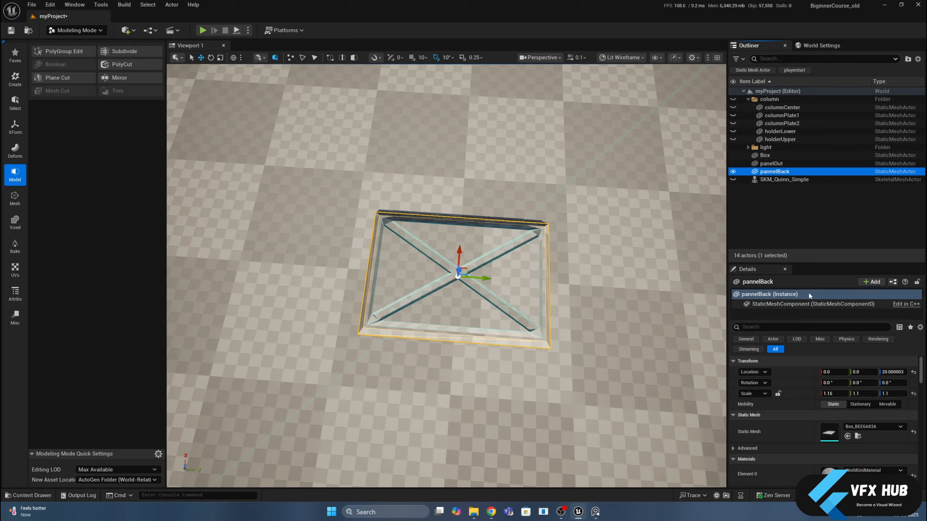
{"action": "key", "text": "F2"}
{"action": "key", "text": "Home"}
{"action": "key", "text": "Right"}
{"action": "key", "text": "Right"}
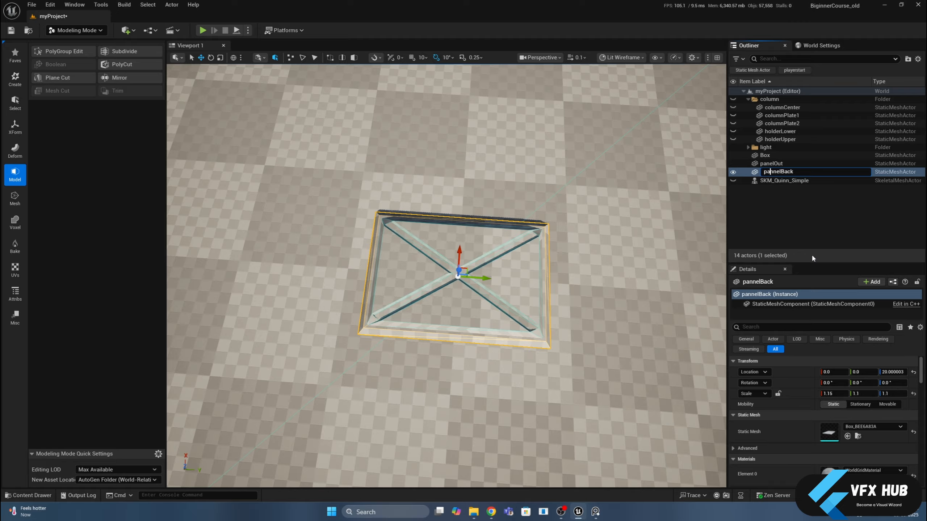
{"action": "key", "text": "Delete"}
{"action": "key", "text": "Return"}
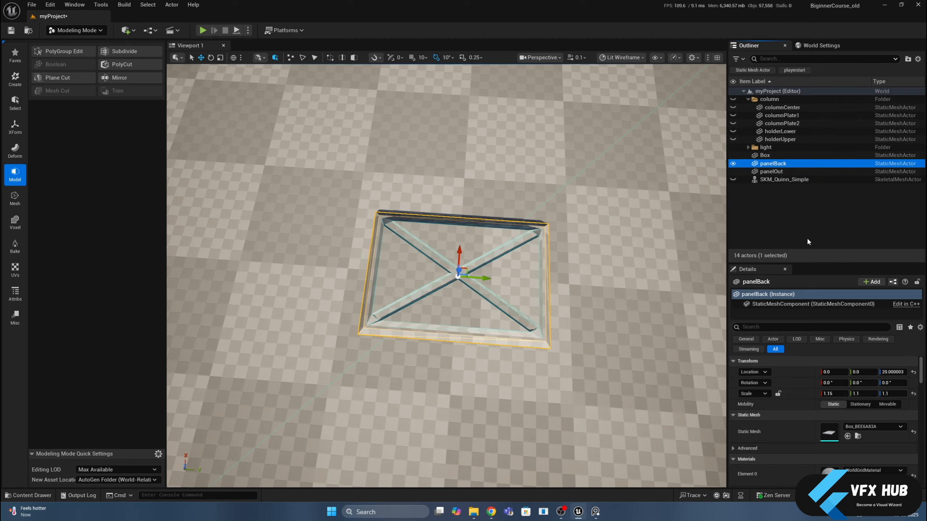
- Group panelBack and panelOut in a new folder named panel and save the level
{"action": "left_click", "coordinate": [806, 234]}
{"action": "left_click", "coordinate": [778, 164]}
{"action": "left_click", "coordinate": [779, 172], "text": "ctrl"}
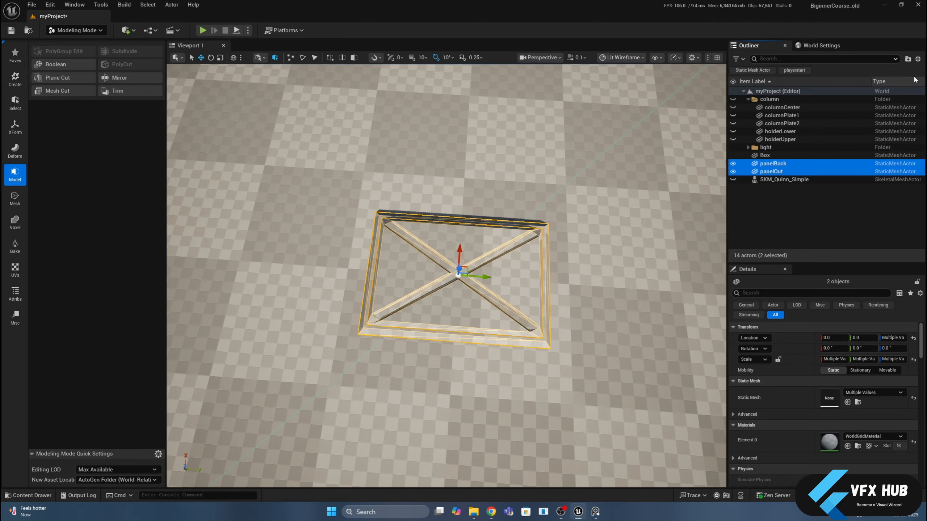
{"action": "left_click", "coordinate": [909, 64]}
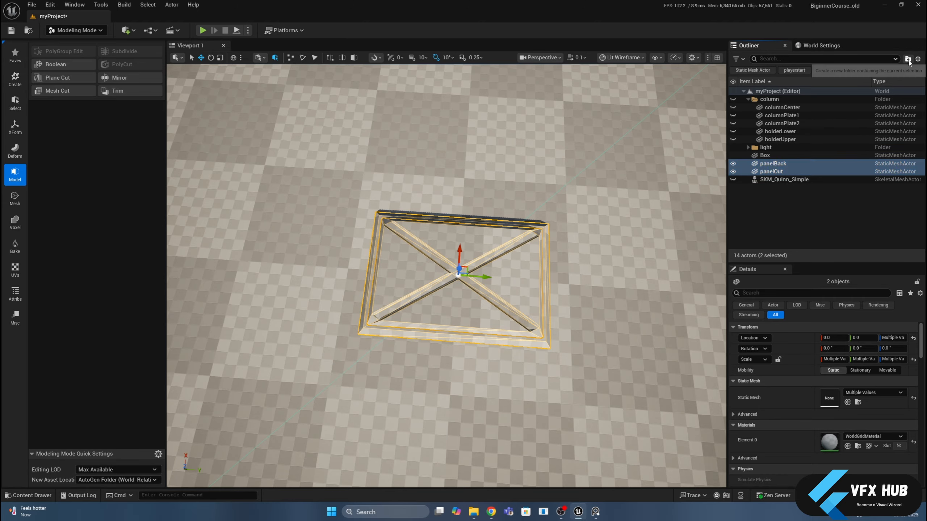
{"action": "left_click", "coordinate": [909, 59]}
{"action": "type", "text": "panel"}
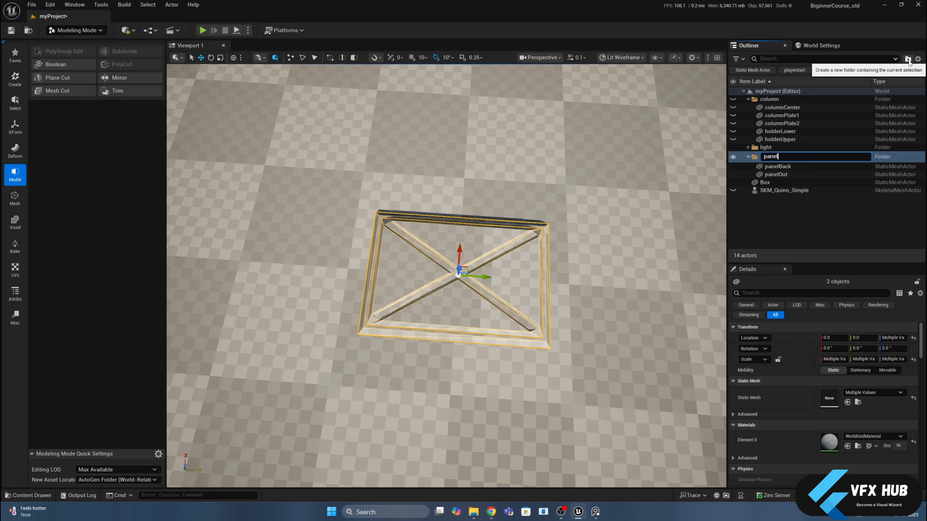
{"action": "key", "text": "Return"}
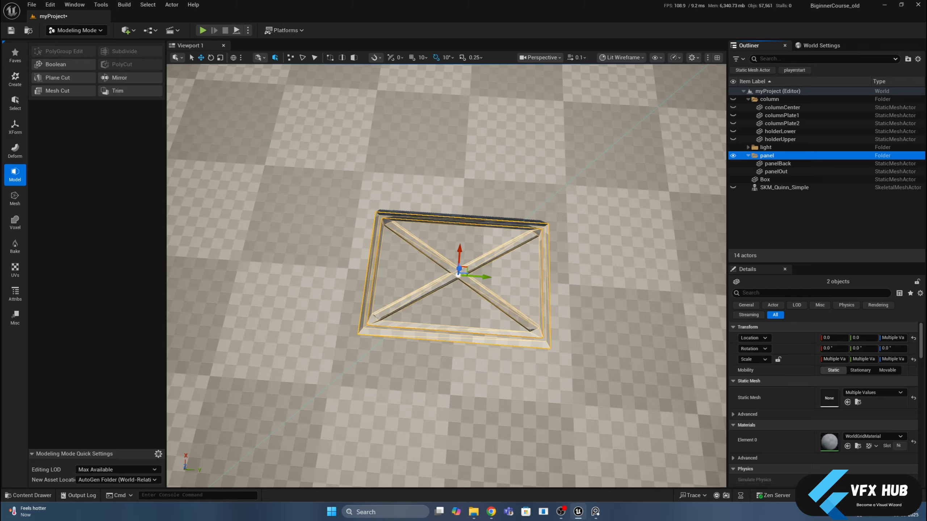
{"action": "key", "text": "ctrl+s"}
{"action": "left_click", "coordinate": [512, 345]}
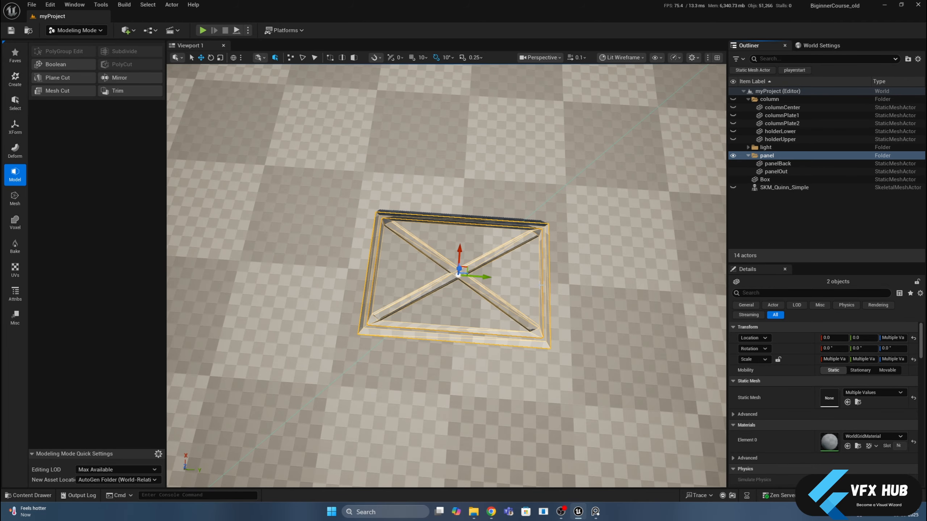
{"action": "left_click", "coordinate": [741, 201]}
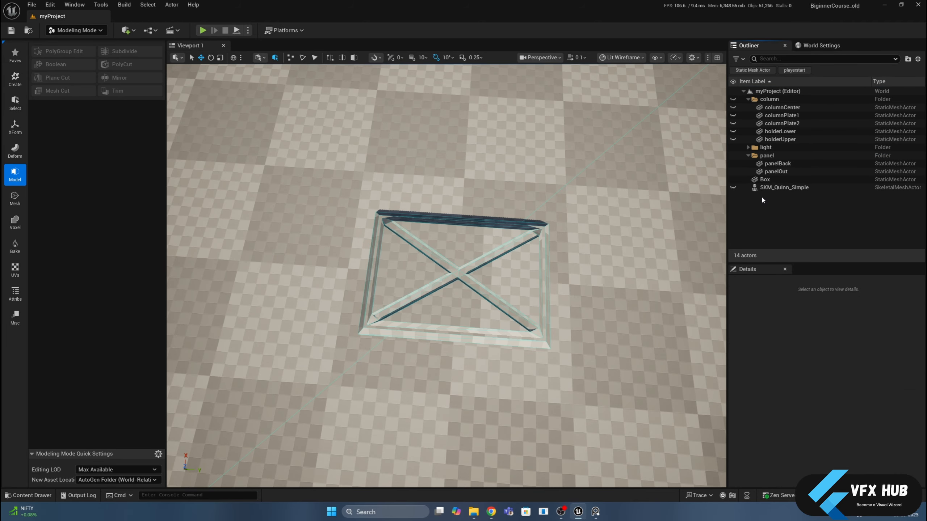
{"action": "left_click", "coordinate": [488, 329]}
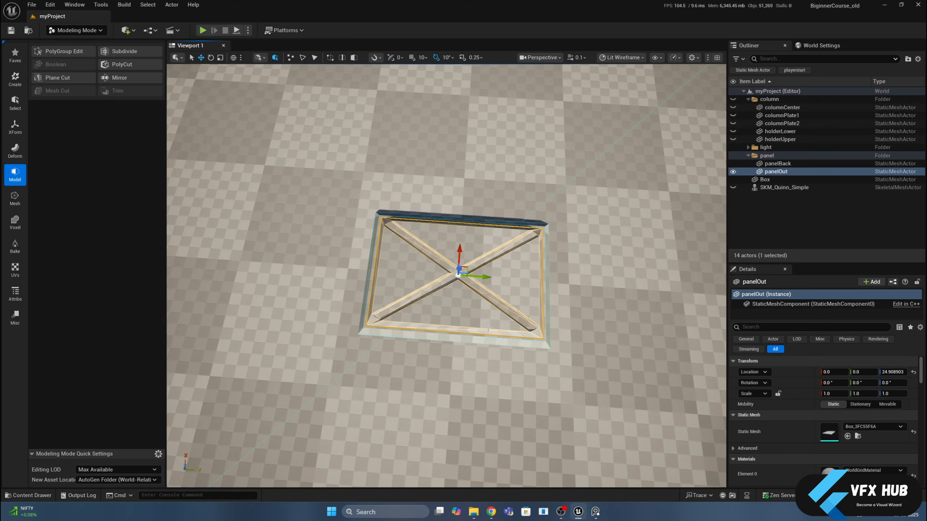
{"action": "left_click", "coordinate": [484, 341], "text": "shift"}
{"action": "left_click_drag", "start_coordinate": [484, 341], "coordinate": [489, 292], "text": "alt"}
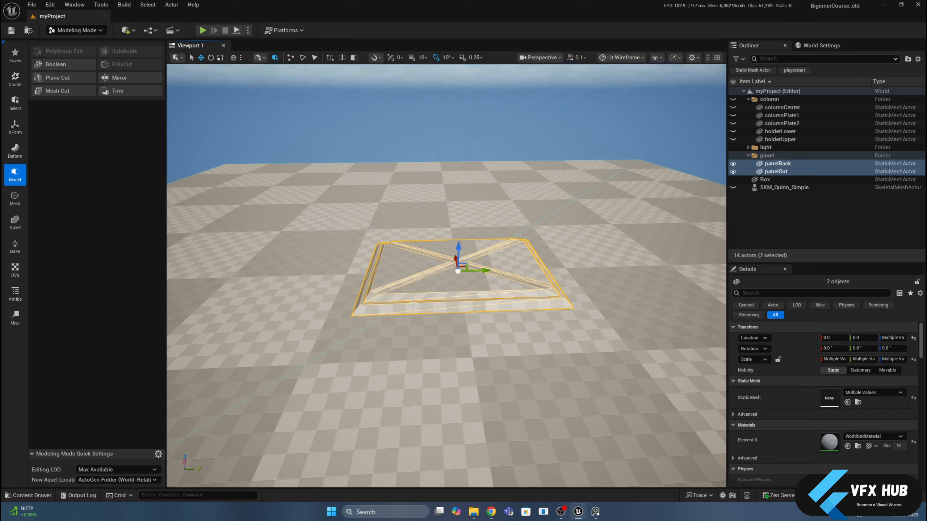
- Select panelBack and panelOut in the panel folder and unhide the column folder to view both assets together
{"action": "left_click", "coordinate": [782, 209]}
{"action": "left_click", "coordinate": [748, 155]}
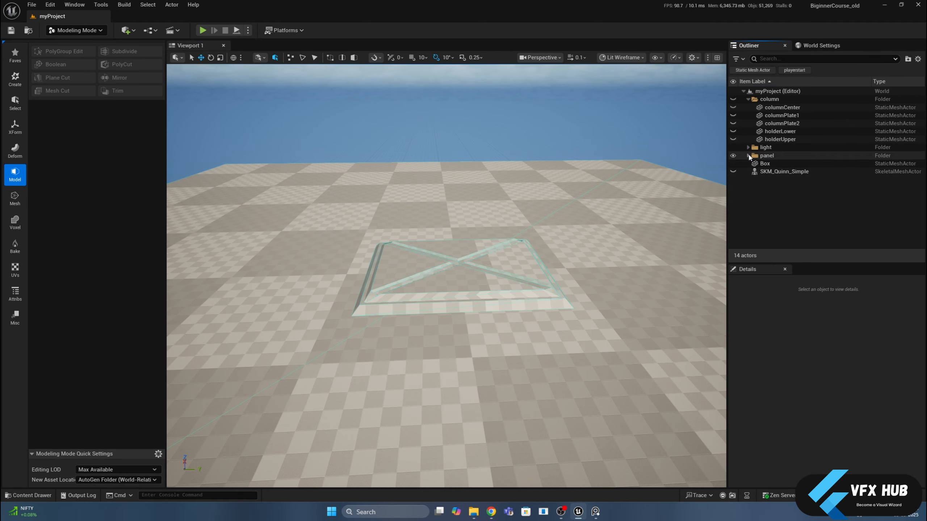
{"action": "left_click", "coordinate": [748, 156]}
{"action": "left_click", "coordinate": [768, 164]}
{"action": "left_click", "coordinate": [768, 173], "text": "shift"}
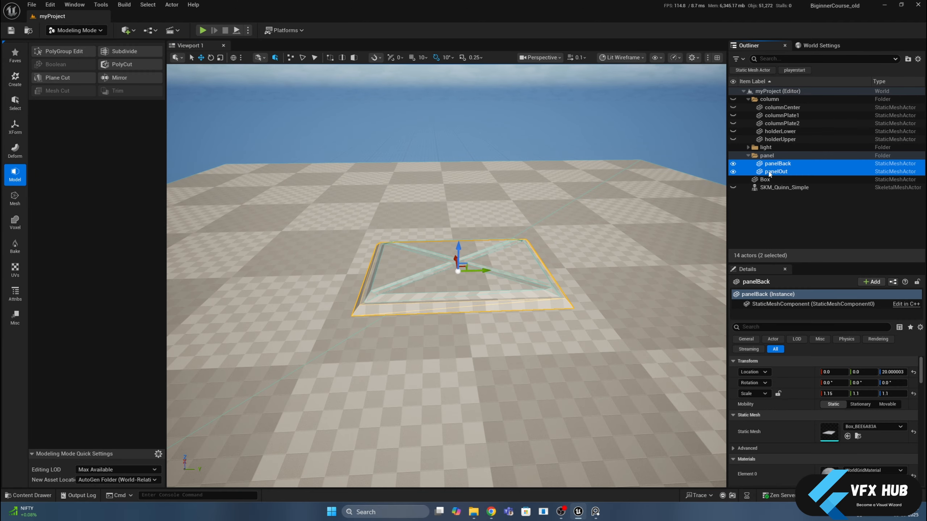
{"action": "left_click", "coordinate": [733, 100]}
{"action": "left_click_drag", "start_coordinate": [569, 237], "coordinate": [522, 204], "text": "alt"}
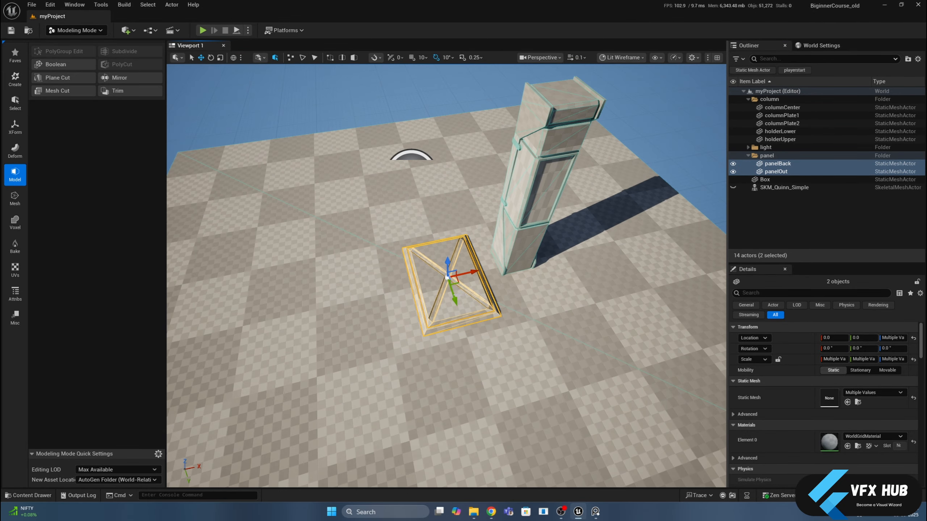